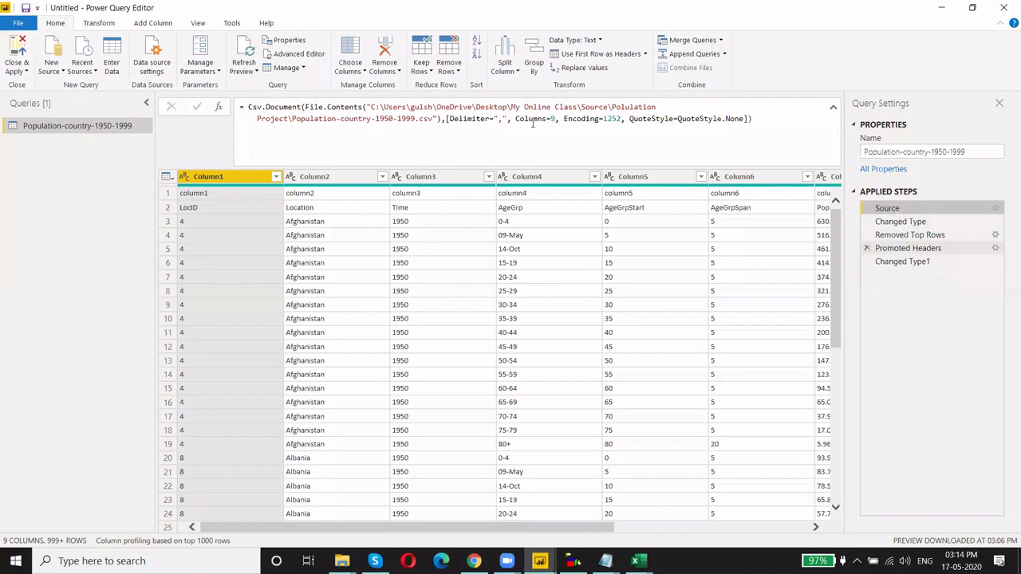
- Inspect the Columns=9 setting and the Source step's CSV settings, leaving both unchanged
{"action": "left_click_drag", "start_coordinate": [515, 118], "coordinate": [576, 118]}
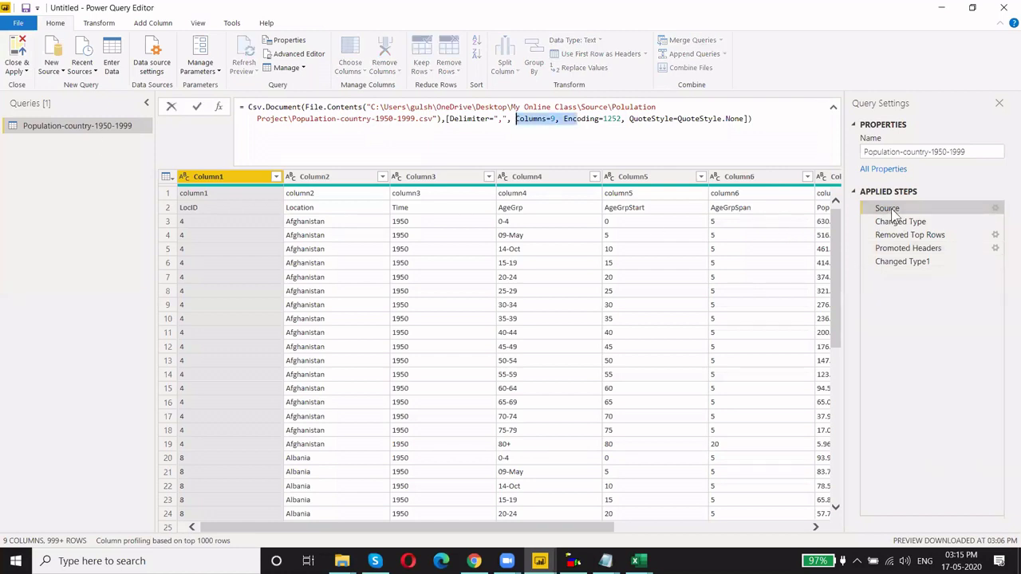
{"action": "left_click", "coordinate": [912, 326]}
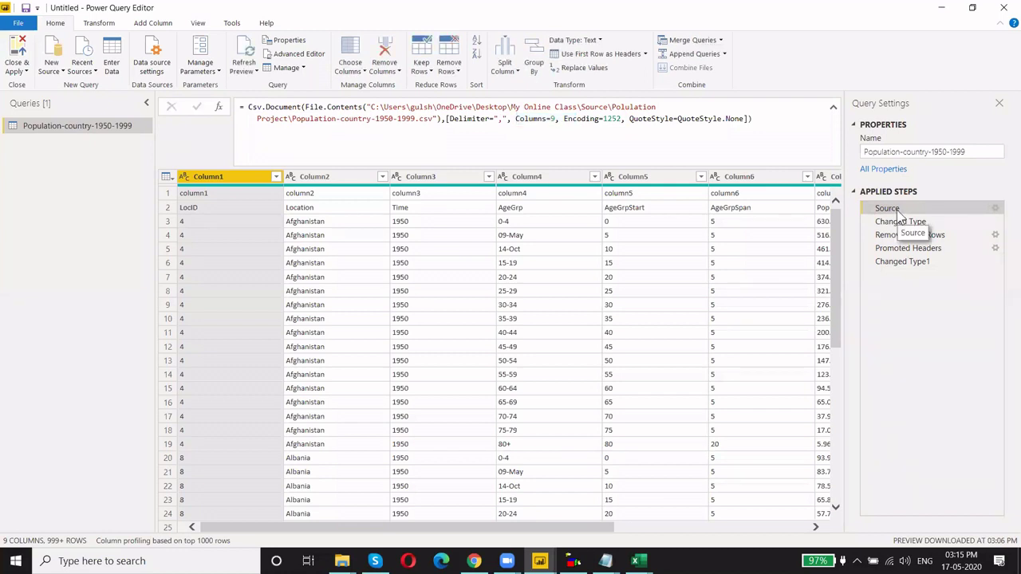
{"action": "double_click", "coordinate": [887, 209]}
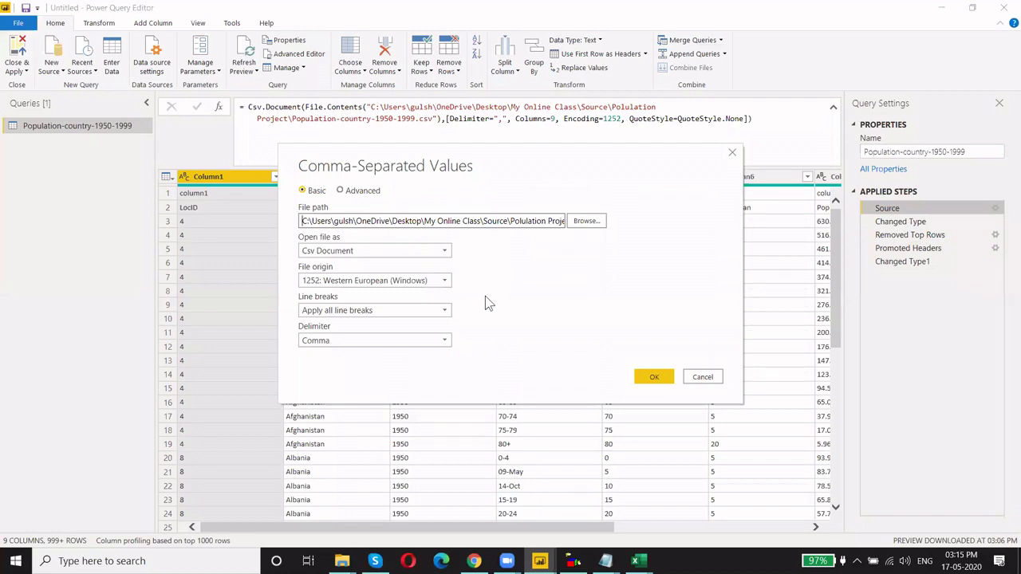
{"action": "left_click_drag", "start_coordinate": [545, 166], "coordinate": [515, 224]}
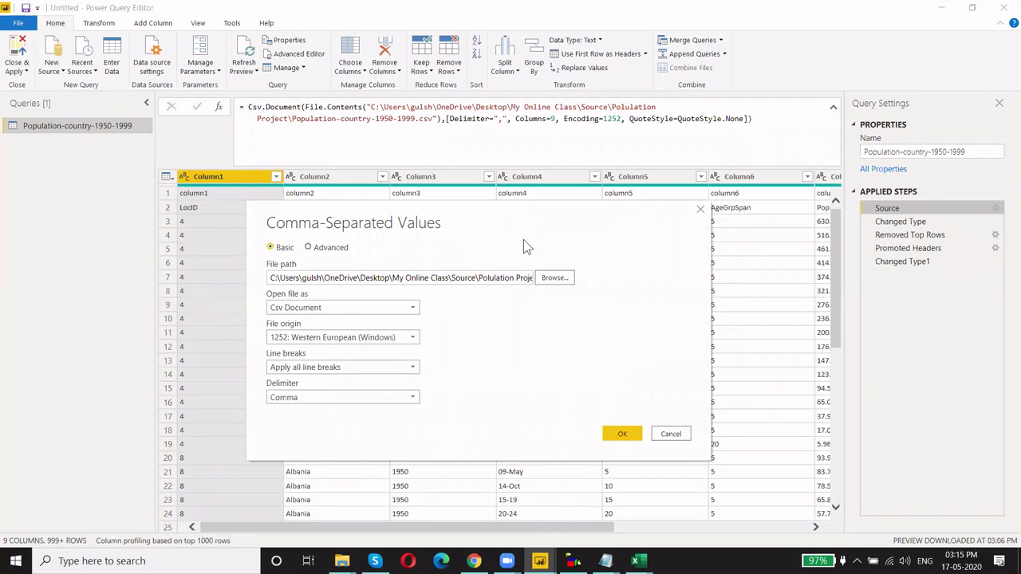
{"action": "left_click", "coordinate": [669, 437]}
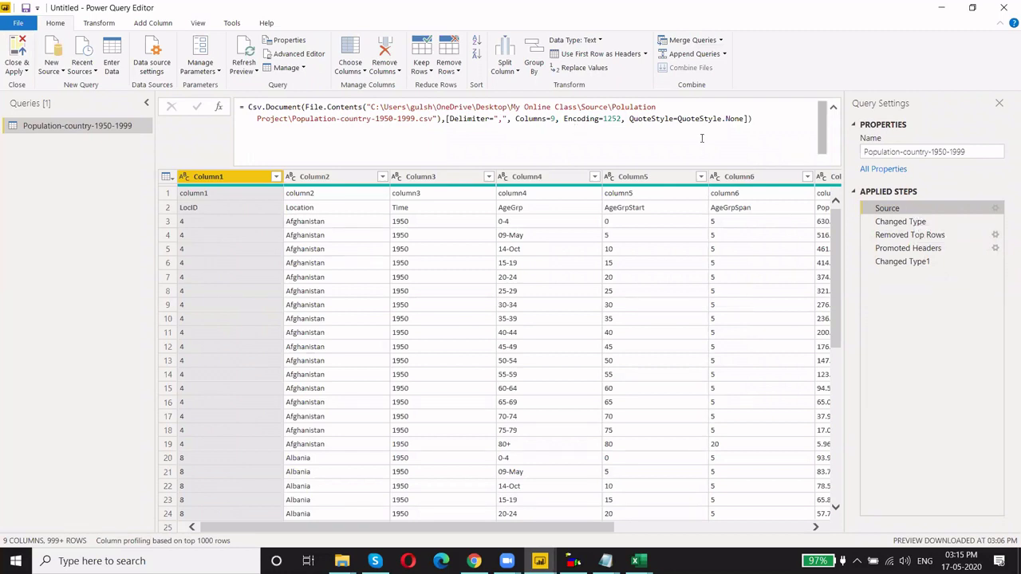
- Re-examine the Columns=9 part of the source formula without editing it
{"action": "left_click_drag", "start_coordinate": [753, 119], "coordinate": [239, 107]}
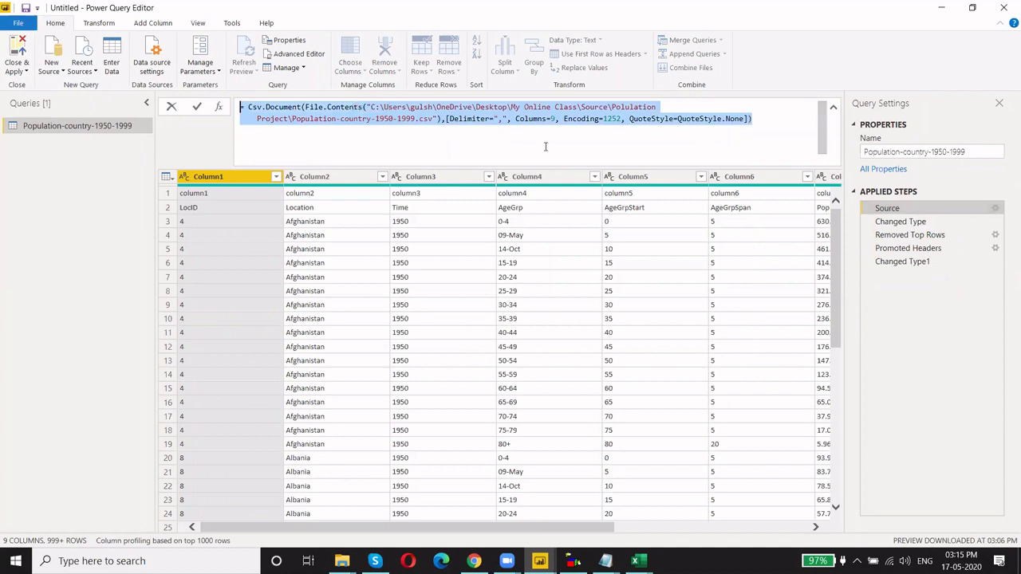
{"action": "double_click", "coordinate": [534, 119]}
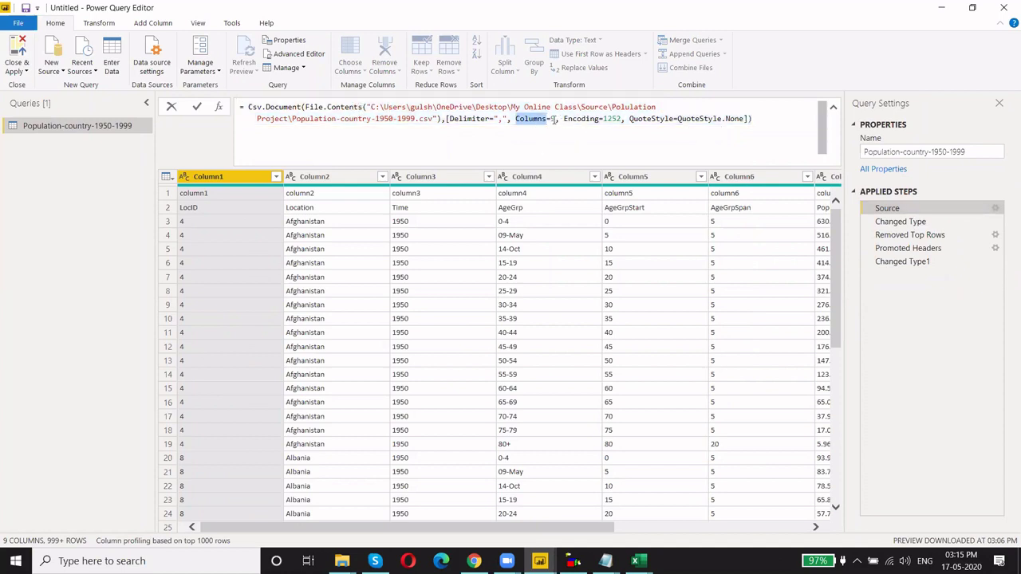
{"action": "left_click_drag", "start_coordinate": [556, 118], "coordinate": [516, 119]}
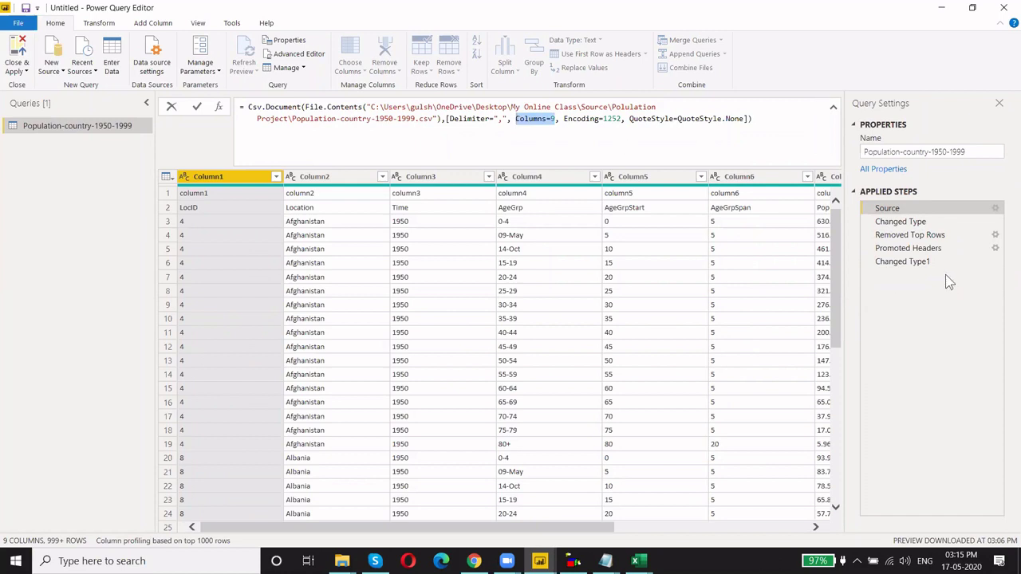
{"action": "left_click", "coordinate": [939, 314]}
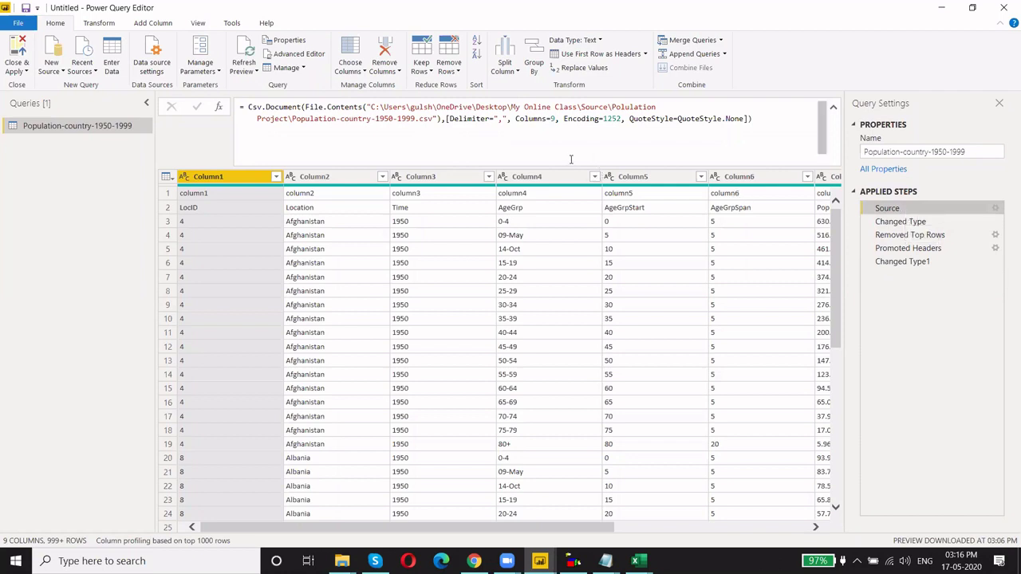
{"action": "left_click", "coordinate": [774, 147]}
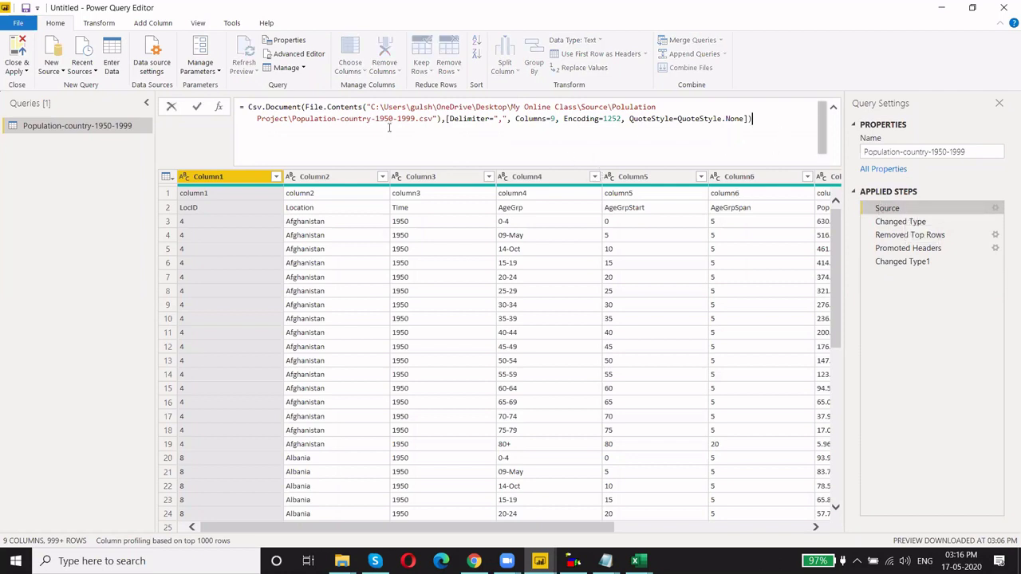
{"action": "left_click_drag", "start_coordinate": [332, 118], "coordinate": [772, 195]}
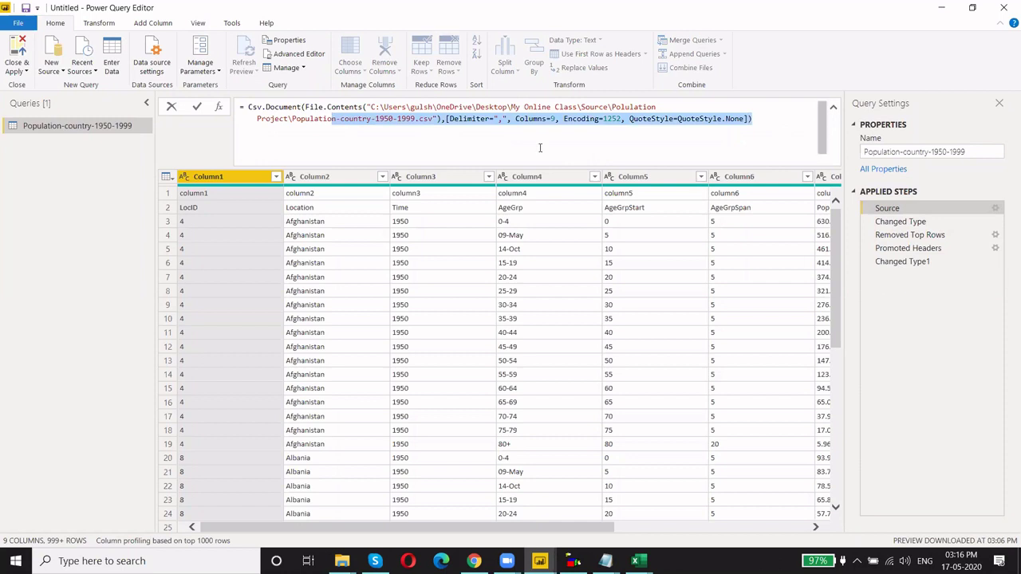
{"action": "key", "text": "End"}
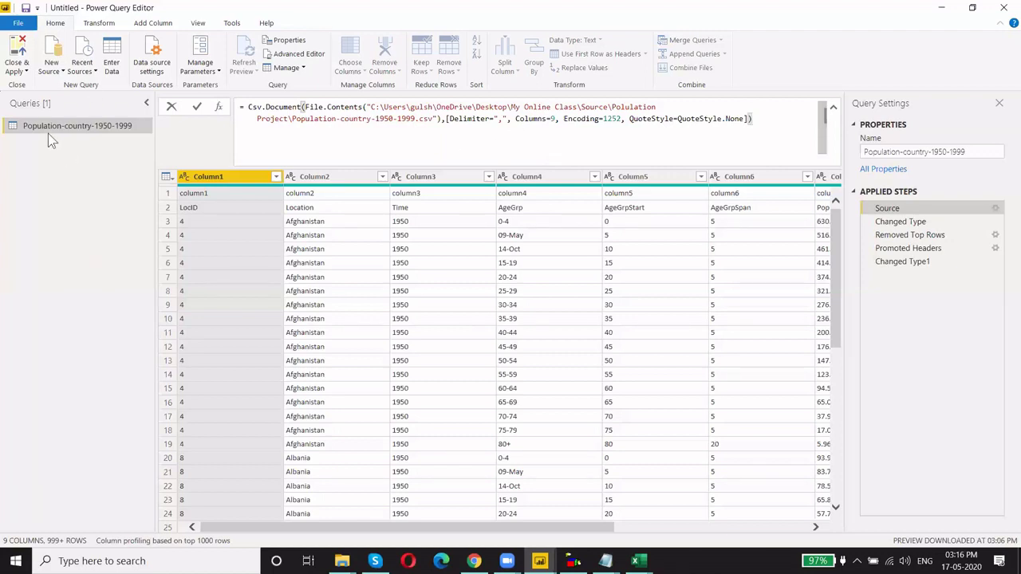
- Look over the View ribbon options, then return to the Home ribbon
{"action": "left_click", "coordinate": [200, 24]}
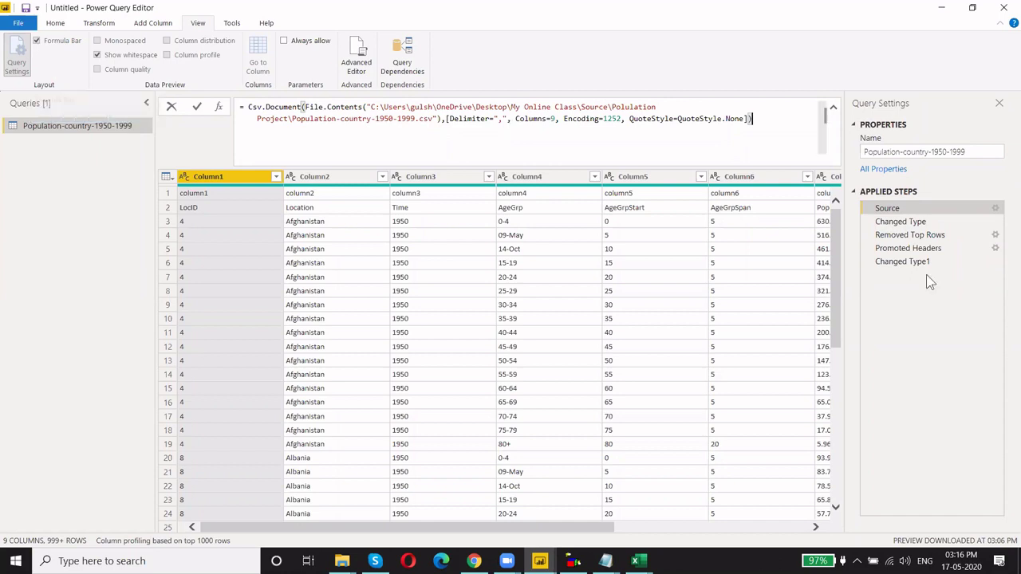
{"action": "left_click", "coordinate": [60, 25]}
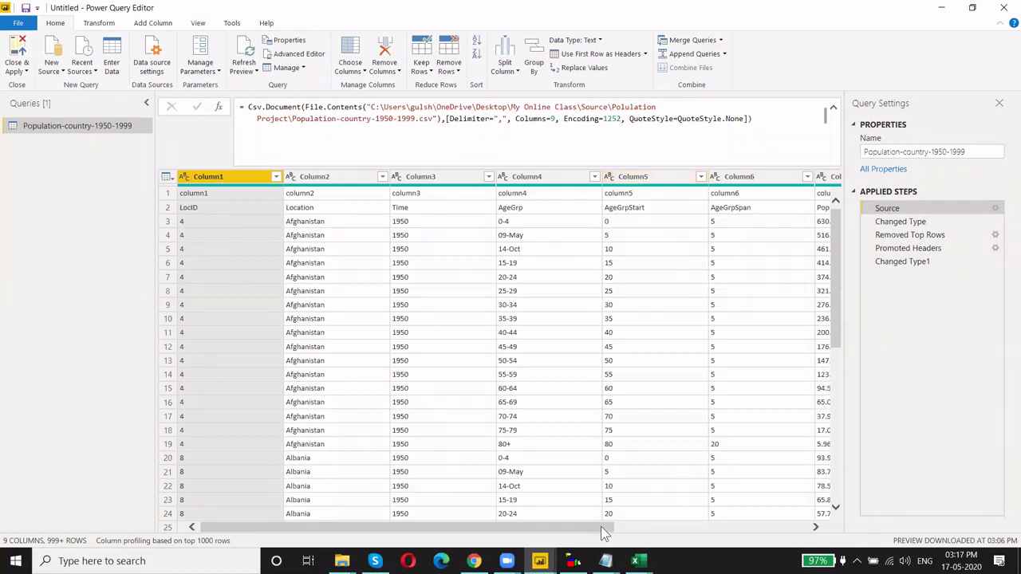
{"action": "scroll", "coordinate": [600, 527], "scroll_direction": "right", "scroll_amount": 5}
{"action": "scroll", "coordinate": [601, 526], "scroll_direction": "left", "scroll_amount": 5}
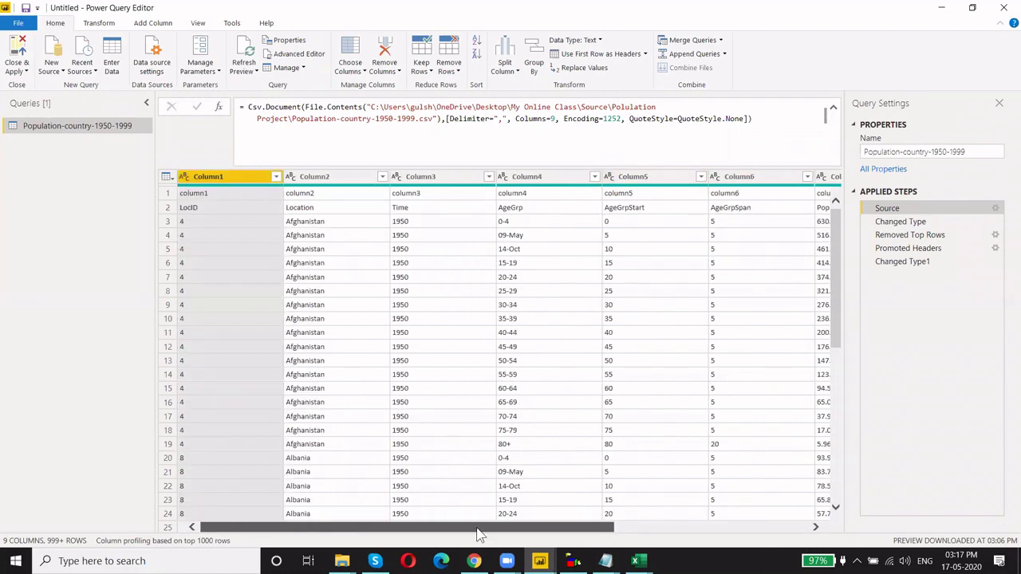
- Show the table at the Changed Type1 step and bring up LocID's data type choices
{"action": "left_click", "coordinate": [911, 263]}
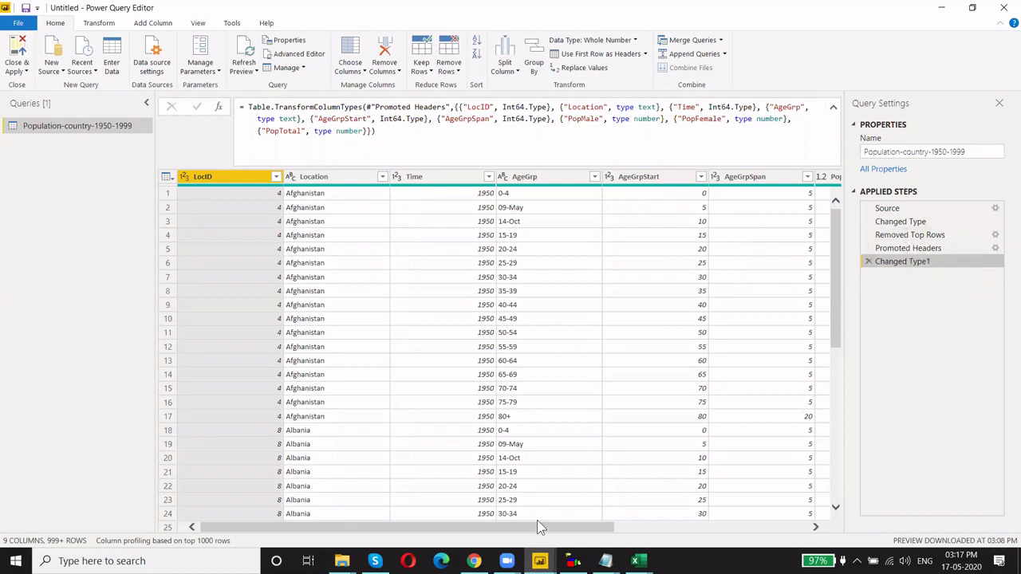
{"action": "left_click_drag", "start_coordinate": [546, 527], "coordinate": [401, 528]}
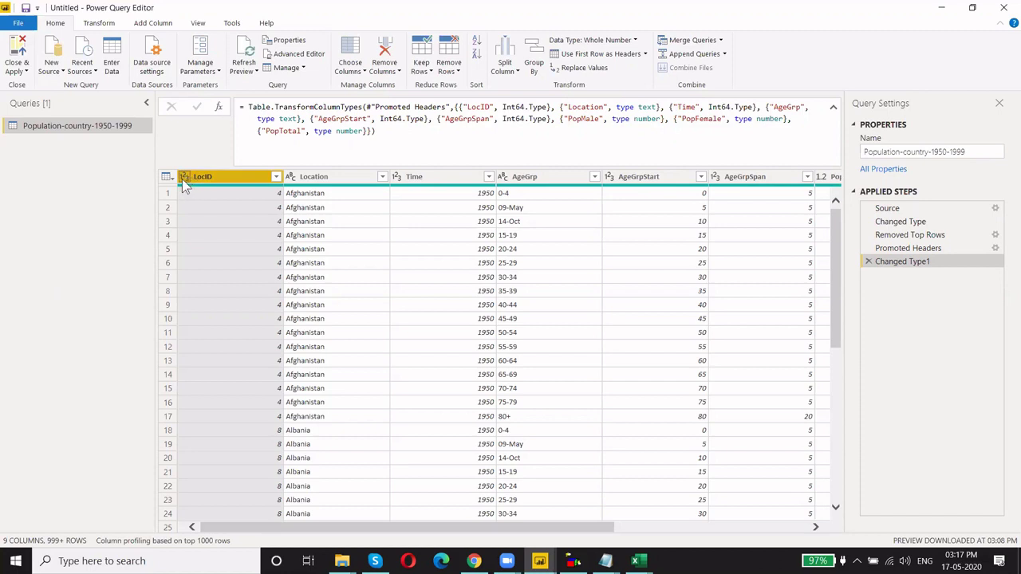
{"action": "left_click", "coordinate": [183, 179]}
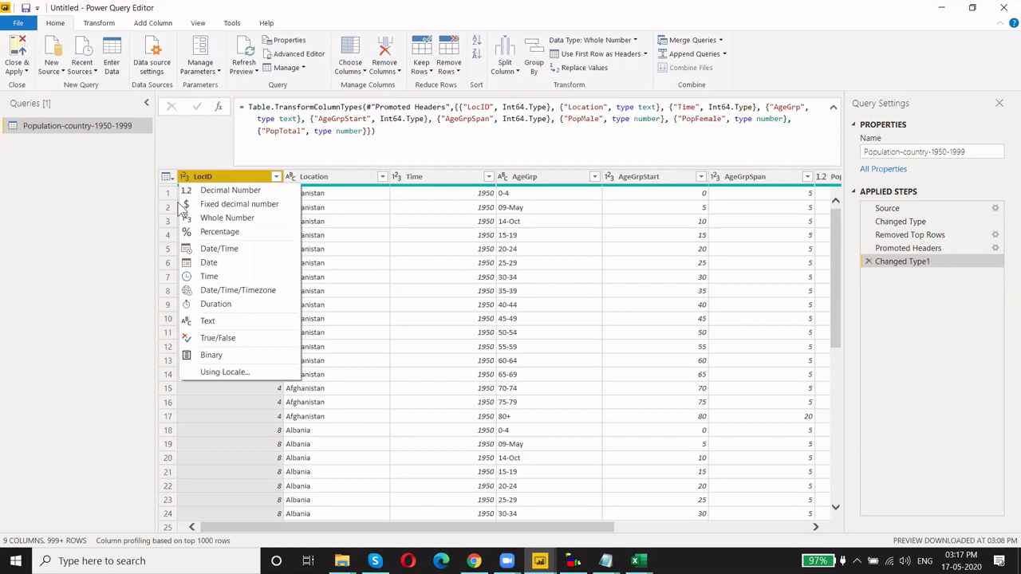
- Retype LocID as Text and Time as Date, replacing their existing conversions in Changed Type1
{"action": "left_click", "coordinate": [219, 319]}
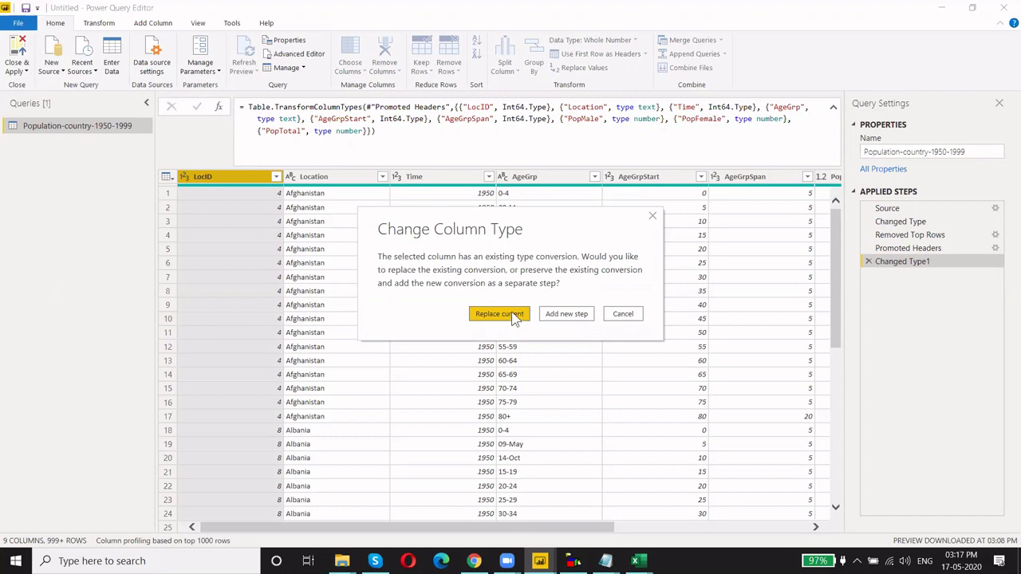
{"action": "left_click", "coordinate": [500, 314]}
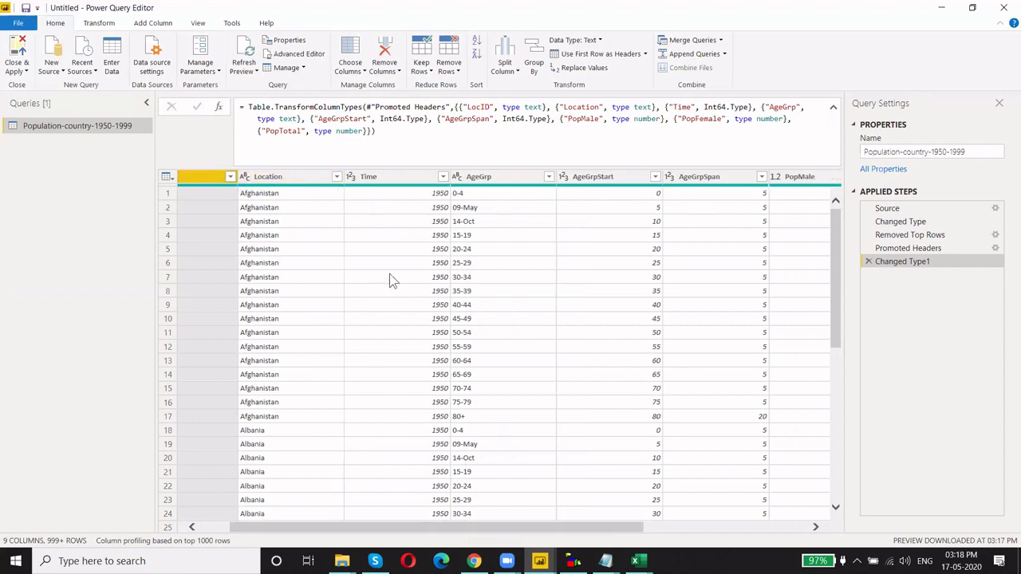
{"action": "left_click", "coordinate": [352, 176]}
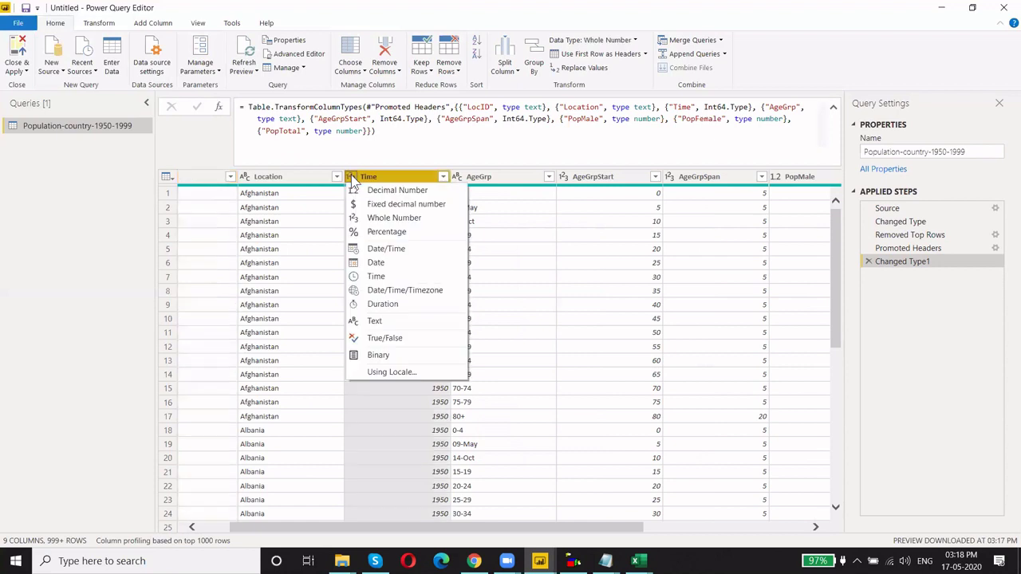
{"action": "left_click", "coordinate": [389, 261]}
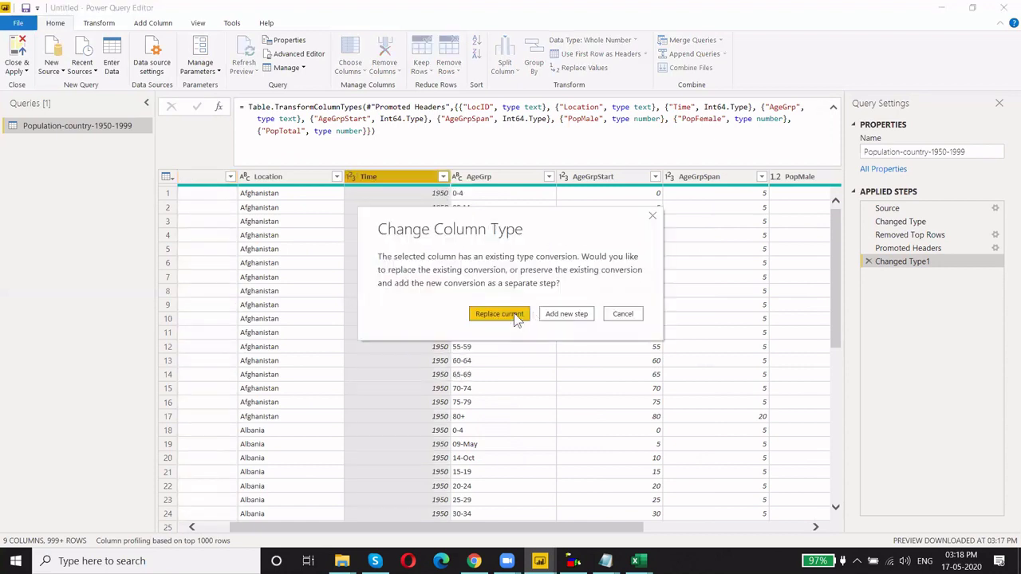
{"action": "left_click", "coordinate": [513, 314]}
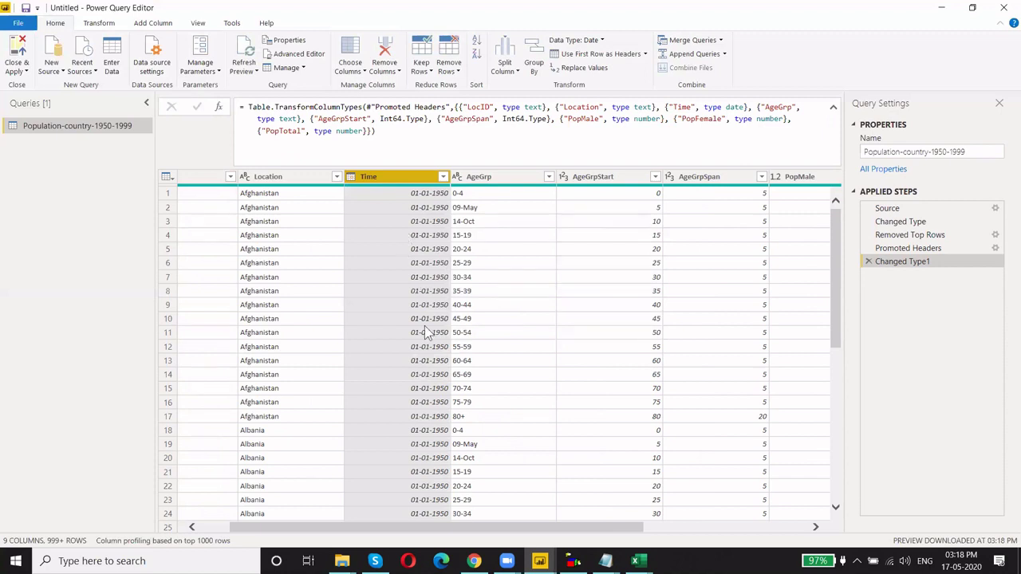
{"action": "left_click_drag", "start_coordinate": [596, 530], "coordinate": [606, 539]}
{"action": "scroll", "coordinate": [606, 539], "scroll_direction": "right", "scroll_amount": 3}
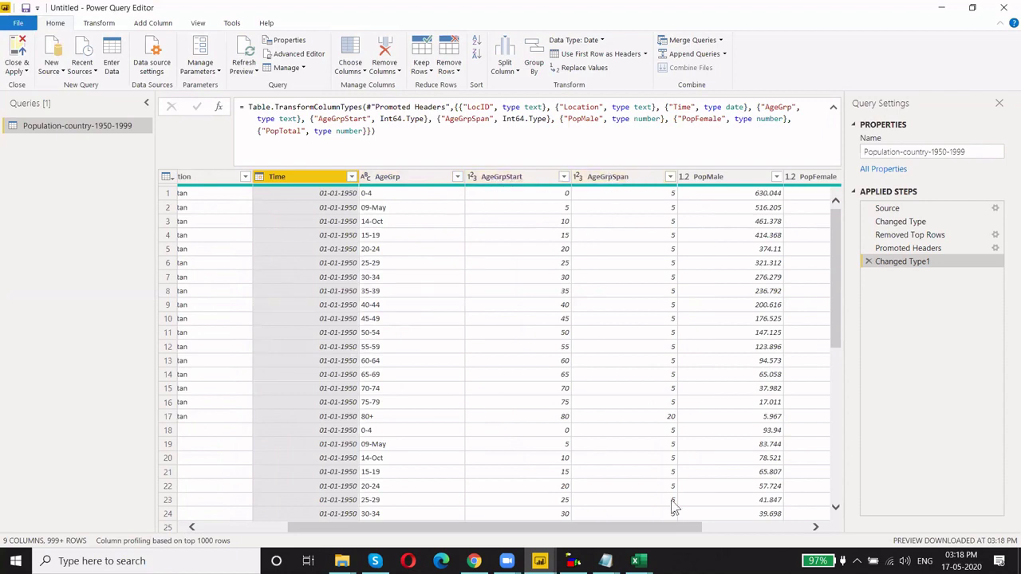
{"action": "left_click_drag", "start_coordinate": [647, 528], "coordinate": [694, 527]}
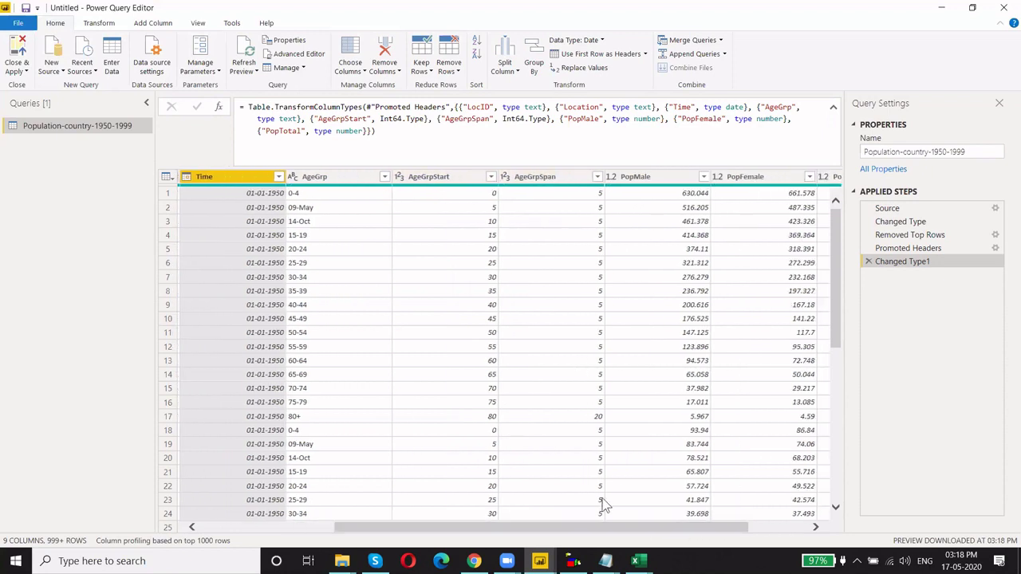
{"action": "left_click_drag", "start_coordinate": [610, 527], "coordinate": [642, 527]}
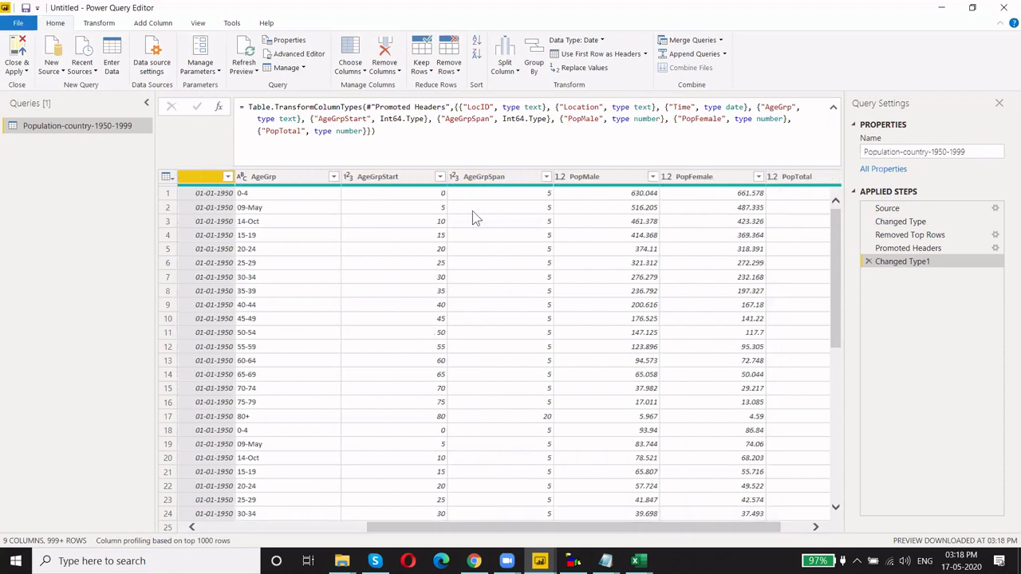
{"action": "scroll", "coordinate": [496, 206], "scroll_direction": "right", "scroll_amount": 1}
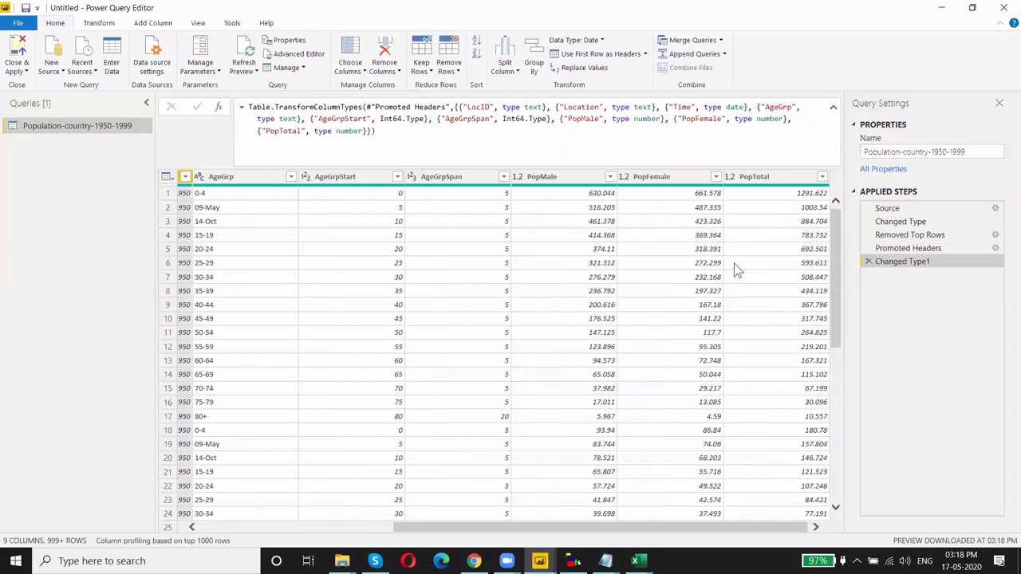
- Filter the LocID column to exclude (blank) values after loading the full value list
{"action": "scroll", "coordinate": [718, 527], "scroll_direction": "left", "scroll_amount": 3}
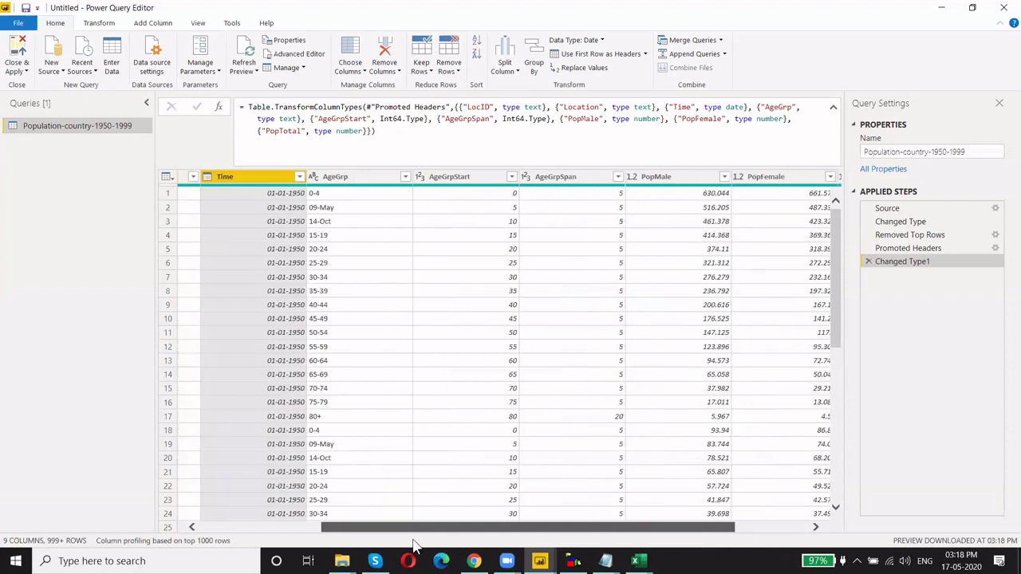
{"action": "left_click_drag", "start_coordinate": [413, 545], "coordinate": [329, 547]}
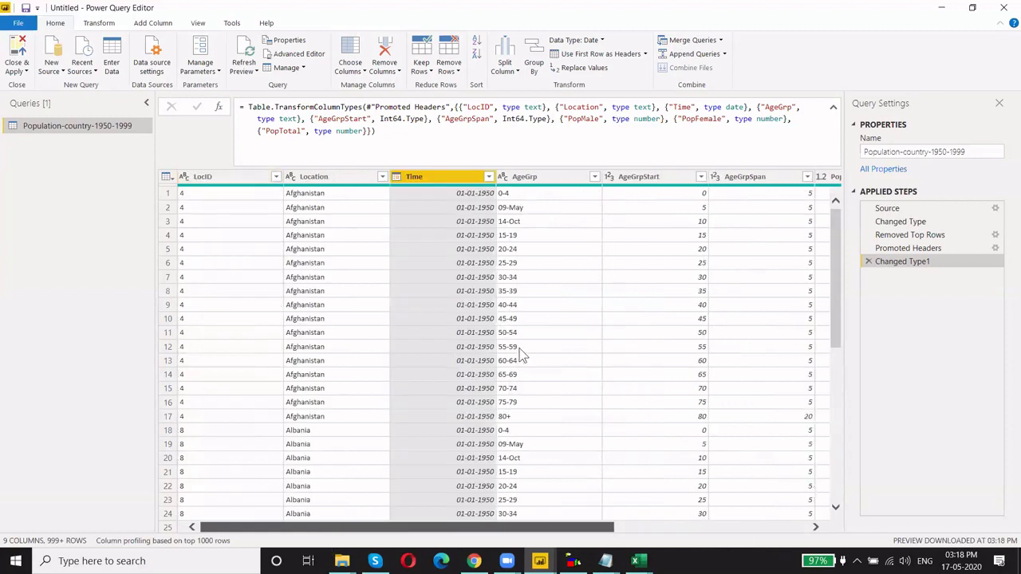
{"action": "scroll", "coordinate": [748, 429], "scroll_direction": "down", "scroll_amount": 20}
{"action": "scroll", "coordinate": [750, 426], "scroll_direction": "down", "scroll_amount": 5}
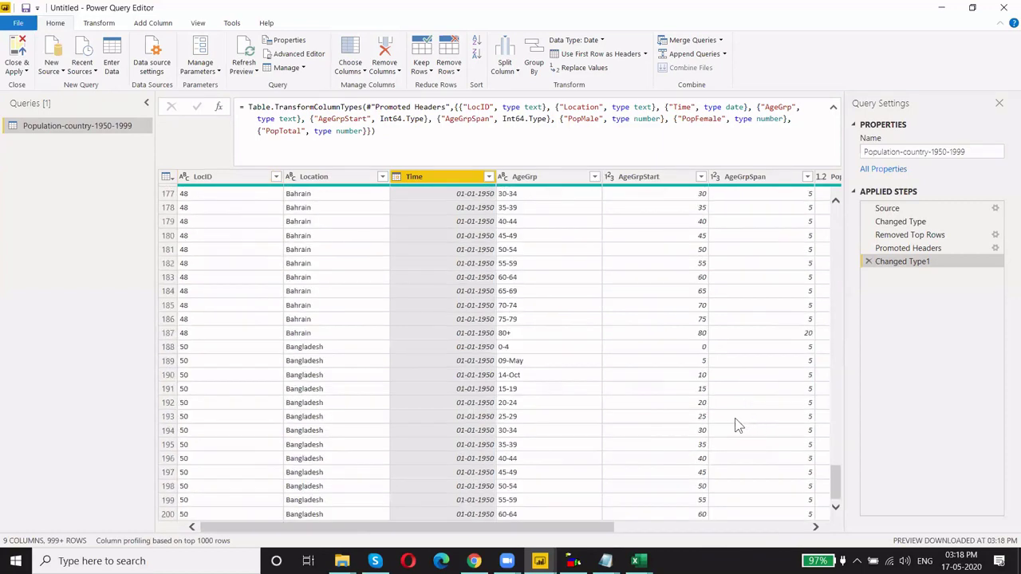
{"action": "scroll", "coordinate": [734, 426], "scroll_direction": "down", "scroll_amount": 20}
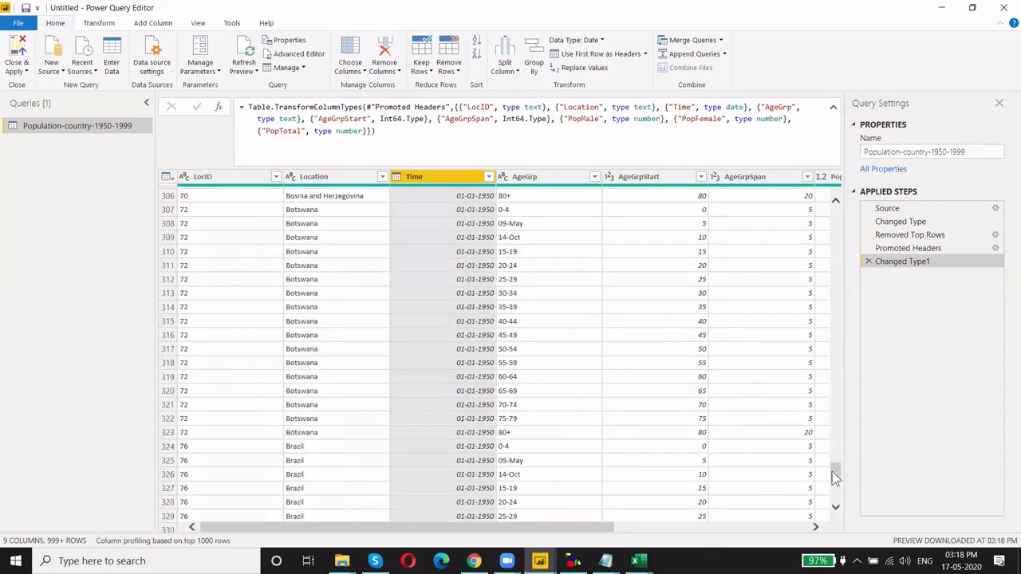
{"action": "left_click_drag", "start_coordinate": [834, 476], "coordinate": [833, 209]}
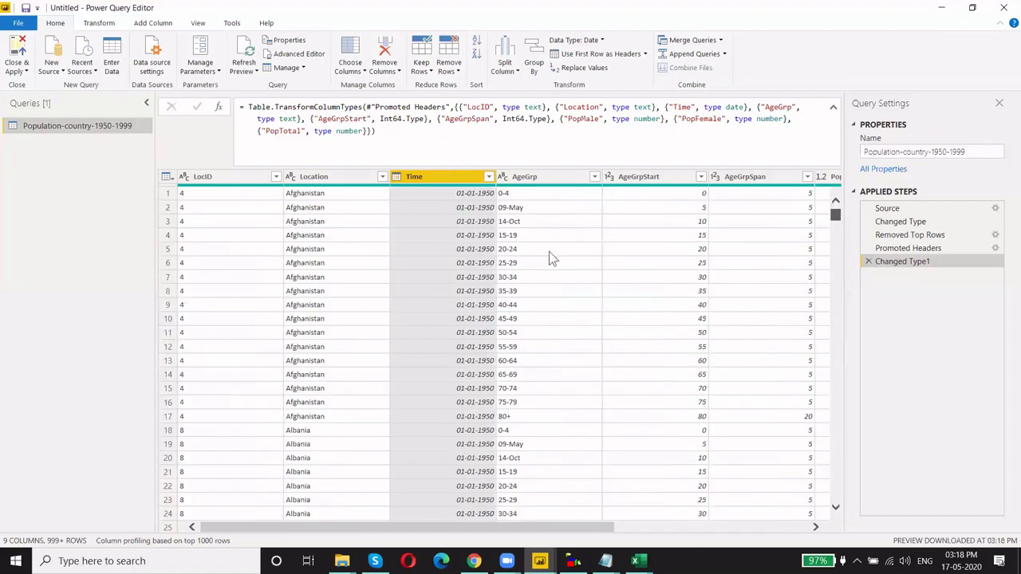
{"action": "left_click", "coordinate": [274, 179]}
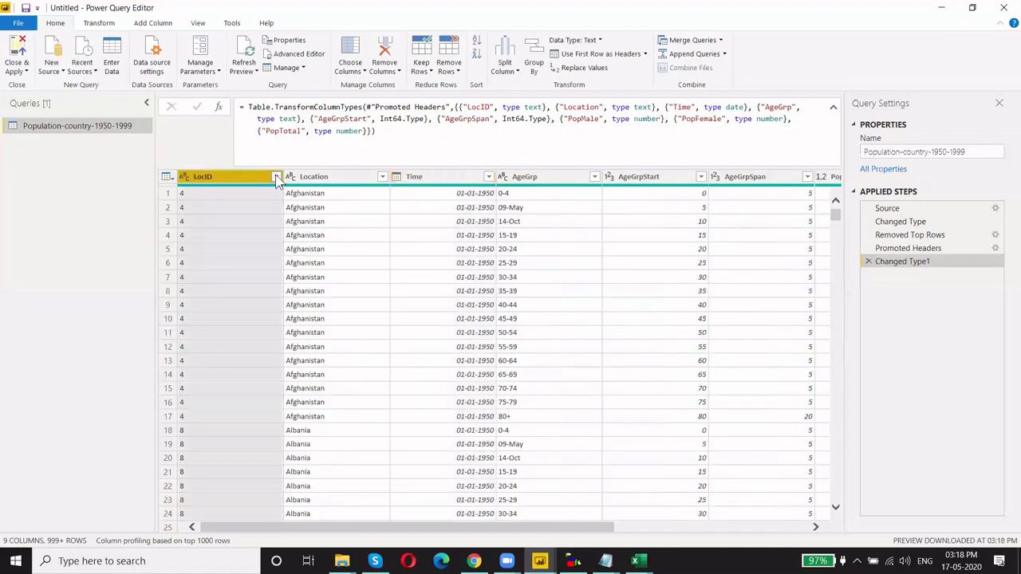
{"action": "left_click", "coordinate": [276, 177]}
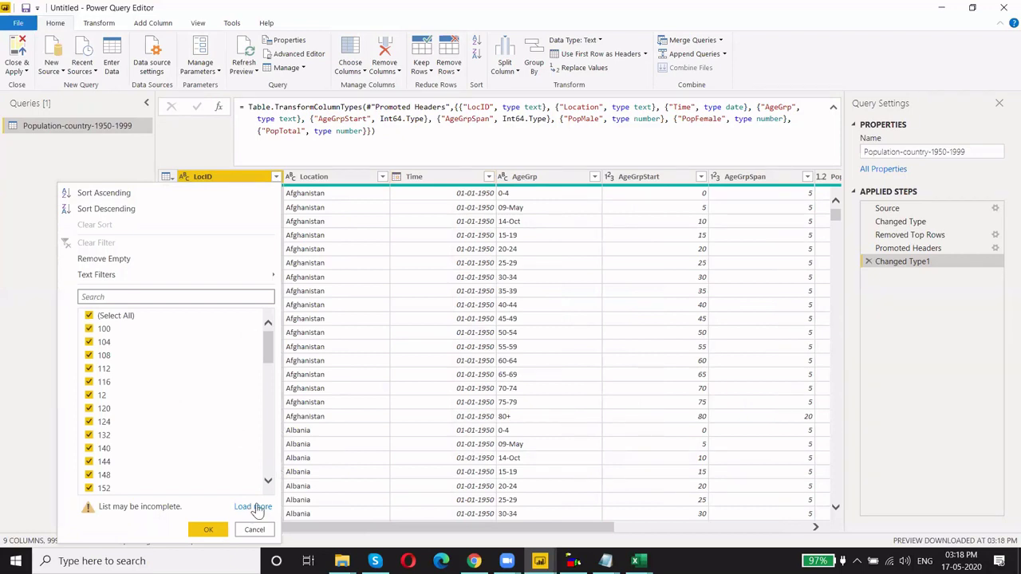
{"action": "left_click", "coordinate": [252, 507]}
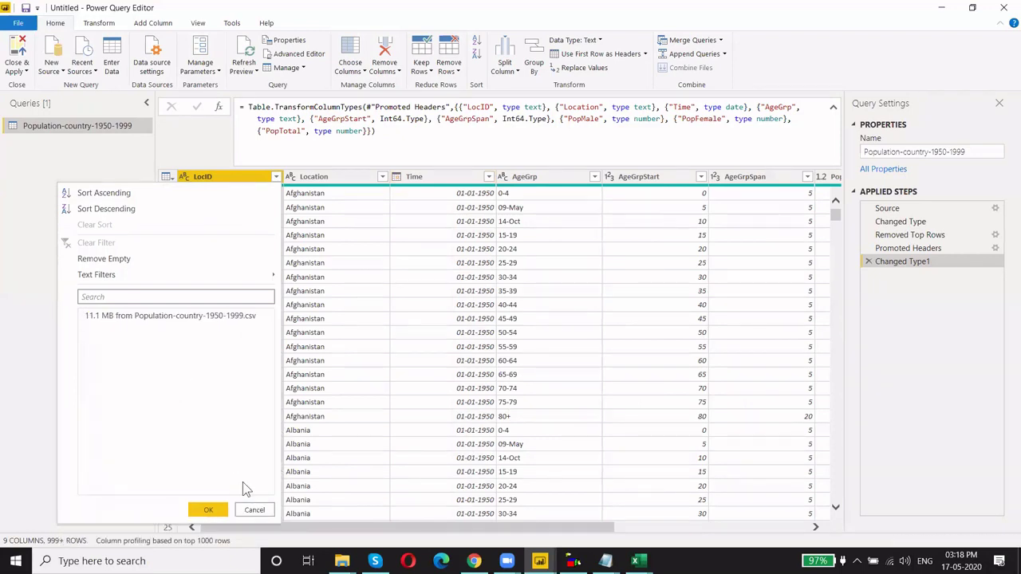
{"action": "left_click_drag", "start_coordinate": [262, 354], "coordinate": [267, 325]}
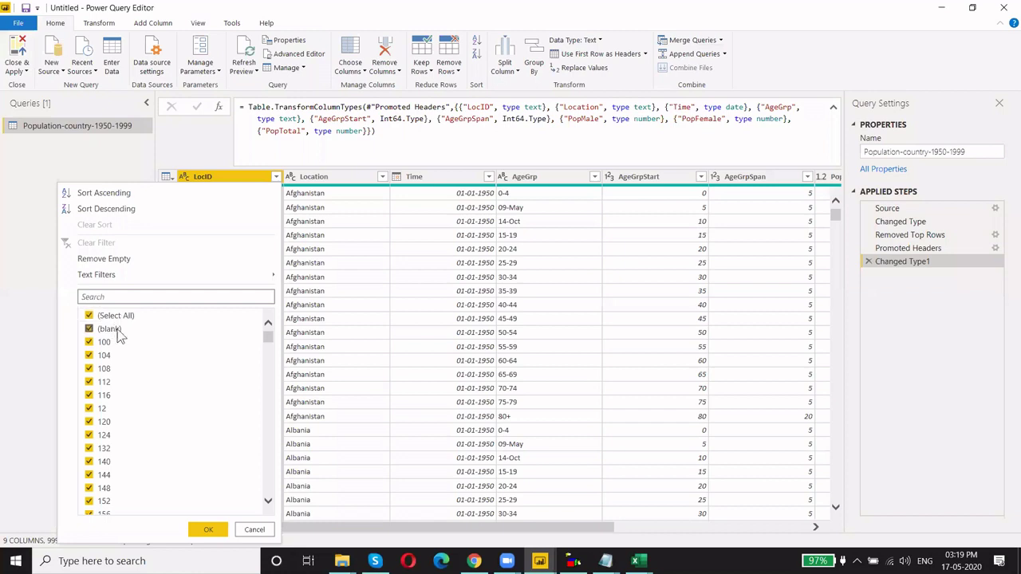
{"action": "left_click", "coordinate": [115, 330]}
{"action": "left_click", "coordinate": [208, 529]}
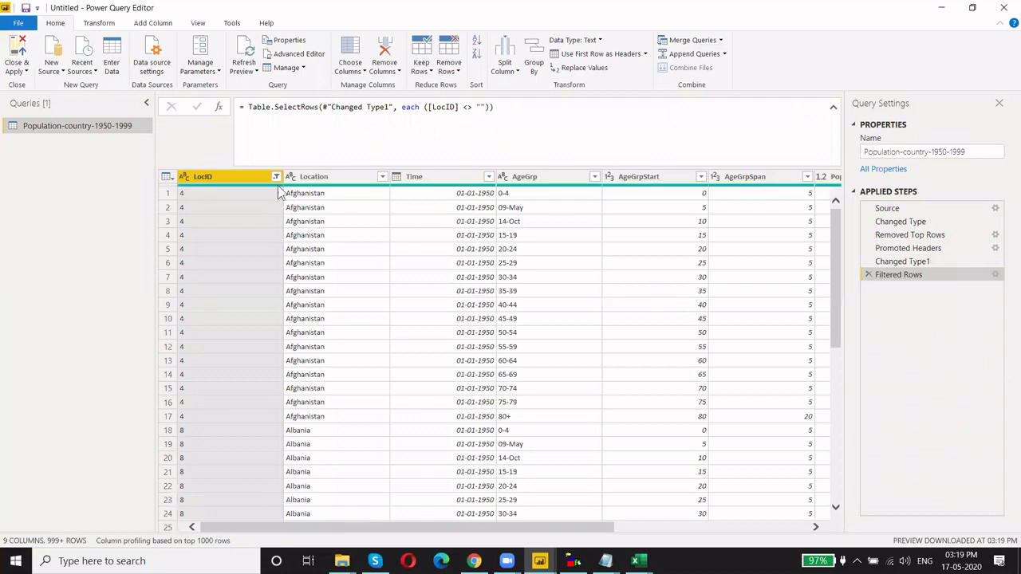
- Review the new Filtered Rows formula without changing it
{"action": "left_click", "coordinate": [496, 109]}
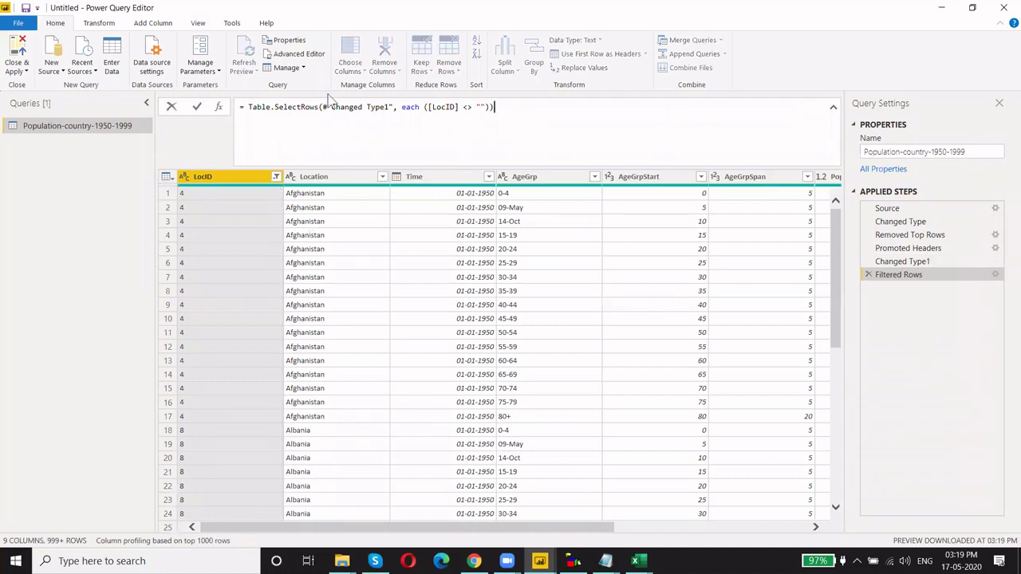
{"action": "key", "text": "ctrl+a"}
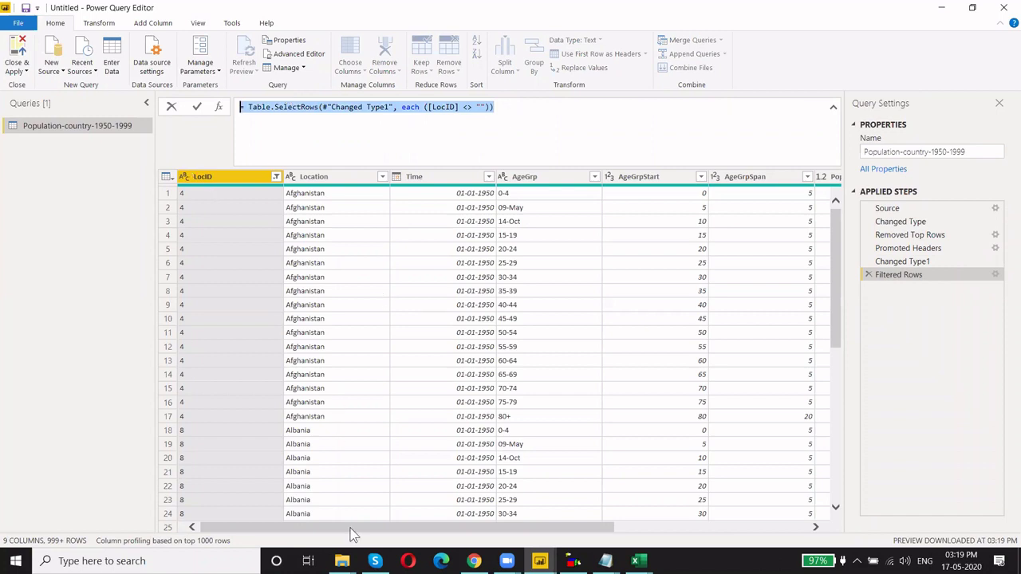
{"action": "key", "text": "Escape"}
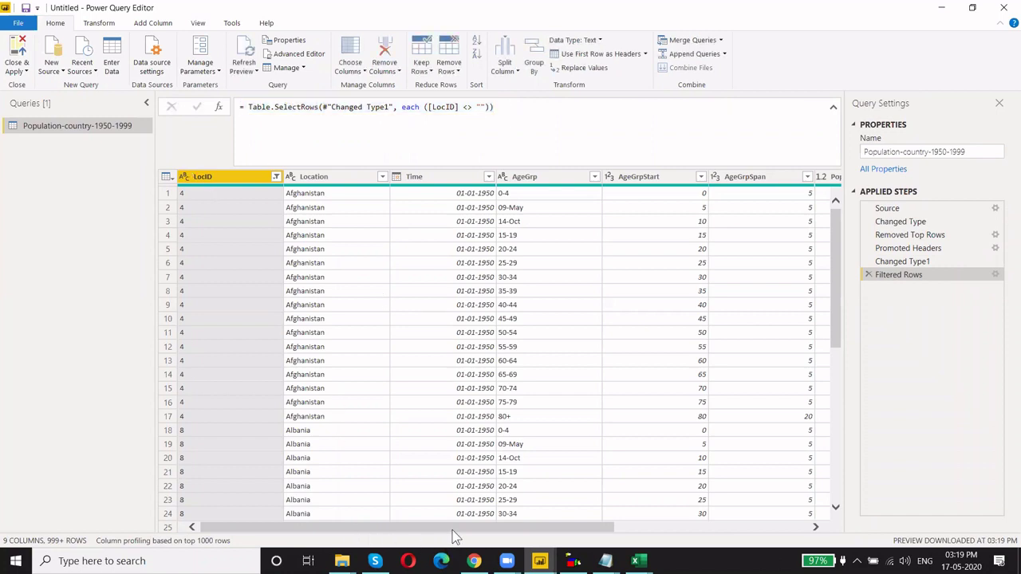
{"action": "scroll", "coordinate": [577, 527], "scroll_direction": "right", "scroll_amount": 5}
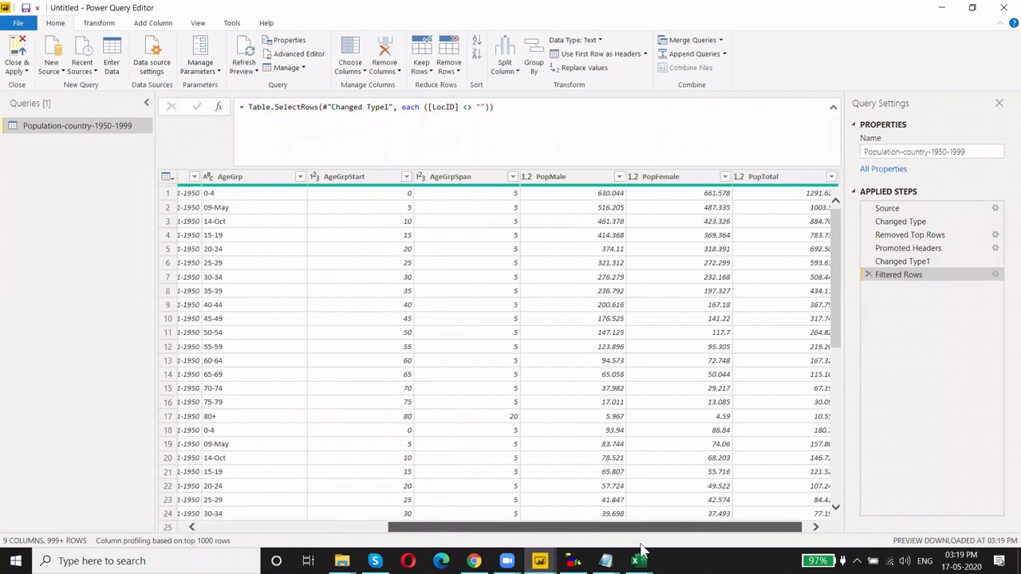
{"action": "left_click", "coordinate": [619, 176]}
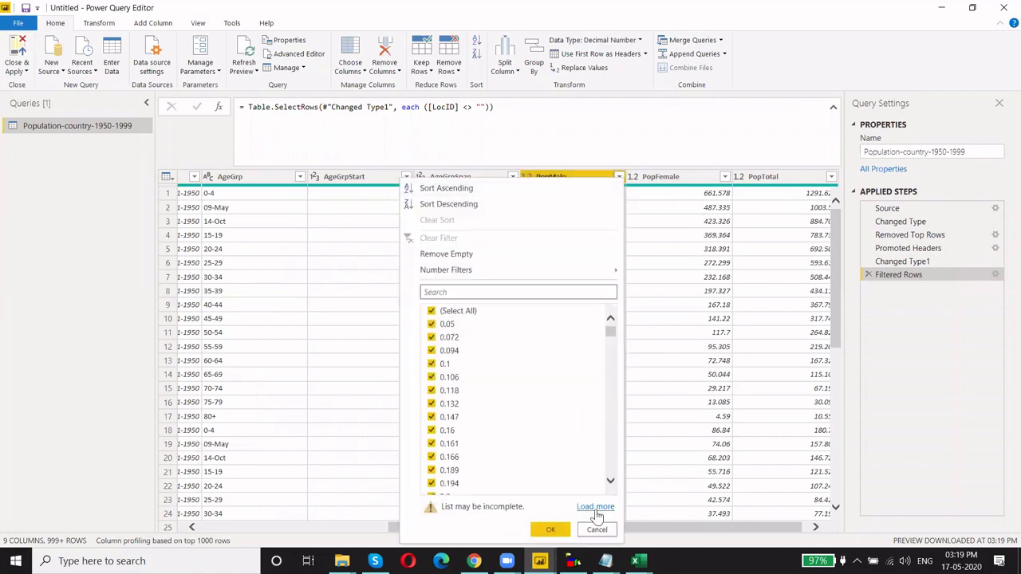
{"action": "left_click", "coordinate": [595, 507]}
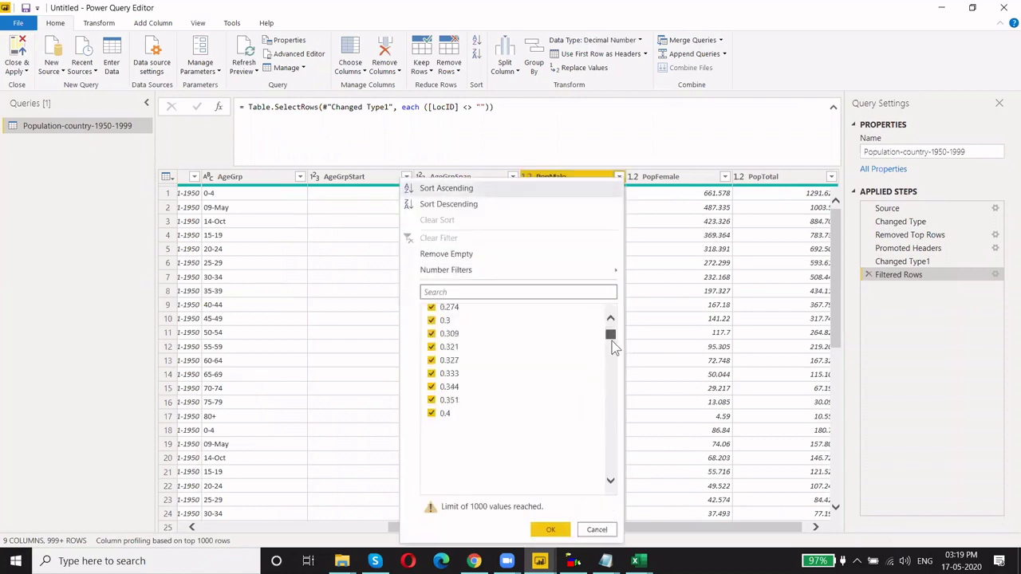
{"action": "mouse_move", "coordinate": [612, 345]}
{"action": "left_mouse_down"}
{"action": "mouse_move", "coordinate": [602, 489]}
{"action": "mouse_move", "coordinate": [619, 300]}
{"action": "left_mouse_up"}
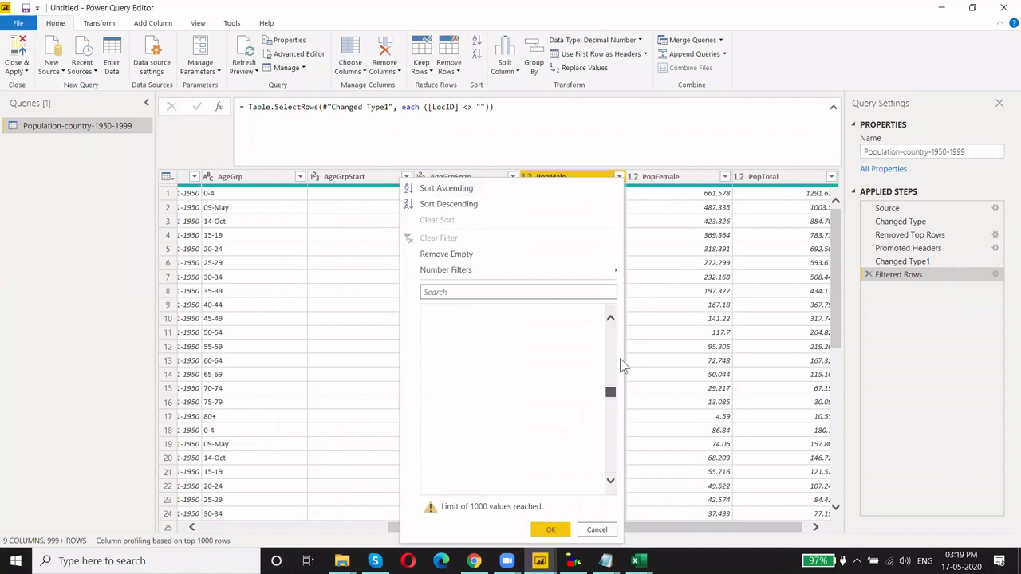
{"action": "left_click", "coordinate": [600, 530]}
{"action": "left_click_drag", "start_coordinate": [676, 526], "coordinate": [509, 527]}
{"action": "scroll", "coordinate": [259, 459], "scroll_direction": "left", "scroll_amount": 2}
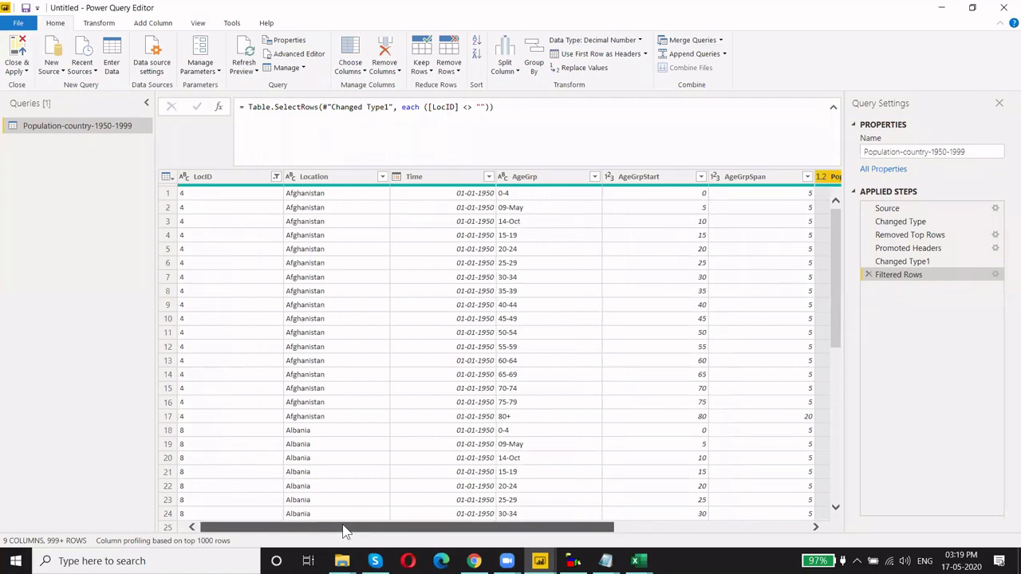
{"action": "mouse_move", "coordinate": [349, 530]}
{"action": "left_mouse_down"}
{"action": "mouse_move", "coordinate": [654, 528]}
{"action": "mouse_move", "coordinate": [406, 525]}
{"action": "left_mouse_up"}
- Select the AgeGrpStart and AgeGrpSpan columns together and remove them from the 1950-1999 query
{"action": "left_click", "coordinate": [524, 177]}
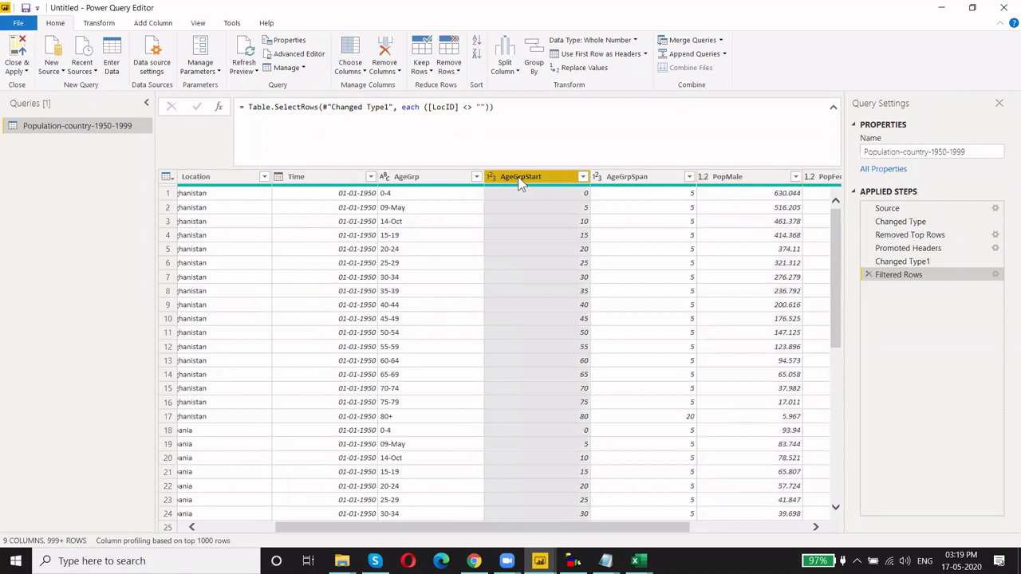
{"action": "left_click", "coordinate": [634, 177], "text": "ctrl"}
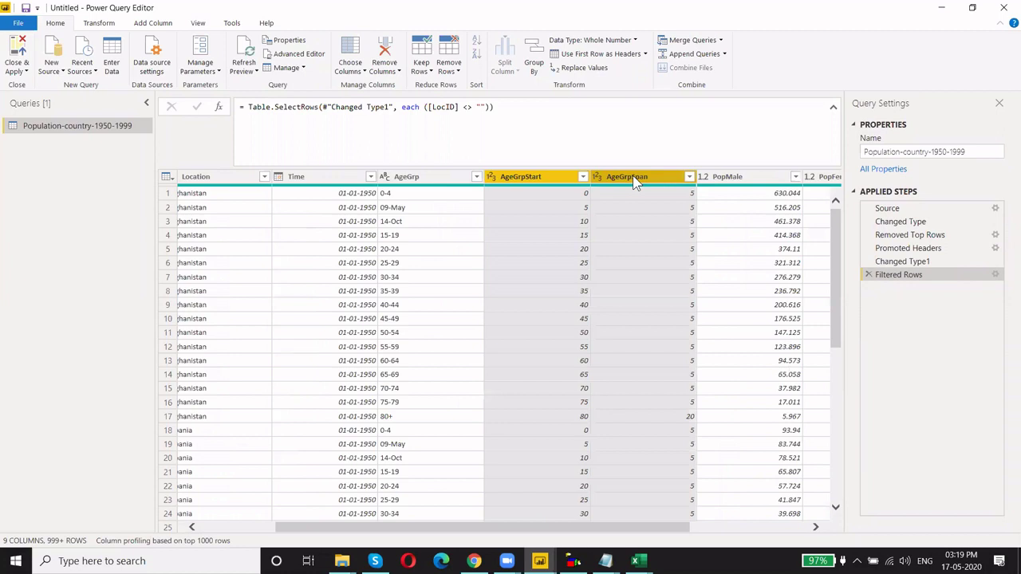
{"action": "left_click", "coordinate": [554, 176]}
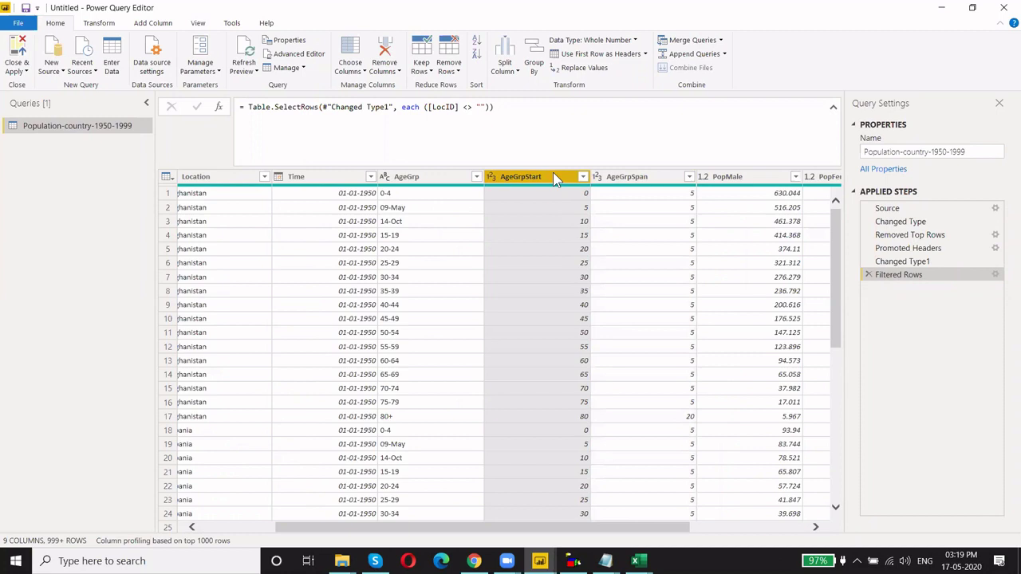
{"action": "left_click", "coordinate": [630, 177], "text": "ctrl"}
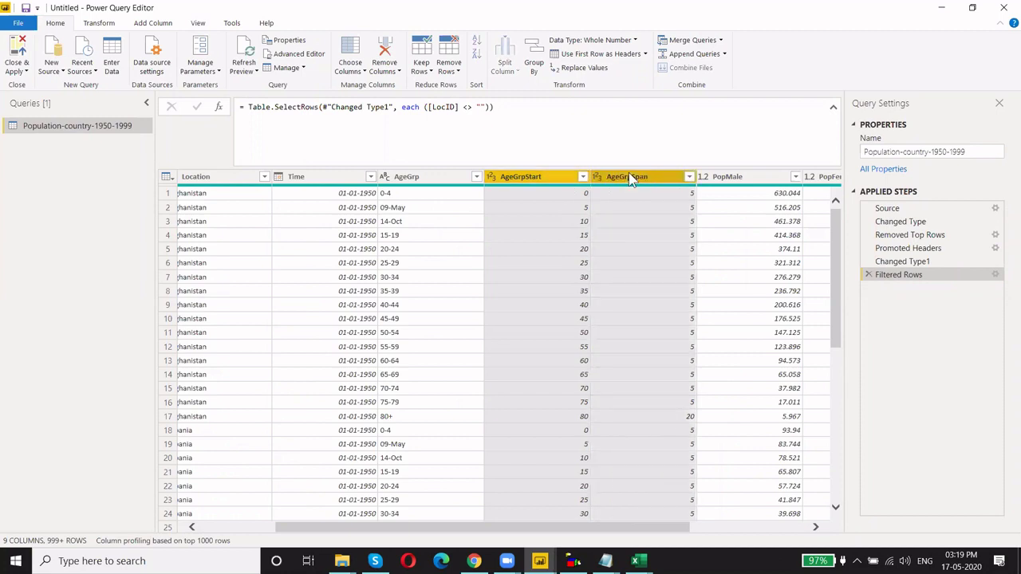
{"action": "right_click", "coordinate": [562, 180]}
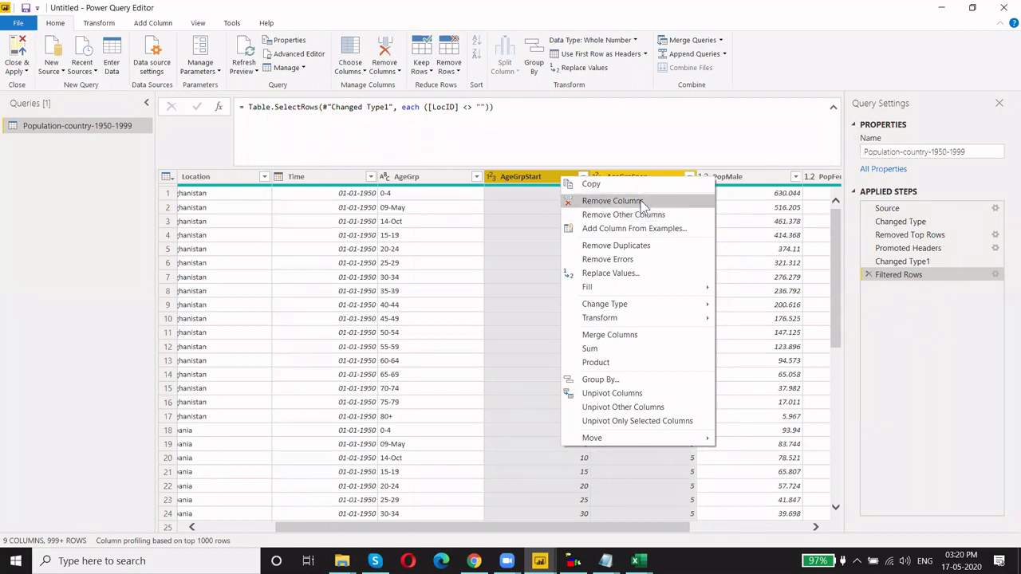
{"action": "left_click", "coordinate": [651, 200]}
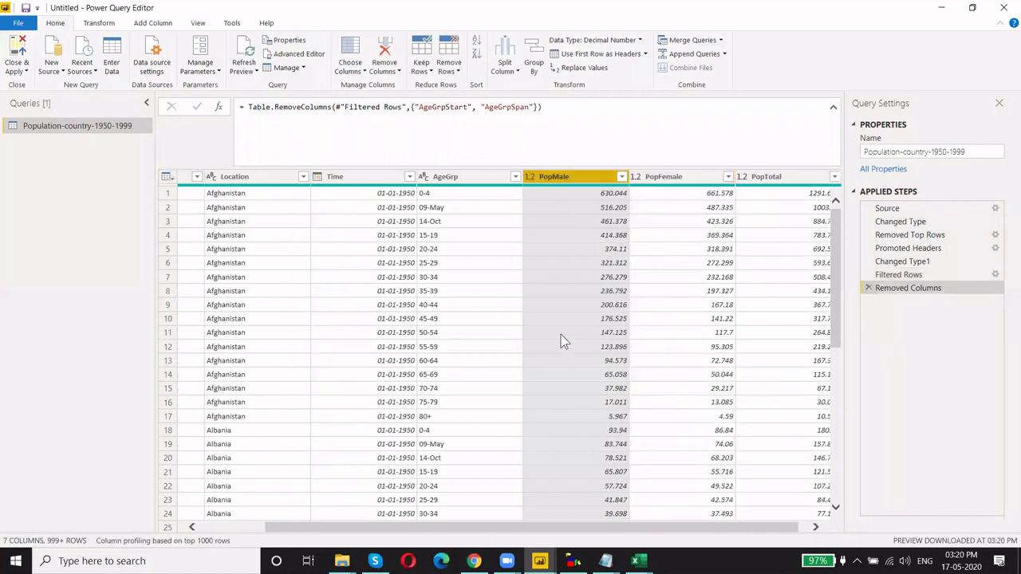
- Confirm the CSV preview to load Population-country-2000-2049 as a new query
{"action": "left_click_drag", "start_coordinate": [614, 526], "coordinate": [385, 526]}
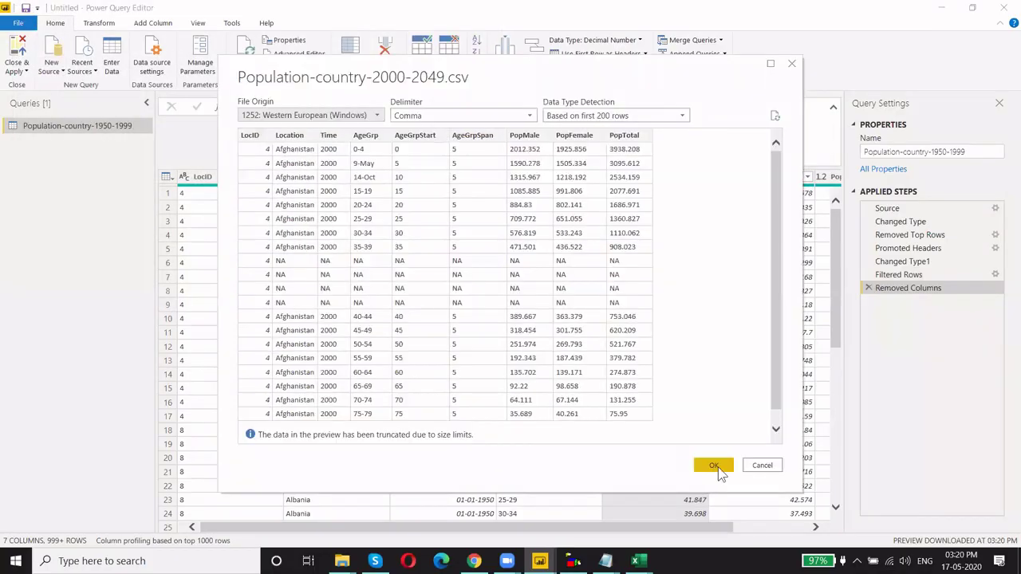
{"action": "left_click", "coordinate": [714, 467]}
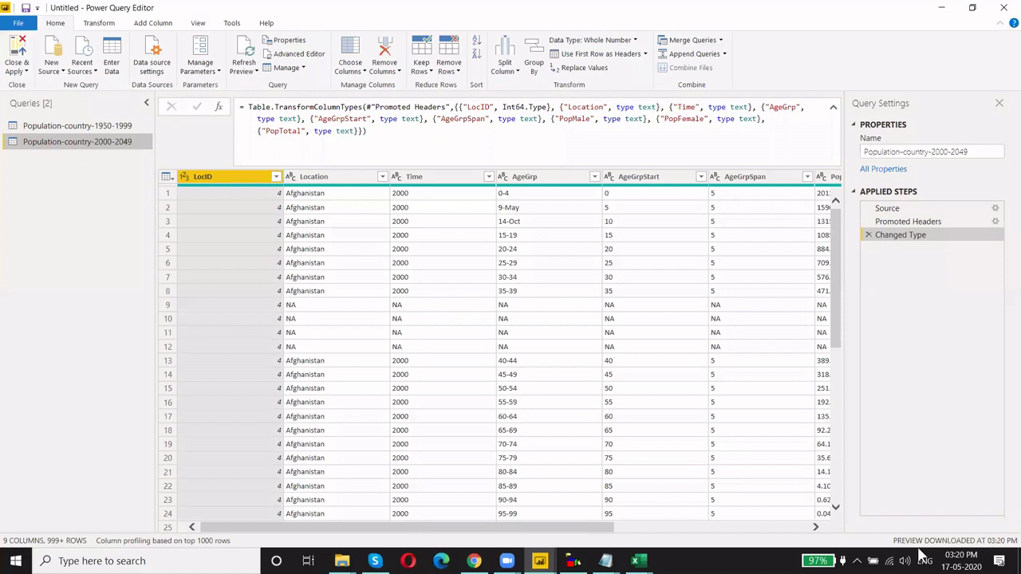
- Filter the Location column of the 2000-2049 query to exclude the NA value
{"action": "scroll", "coordinate": [467, 501], "scroll_direction": "right", "scroll_amount": 5}
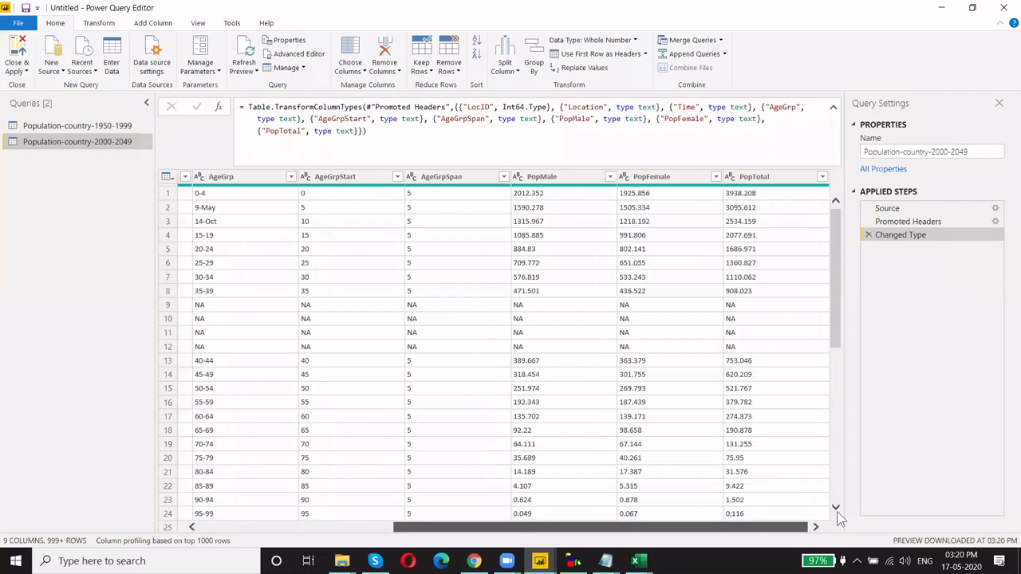
{"action": "scroll", "coordinate": [466, 500], "scroll_direction": "left", "scroll_amount": 5}
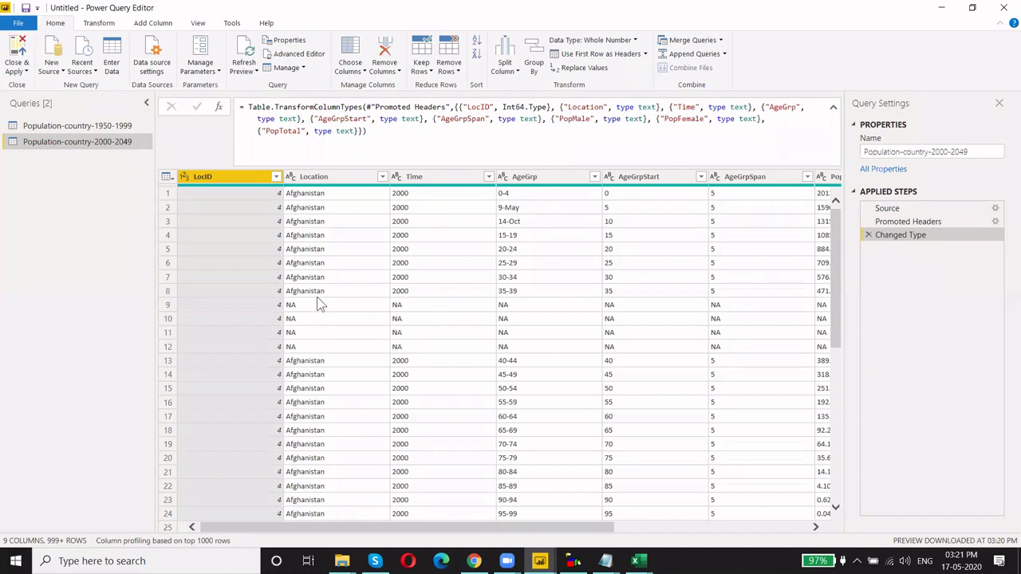
{"action": "left_click", "coordinate": [517, 518]}
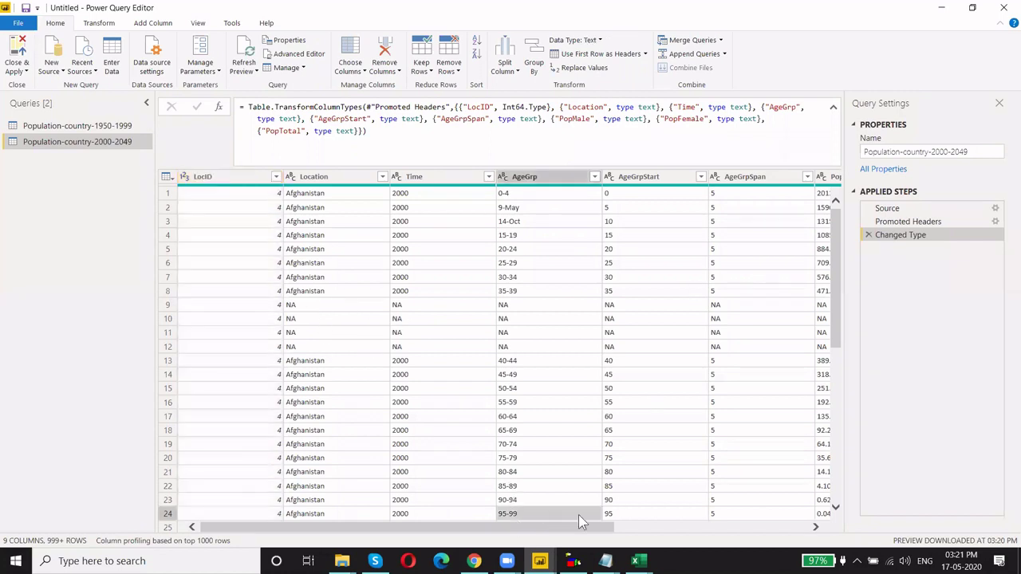
{"action": "left_click_drag", "start_coordinate": [546, 530], "coordinate": [796, 531]}
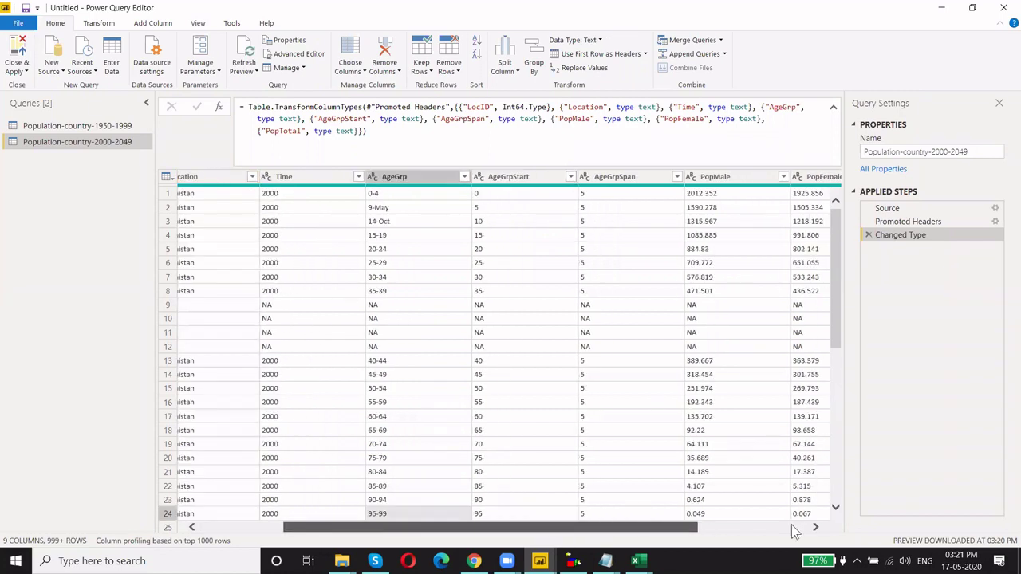
{"action": "left_click", "coordinate": [377, 527]}
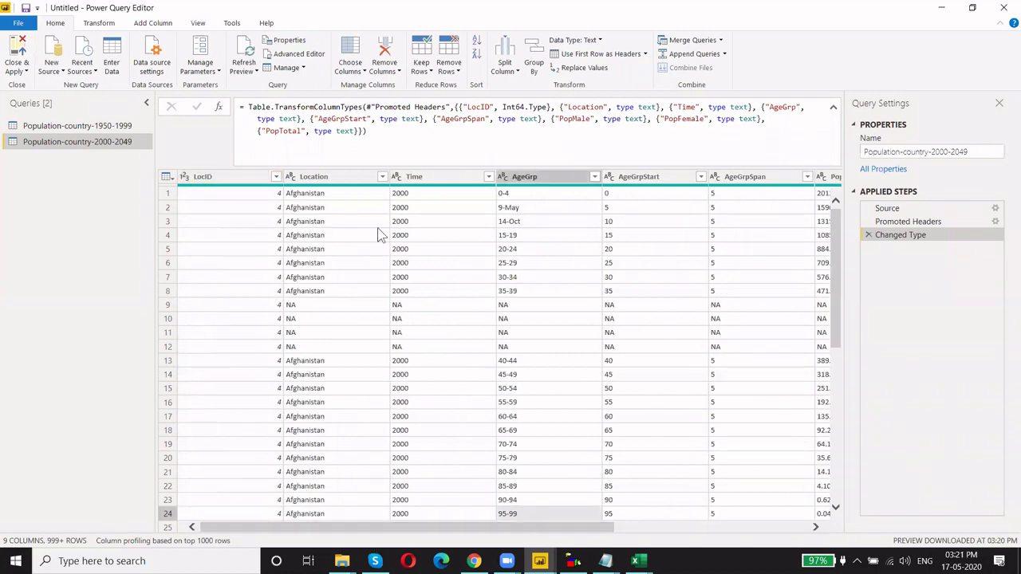
{"action": "left_click", "coordinate": [383, 177]}
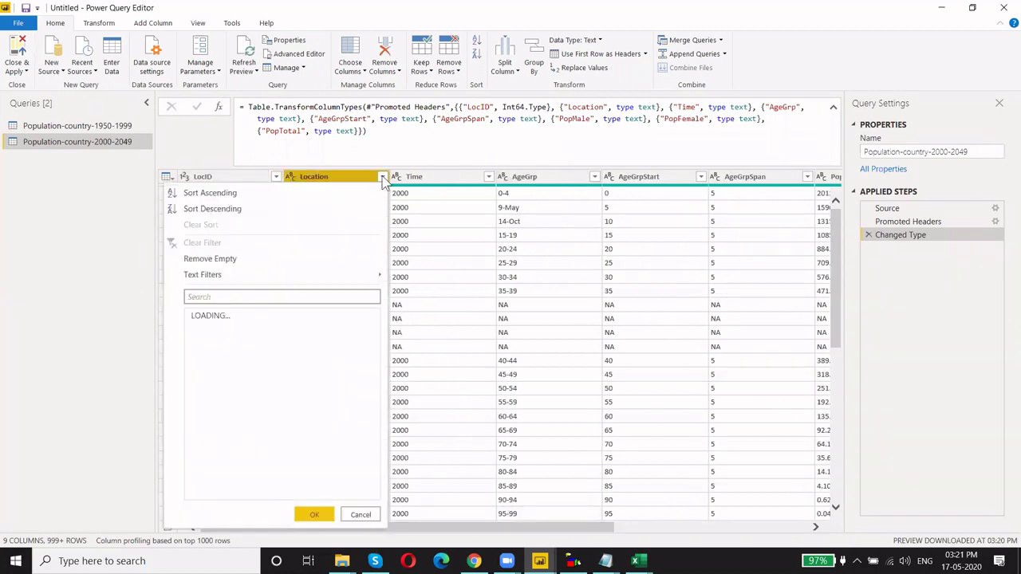
{"action": "left_click", "coordinate": [226, 317]}
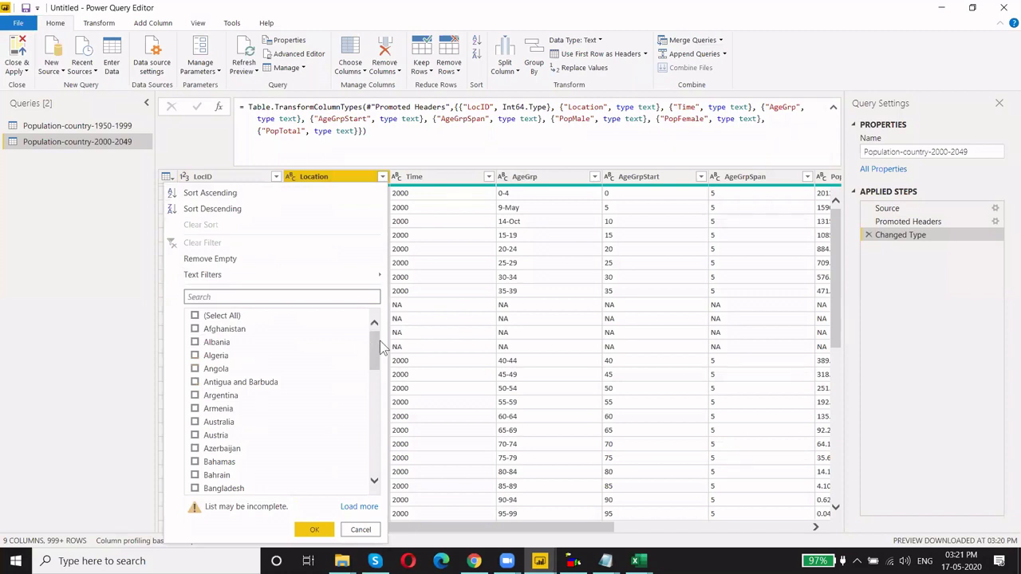
{"action": "left_click", "coordinate": [226, 316]}
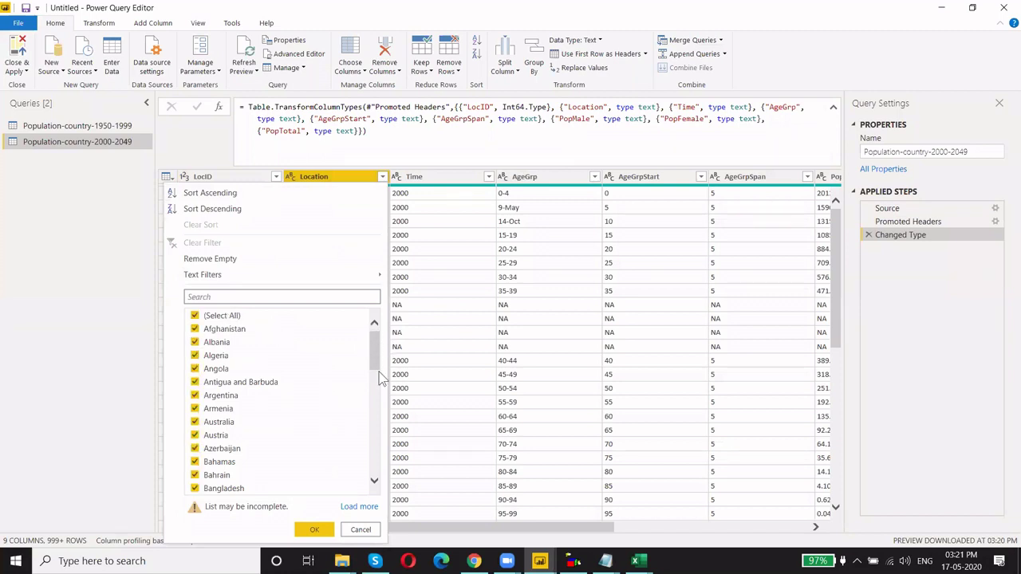
{"action": "left_click_drag", "start_coordinate": [374, 354], "coordinate": [378, 455]}
{"action": "left_click", "coordinate": [195, 449]}
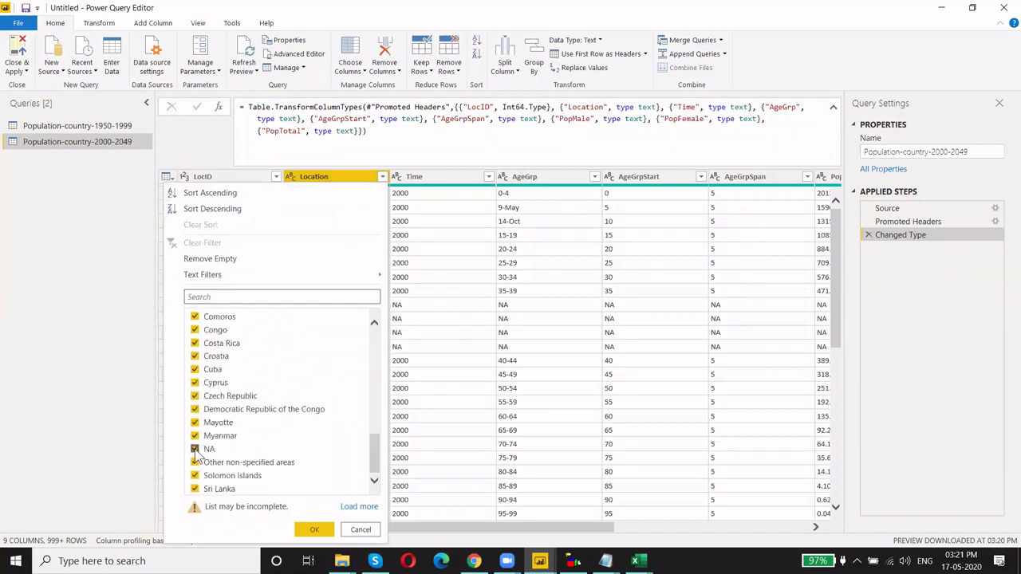
{"action": "left_click", "coordinate": [314, 530]}
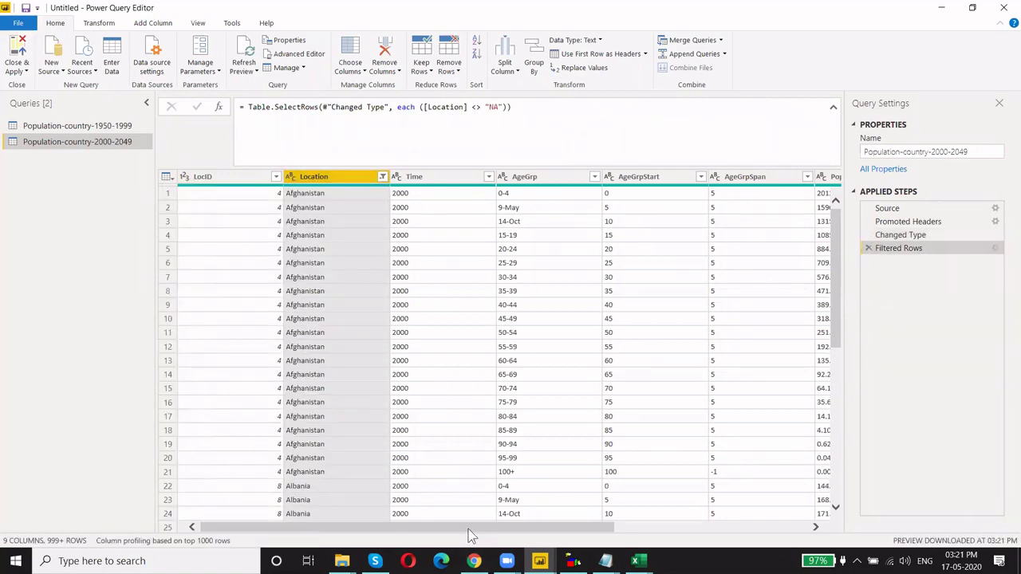
{"action": "mouse_move", "coordinate": [467, 527]}
{"action": "left_mouse_down"}
{"action": "mouse_move", "coordinate": [526, 527]}
{"action": "mouse_move", "coordinate": [325, 527]}
{"action": "left_mouse_up"}
- Check the full list of LocID values in the filter and close it unchanged
{"action": "left_click", "coordinate": [275, 177]}
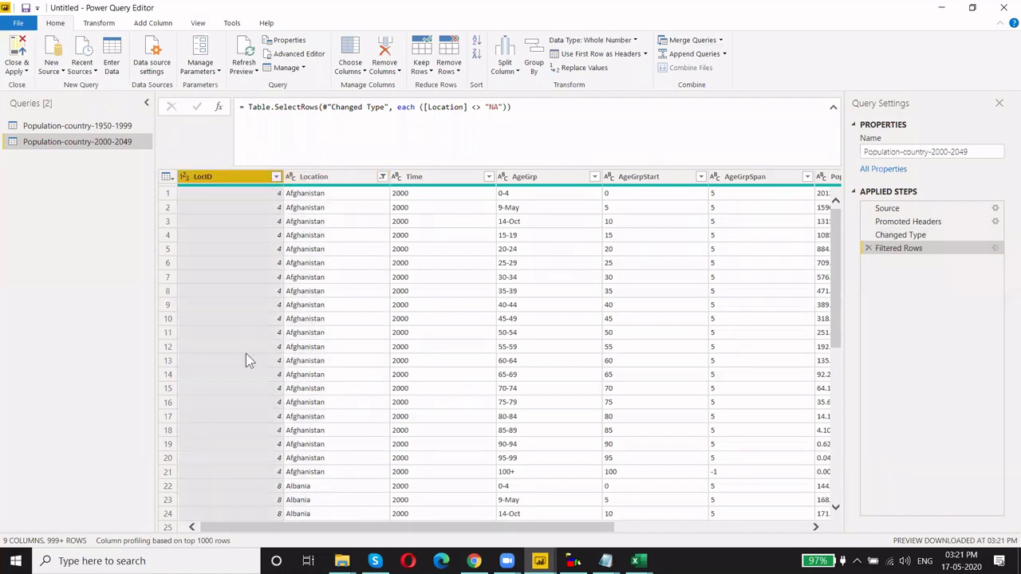
{"action": "left_click_drag", "start_coordinate": [271, 361], "coordinate": [269, 508]}
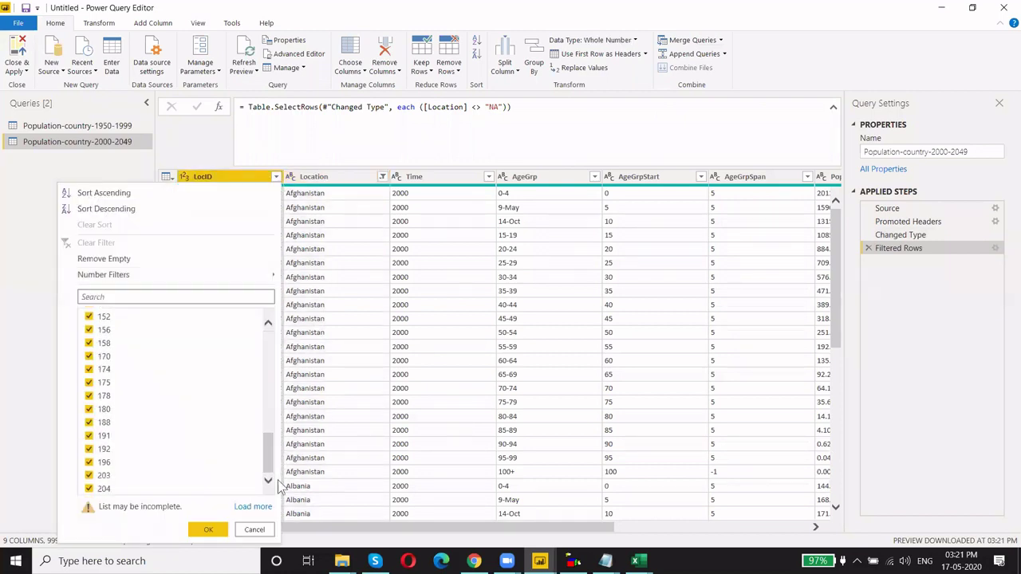
{"action": "left_click", "coordinate": [253, 507]}
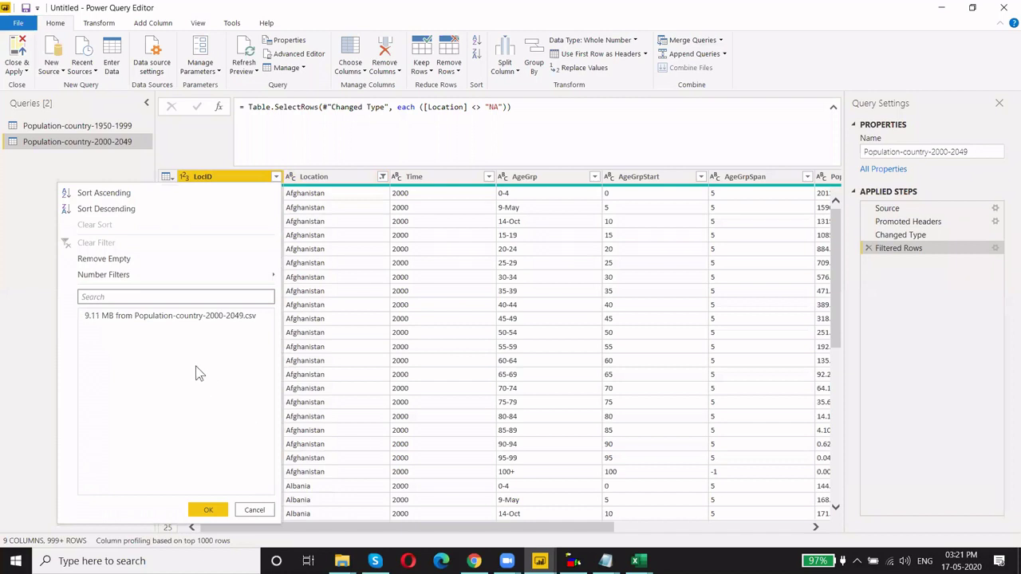
{"action": "left_click_drag", "start_coordinate": [266, 342], "coordinate": [279, 501]}
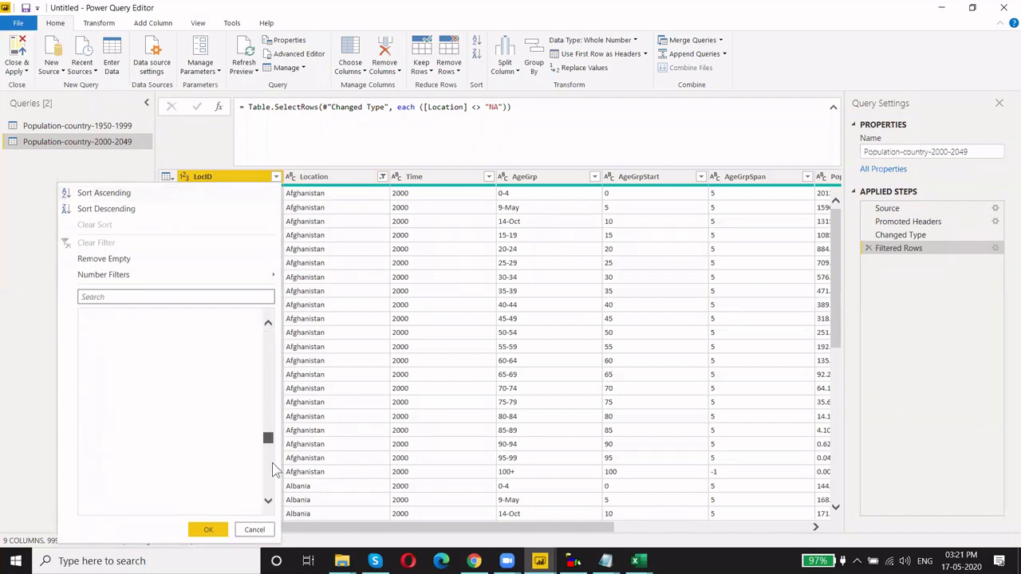
{"action": "left_click", "coordinate": [209, 529]}
{"action": "mouse_move", "coordinate": [356, 529]}
{"action": "left_mouse_down"}
{"action": "mouse_move", "coordinate": [474, 542]}
{"action": "mouse_move", "coordinate": [599, 527]}
{"action": "mouse_move", "coordinate": [464, 527]}
{"action": "left_mouse_up"}
- Remove the AgeGrpStart and AgeGrpSpan columns from the 2000-2049 query
{"action": "left_click", "coordinate": [543, 176]}
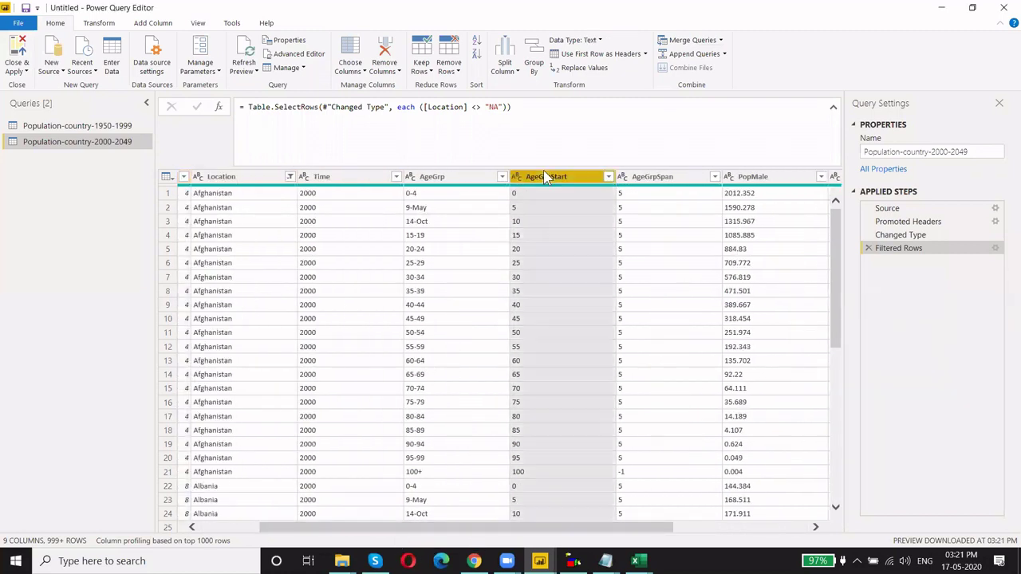
{"action": "left_click", "coordinate": [623, 177], "text": "ctrl"}
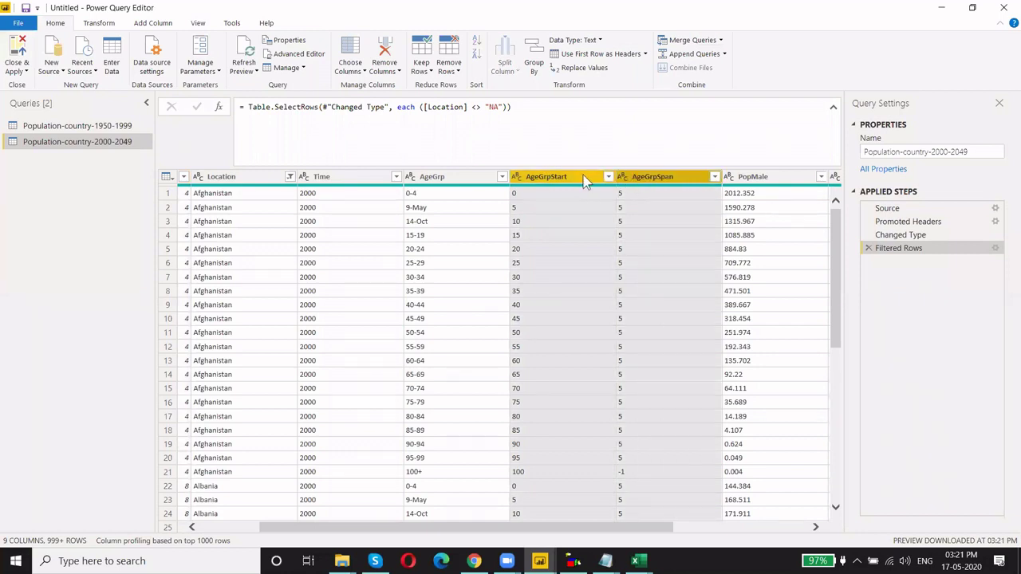
{"action": "right_click", "coordinate": [584, 181]}
{"action": "left_click", "coordinate": [606, 199]}
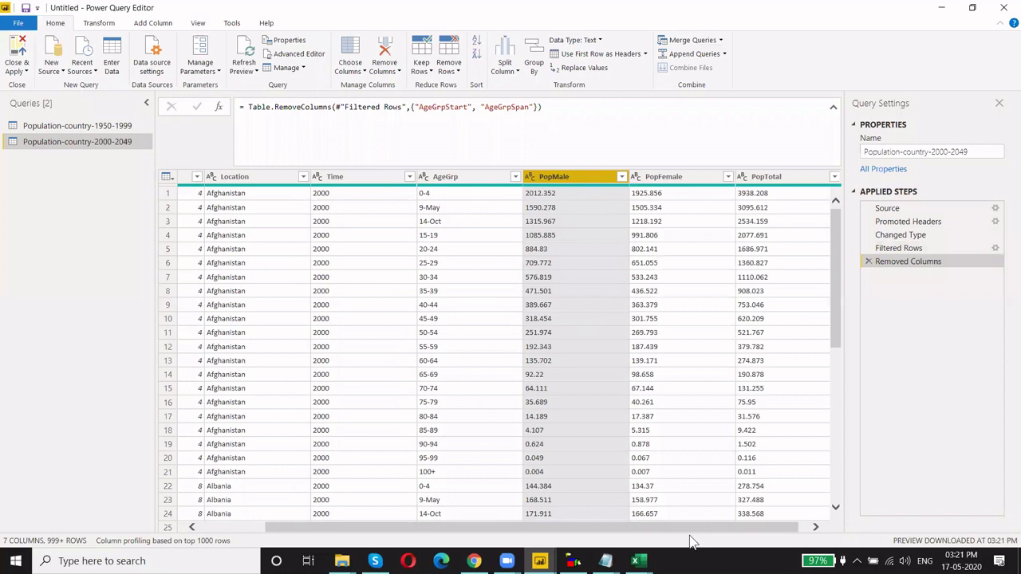
{"action": "left_click_drag", "start_coordinate": [691, 539], "coordinate": [566, 542]}
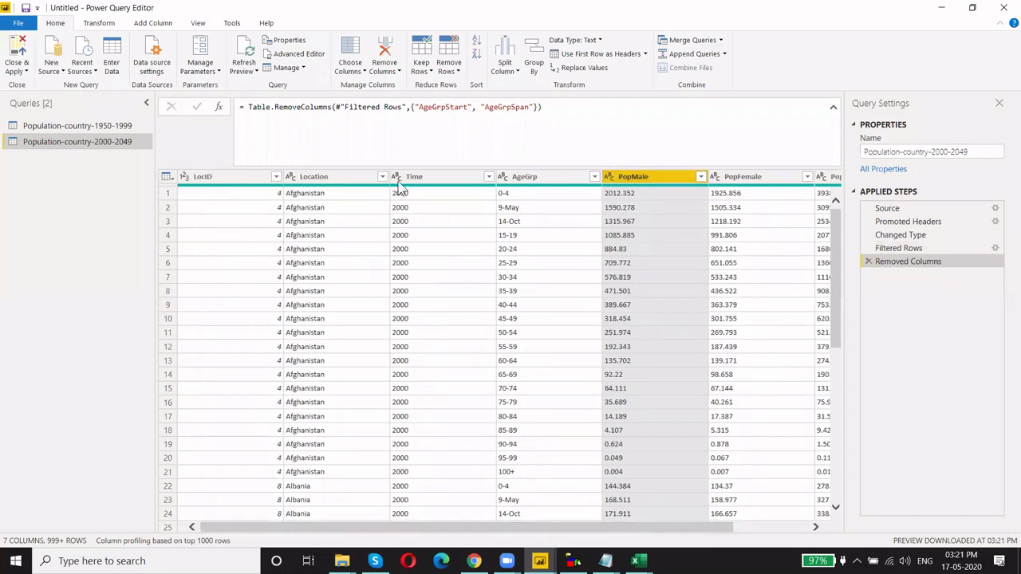
{"action": "left_click", "coordinate": [399, 180], "text": "ctrl"}
{"action": "left_click", "coordinate": [221, 182], "text": "ctrl"}
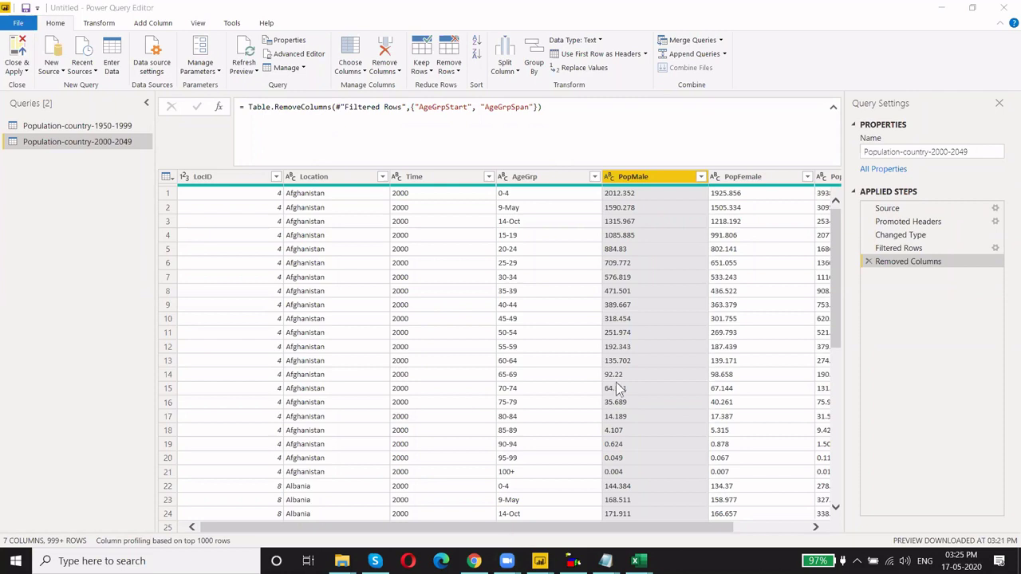
{"action": "left_click_drag", "start_coordinate": [556, 527], "coordinate": [624, 547]}
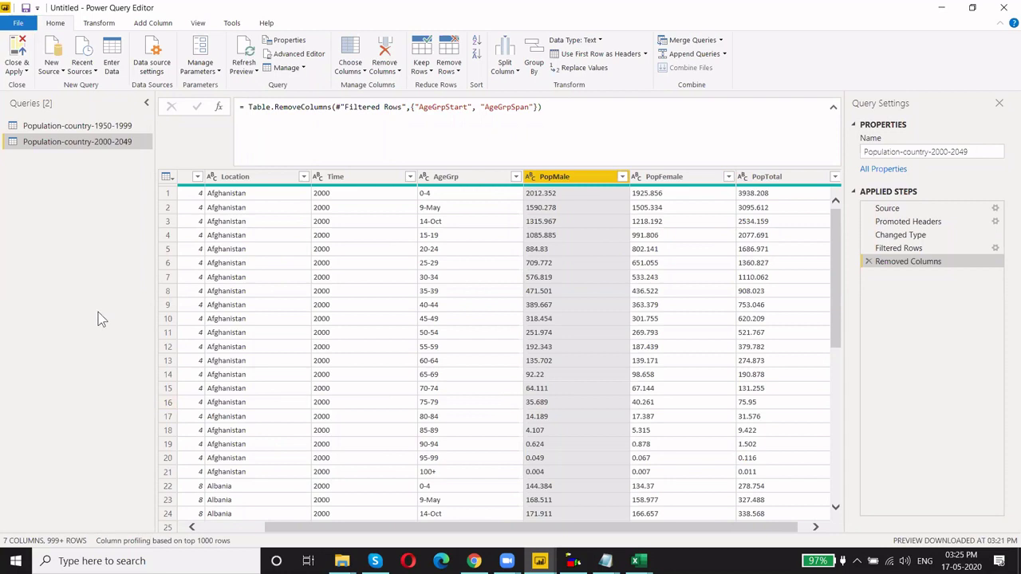
{"action": "scroll", "coordinate": [446, 527], "scroll_direction": "right", "scroll_amount": 1}
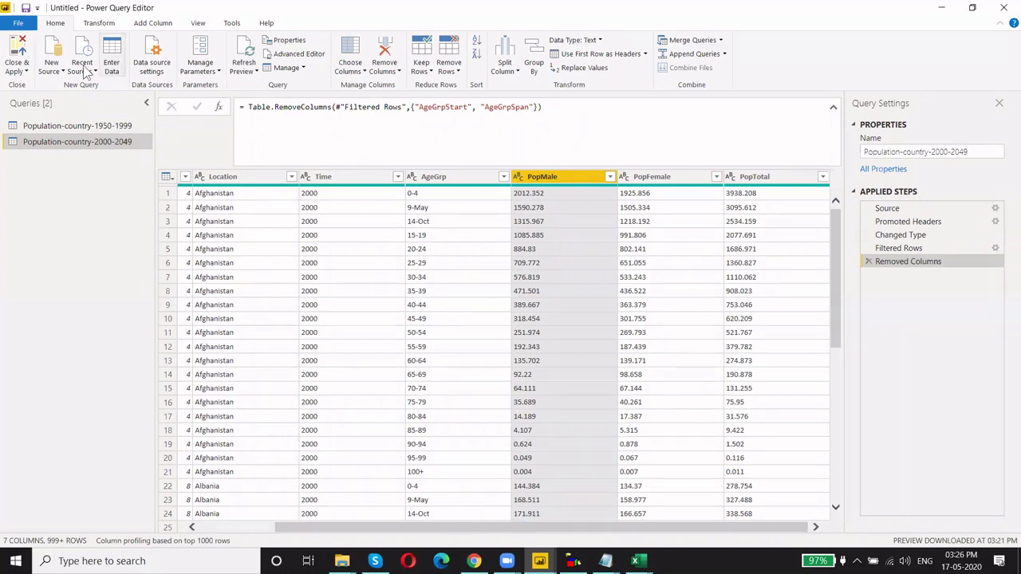
- Import Population-country-2050-2100.csv through New Source > Text/CSV as a new query
{"action": "left_click", "coordinate": [60, 70]}
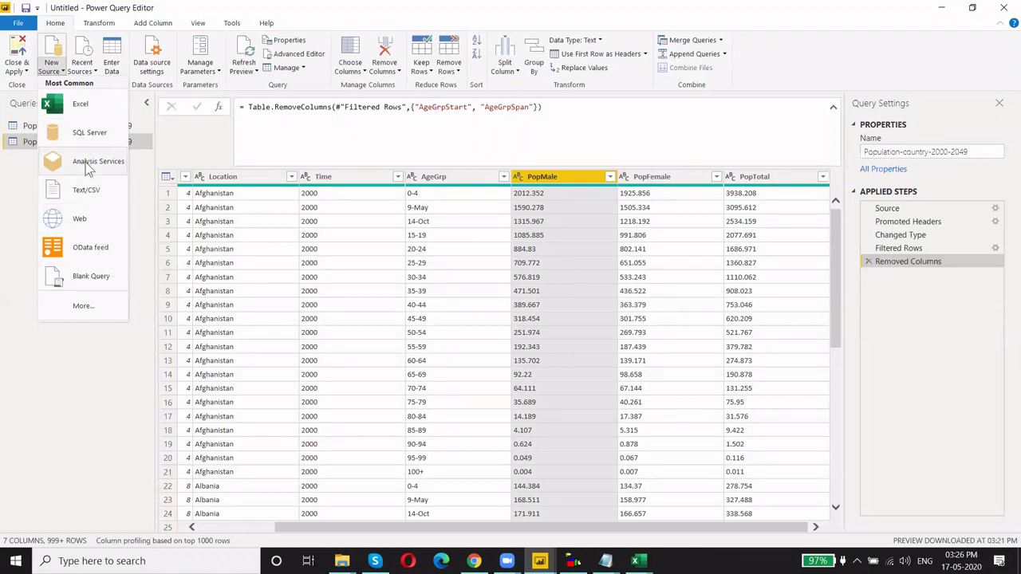
{"action": "left_click", "coordinate": [86, 194]}
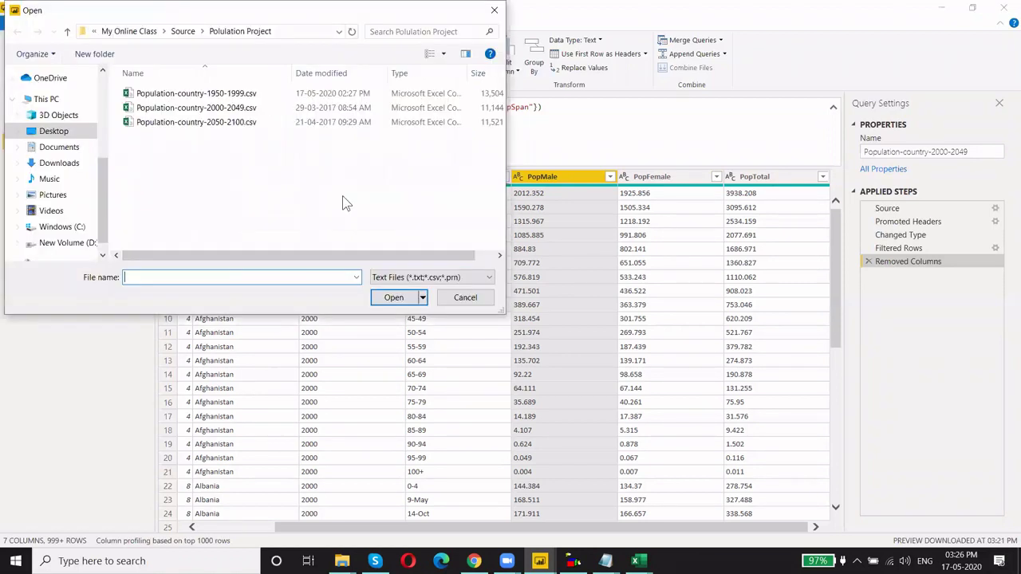
{"action": "left_click", "coordinate": [213, 122]}
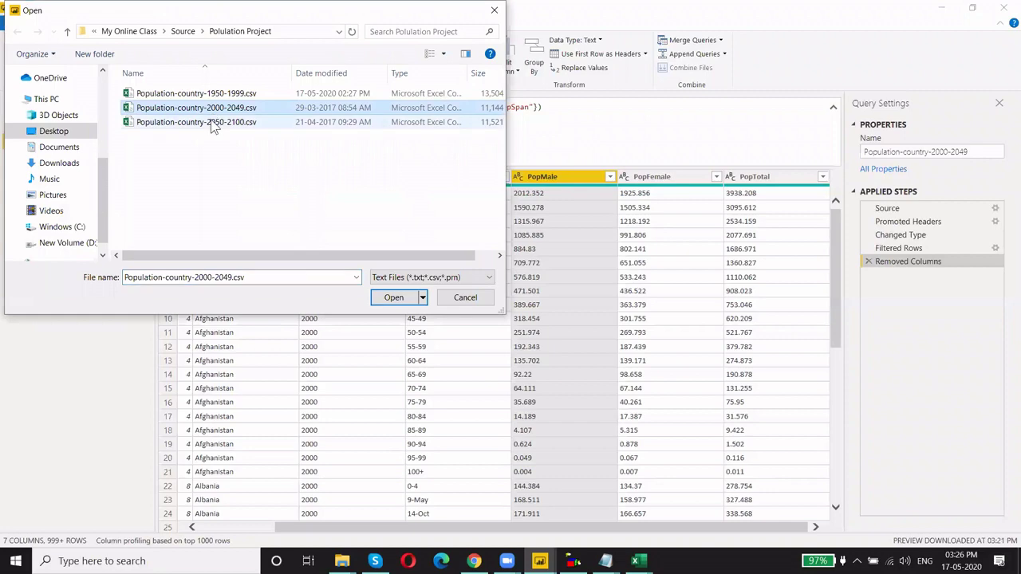
{"action": "left_click", "coordinate": [392, 299]}
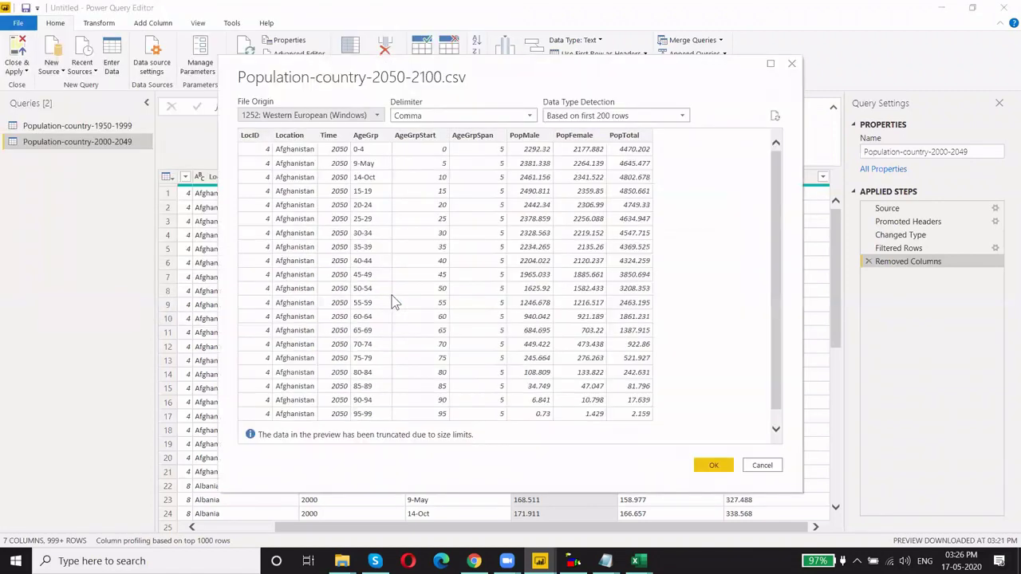
{"action": "left_click", "coordinate": [711, 463]}
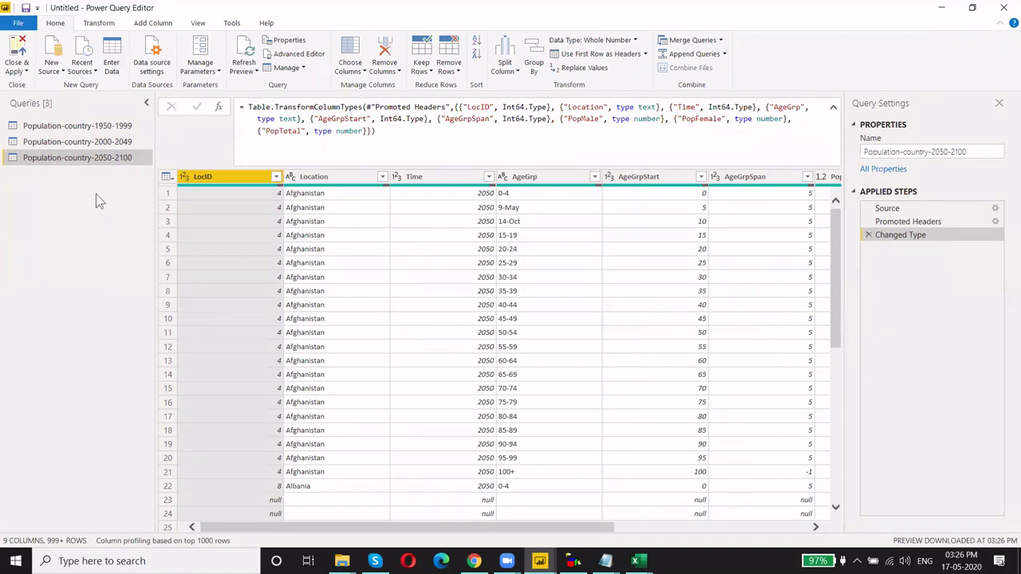
{"action": "left_click_drag", "start_coordinate": [407, 528], "coordinate": [602, 528]}
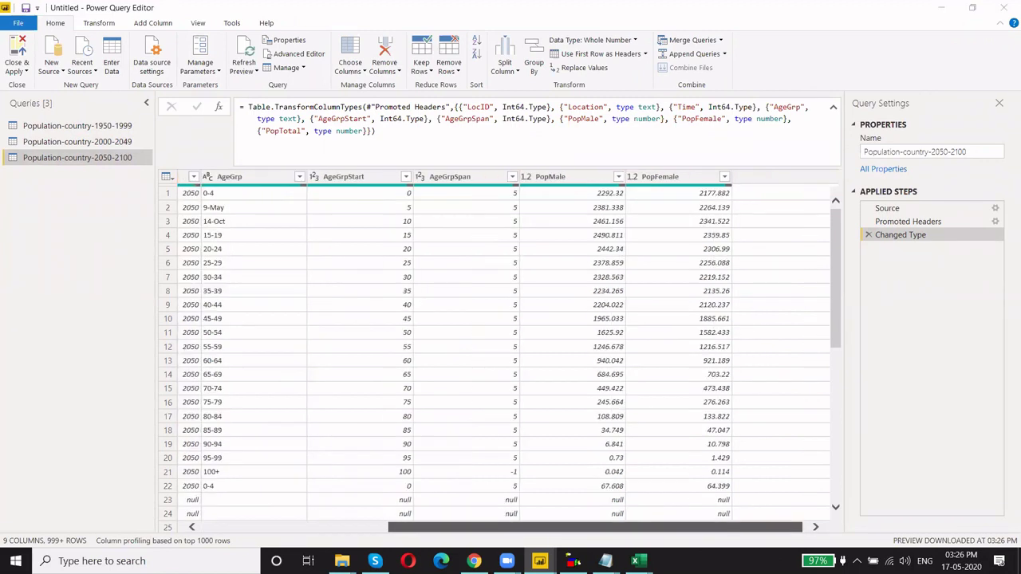
{"action": "scroll", "coordinate": [510, 351], "scroll_direction": "left", "scroll_amount": 5}
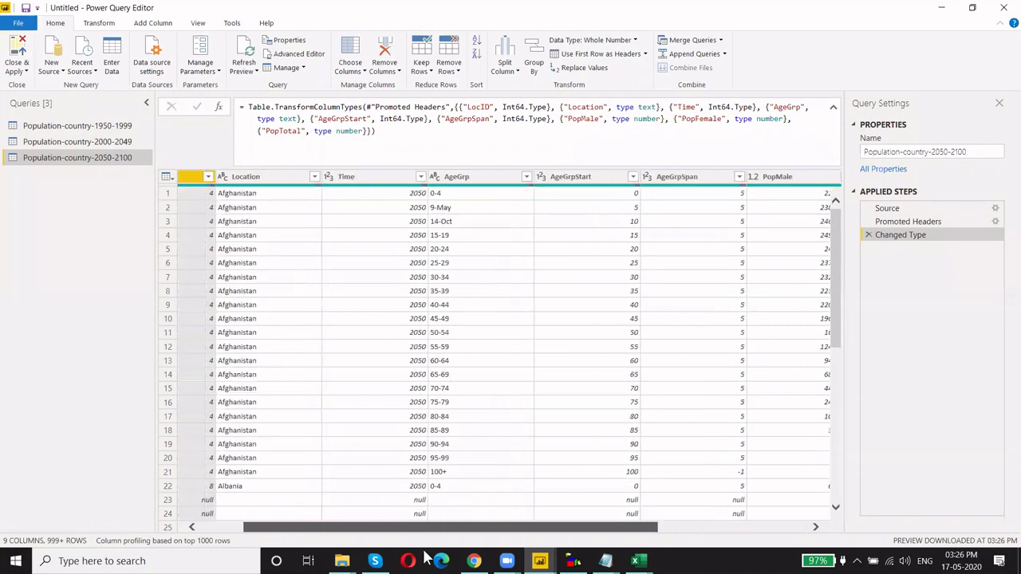
{"action": "left_click", "coordinate": [78, 141]}
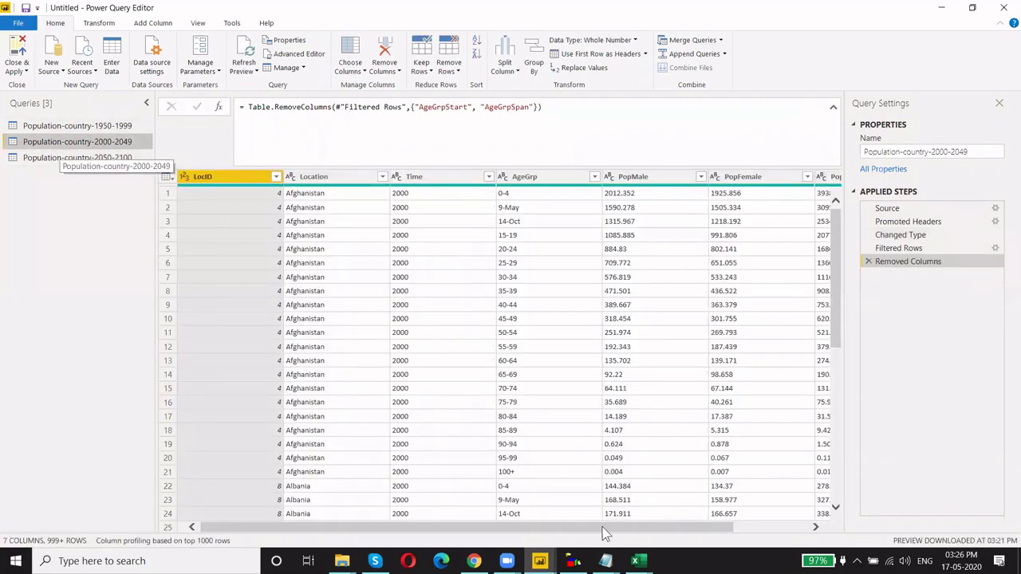
- In the 2050-2100 query, remove the AgeGrpStart and AgeGrpSpan columns
{"action": "left_click_drag", "start_coordinate": [603, 528], "coordinate": [746, 532]}
{"action": "scroll", "coordinate": [479, 511], "scroll_direction": "left", "scroll_amount": 5}
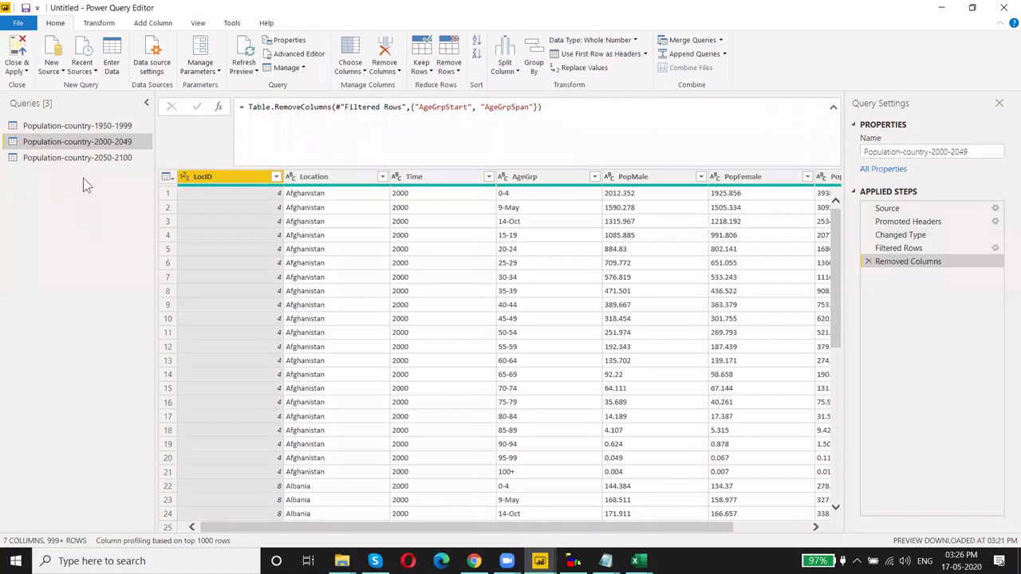
{"action": "left_click", "coordinate": [88, 162]}
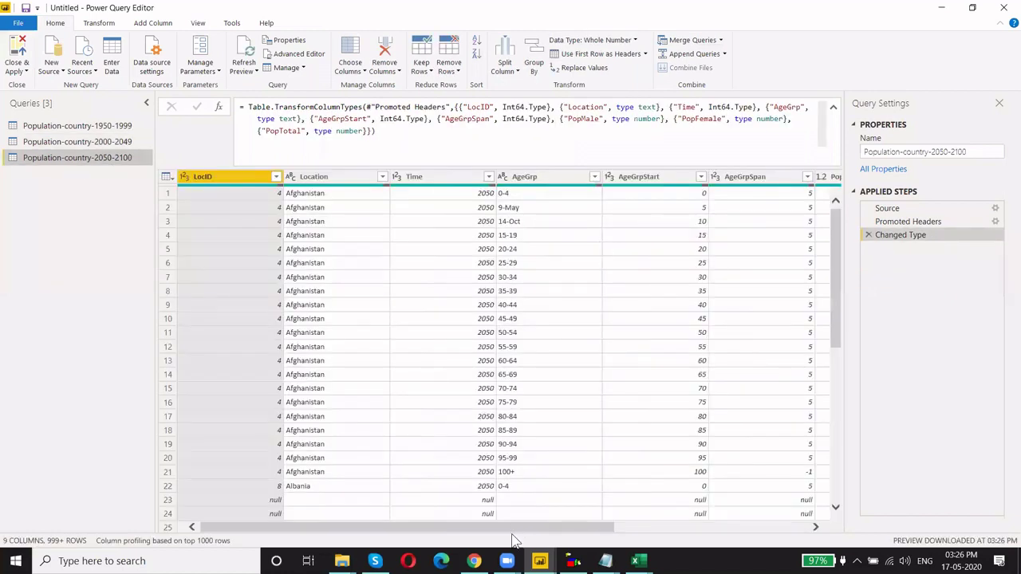
{"action": "left_click_drag", "start_coordinate": [522, 532], "coordinate": [596, 531]}
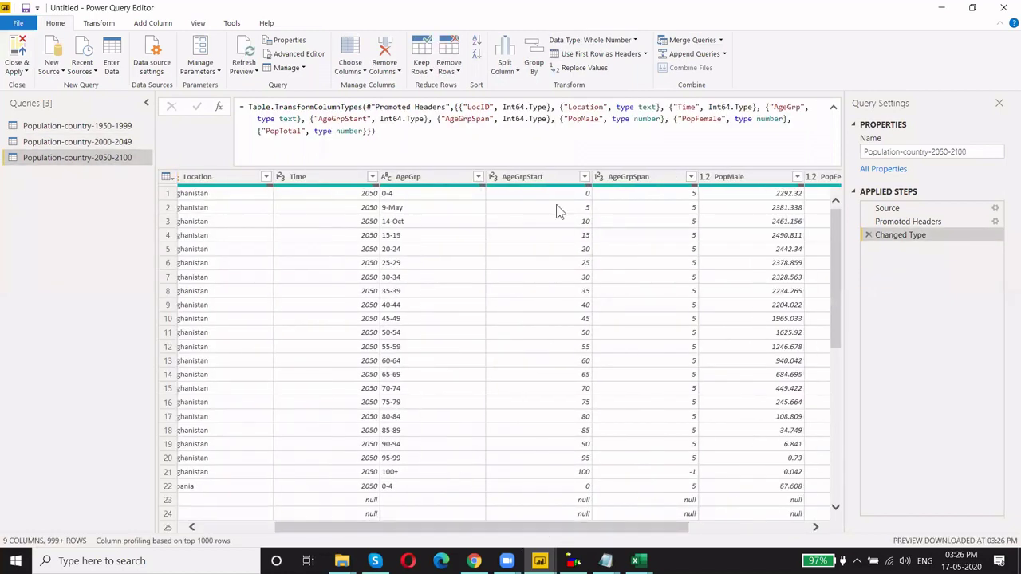
{"action": "left_click", "coordinate": [542, 180]}
{"action": "left_click", "coordinate": [630, 178], "text": "ctrl"}
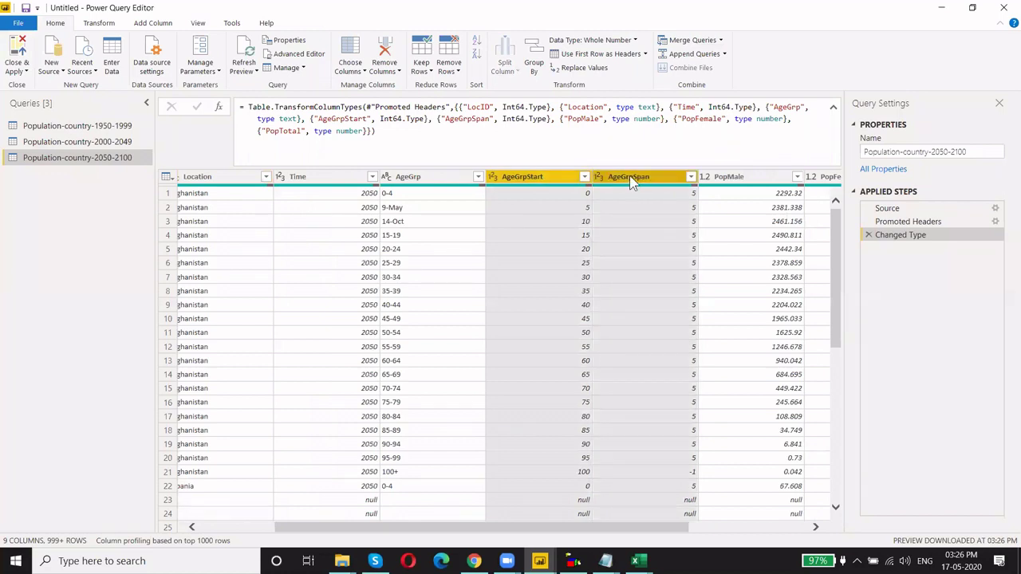
{"action": "right_click", "coordinate": [630, 179]}
{"action": "left_click", "coordinate": [682, 202]}
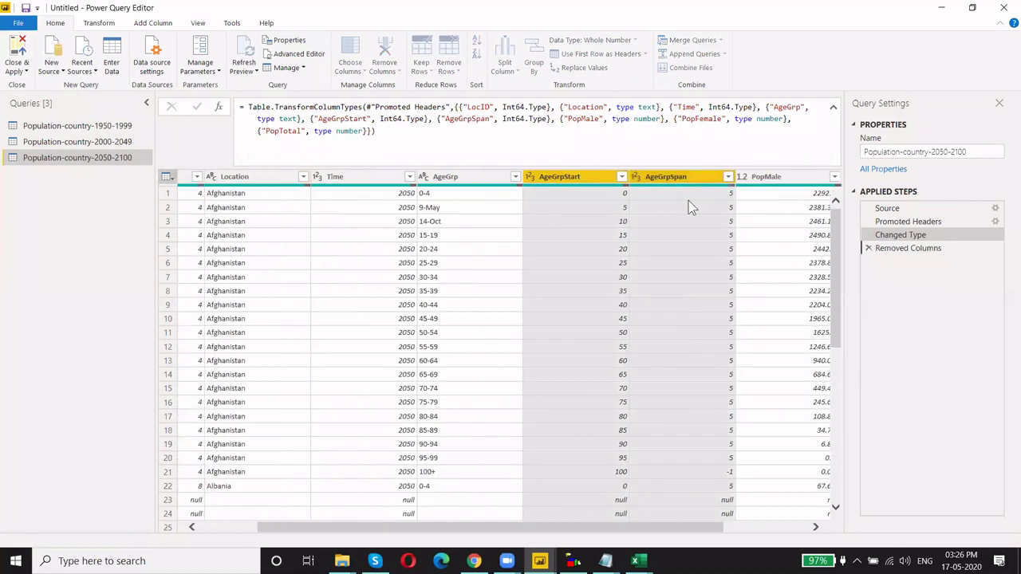
{"action": "left_click_drag", "start_coordinate": [648, 527], "coordinate": [503, 519]}
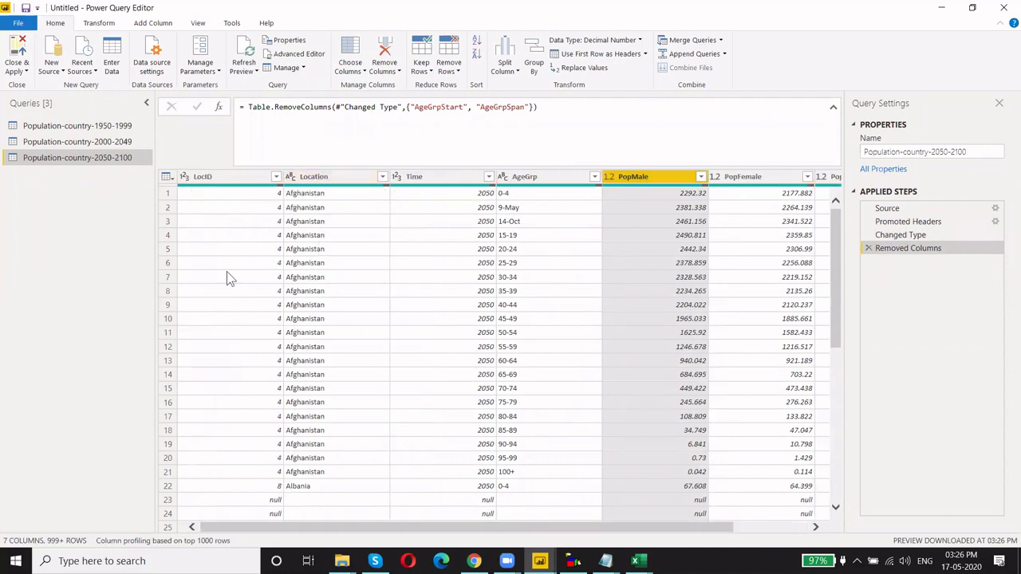
{"action": "left_click", "coordinate": [42, 142]}
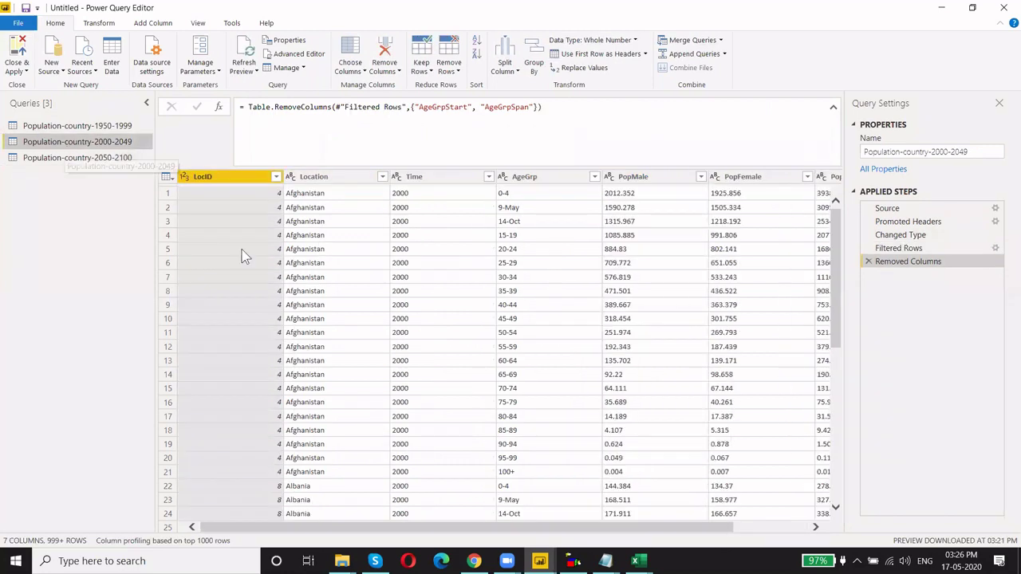
- Set the Time column of the 2000-2049 query to Date
{"action": "left_click", "coordinate": [400, 182]}
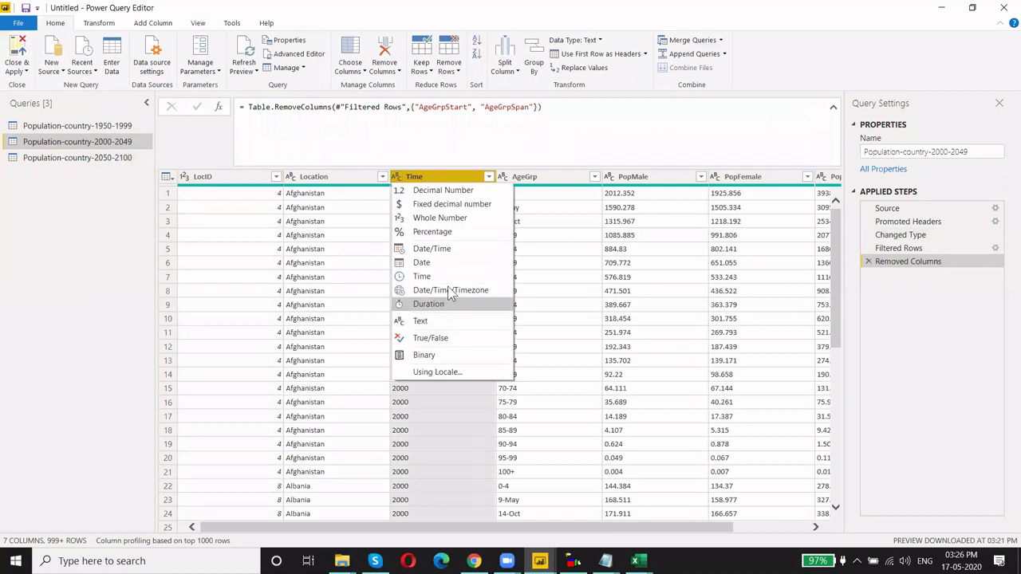
{"action": "left_click", "coordinate": [531, 280]}
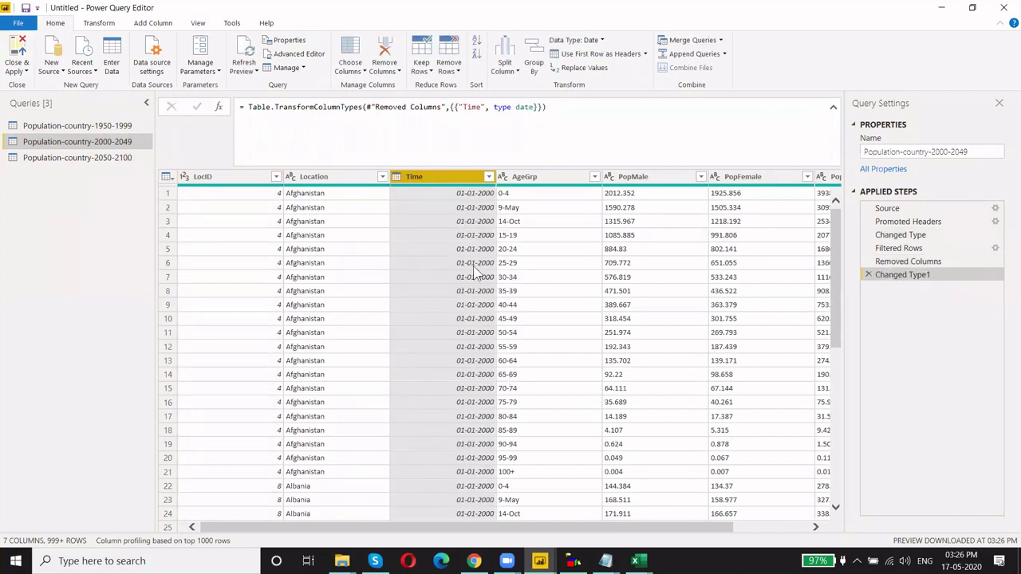
{"action": "scroll", "coordinate": [578, 526], "scroll_direction": "right", "scroll_amount": 2}
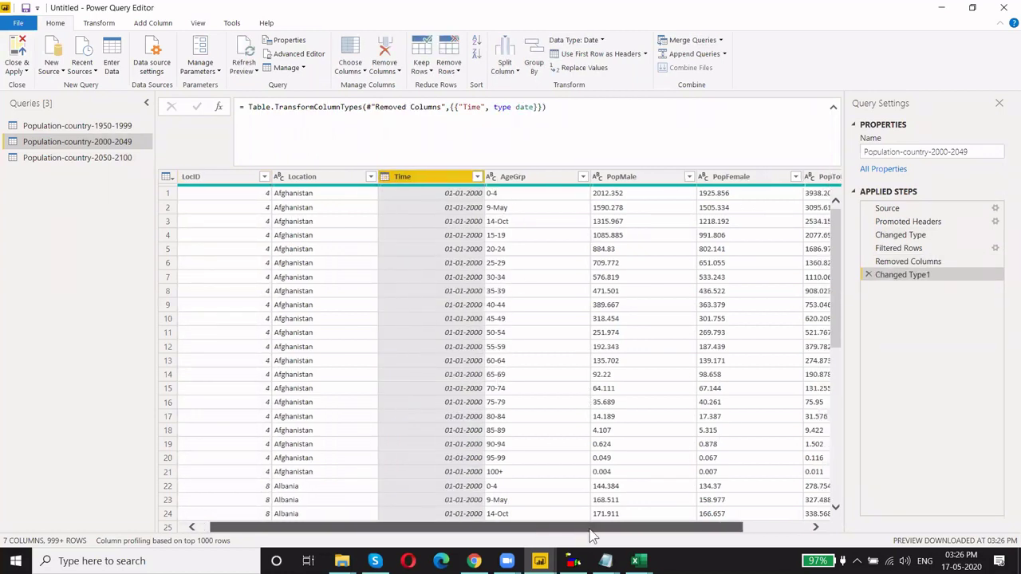
{"action": "mouse_move", "coordinate": [622, 531]}
{"action": "left_mouse_down"}
{"action": "mouse_move", "coordinate": [672, 531]}
{"action": "mouse_move", "coordinate": [529, 536]}
{"action": "mouse_move", "coordinate": [722, 535]}
{"action": "left_mouse_up"}
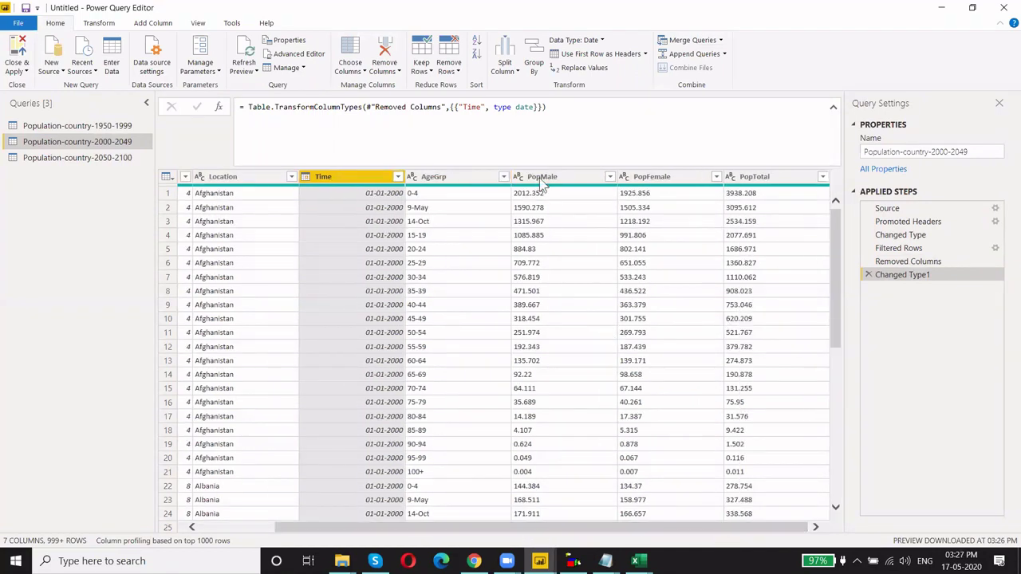
- Set PopMale, PopFemale and PopTotal to Decimal Number, replacing PopFemale's existing conversion
{"action": "left_click", "coordinate": [518, 178]}
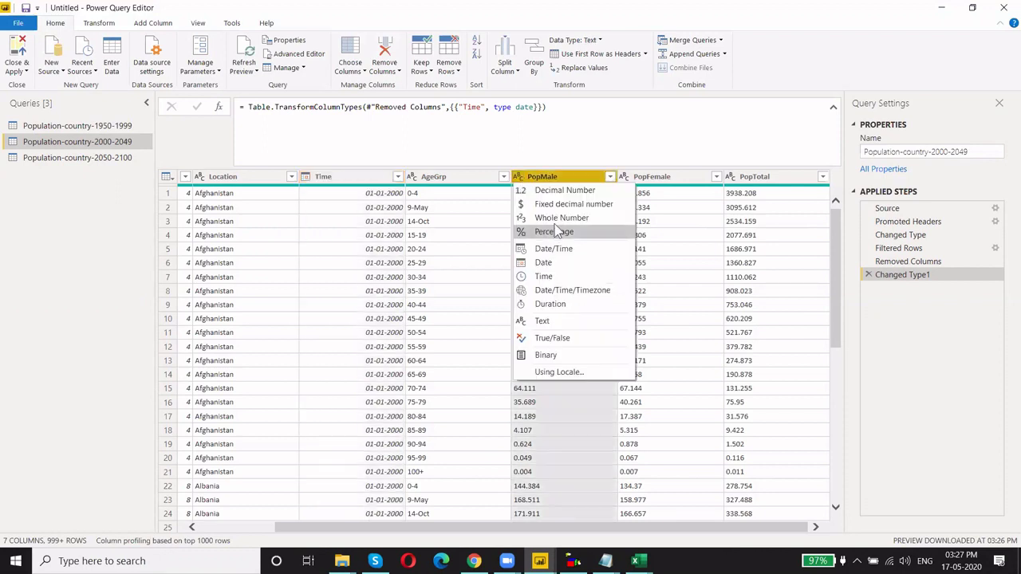
{"action": "left_click", "coordinate": [563, 191]}
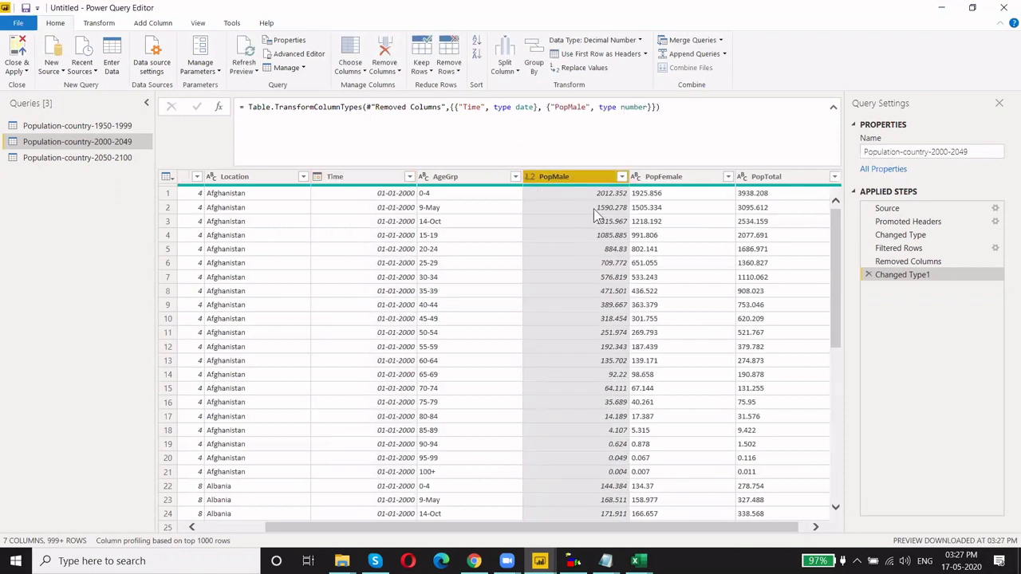
{"action": "left_click", "coordinate": [634, 178]}
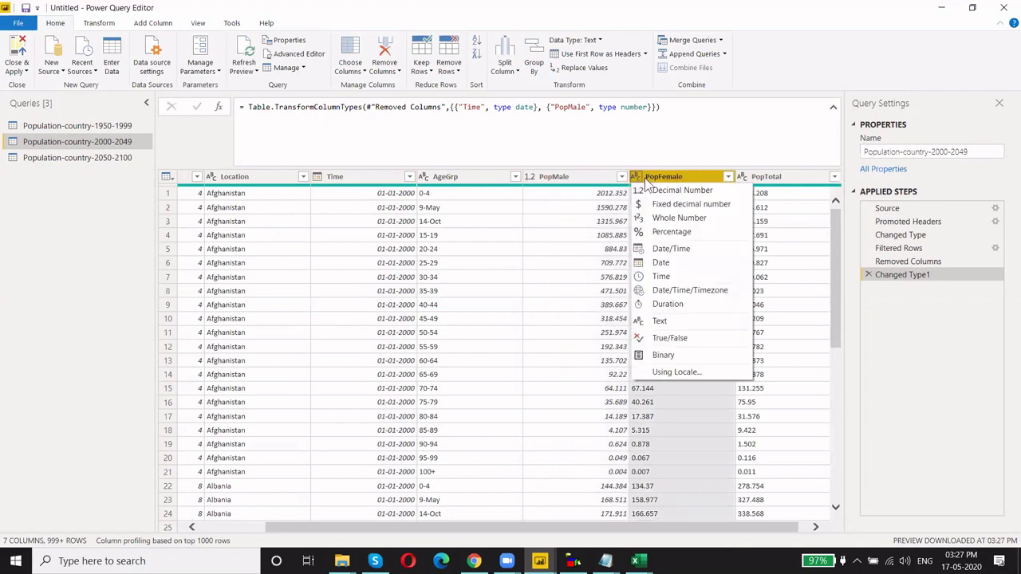
{"action": "left_click", "coordinate": [659, 219]}
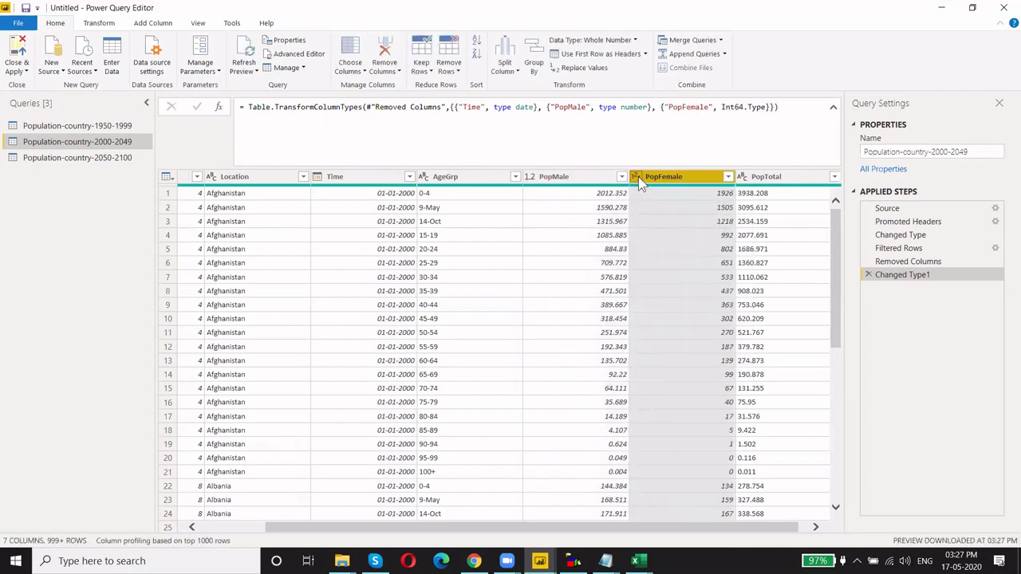
{"action": "left_click", "coordinate": [636, 177]}
{"action": "left_click", "coordinate": [655, 192]}
{"action": "left_click", "coordinate": [504, 315]}
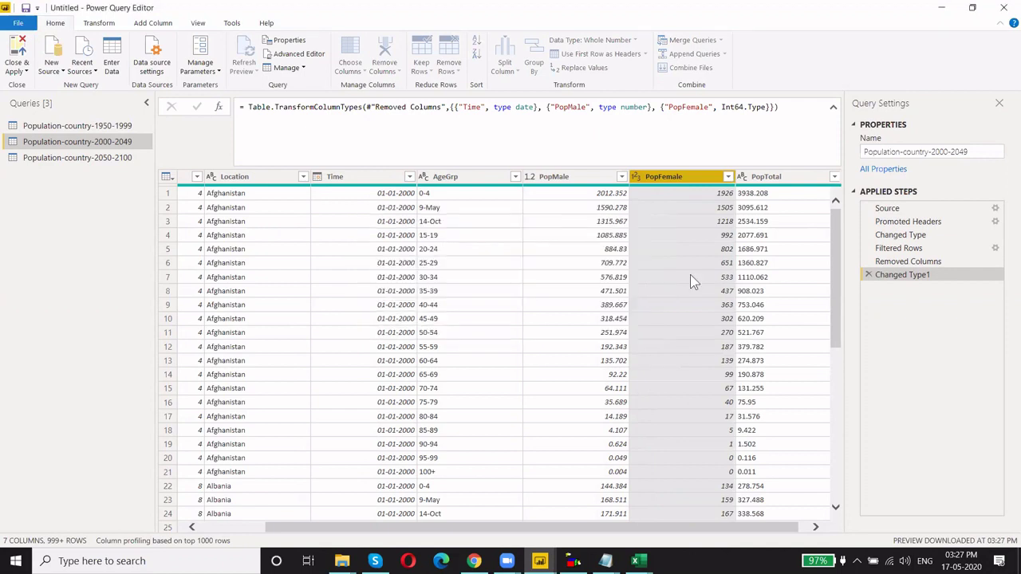
{"action": "left_click", "coordinate": [740, 180]}
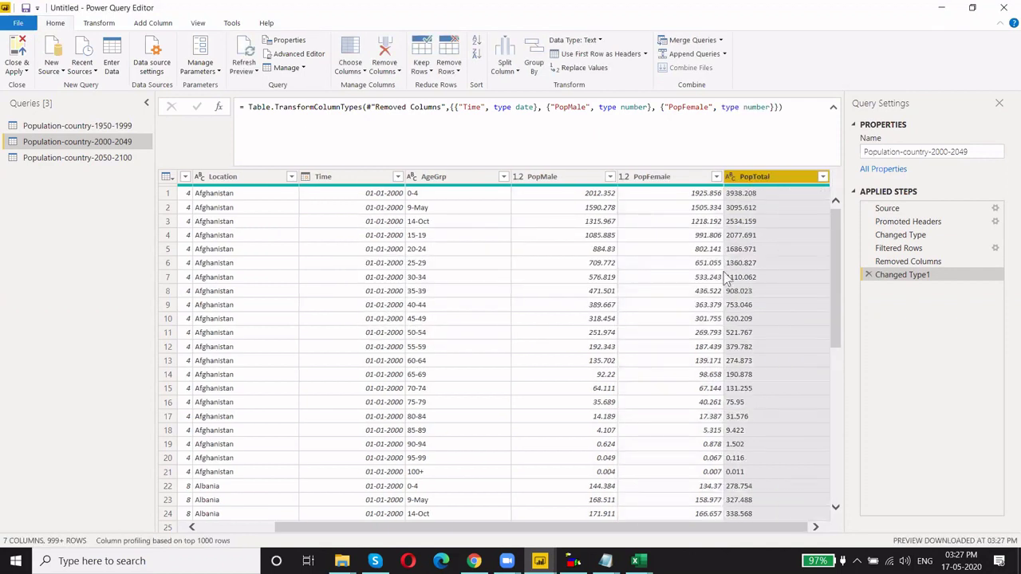
{"action": "left_click", "coordinate": [731, 176]}
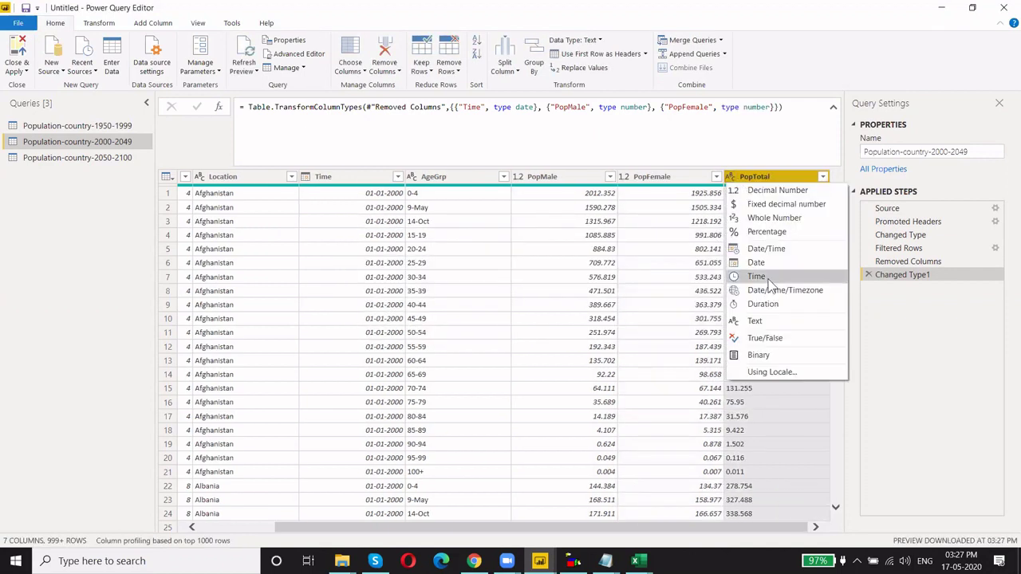
{"action": "left_click", "coordinate": [773, 190]}
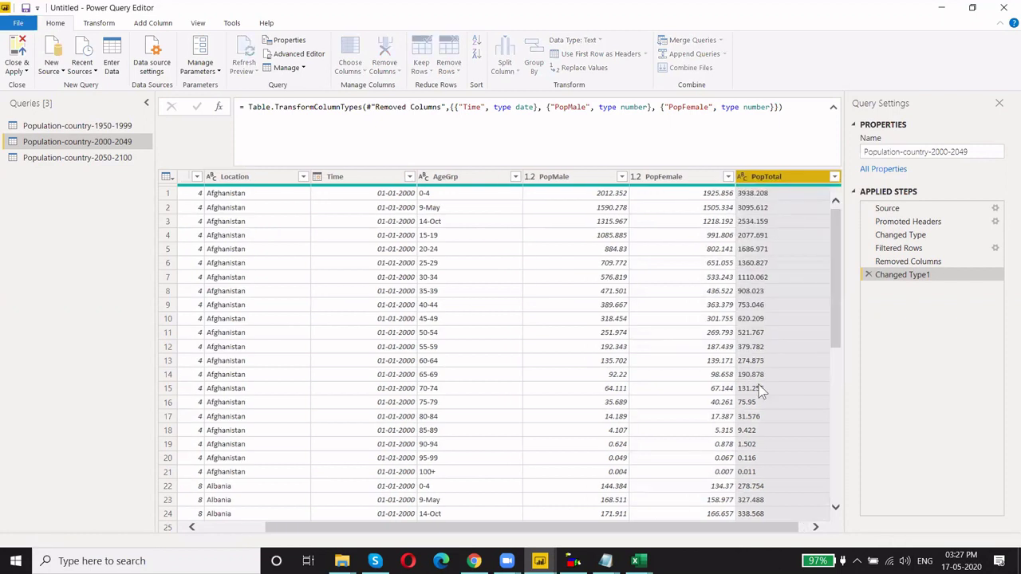
{"action": "left_click_drag", "start_coordinate": [746, 526], "coordinate": [666, 533]}
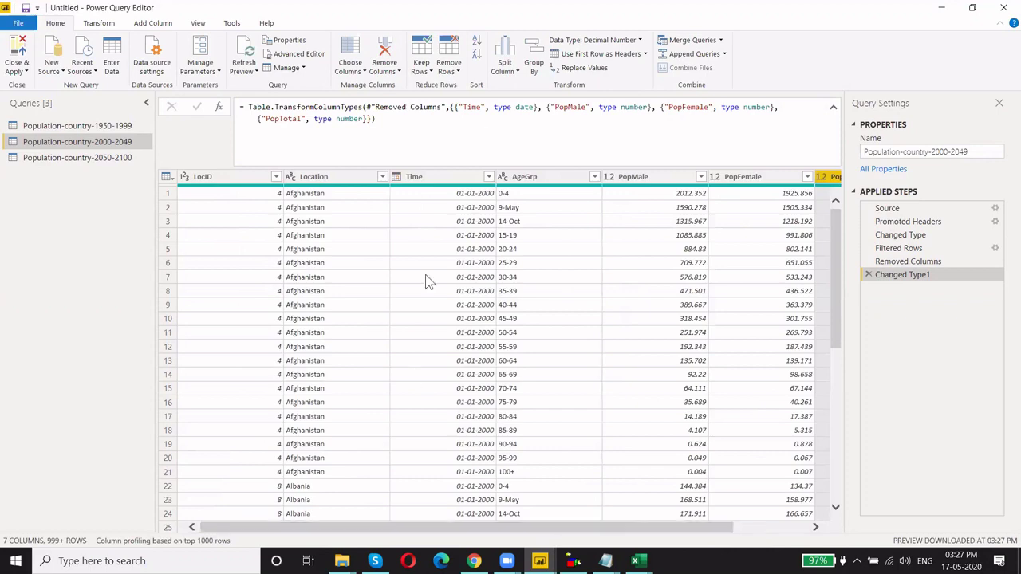
{"action": "scroll", "coordinate": [295, 353], "scroll_direction": "down", "scroll_amount": 1}
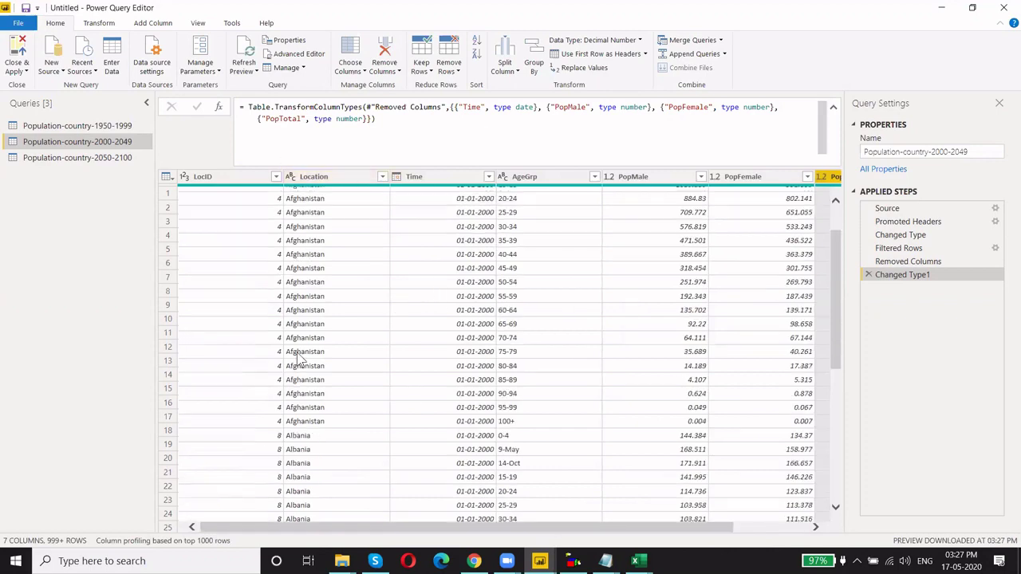
{"action": "scroll", "coordinate": [296, 353], "scroll_direction": "down", "scroll_amount": 8}
{"action": "scroll", "coordinate": [296, 426], "scroll_direction": "down", "scroll_amount": 7}
{"action": "scroll", "coordinate": [335, 444], "scroll_direction": "down", "scroll_amount": 9}
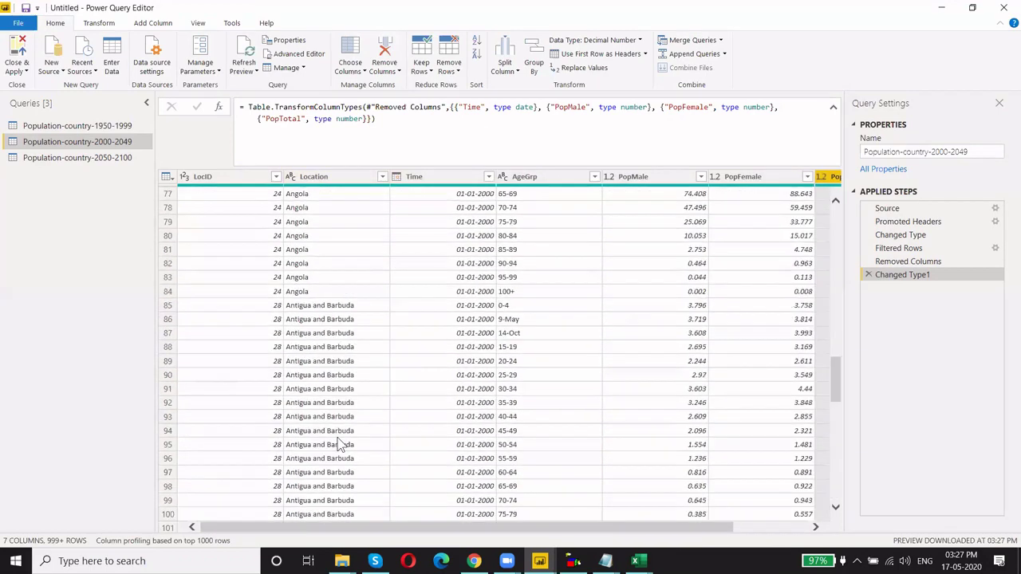
{"action": "scroll", "coordinate": [339, 446], "scroll_direction": "down", "scroll_amount": 6}
{"action": "scroll", "coordinate": [339, 446], "scroll_direction": "down", "scroll_amount": 4}
{"action": "scroll", "coordinate": [339, 446], "scroll_direction": "up", "scroll_amount": 15}
{"action": "scroll", "coordinate": [339, 446], "scroll_direction": "up", "scroll_amount": 12}
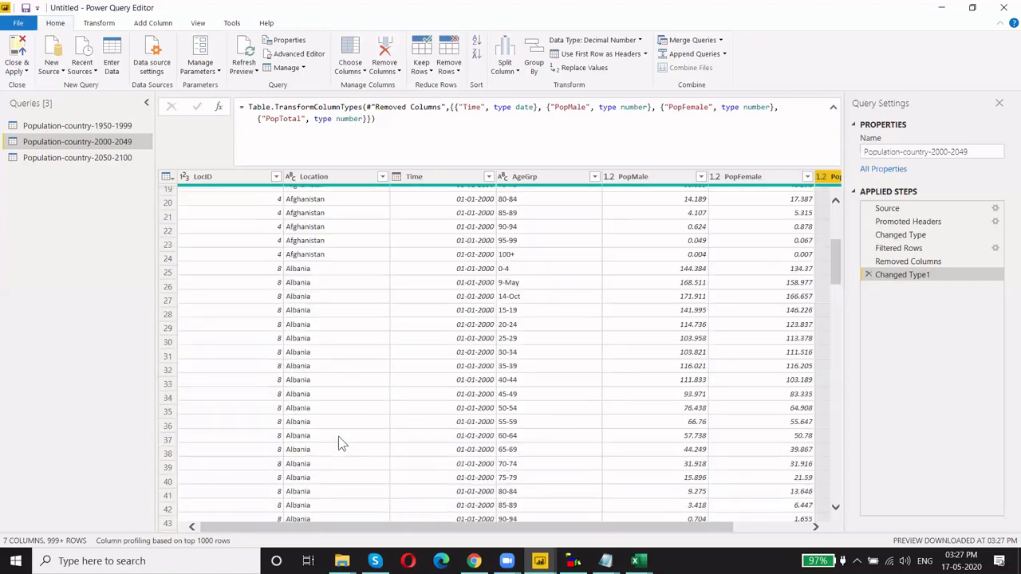
{"action": "scroll", "coordinate": [338, 444], "scroll_direction": "up", "scroll_amount": 6}
{"action": "left_click", "coordinate": [275, 176]}
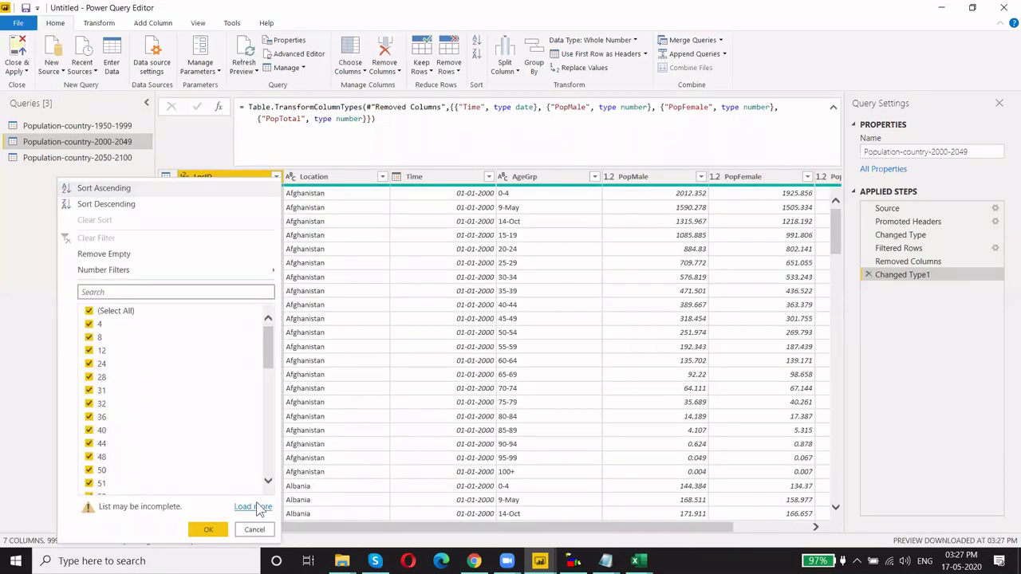
{"action": "left_click", "coordinate": [255, 506]}
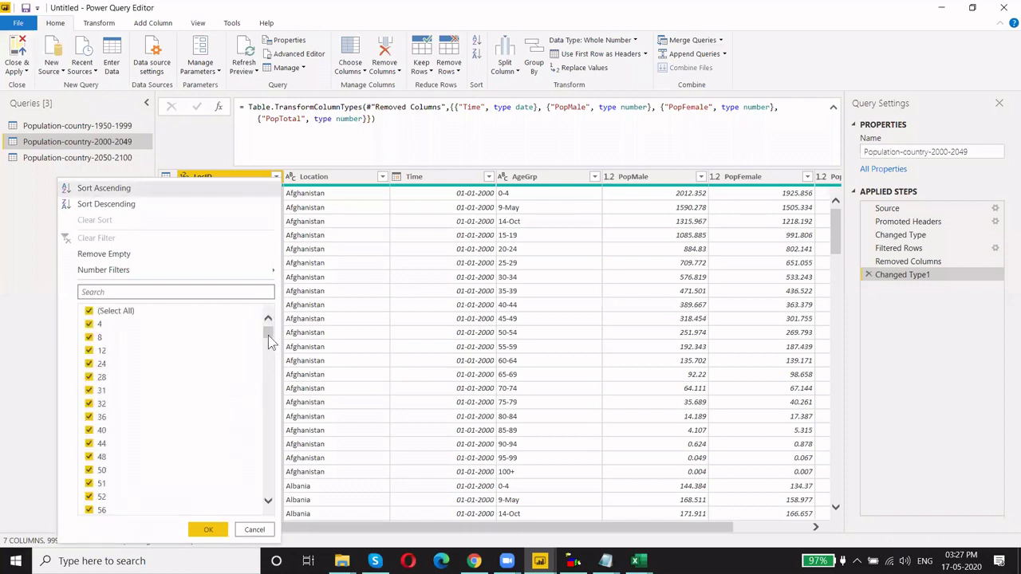
{"action": "mouse_move", "coordinate": [268, 341]}
{"action": "left_mouse_down"}
{"action": "mouse_move", "coordinate": [274, 501]}
{"action": "mouse_move", "coordinate": [264, 326]}
{"action": "left_mouse_up"}
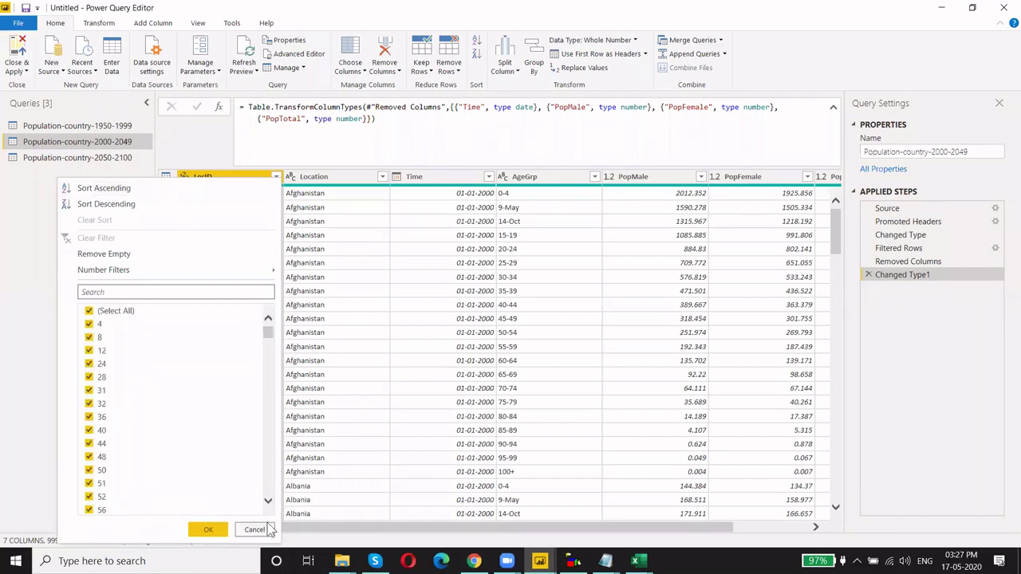
{"action": "left_click", "coordinate": [255, 529]}
{"action": "left_click_drag", "start_coordinate": [428, 527], "coordinate": [559, 540]}
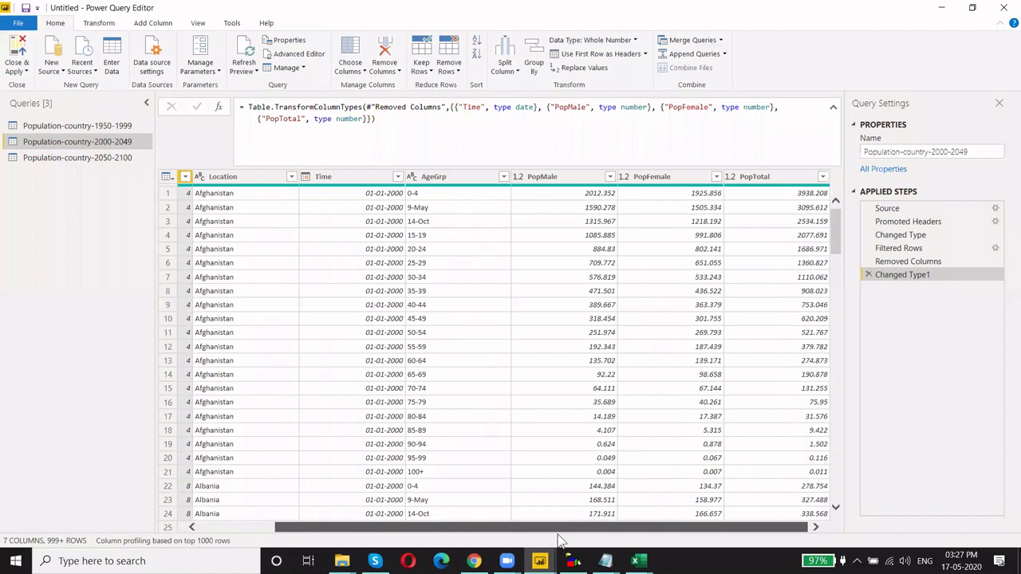
{"action": "left_click", "coordinate": [397, 176]}
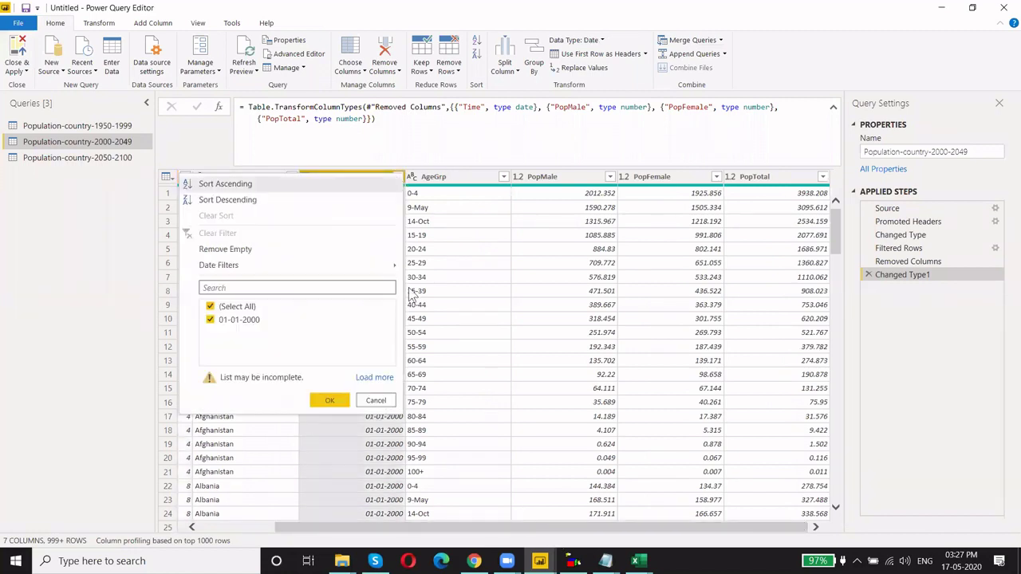
{"action": "left_click", "coordinate": [376, 378]}
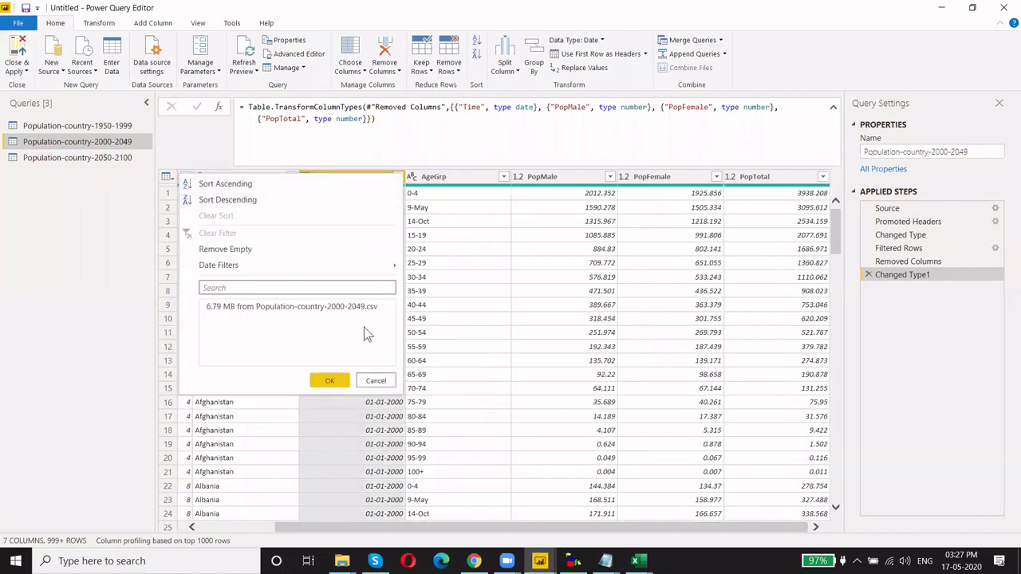
{"action": "scroll", "coordinate": [365, 343], "scroll_direction": "down", "scroll_amount": 3}
{"action": "scroll", "coordinate": [359, 374], "scroll_direction": "down", "scroll_amount": 8}
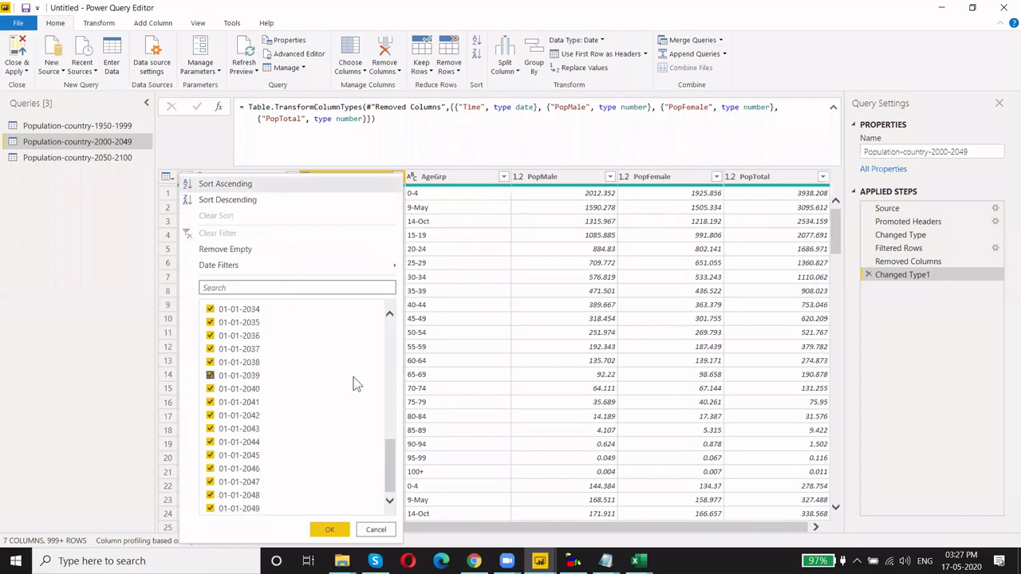
{"action": "scroll", "coordinate": [356, 384], "scroll_direction": "up", "scroll_amount": 3}
{"action": "scroll", "coordinate": [356, 384], "scroll_direction": "up", "scroll_amount": 7}
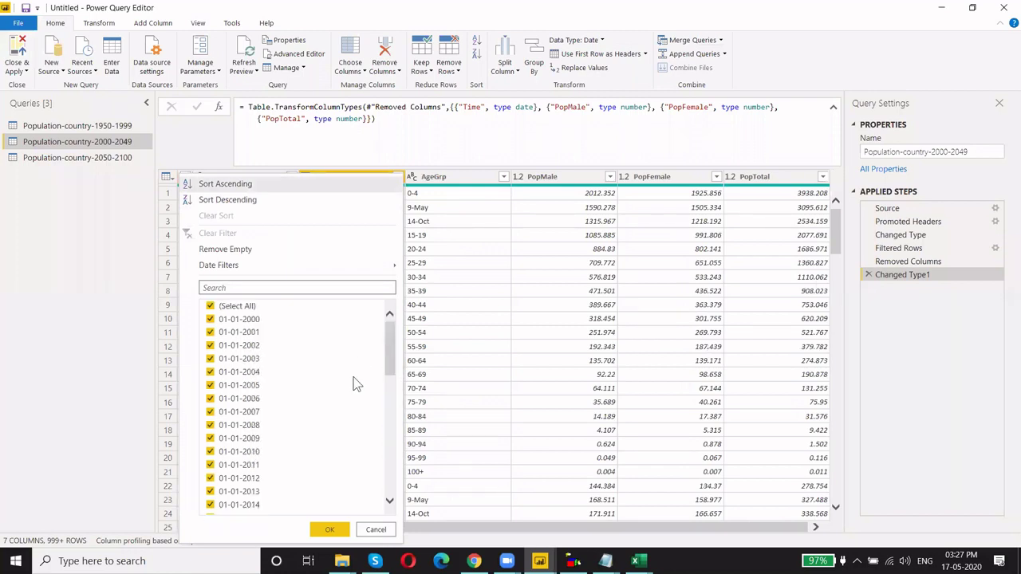
{"action": "left_click", "coordinate": [381, 530]}
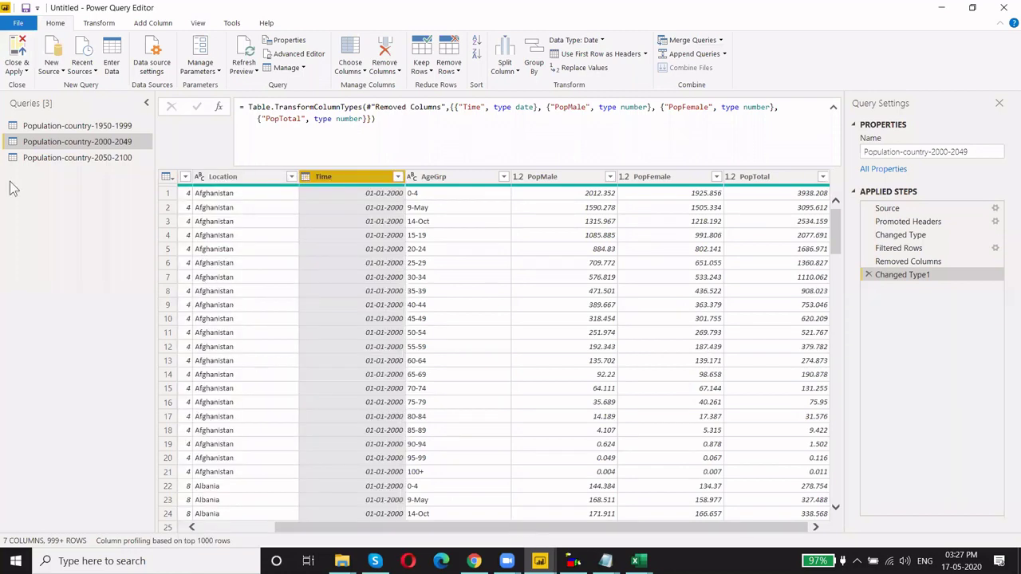
- Switch to the Population-country-2050-2100 query and set its Time column to Date
{"action": "left_click", "coordinate": [43, 159]}
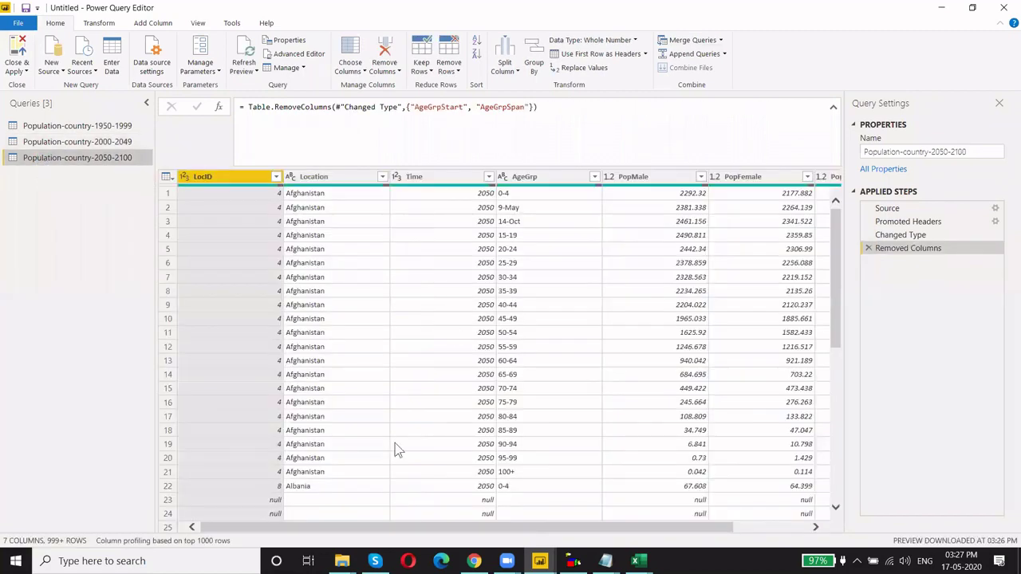
{"action": "left_click_drag", "start_coordinate": [401, 527], "coordinate": [620, 540]}
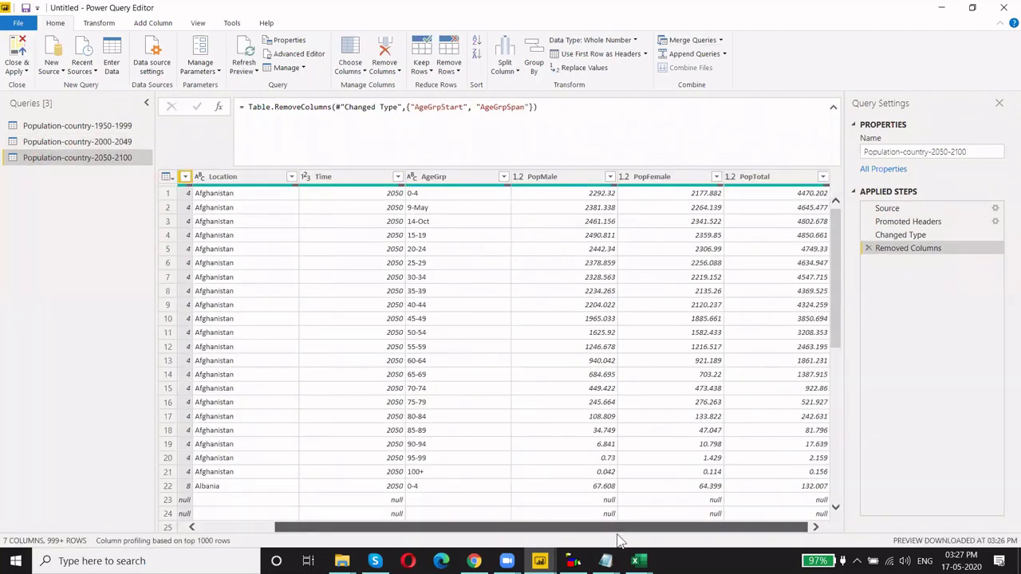
{"action": "left_click_drag", "start_coordinate": [483, 528], "coordinate": [271, 522]}
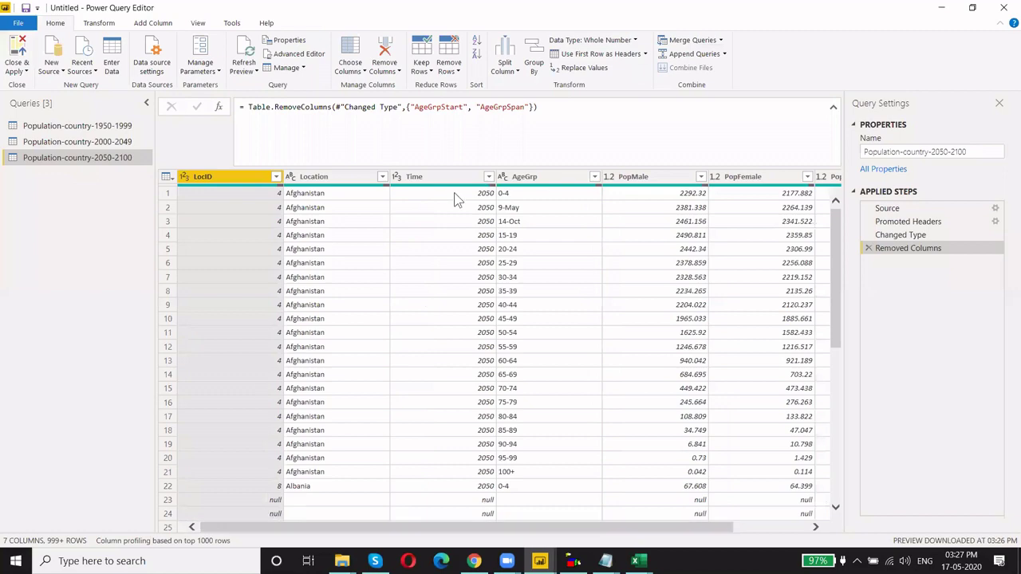
{"action": "left_click", "coordinate": [401, 181]}
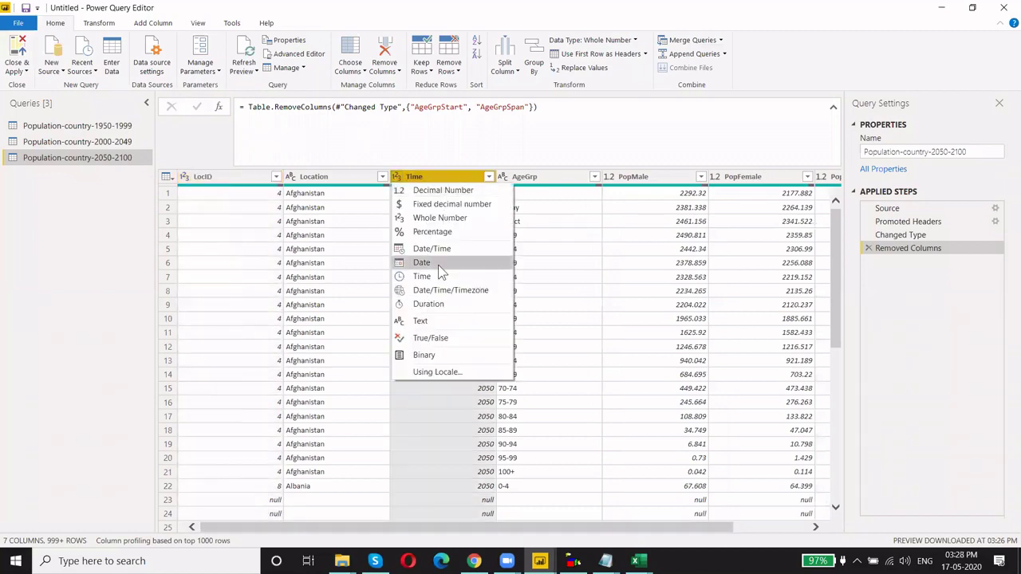
{"action": "key", "text": "Escape"}
- Add a Filtered Rows step that unchecks (null) in the LocID filter
{"action": "scroll", "coordinate": [526, 376], "scroll_direction": "down", "scroll_amount": 5}
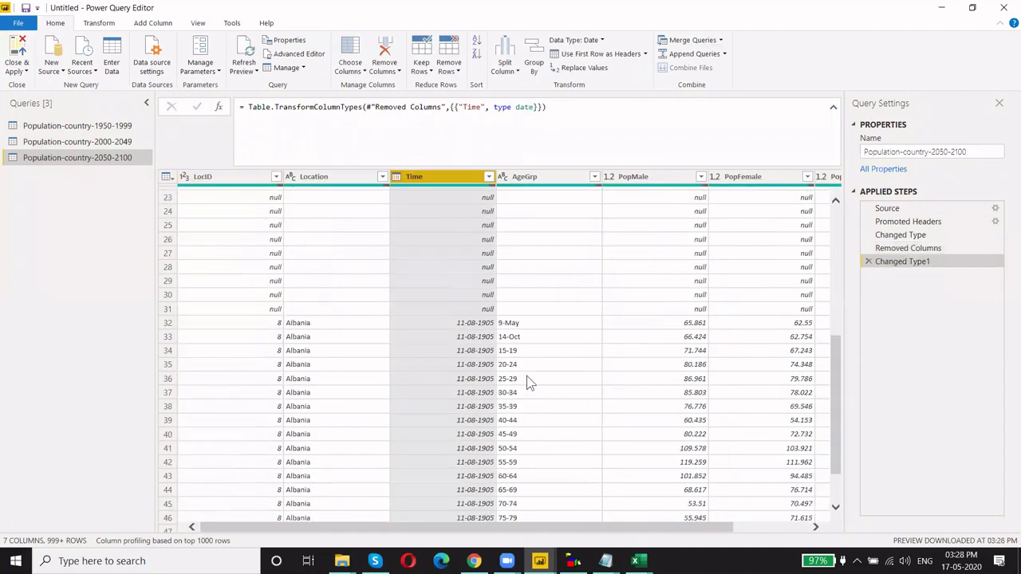
{"action": "scroll", "coordinate": [526, 376], "scroll_direction": "down", "scroll_amount": 2}
{"action": "scroll", "coordinate": [527, 387], "scroll_direction": "up", "scroll_amount": 4}
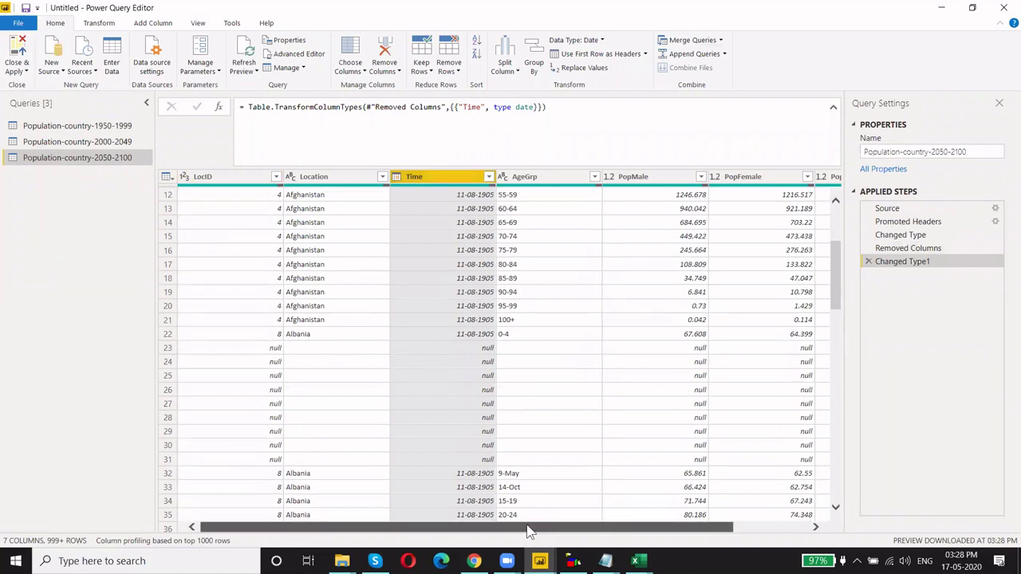
{"action": "left_click", "coordinate": [277, 178]}
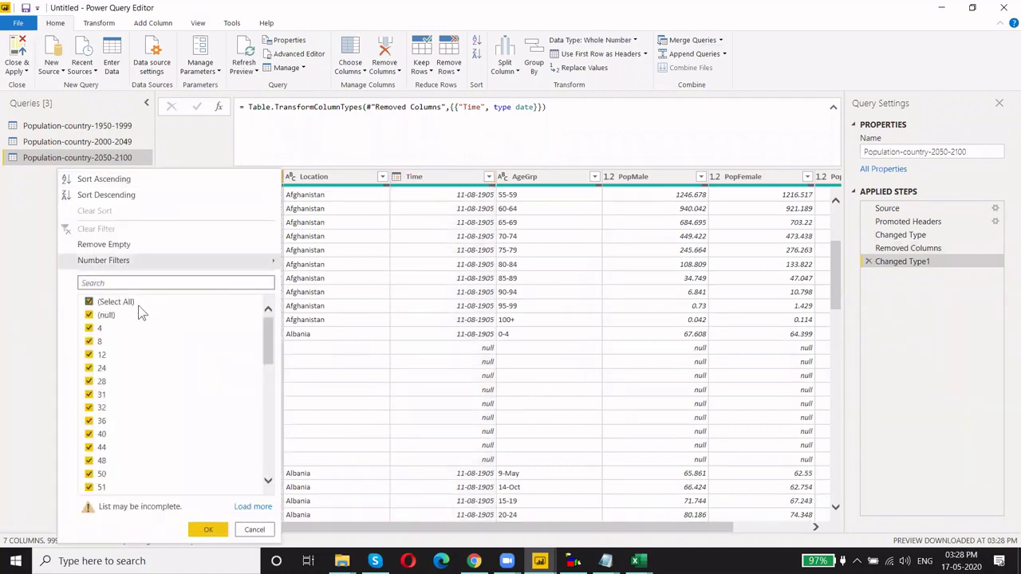
{"action": "left_click", "coordinate": [103, 316]}
{"action": "left_click_drag", "start_coordinate": [267, 357], "coordinate": [270, 471]}
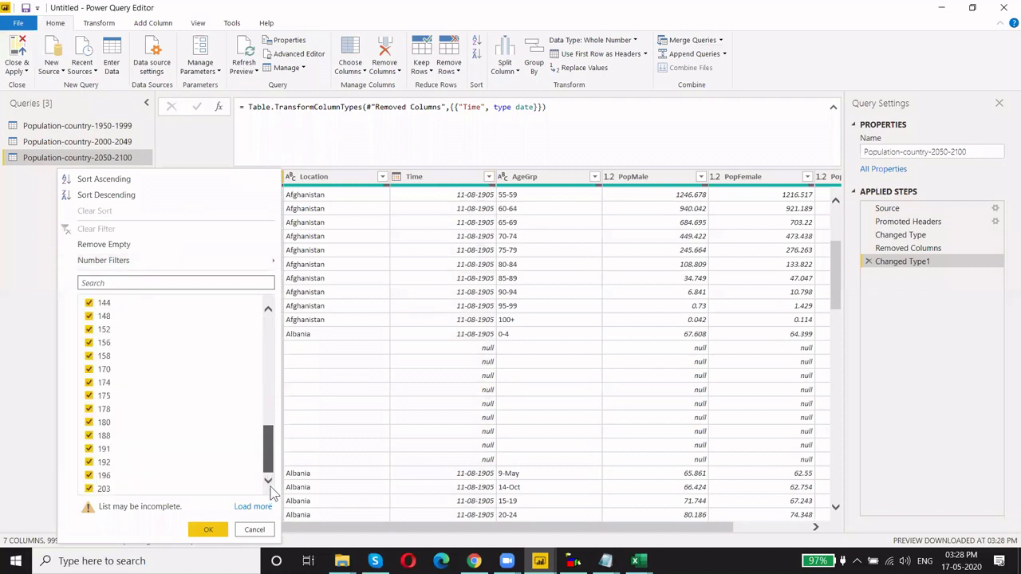
{"action": "left_click", "coordinate": [253, 506]}
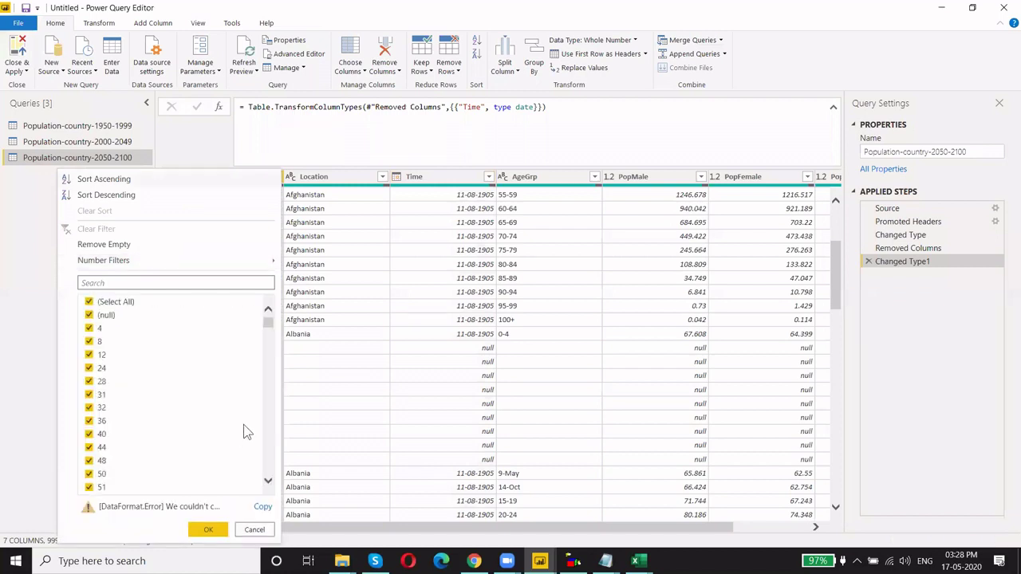
{"action": "mouse_move", "coordinate": [272, 333]}
{"action": "left_mouse_down"}
{"action": "mouse_move", "coordinate": [272, 483]}
{"action": "mouse_move", "coordinate": [275, 320]}
{"action": "left_mouse_up"}
{"action": "left_click", "coordinate": [207, 530]}
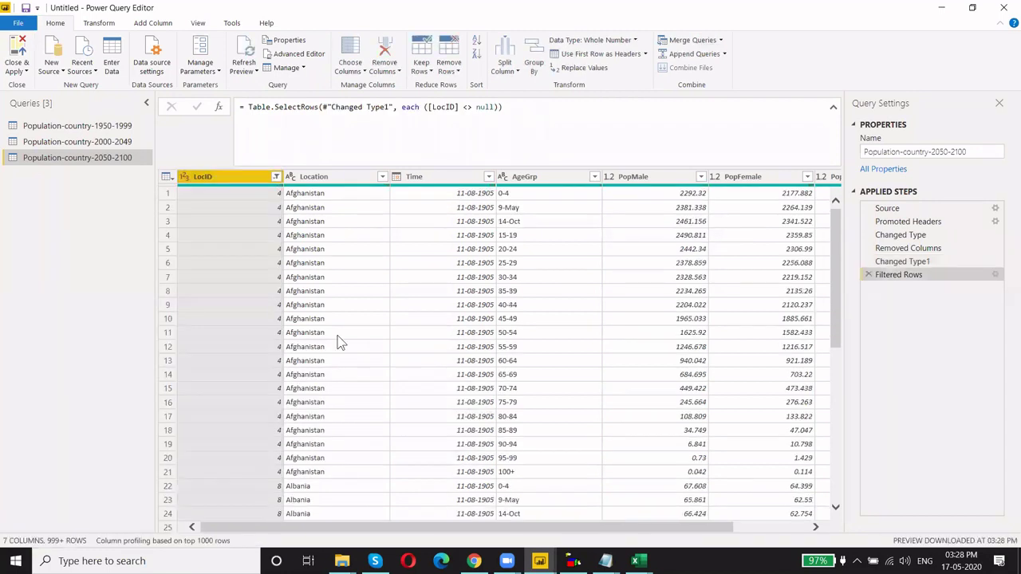
{"action": "scroll", "coordinate": [364, 391], "scroll_direction": "down", "scroll_amount": 9}
{"action": "scroll", "coordinate": [394, 445], "scroll_direction": "down", "scroll_amount": 6}
{"action": "scroll", "coordinate": [414, 444], "scroll_direction": "down", "scroll_amount": 7}
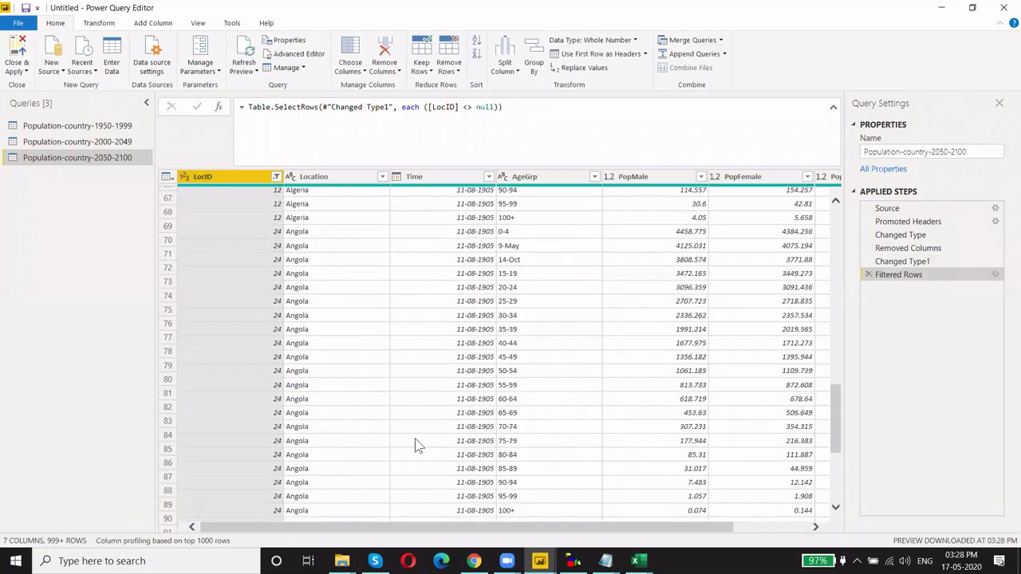
{"action": "left_click", "coordinate": [382, 177]}
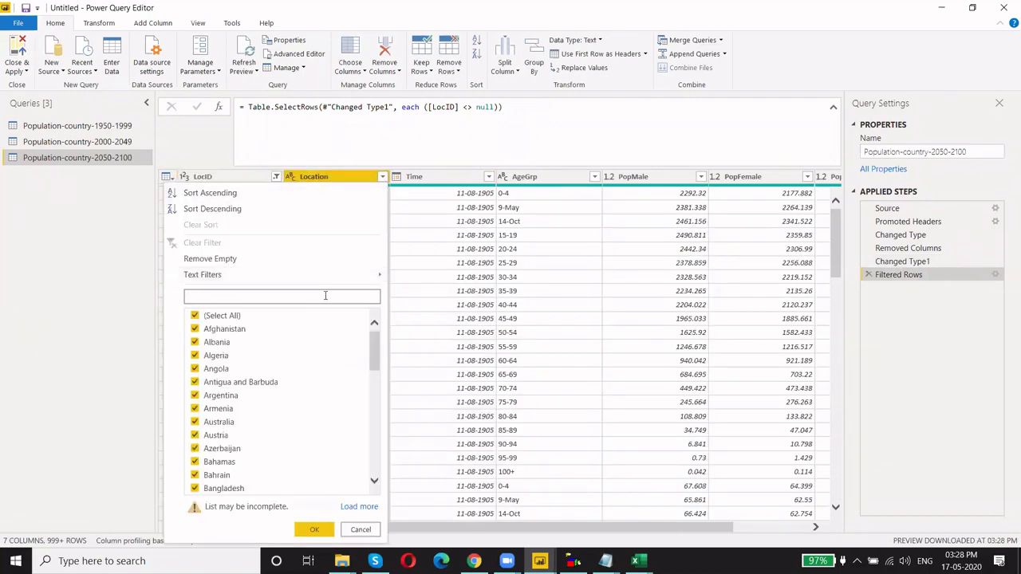
{"action": "type", "text": "null"}
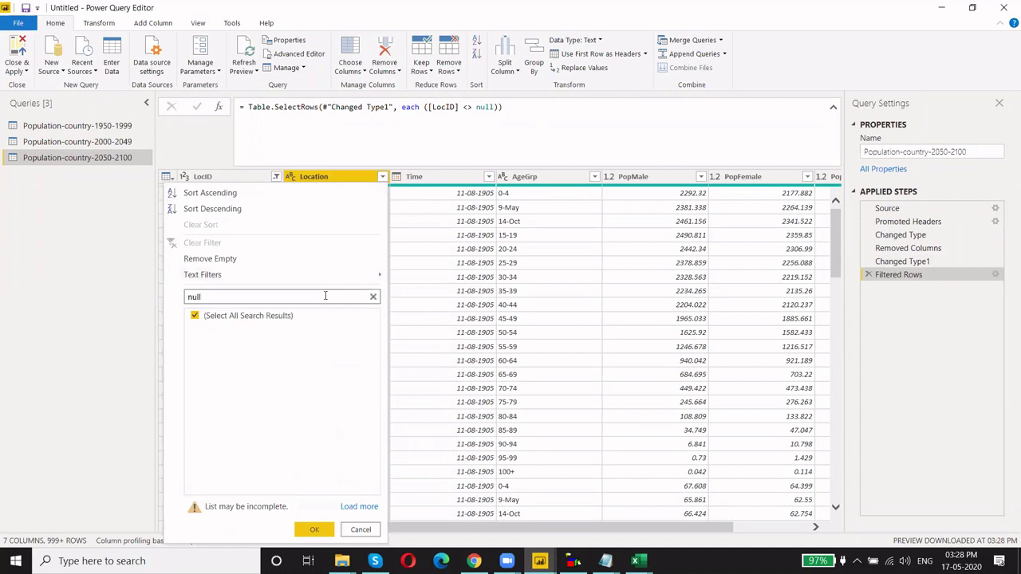
{"action": "left_click", "coordinate": [359, 506]}
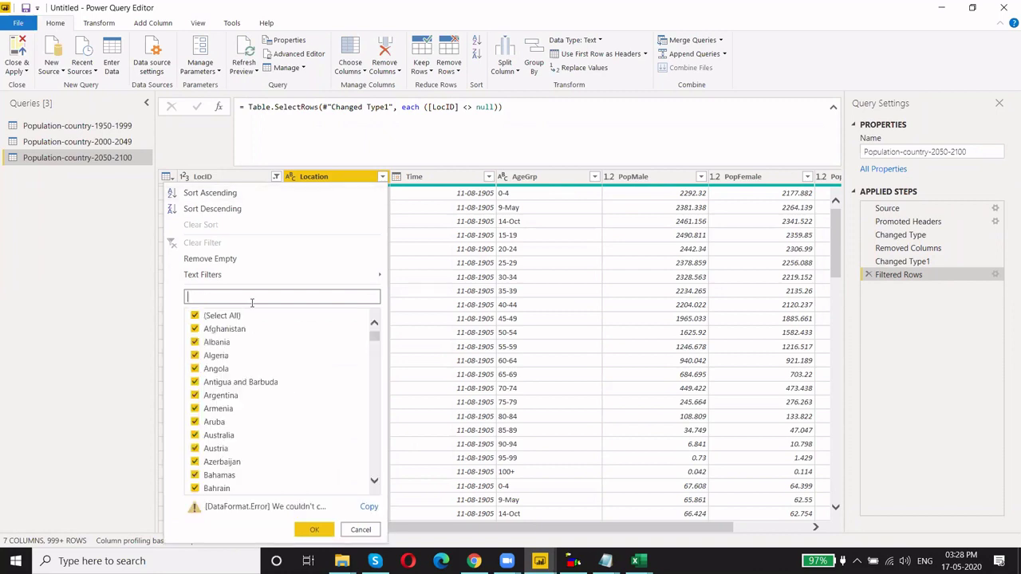
{"action": "type", "text": "null"}
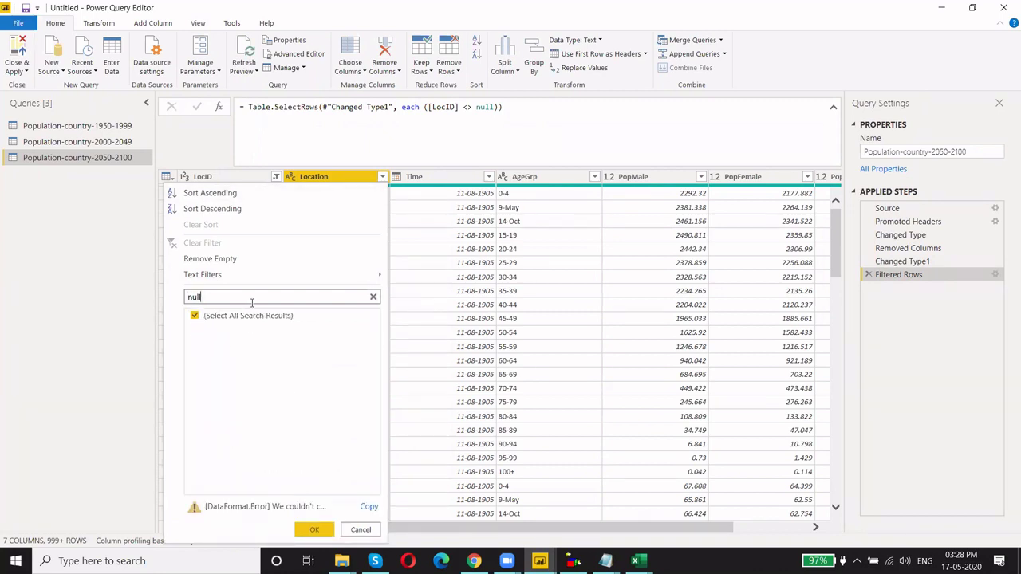
{"action": "key", "text": "BackSpace"}
{"action": "key", "text": "BackSpace"}
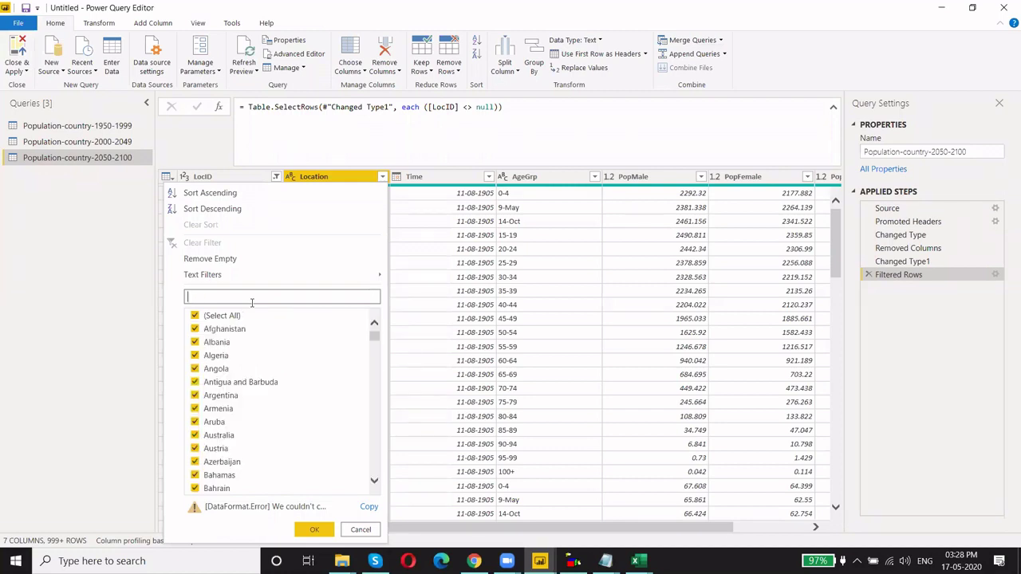
{"action": "type", "text": "3"}
{"action": "key", "text": "BackSpace"}
{"action": "type", "text": "3"}
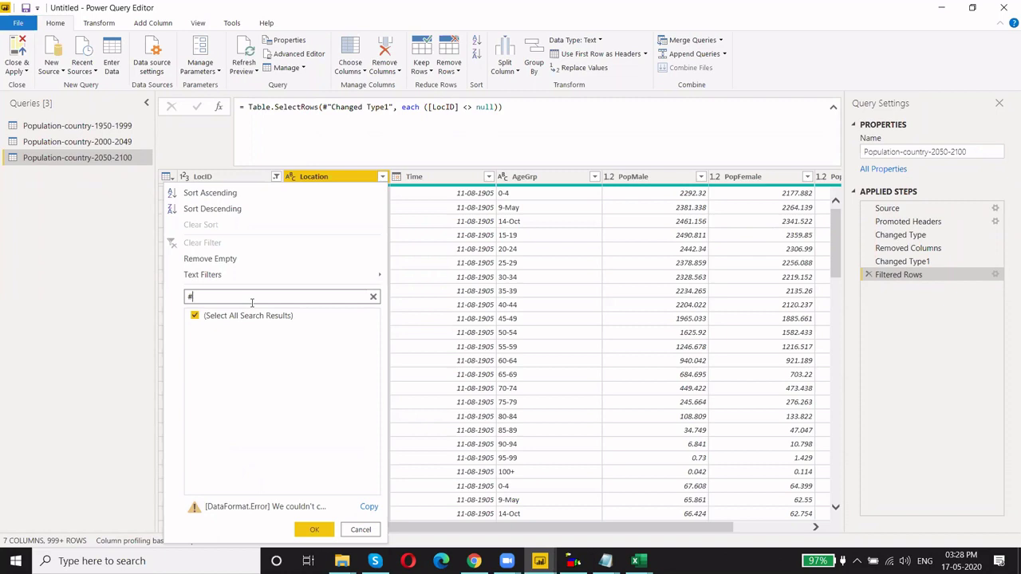
{"action": "key", "text": "BackSpace"}
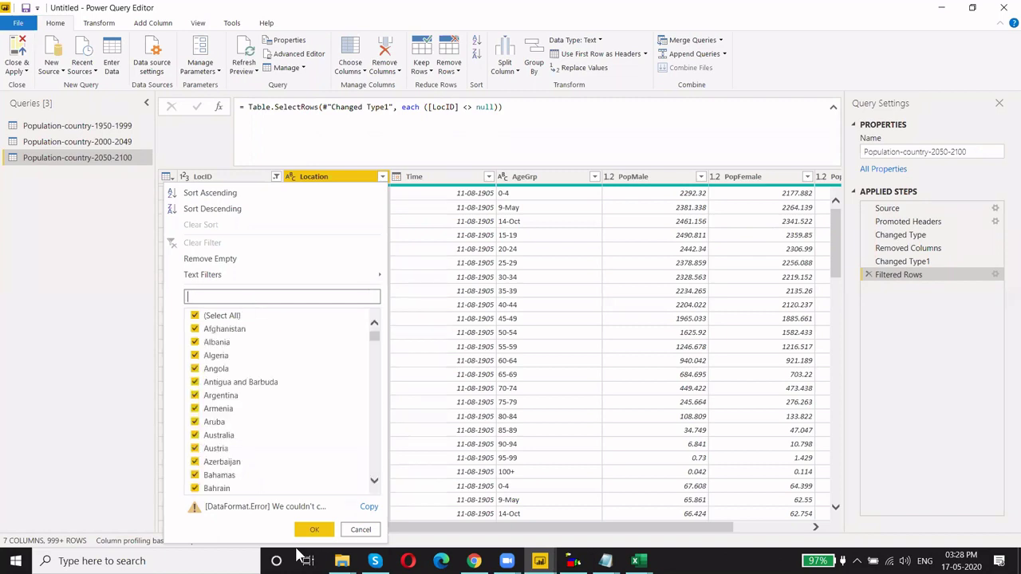
{"action": "left_click", "coordinate": [363, 530]}
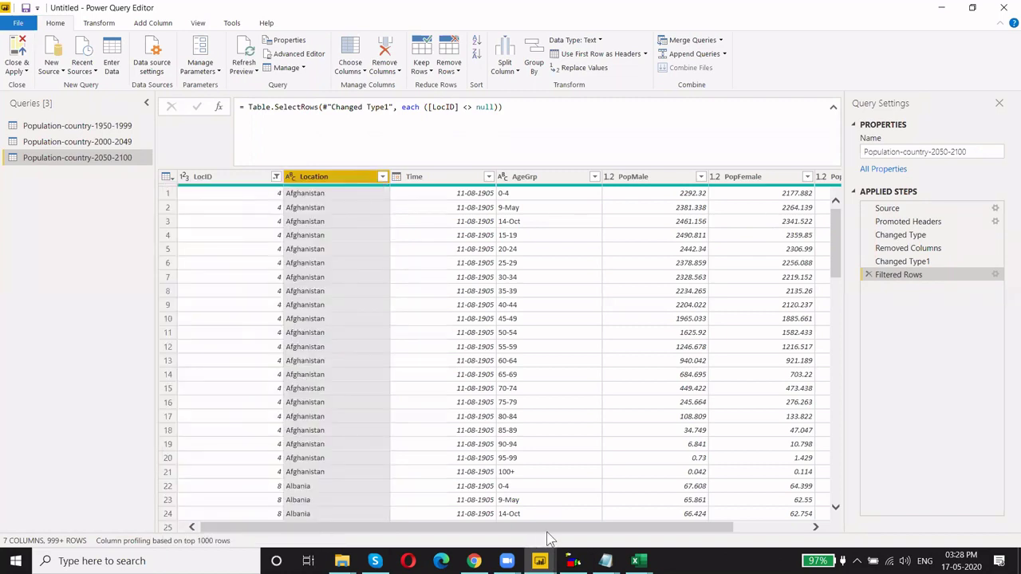
{"action": "left_click_drag", "start_coordinate": [542, 529], "coordinate": [618, 529]}
{"action": "left_click", "coordinate": [610, 177]}
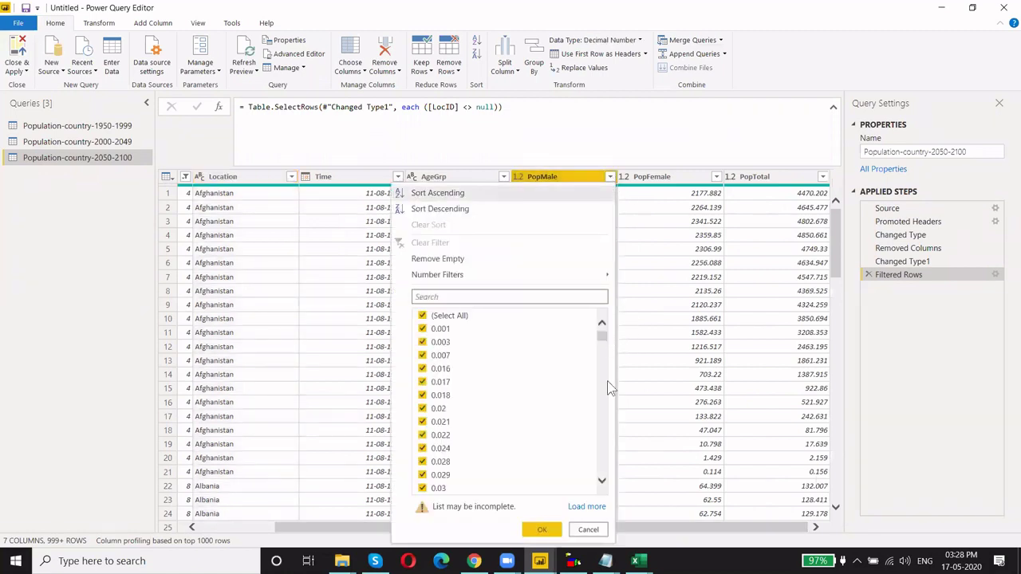
{"action": "scroll", "coordinate": [607, 381], "scroll_direction": "down", "scroll_amount": 15}
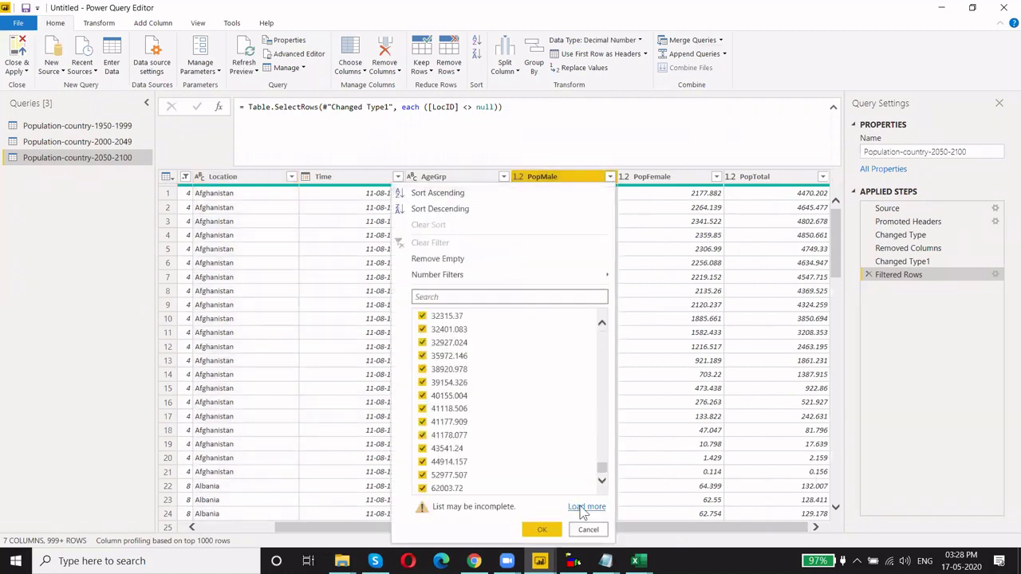
{"action": "left_click", "coordinate": [586, 506]}
{"action": "left_click_drag", "start_coordinate": [603, 341], "coordinate": [600, 472]}
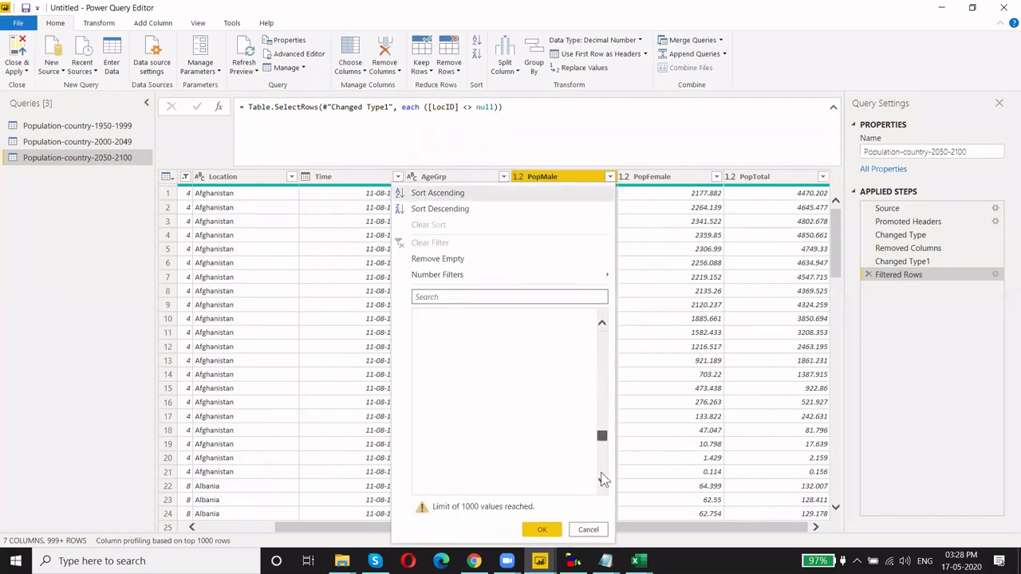
{"action": "left_click", "coordinate": [588, 529]}
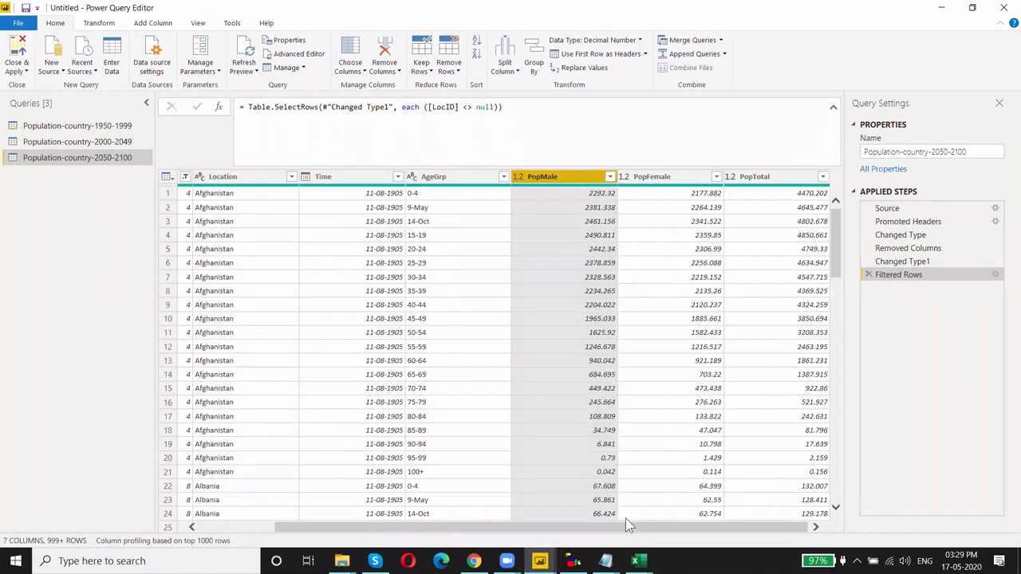
{"action": "left_click_drag", "start_coordinate": [628, 529], "coordinate": [553, 528]}
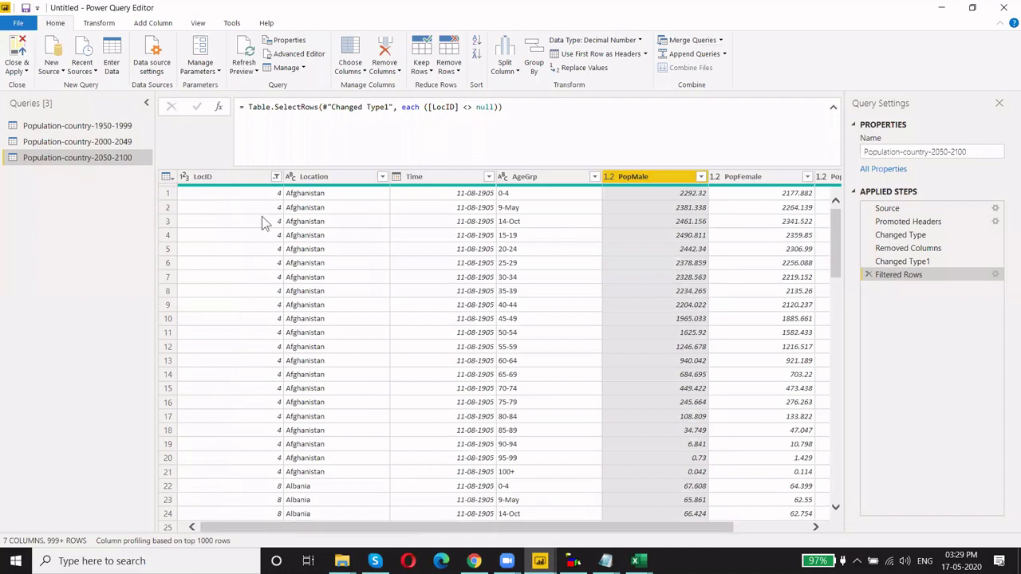
{"action": "left_click", "coordinate": [275, 177]}
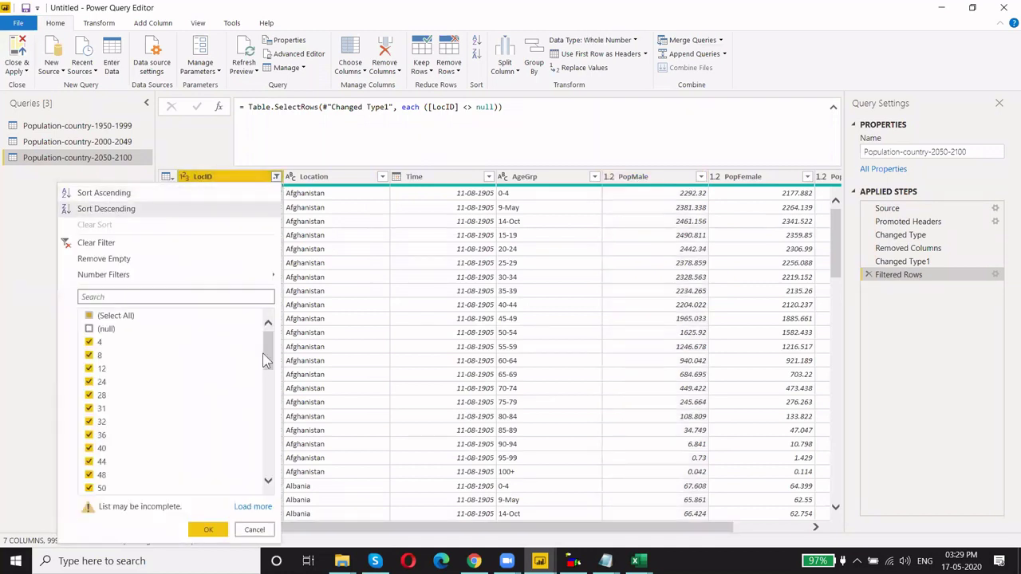
{"action": "left_click_drag", "start_coordinate": [268, 351], "coordinate": [268, 458]}
{"action": "left_click", "coordinate": [263, 507]}
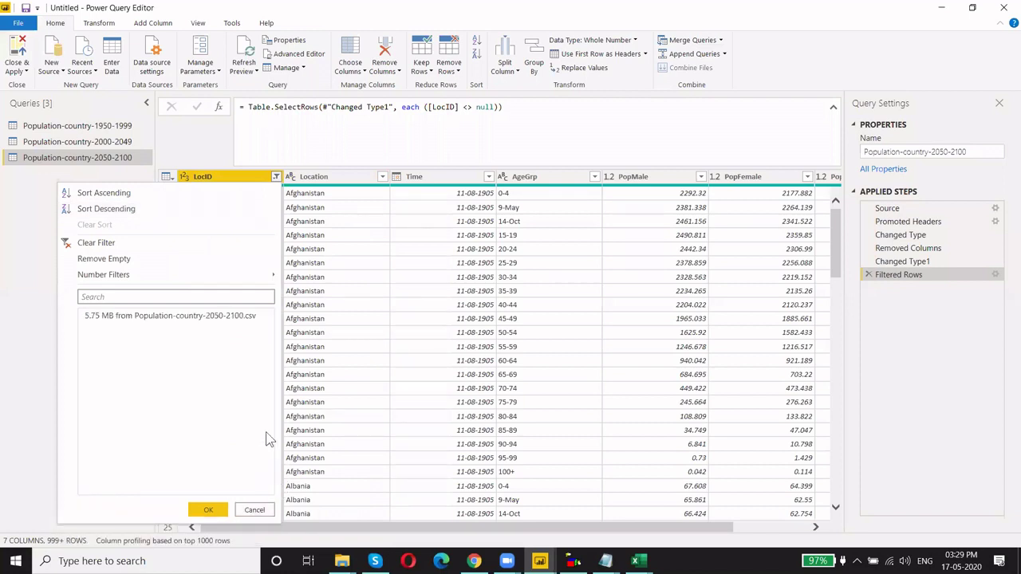
{"action": "mouse_move", "coordinate": [268, 339]}
{"action": "left_mouse_down"}
{"action": "mouse_move", "coordinate": [270, 493]}
{"action": "mouse_move", "coordinate": [286, 339]}
{"action": "left_mouse_up"}
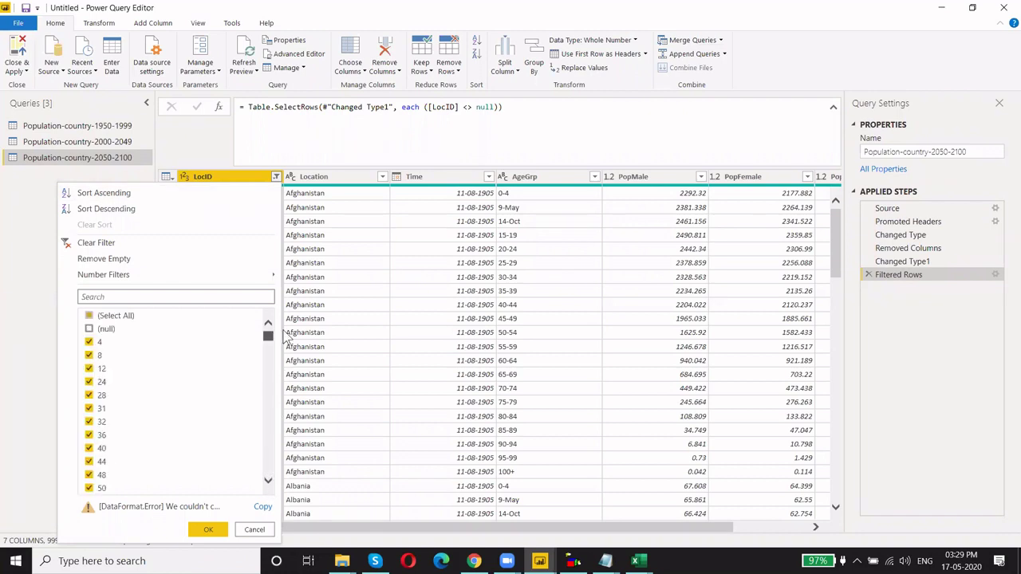
{"action": "left_click", "coordinate": [254, 529]}
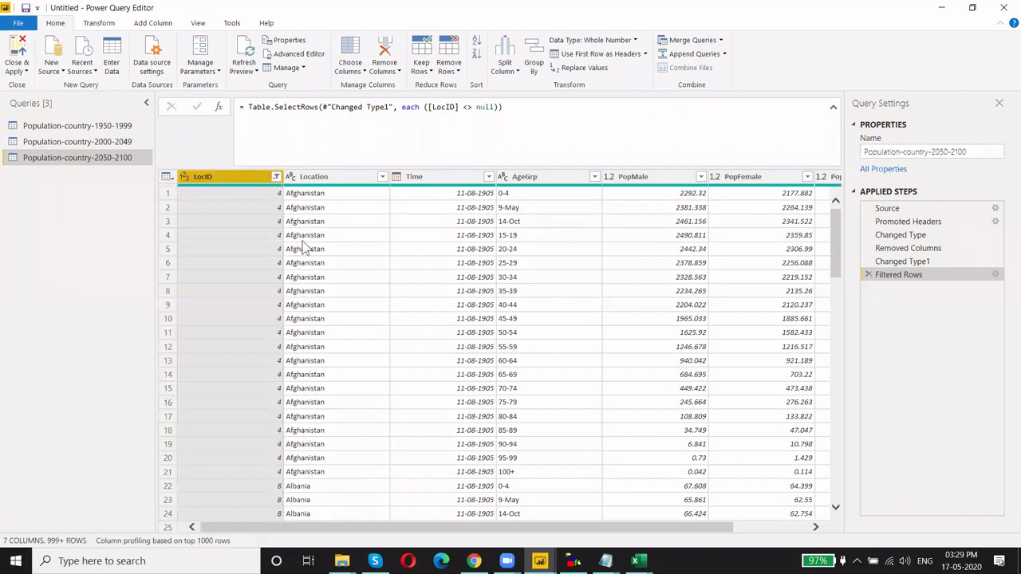
{"action": "left_click", "coordinate": [276, 177]}
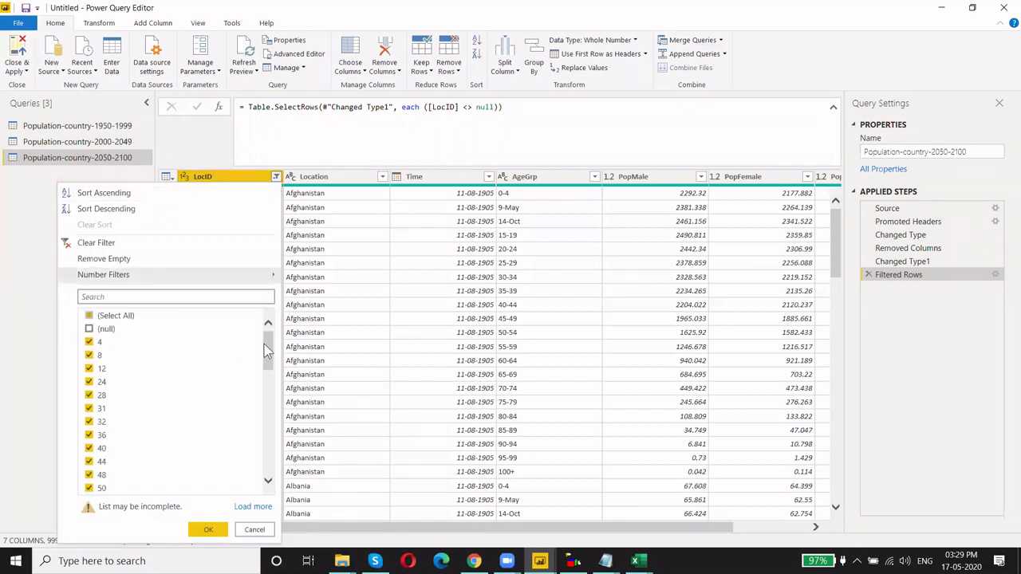
{"action": "left_click_drag", "start_coordinate": [268, 344], "coordinate": [266, 496]}
{"action": "left_click", "coordinate": [245, 508]}
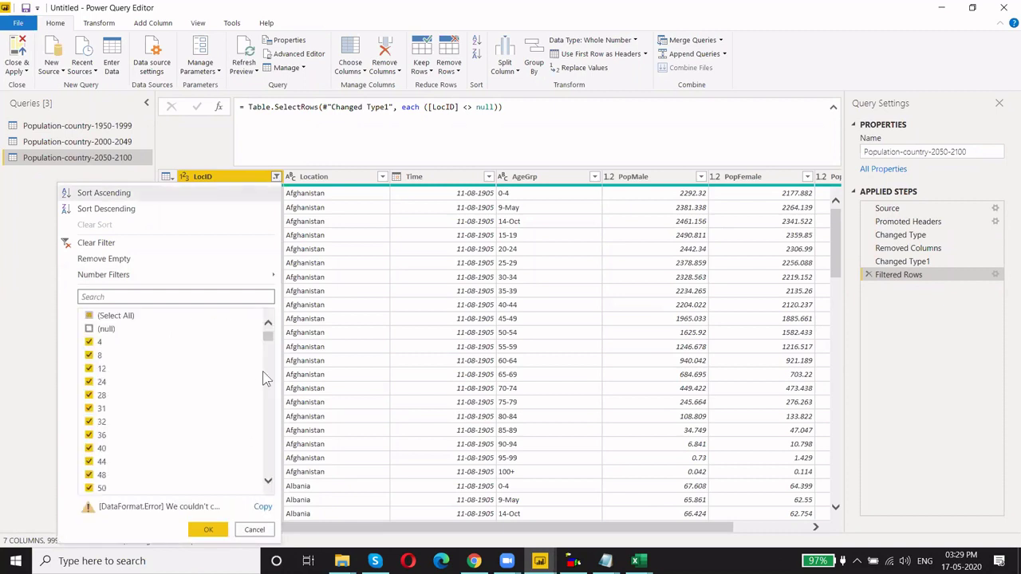
{"action": "left_click_drag", "start_coordinate": [270, 341], "coordinate": [143, 509]}
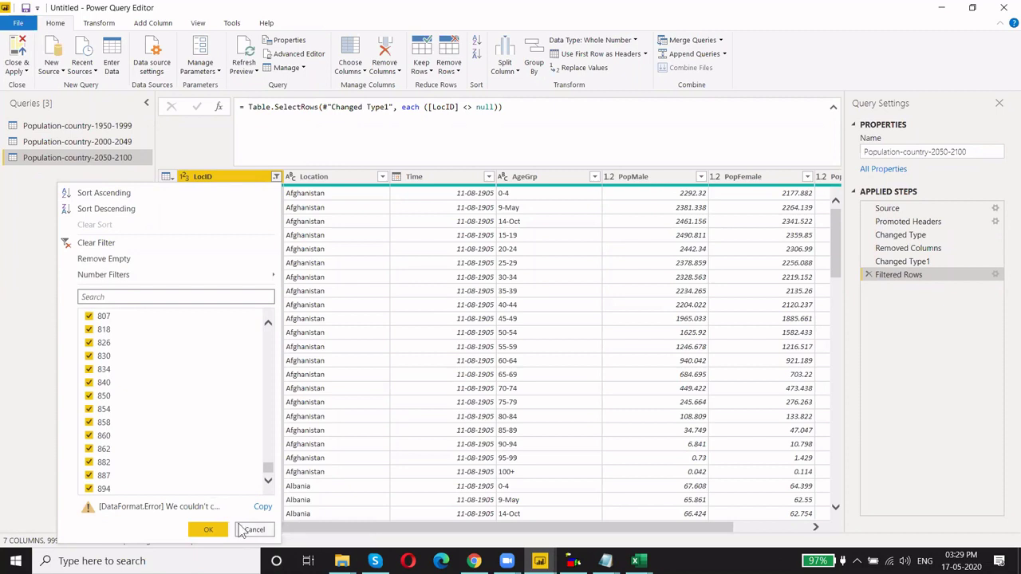
{"action": "left_click", "coordinate": [241, 528]}
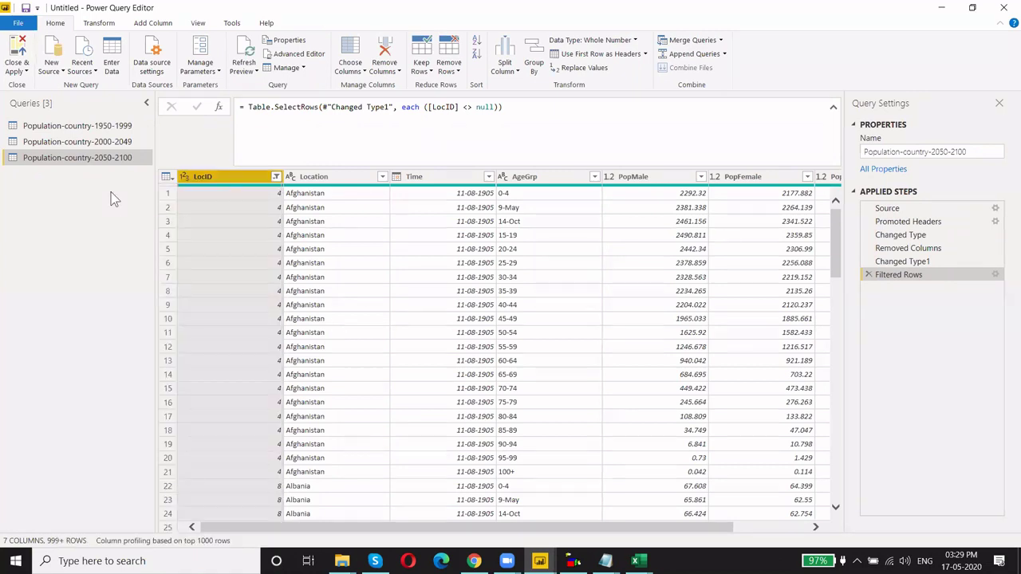
{"action": "left_click", "coordinate": [114, 144]}
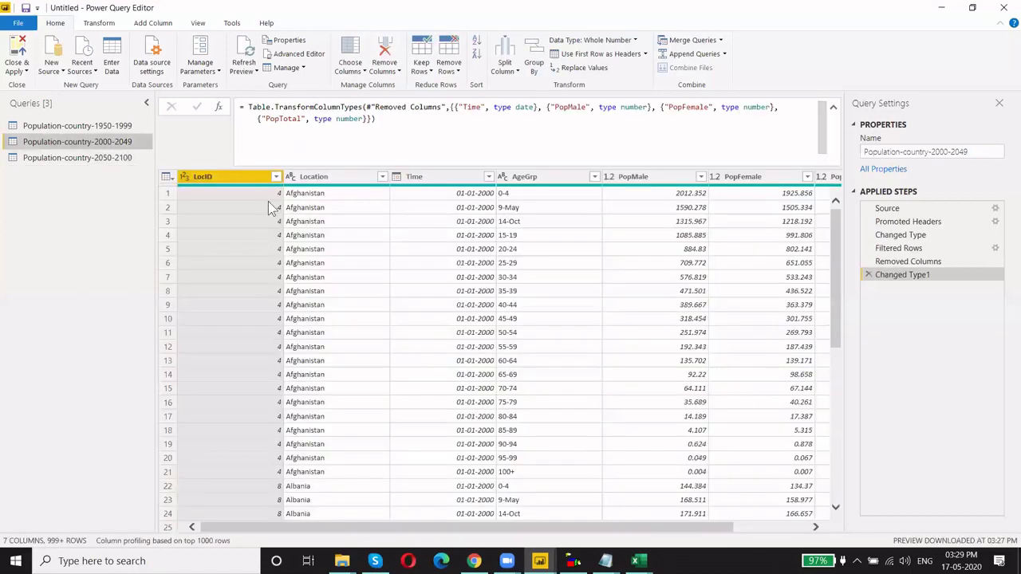
{"action": "left_click", "coordinate": [275, 177]}
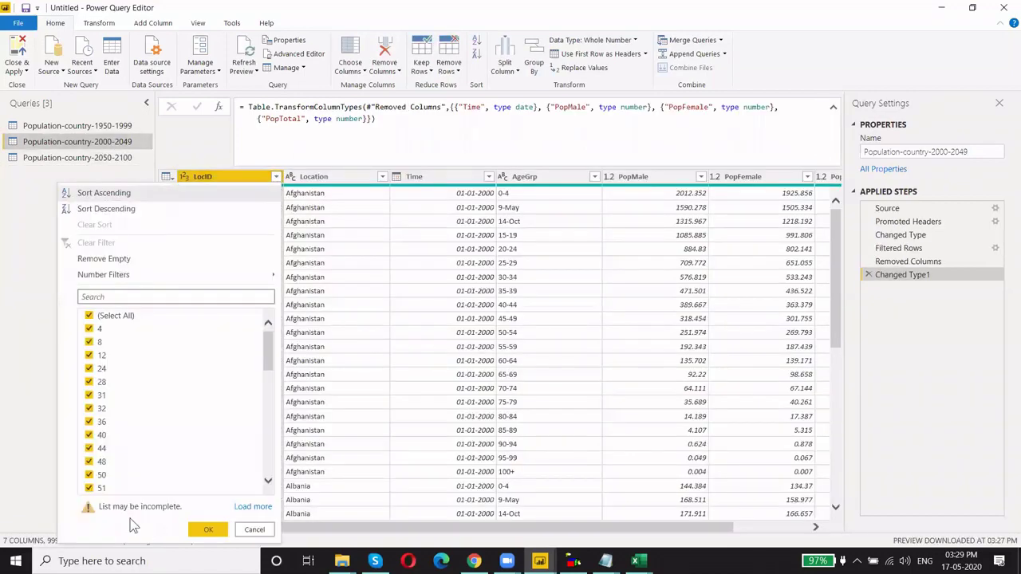
{"action": "left_click", "coordinate": [248, 508]}
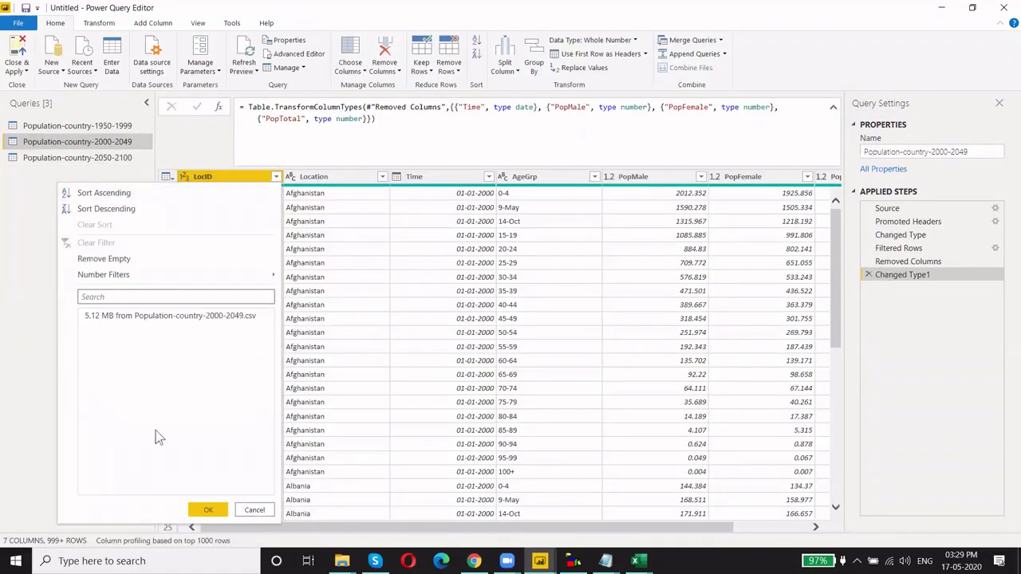
{"action": "left_click_drag", "start_coordinate": [272, 335], "coordinate": [270, 486]}
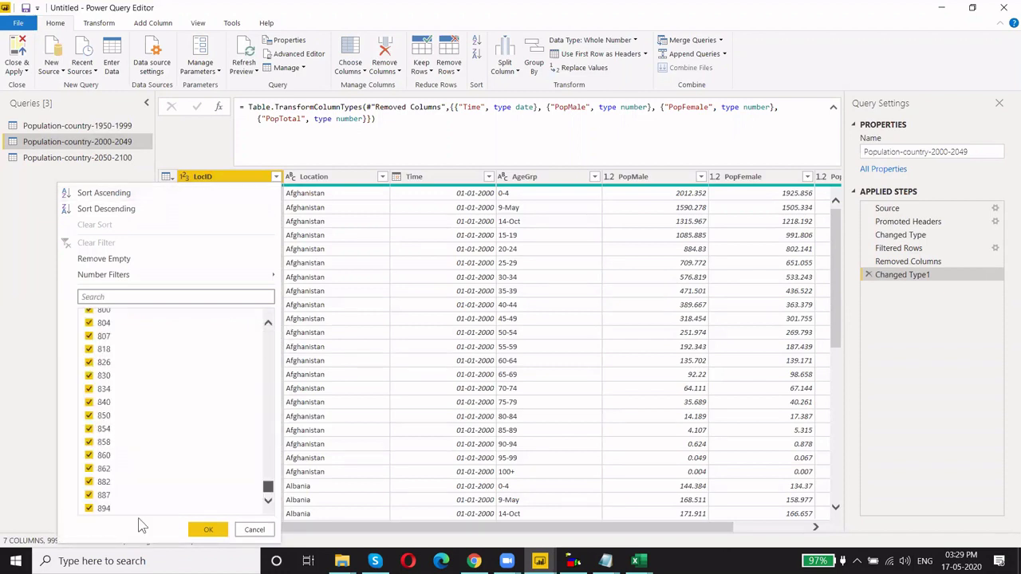
{"action": "left_click", "coordinate": [254, 530]}
{"action": "left_click", "coordinate": [95, 127]}
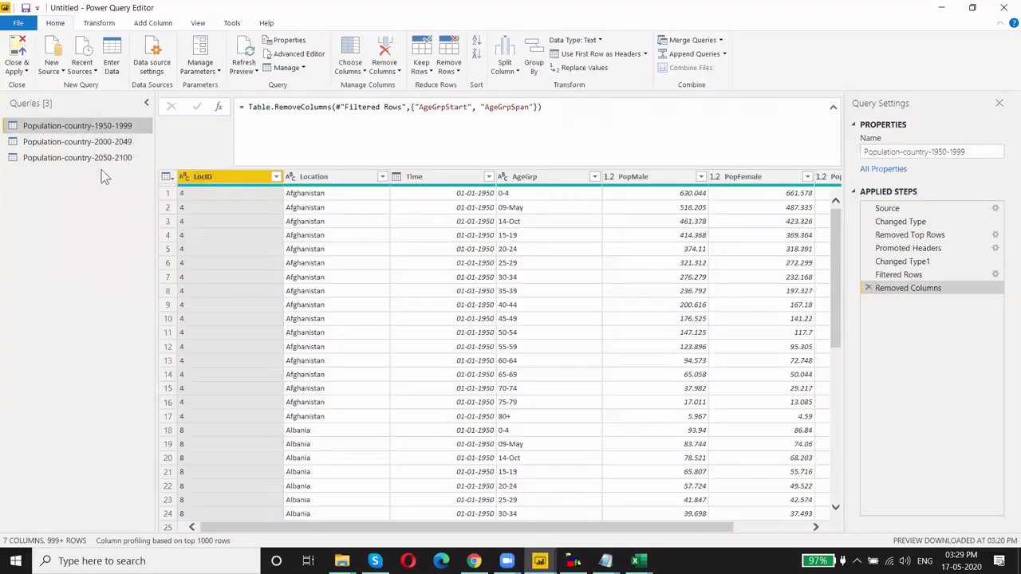
{"action": "left_click", "coordinate": [272, 176]}
{"action": "left_click", "coordinate": [275, 177]}
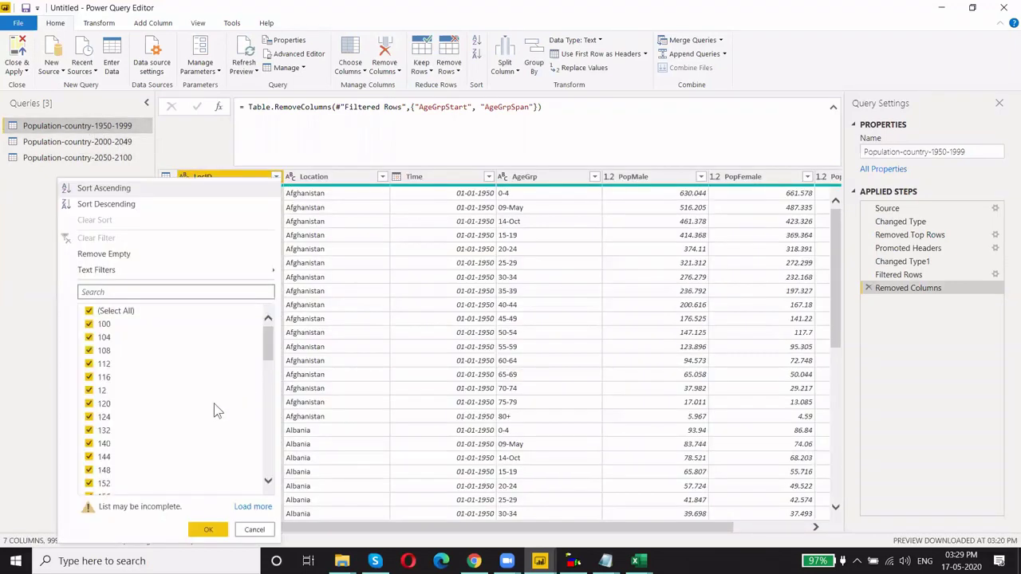
{"action": "left_click", "coordinate": [252, 507]}
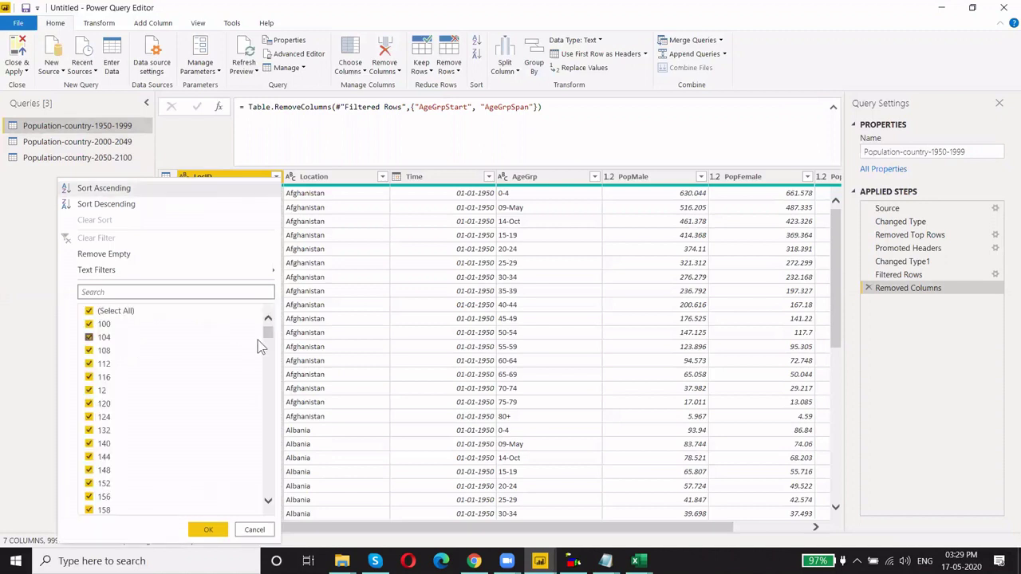
{"action": "left_click_drag", "start_coordinate": [268, 333], "coordinate": [271, 494]}
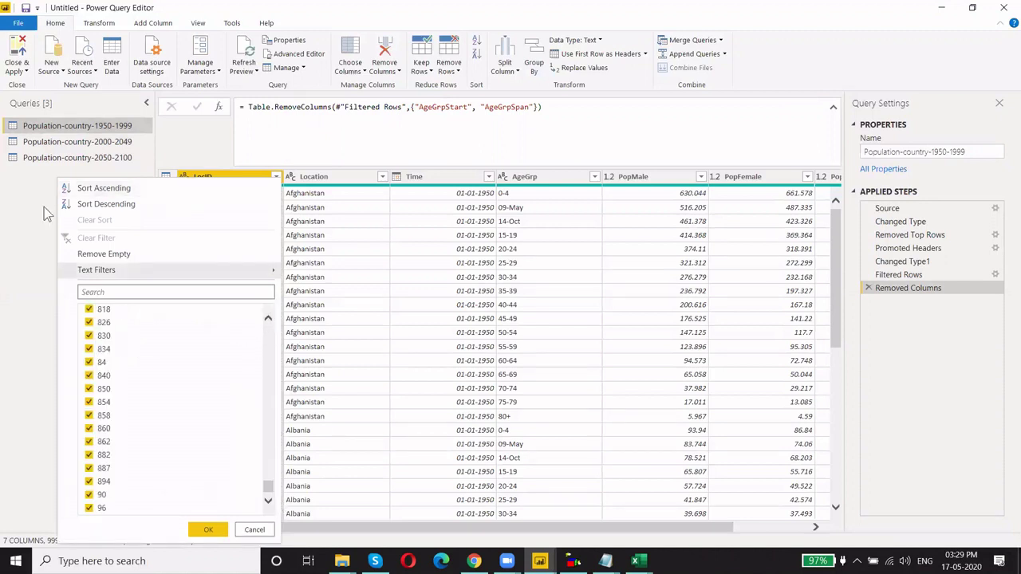
{"action": "left_click", "coordinate": [55, 158]}
{"action": "left_click", "coordinate": [55, 158]}
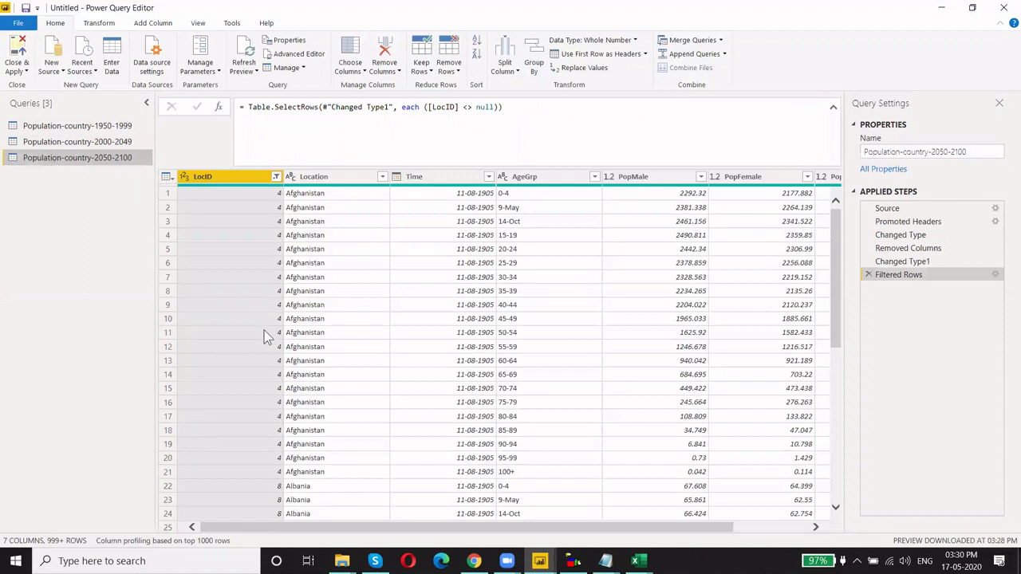
- Load and scroll through the complete list of LocID filter values
{"action": "left_click", "coordinate": [276, 177]}
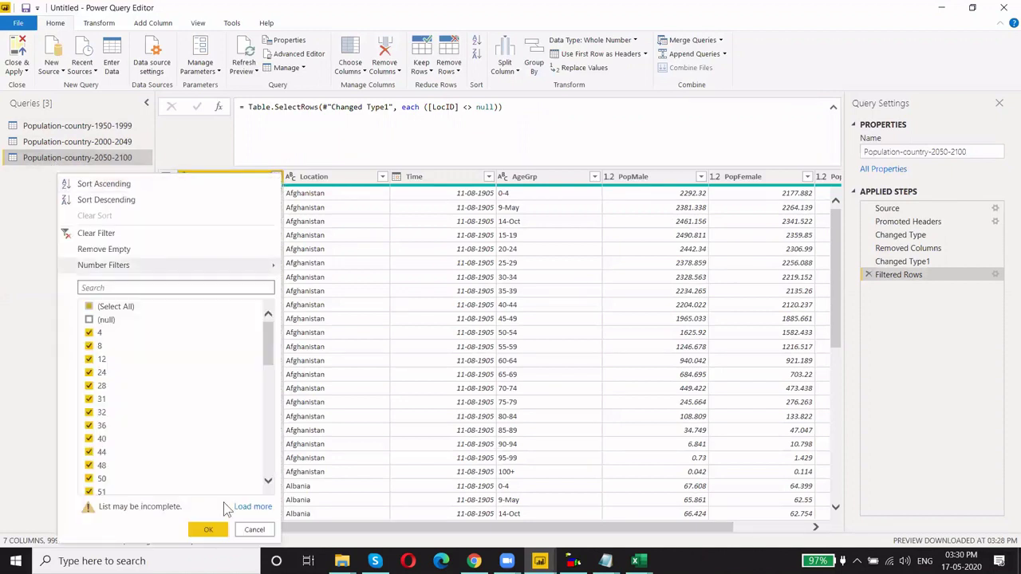
{"action": "left_click", "coordinate": [253, 506]}
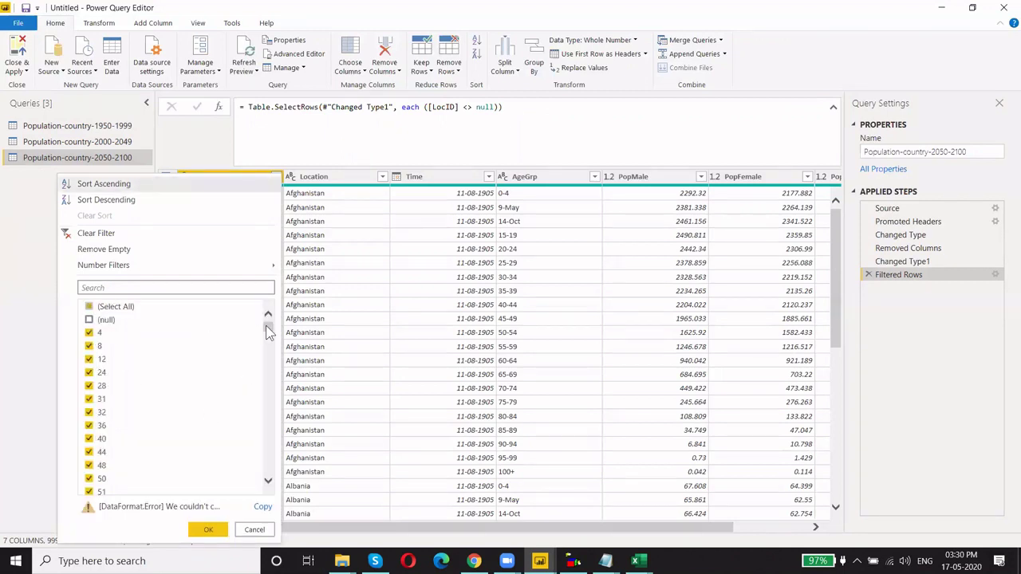
{"action": "left_click_drag", "start_coordinate": [268, 326], "coordinate": [268, 469]}
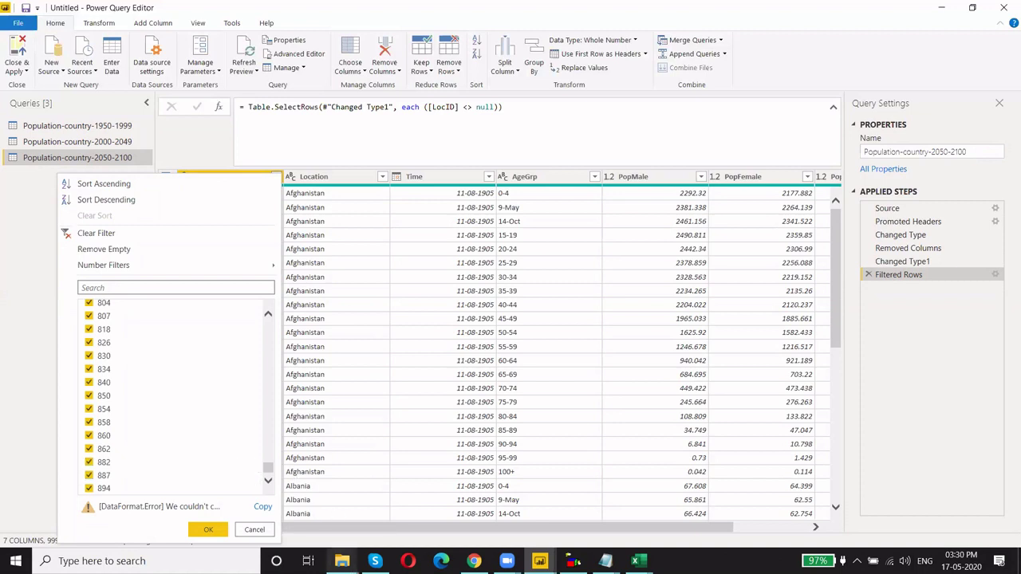
- Open Population-country-2050-2100.csv from the source folder in Excel
{"action": "left_click", "coordinate": [341, 560]}
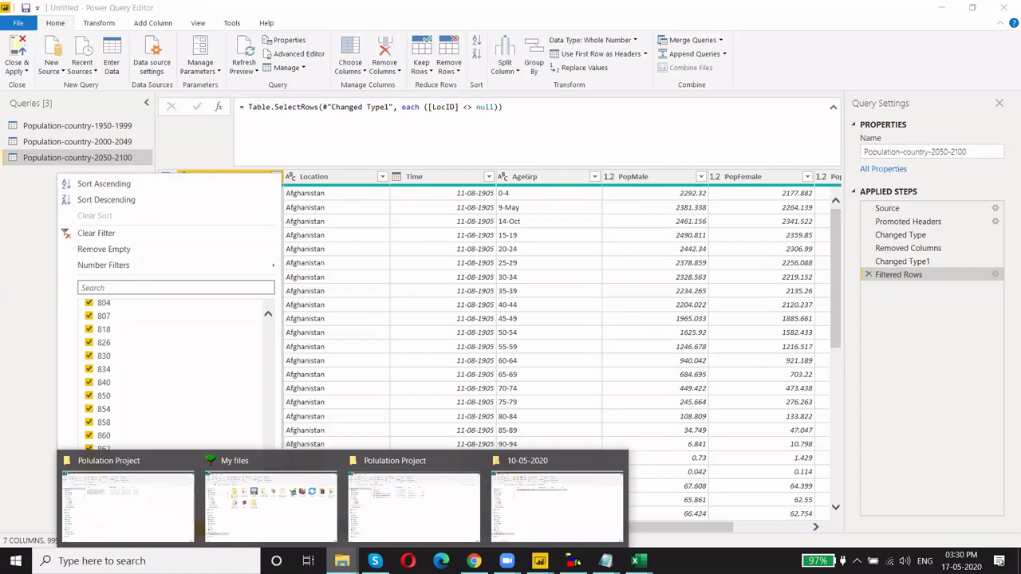
{"action": "left_click", "coordinate": [174, 499]}
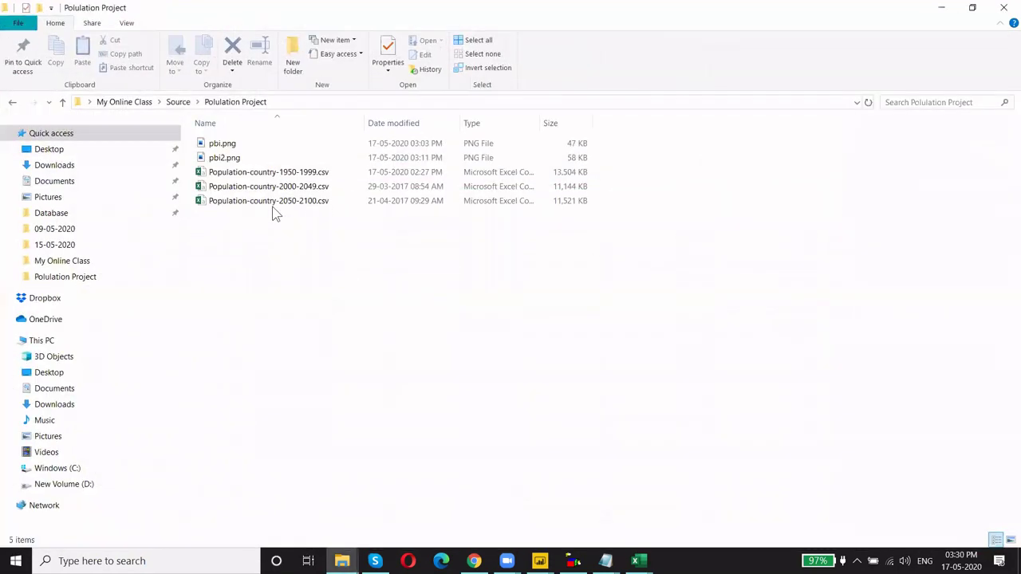
{"action": "double_click", "coordinate": [272, 203]}
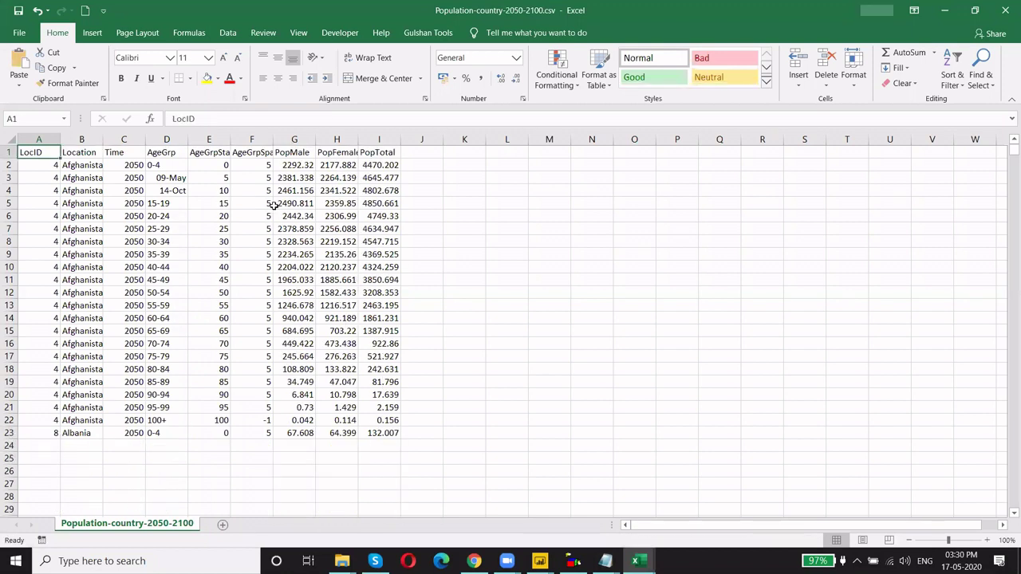
- Jump down the LocID column to the last data row of the CSV
{"action": "key", "text": "Down"}
{"action": "key", "text": "Up"}
{"action": "key", "text": "Down"}
{"action": "key", "text": "Down"}
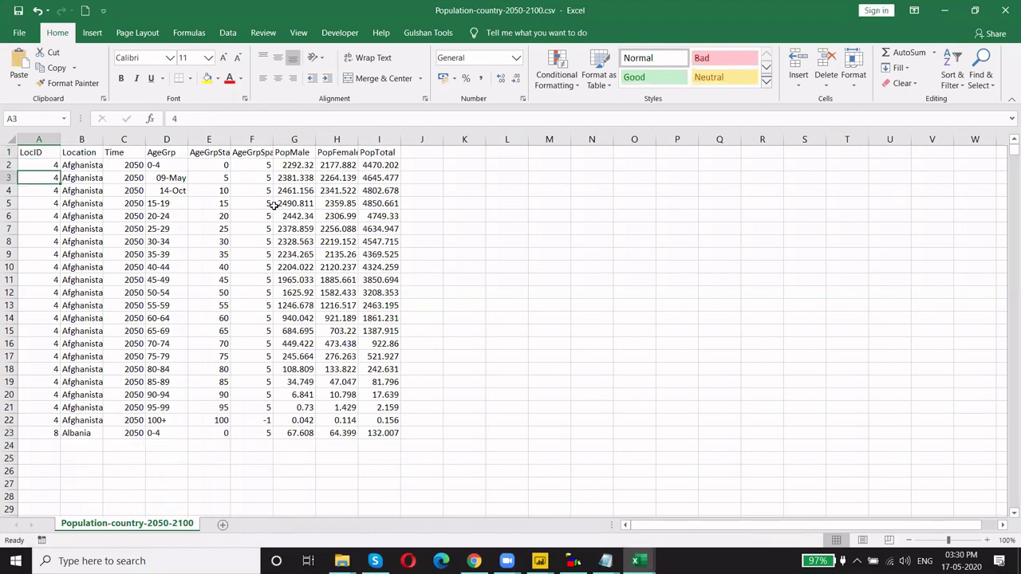
{"action": "key", "text": "Down"}
{"action": "key", "text": "Down"}
{"action": "key", "text": "Down"}
{"action": "key", "text": "Down"}
{"action": "key", "text": "Down"}
{"action": "key", "text": "Down"}
{"action": "key", "text": "Down"}
{"action": "key", "text": "Down"}
{"action": "key", "text": "Down"}
{"action": "key", "text": "Down"}
{"action": "key", "text": "Down"}
{"action": "key", "text": "Down"}
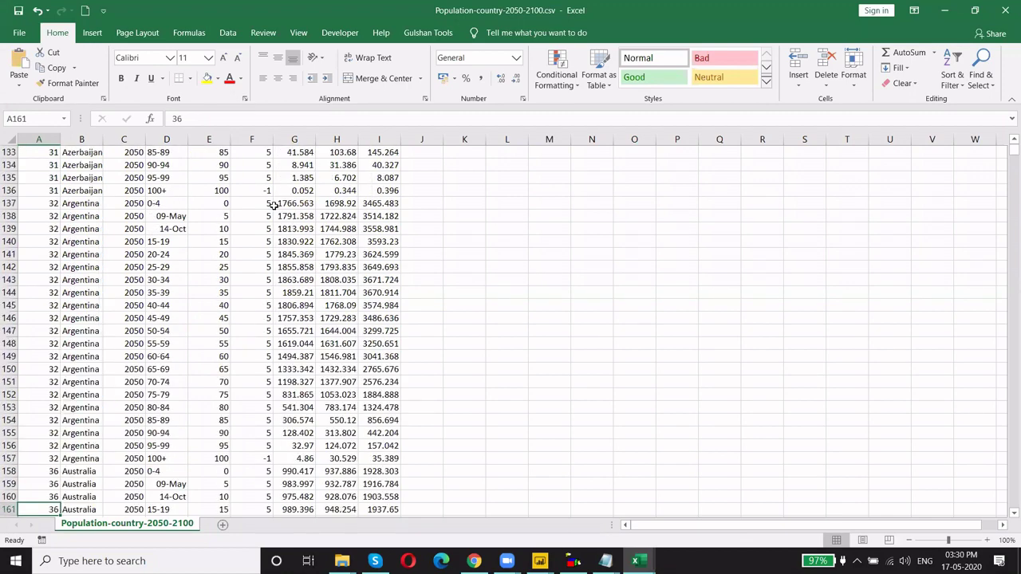
{"action": "key", "text": "Down"}
{"action": "key", "text": "Down"}
{"action": "key", "text": "Down"}
{"action": "key", "text": "Down"}
{"action": "key", "text": "Down"}
{"action": "key", "text": "Down"}
{"action": "key", "text": "ctrl+Down"}
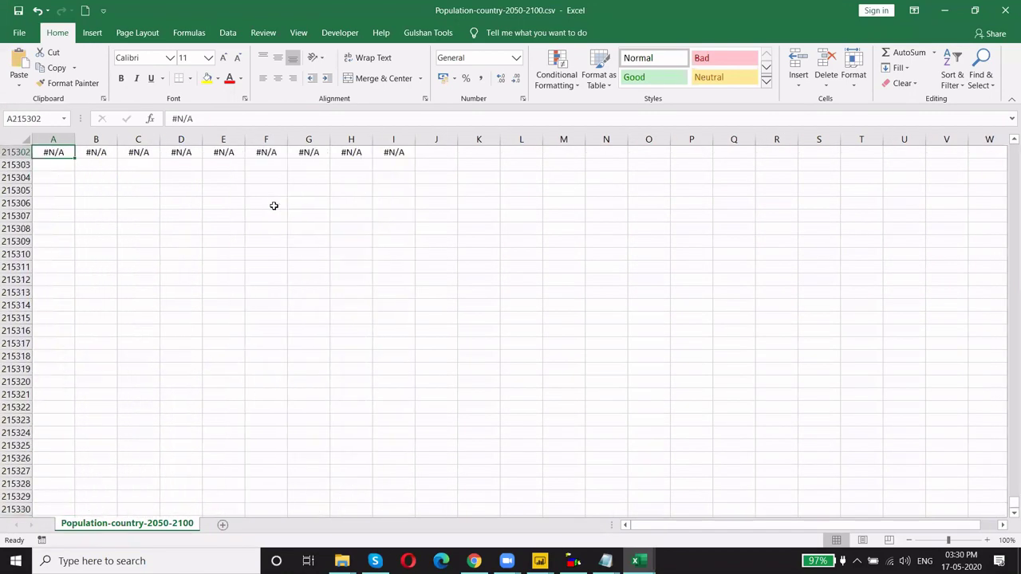
{"action": "scroll", "coordinate": [274, 206], "scroll_direction": "up", "scroll_amount": 1}
{"action": "scroll", "coordinate": [274, 205], "scroll_direction": "up", "scroll_amount": 3}
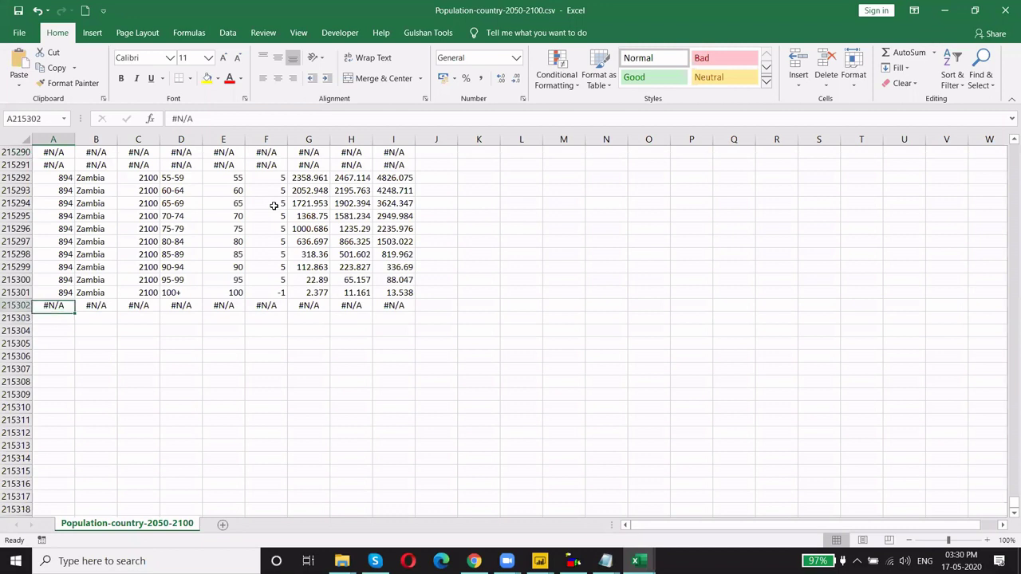
- Inspect the #N/A value in the last row, then close the file without saving
{"action": "key", "text": "F2"}
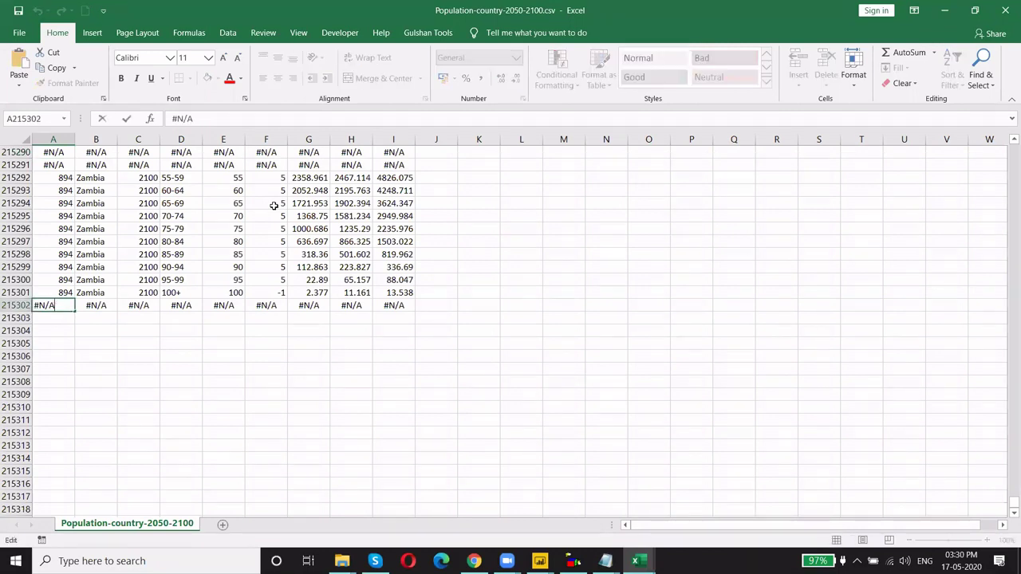
{"action": "key", "text": "Escape"}
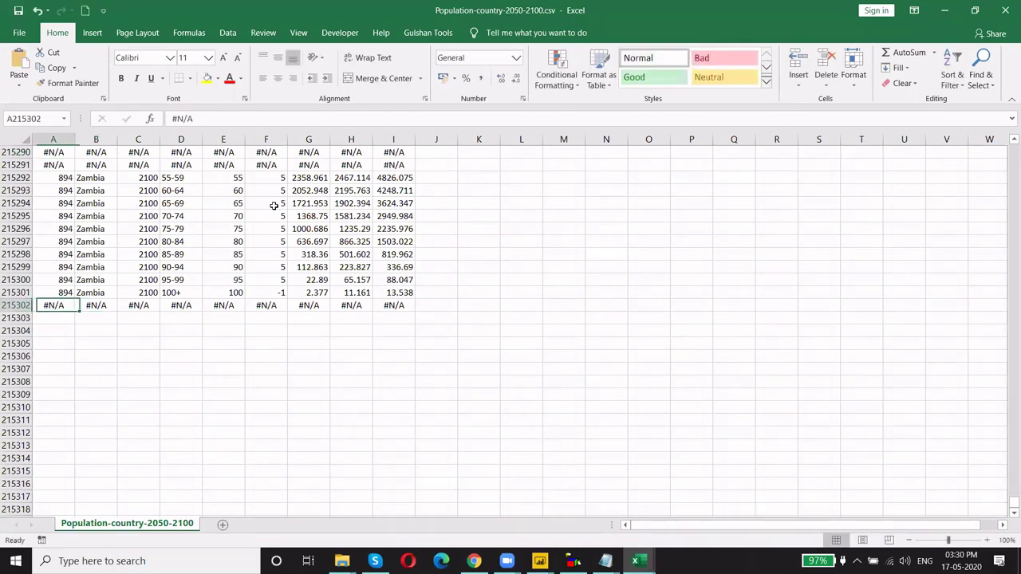
{"action": "left_click", "coordinate": [1005, 10]}
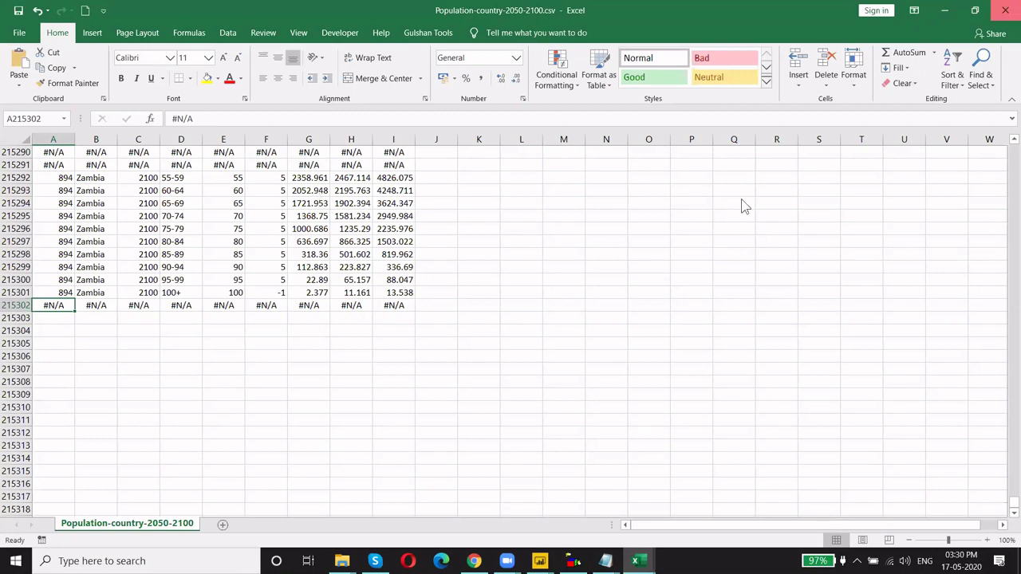
{"action": "left_click", "coordinate": [529, 300]}
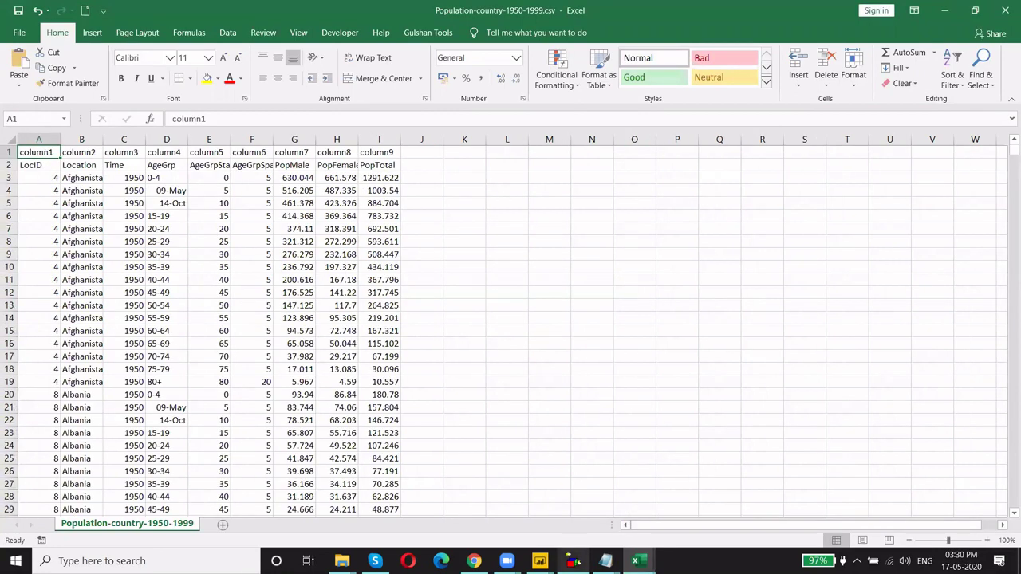
- Back in Power Query Editor, uncheck LocID value 4 in the filter list and apply it
{"action": "left_click", "coordinate": [492, 502]}
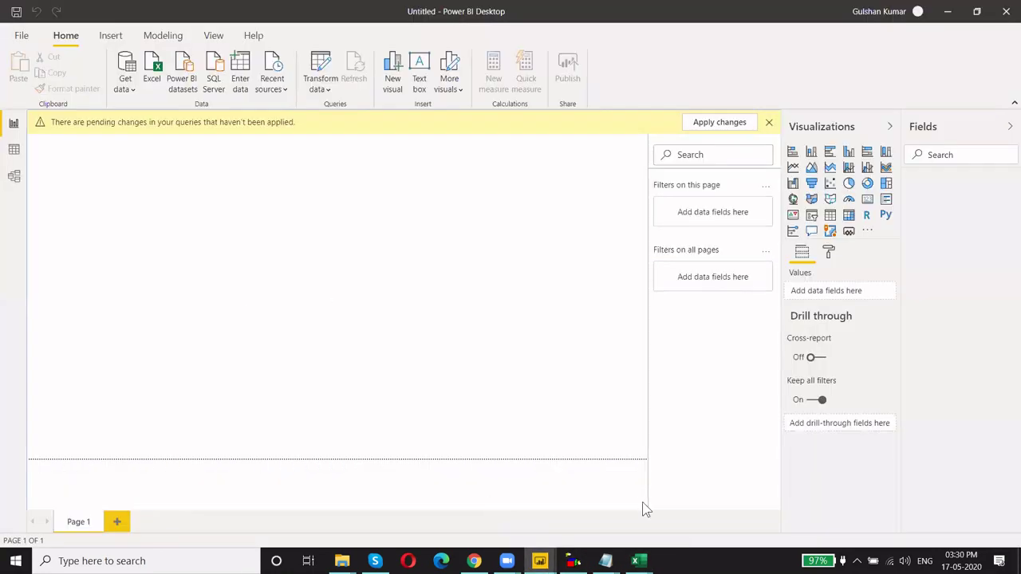
{"action": "mouse_move", "coordinate": [539, 561]}
{"action": "left_click", "coordinate": [610, 513]}
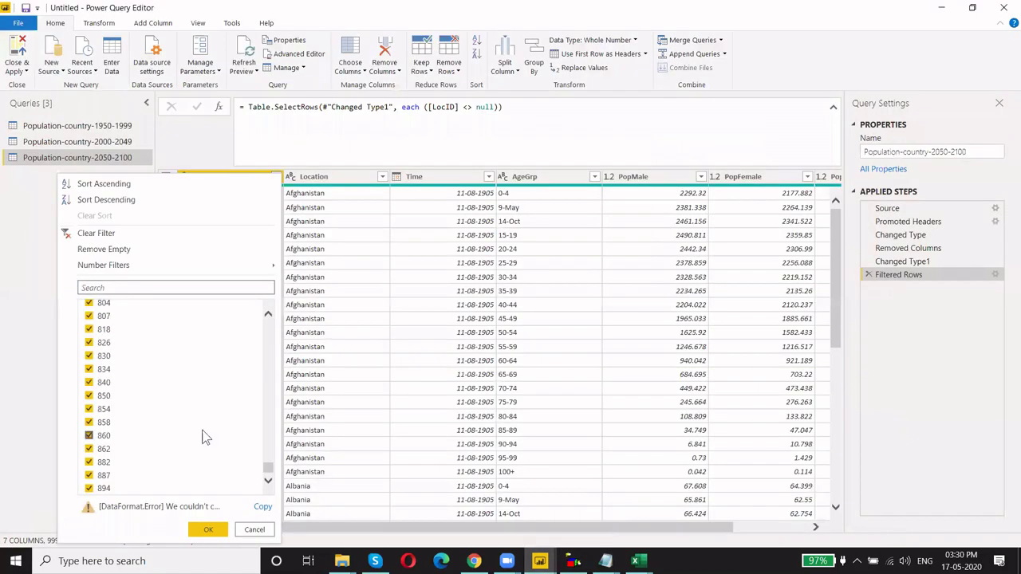
{"action": "left_click_drag", "start_coordinate": [268, 469], "coordinate": [267, 307]}
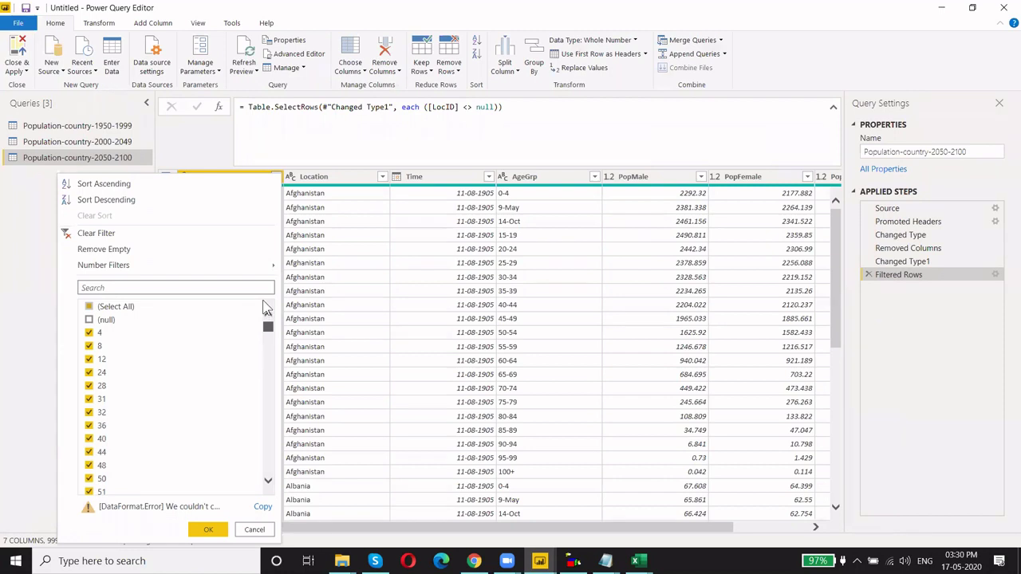
{"action": "left_click", "coordinate": [89, 332]}
{"action": "left_click", "coordinate": [210, 529]}
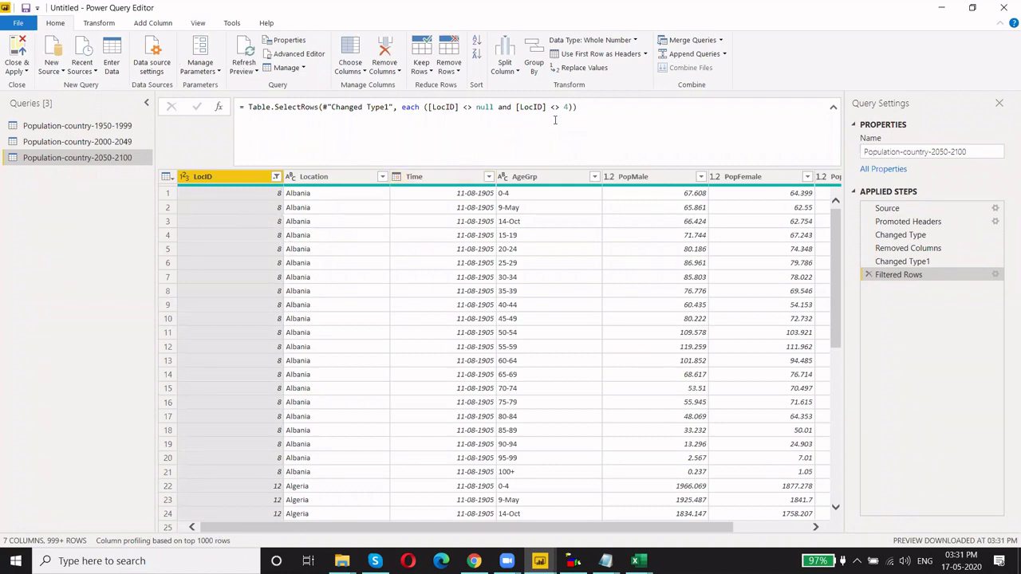
- Edit the Filtered Rows formula so LocID <> "#N/A" replaces <> 4, and commit it
{"action": "triple_click", "coordinate": [505, 106]}
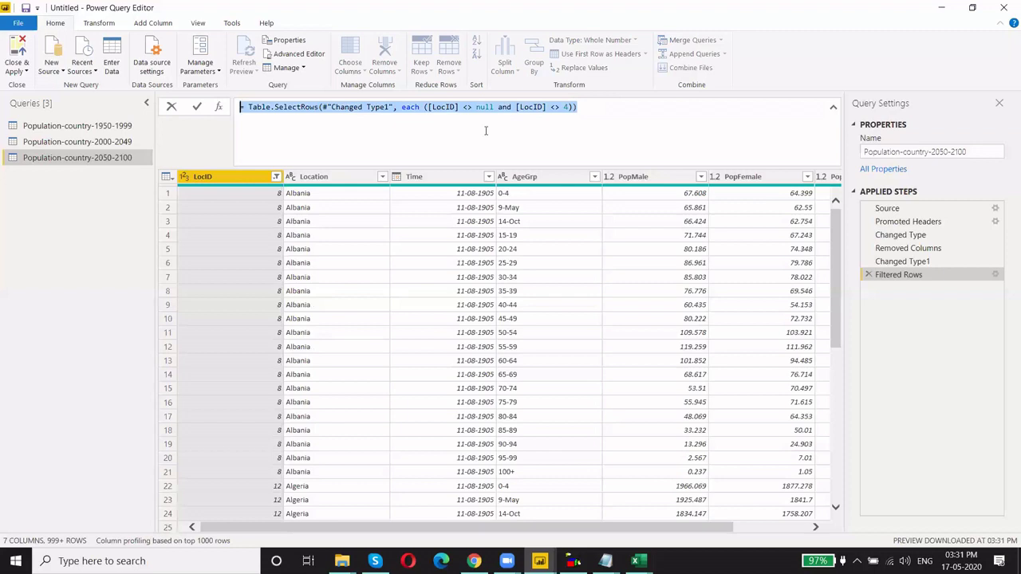
{"action": "left_click", "coordinate": [570, 107]}
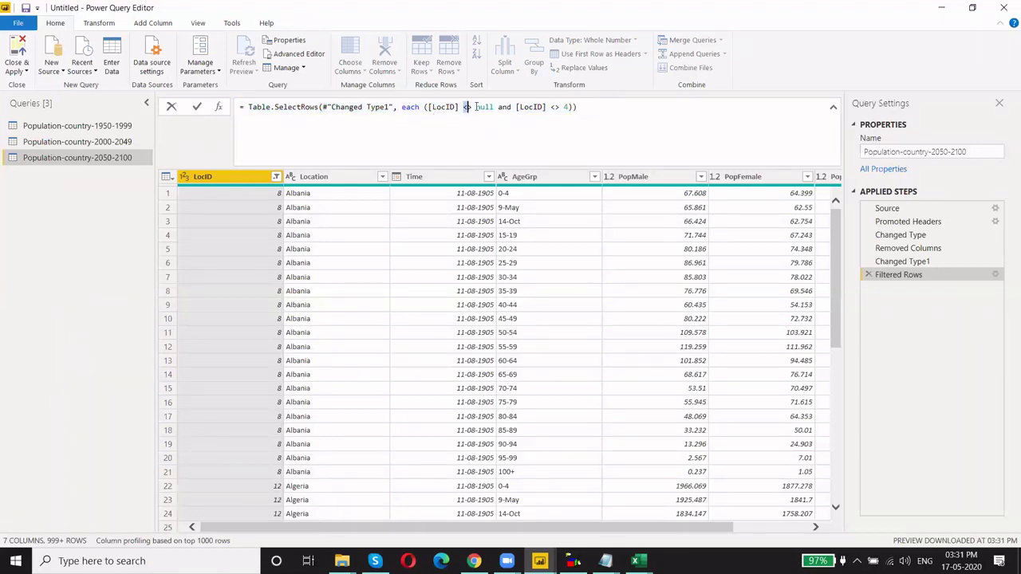
{"action": "left_click_drag", "start_coordinate": [463, 107], "coordinate": [486, 107]}
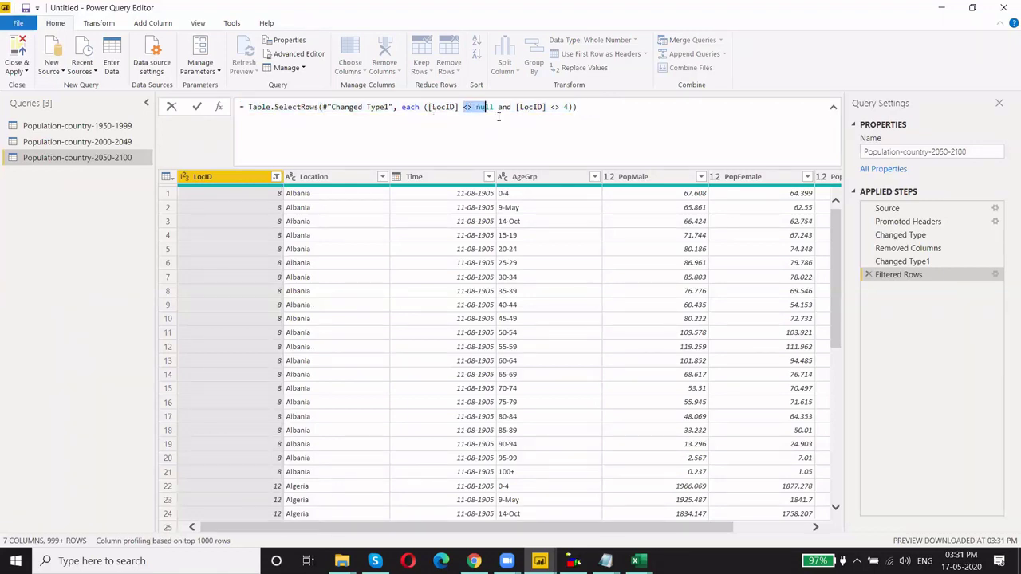
{"action": "left_click", "coordinate": [569, 107]}
{"action": "key", "text": "BackSpace"}
{"action": "type", "text": "\"#N/A"}
{"action": "type", "text": "\""}
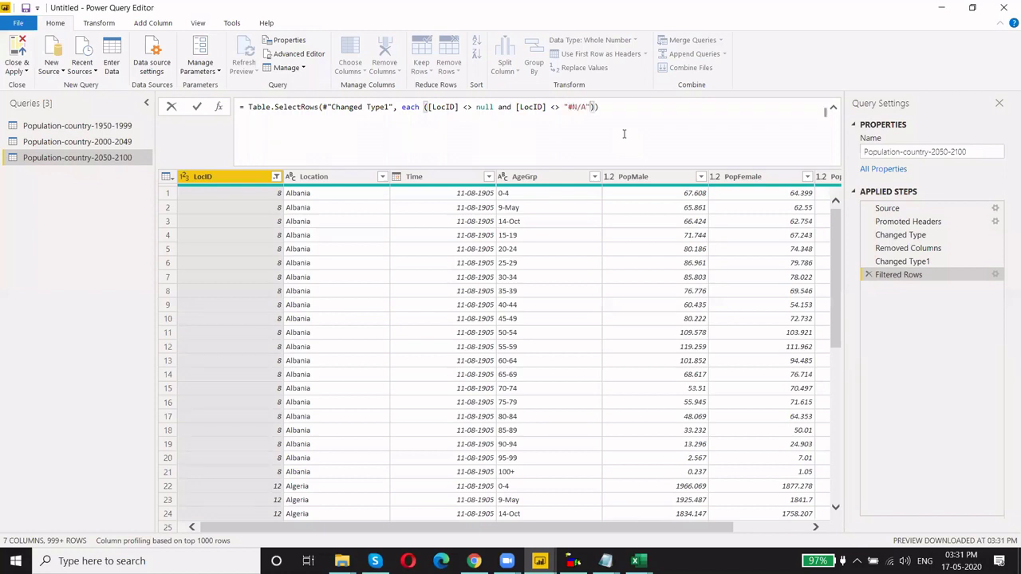
{"action": "key", "text": "End"}
{"action": "left_click", "coordinate": [201, 107]}
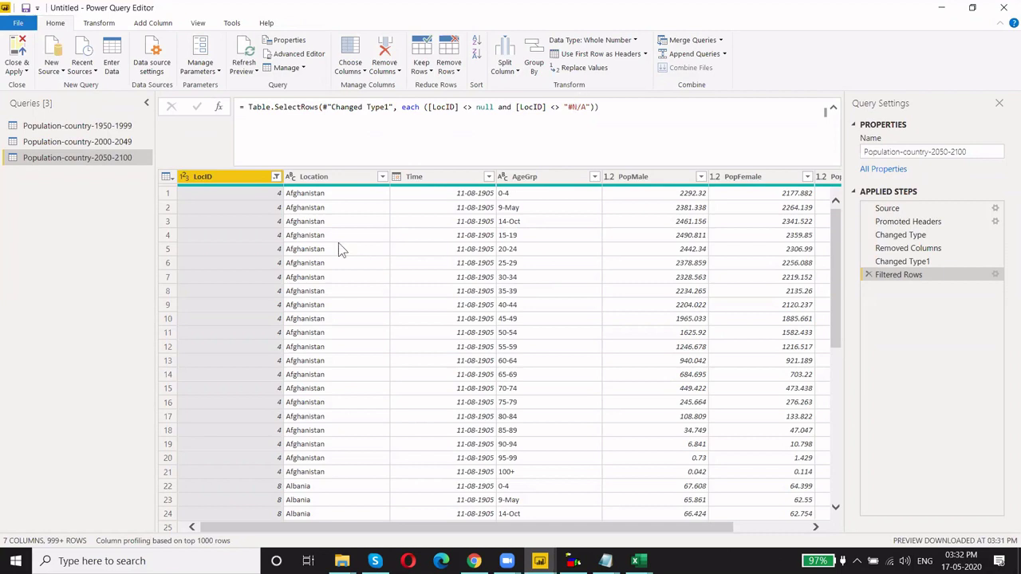
{"action": "left_click", "coordinate": [275, 176]}
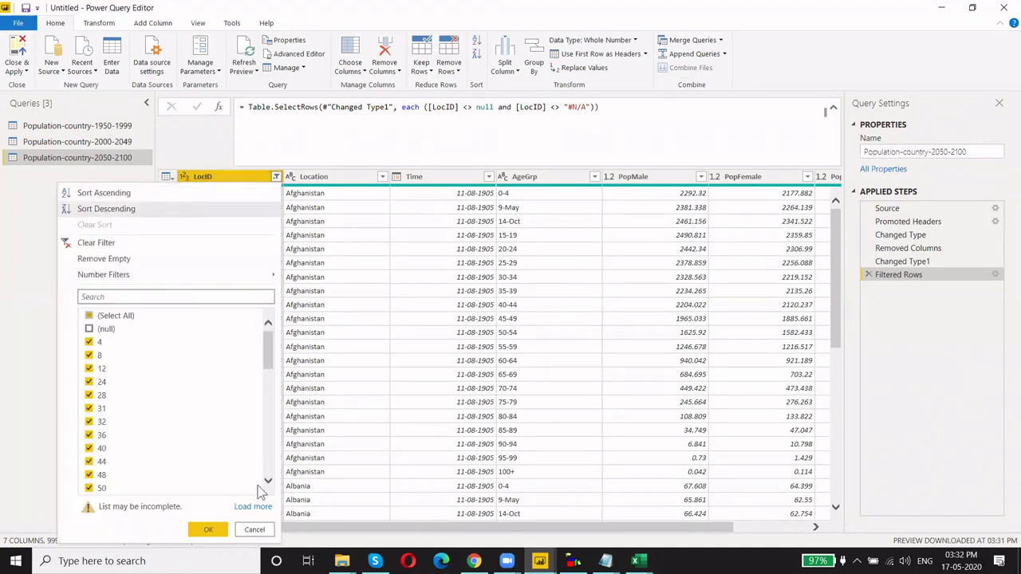
{"action": "left_click", "coordinate": [253, 506]}
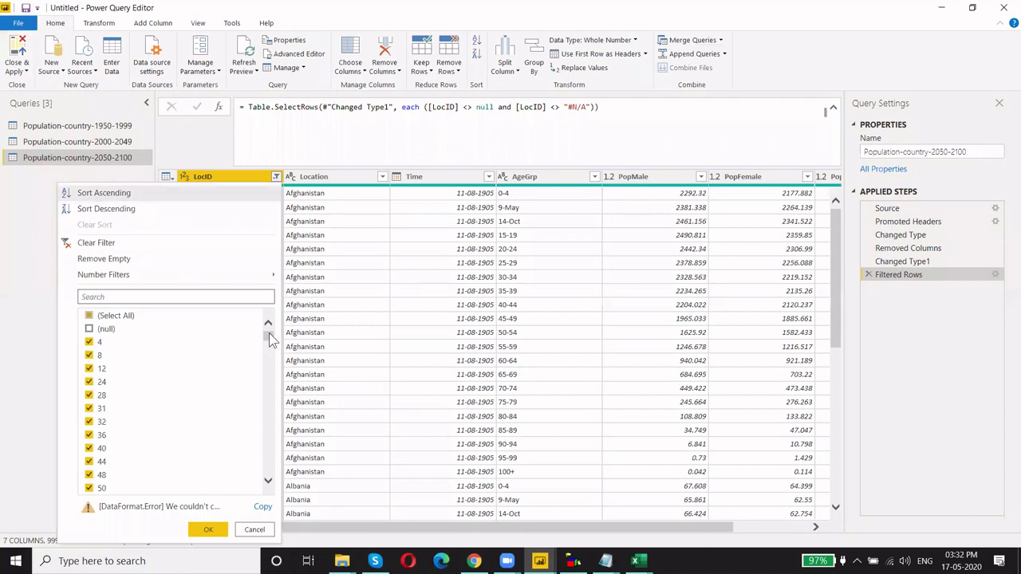
{"action": "left_click_drag", "start_coordinate": [269, 339], "coordinate": [271, 438]}
{"action": "left_click", "coordinate": [254, 530]}
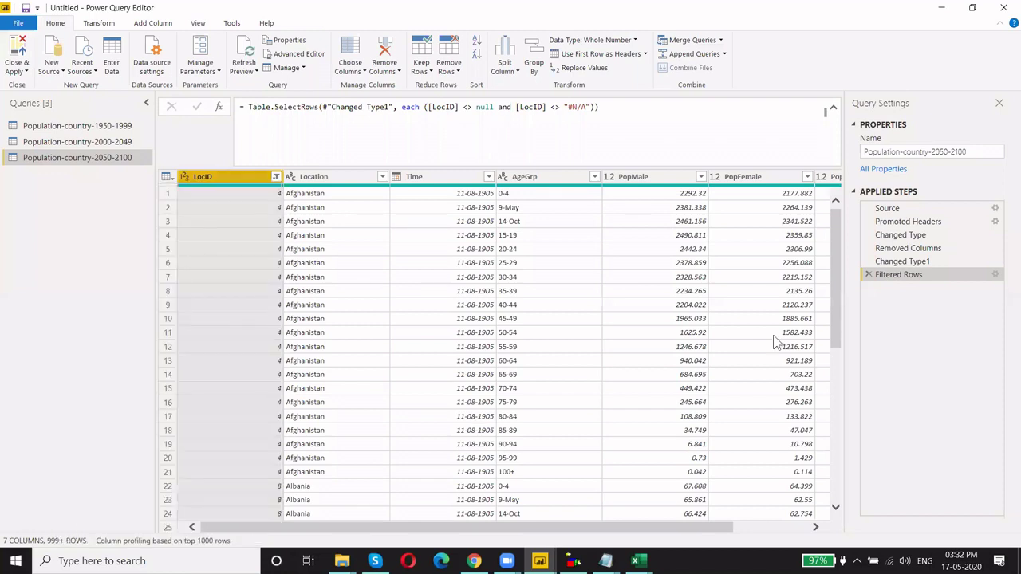
{"action": "left_click_drag", "start_coordinate": [498, 527], "coordinate": [437, 527]}
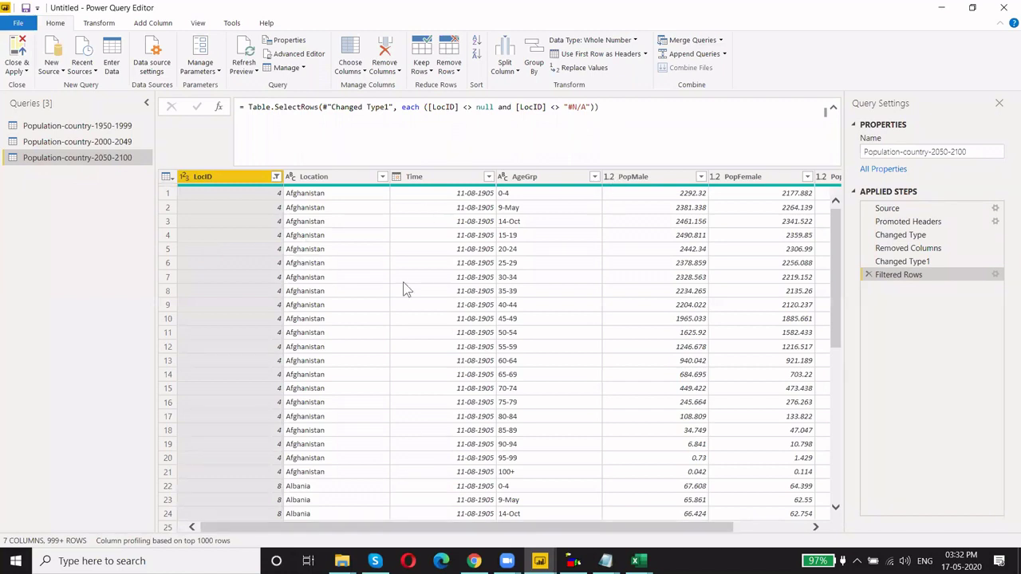
{"action": "left_click", "coordinate": [632, 110]}
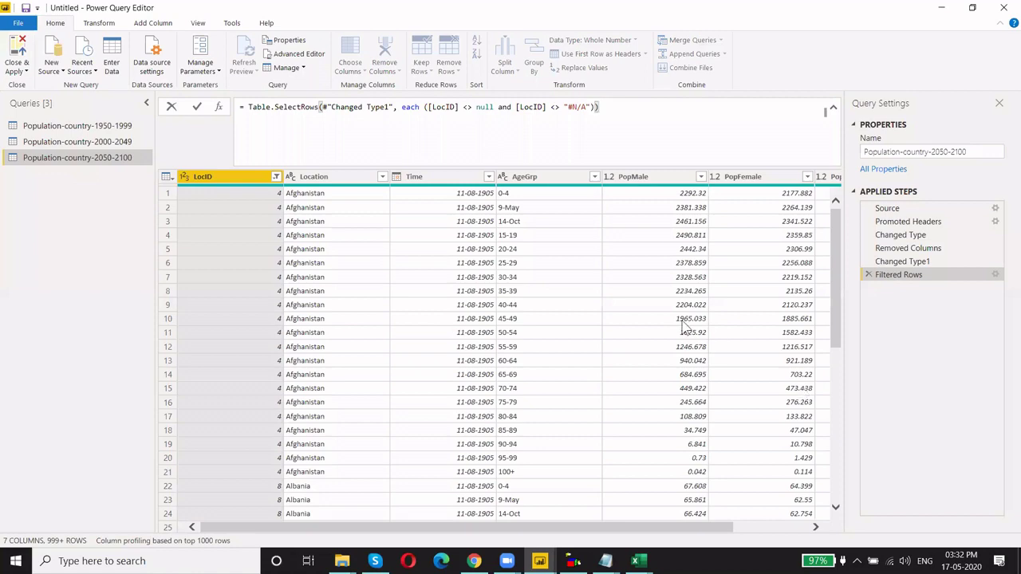
{"action": "key", "text": "Return"}
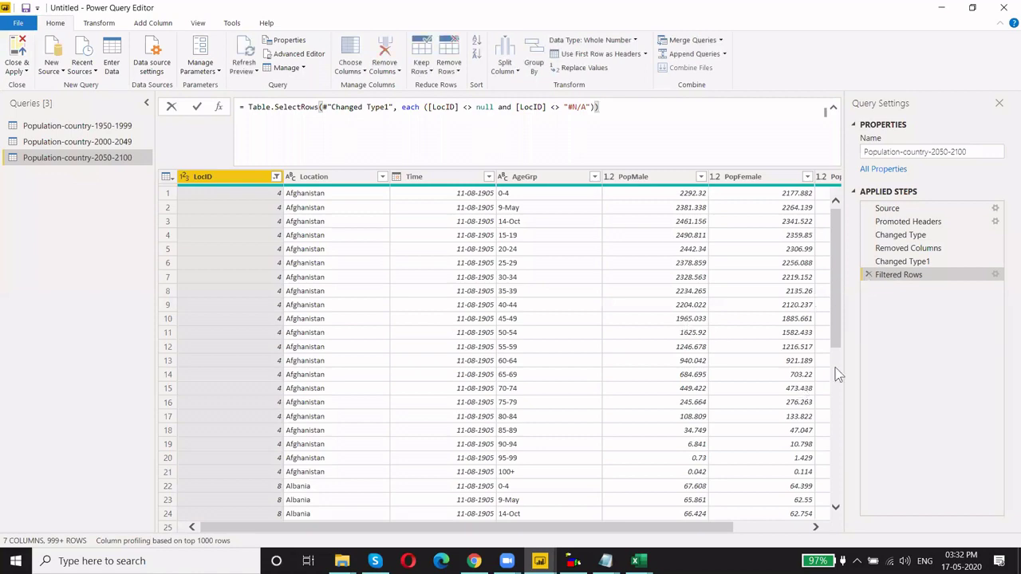
{"action": "scroll", "coordinate": [835, 319], "scroll_direction": "down", "scroll_amount": 5}
{"action": "scroll", "coordinate": [835, 318], "scroll_direction": "down", "scroll_amount": 5}
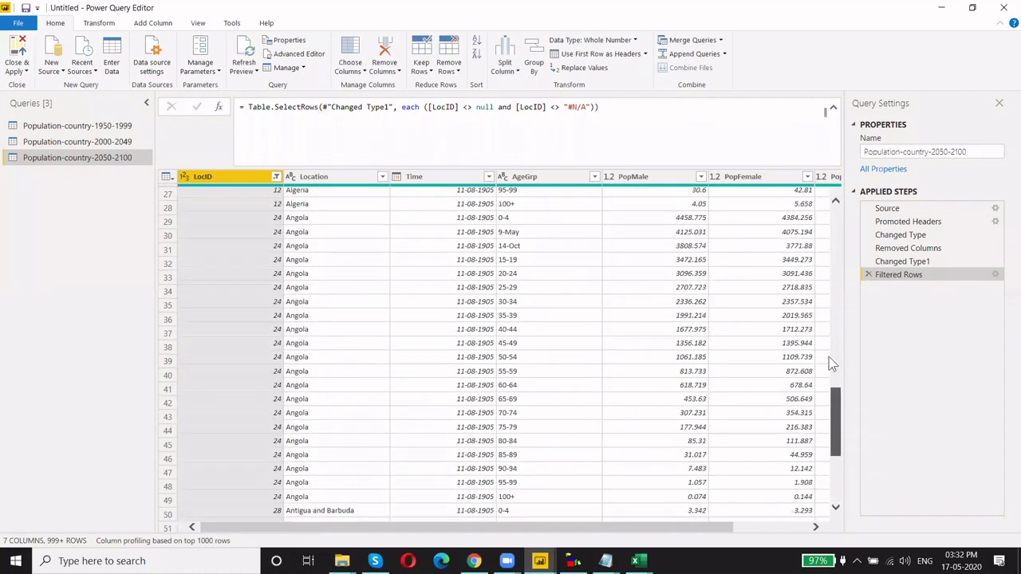
{"action": "scroll", "coordinate": [836, 319], "scroll_direction": "up", "scroll_amount": 10}
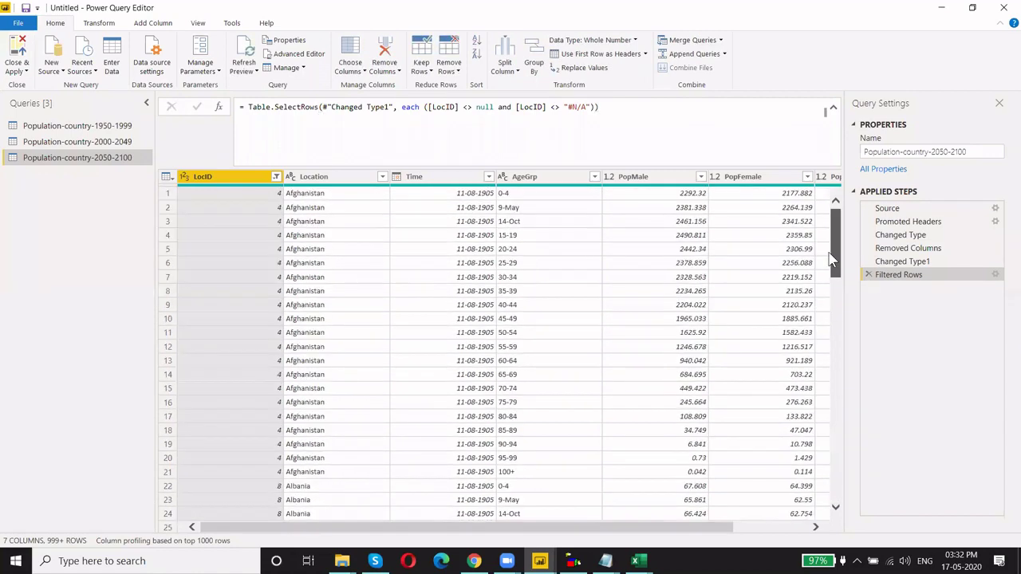
- Run Close & Apply, review the DataFormat errors for the three queries, and close the report
{"action": "left_click", "coordinate": [17, 71]}
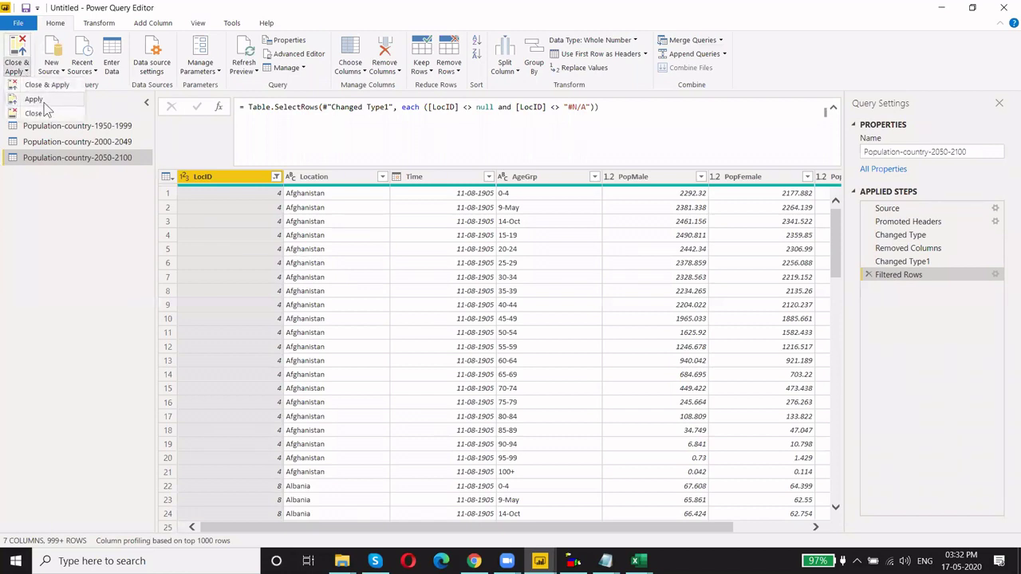
{"action": "left_click", "coordinate": [16, 65]}
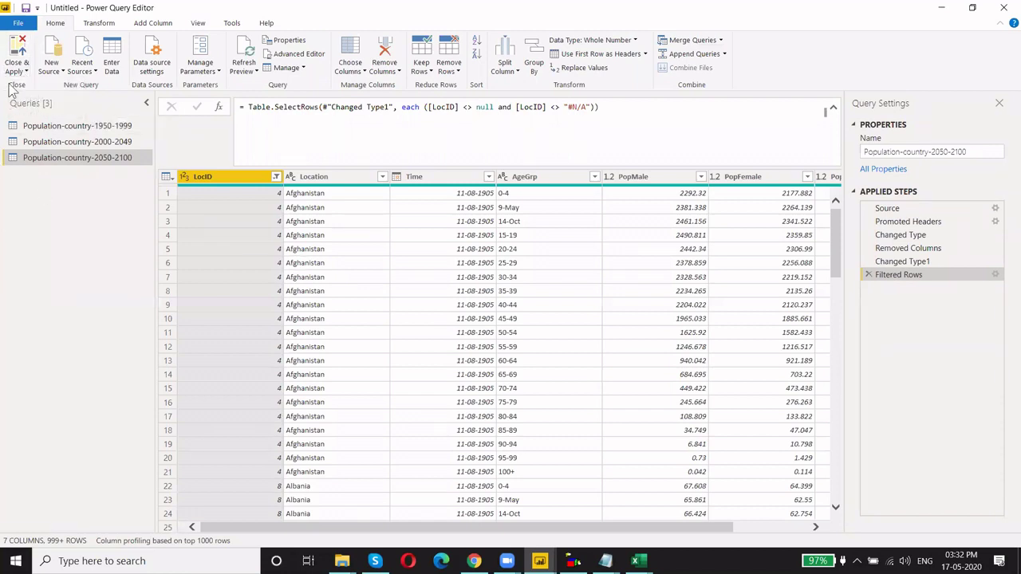
{"action": "left_click", "coordinate": [18, 71]}
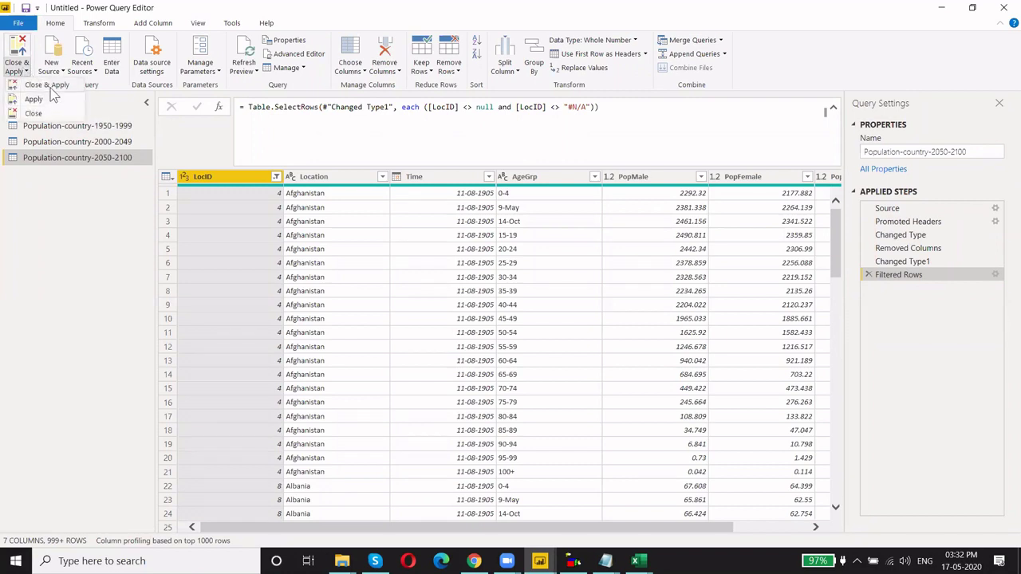
{"action": "left_click", "coordinate": [52, 96]}
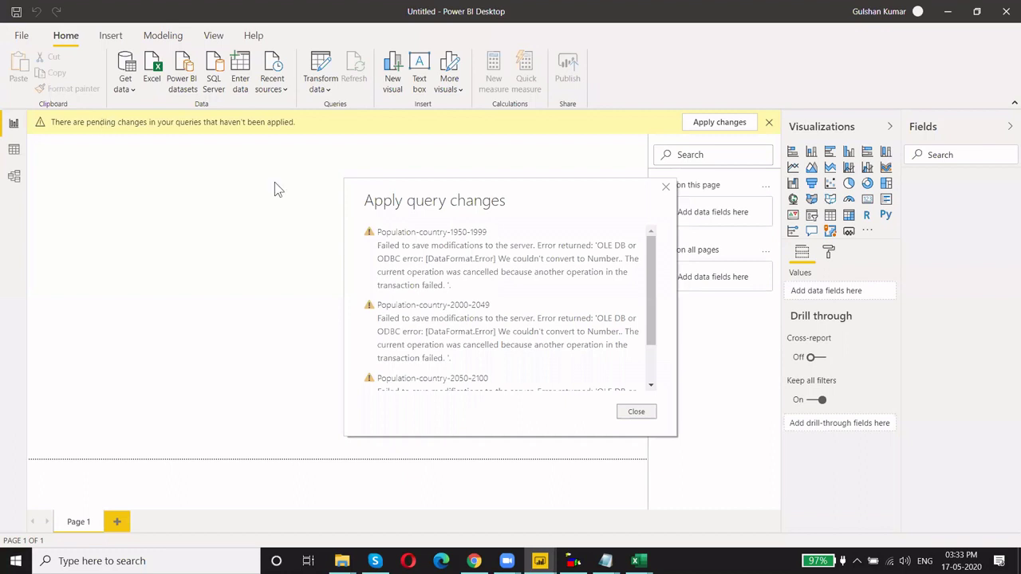
{"action": "scroll", "coordinate": [503, 254], "scroll_direction": "down", "scroll_amount": 2}
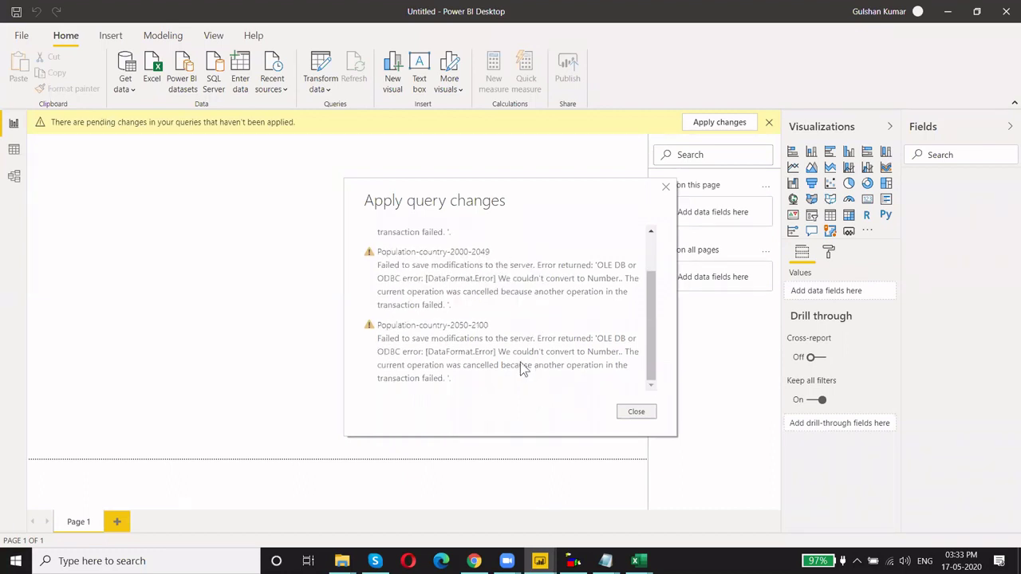
{"action": "left_click", "coordinate": [636, 412]}
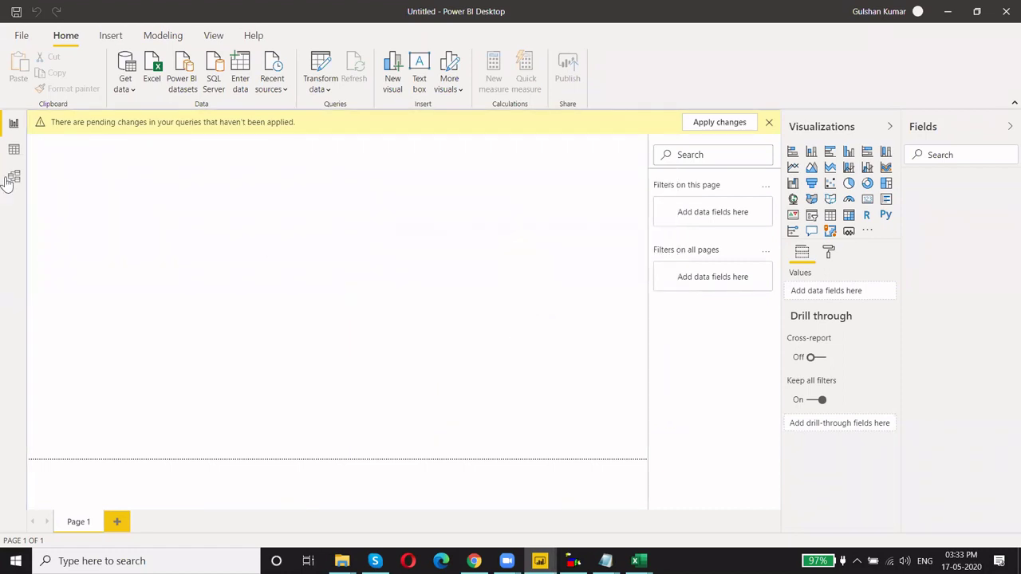
- Reopen Power Query Editor on the 2050-2100 query and delete its Filtered Rows step
{"action": "left_click", "coordinate": [321, 64]}
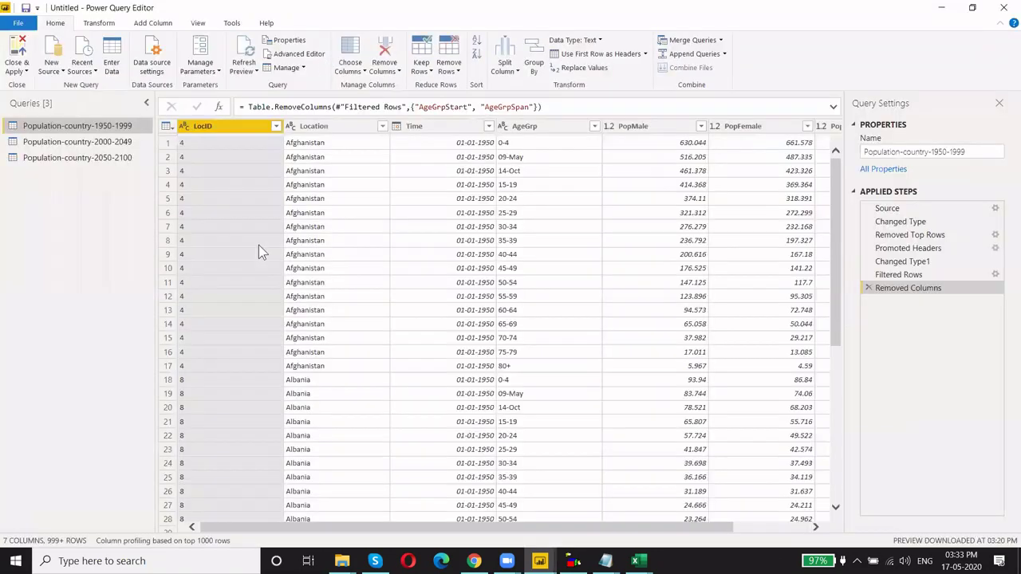
{"action": "left_click", "coordinate": [90, 159]}
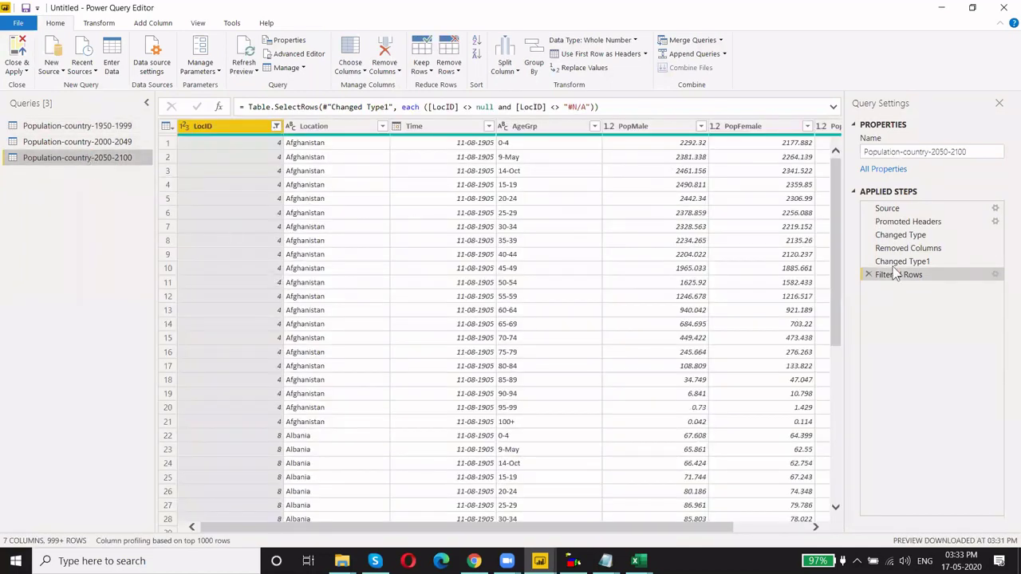
{"action": "left_click", "coordinate": [868, 275]}
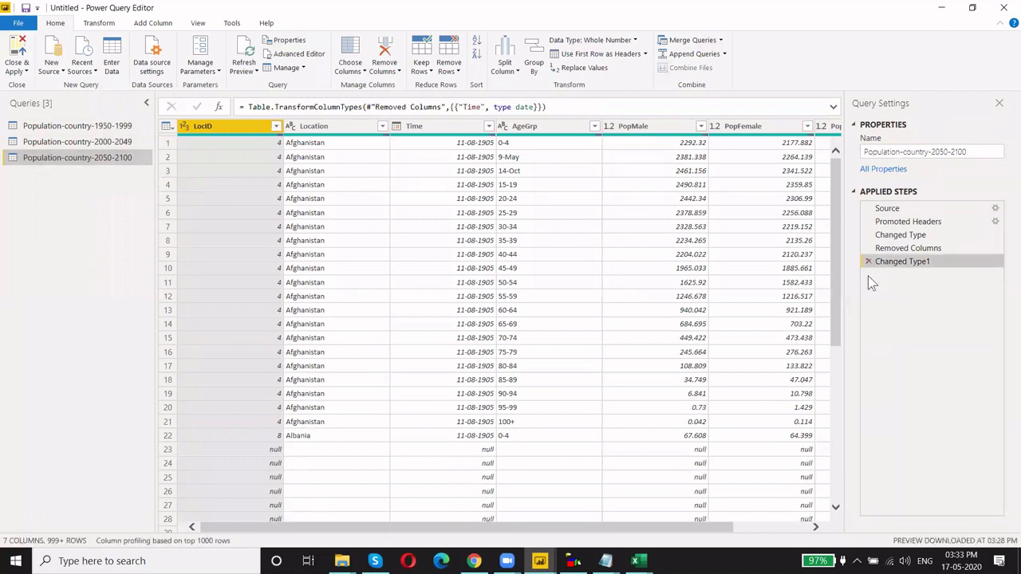
- Check the Changed Type and Promoted Headers data, loading the full LocID value list
{"action": "left_click", "coordinate": [900, 236]}
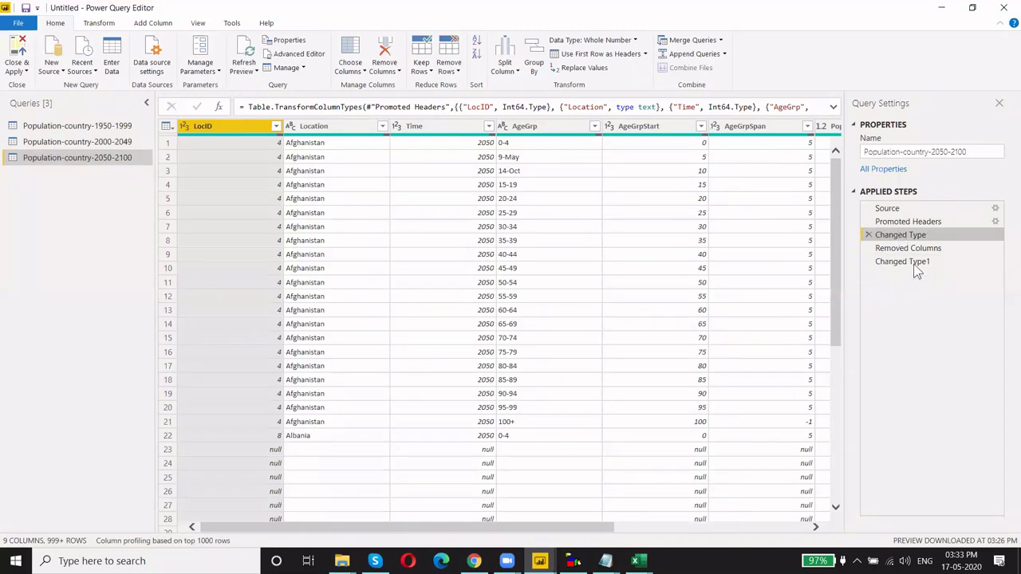
{"action": "left_click_drag", "start_coordinate": [877, 262], "coordinate": [679, 132]}
{"action": "left_click", "coordinate": [901, 222]}
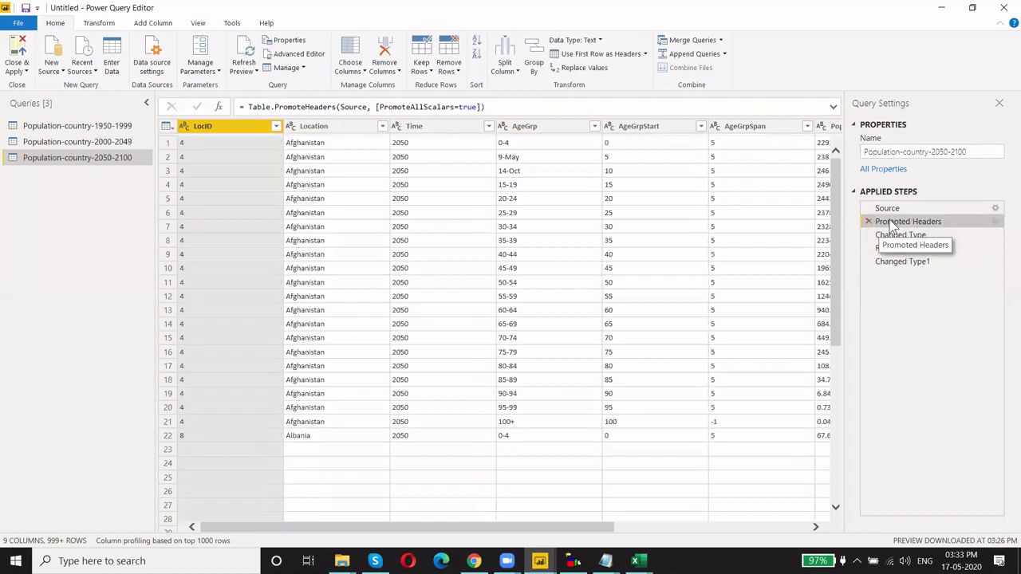
{"action": "left_click", "coordinate": [276, 126]}
{"action": "left_click", "coordinate": [254, 502]}
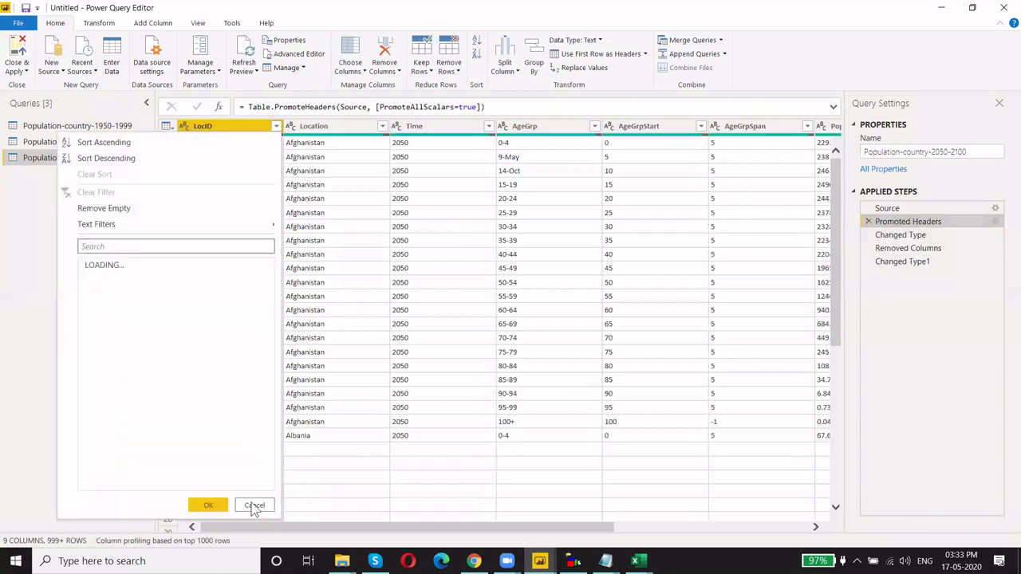
{"action": "scroll", "coordinate": [264, 290], "scroll_direction": "down", "scroll_amount": 5}
{"action": "scroll", "coordinate": [279, 406], "scroll_direction": "down", "scroll_amount": 15}
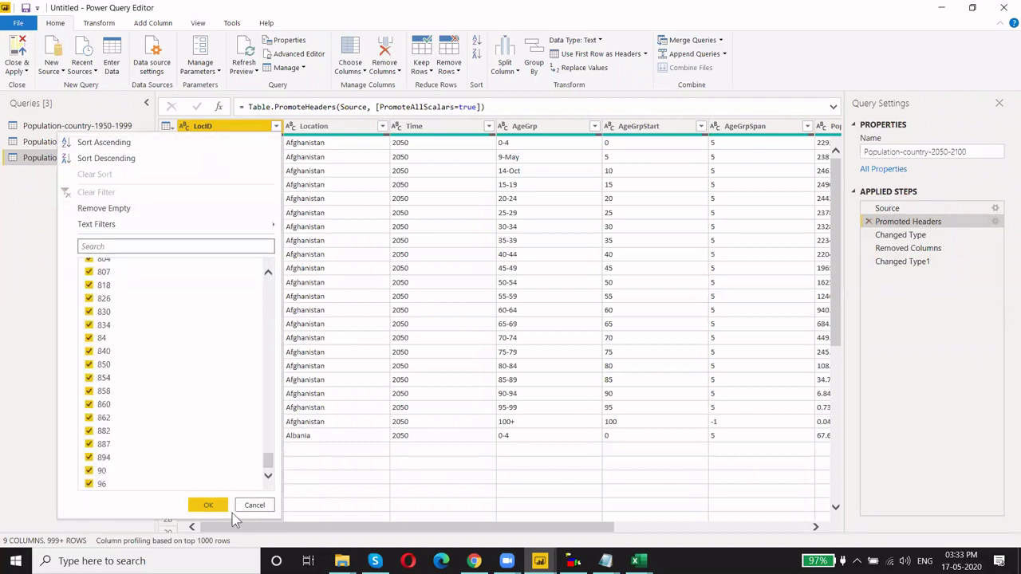
{"action": "left_click", "coordinate": [252, 505]}
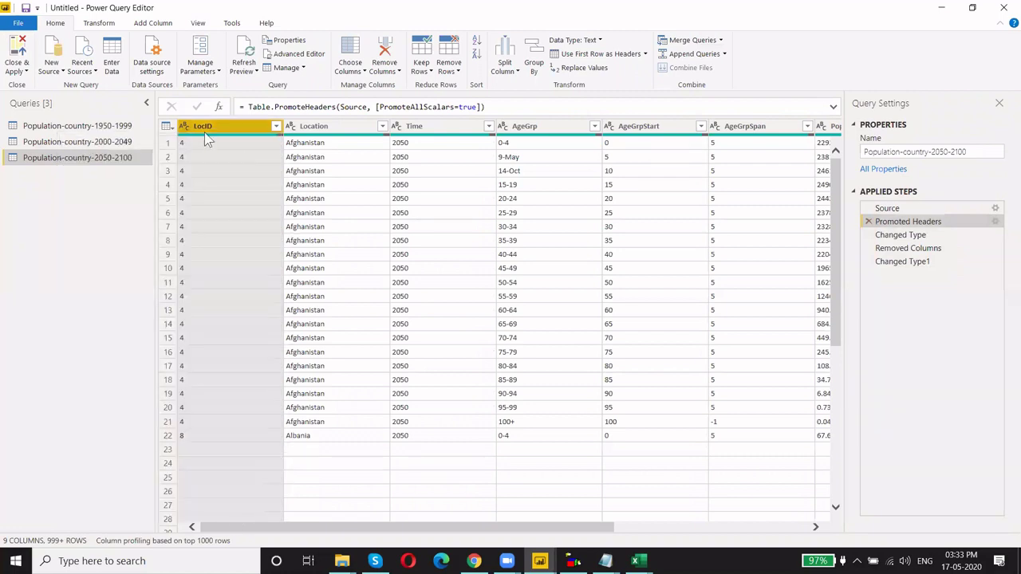
- Step through Changed Type, Promoted Headers and Source, ending back on Changed Type
{"action": "left_click", "coordinate": [909, 234]}
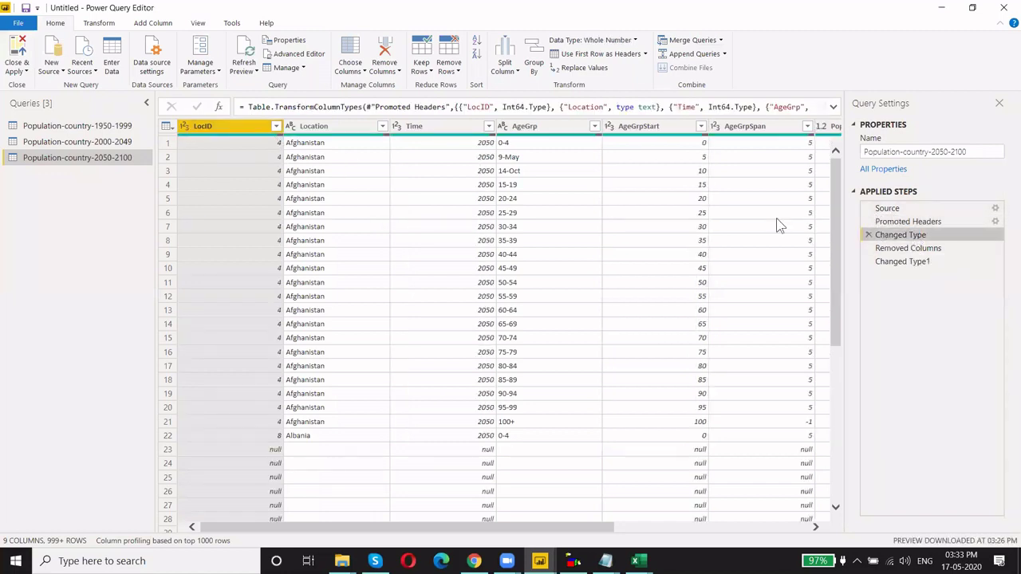
{"action": "left_click", "coordinate": [905, 223]}
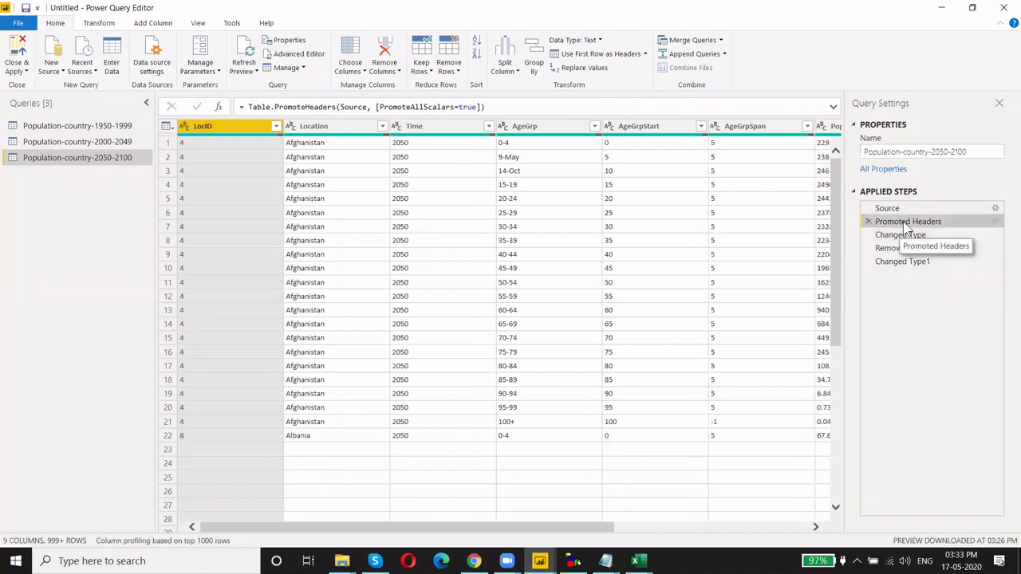
{"action": "left_click", "coordinate": [905, 210]}
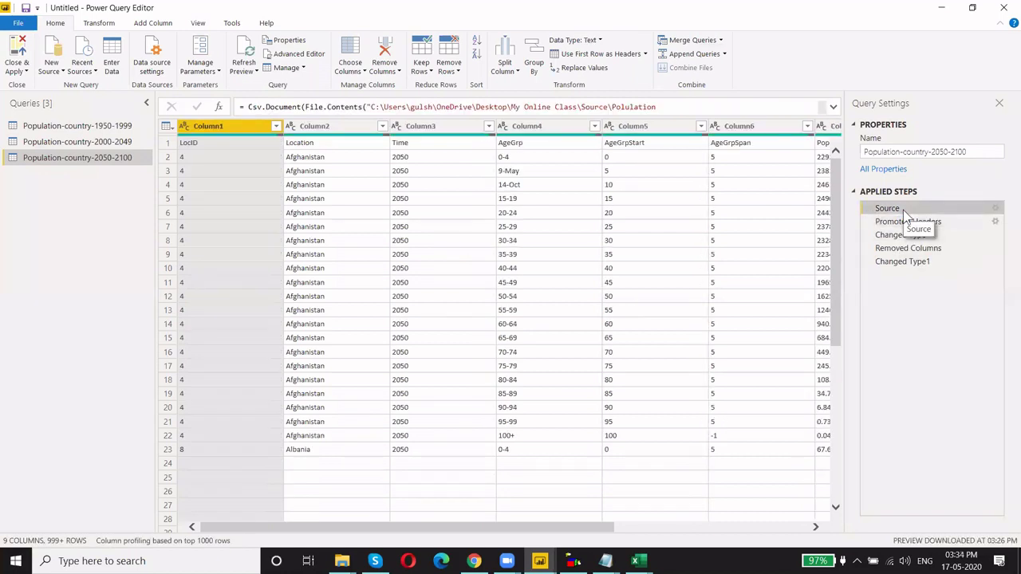
{"action": "left_click", "coordinate": [905, 223]}
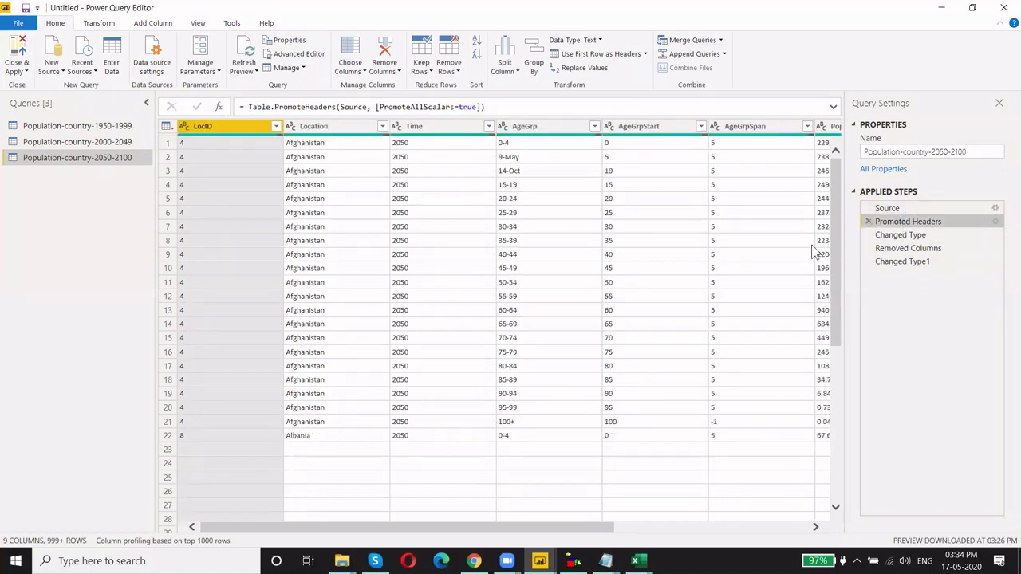
{"action": "left_click", "coordinate": [903, 237]}
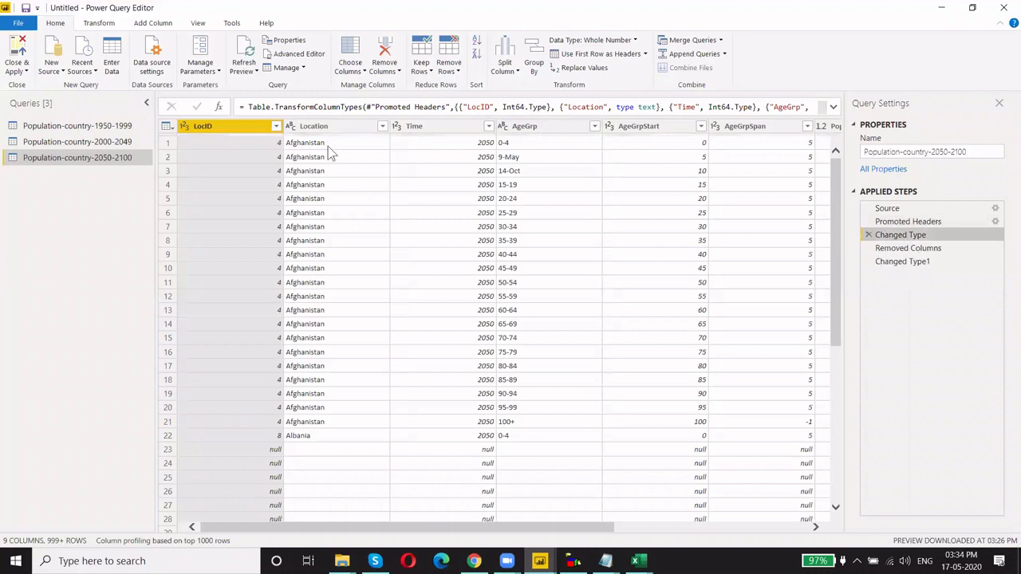
{"action": "left_click", "coordinate": [276, 127]}
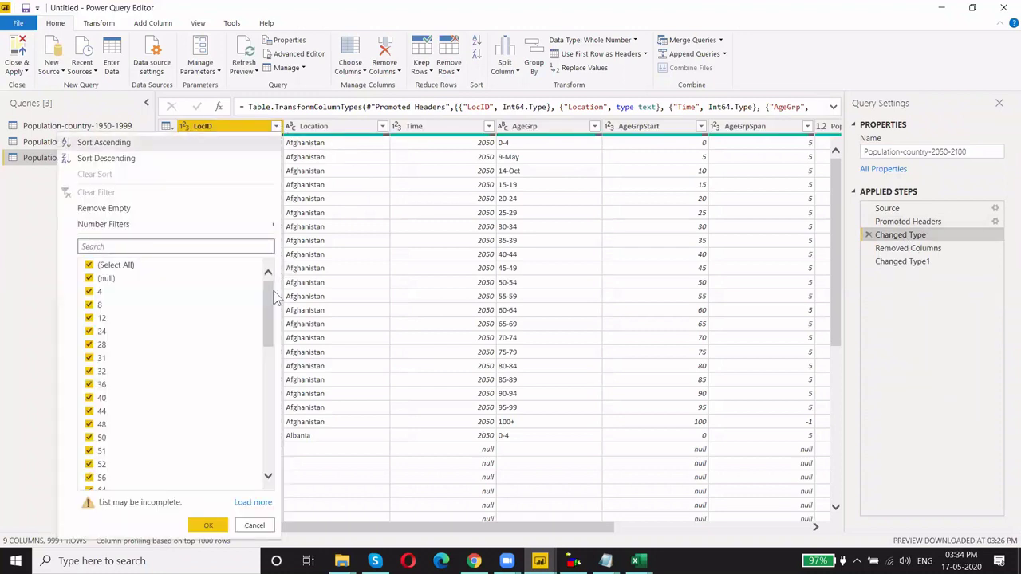
{"action": "left_click_drag", "start_coordinate": [272, 301], "coordinate": [248, 483]}
{"action": "left_click", "coordinate": [253, 502]}
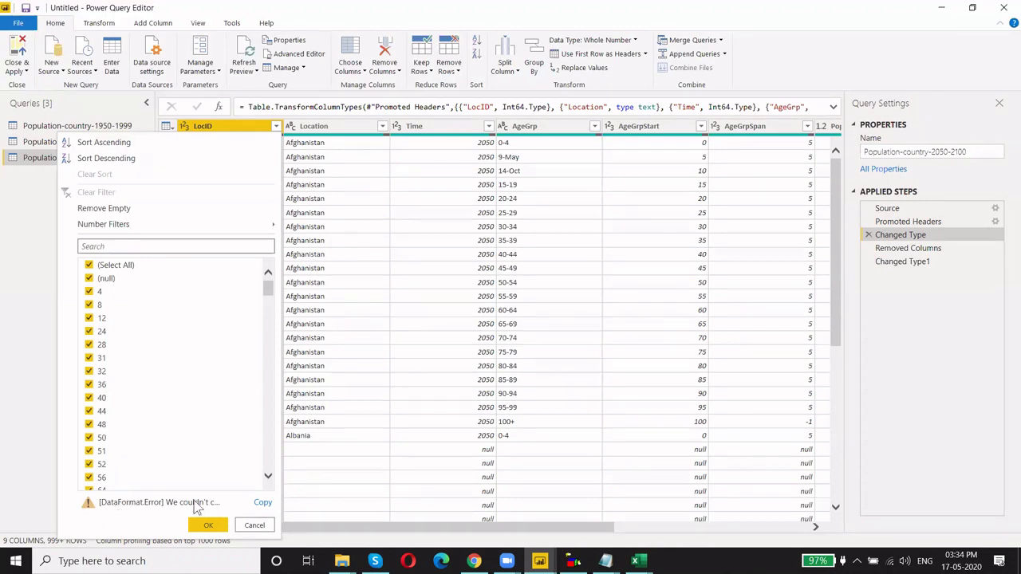
{"action": "left_click", "coordinate": [255, 526]}
- Delete the Changed Type step, then filter LocID to exclude (blank) and #N/A values
{"action": "left_click", "coordinate": [868, 235]}
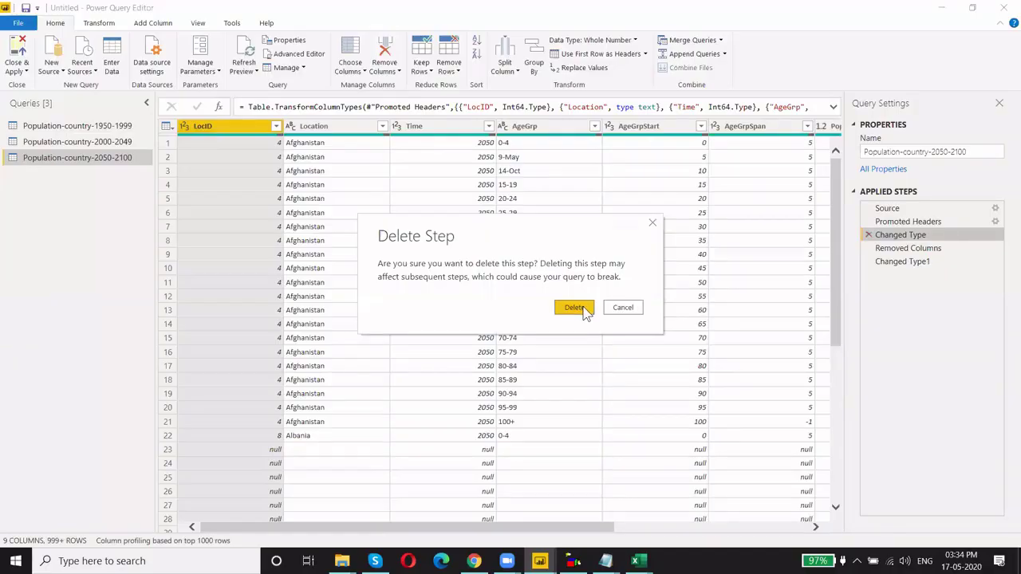
{"action": "left_click", "coordinate": [583, 308]}
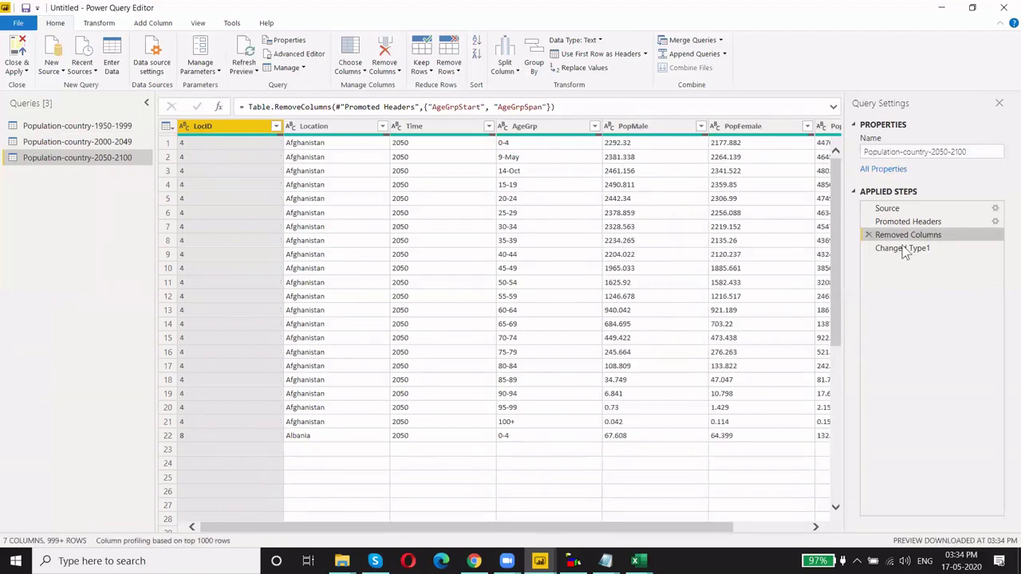
{"action": "left_click", "coordinate": [275, 126]}
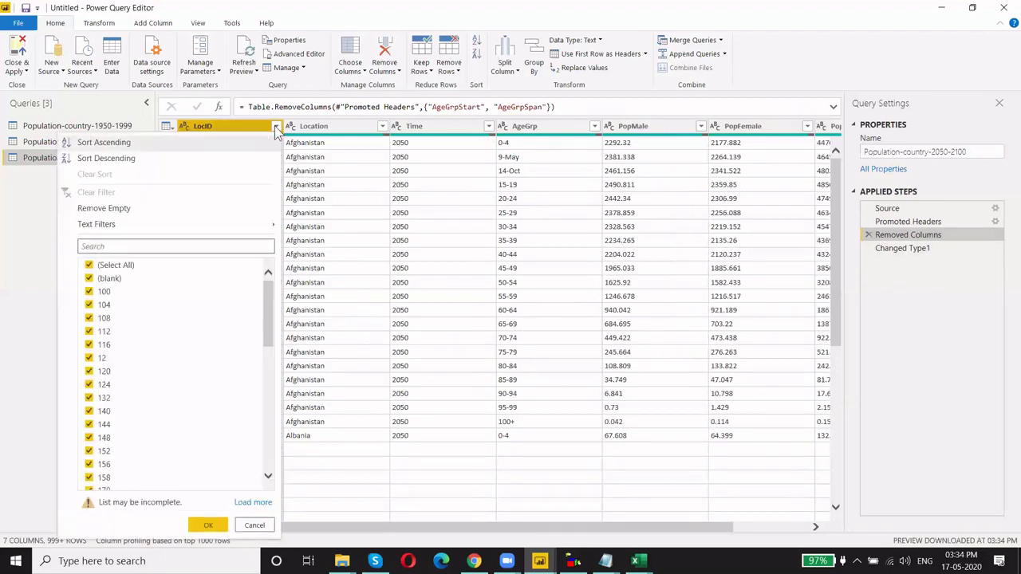
{"action": "left_click", "coordinate": [88, 277]}
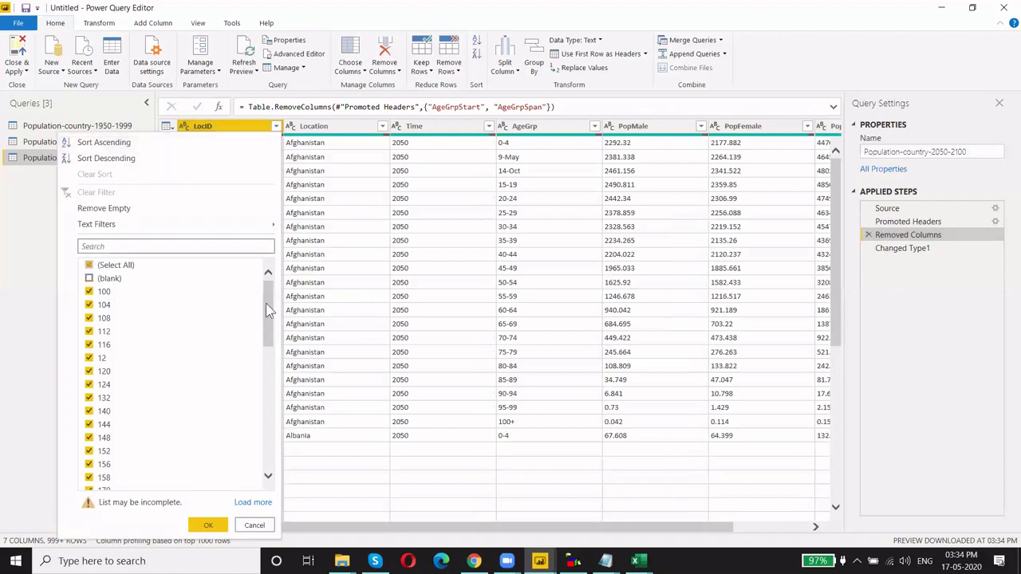
{"action": "scroll", "coordinate": [266, 303], "scroll_direction": "down", "scroll_amount": 1}
{"action": "left_click", "coordinate": [253, 501]}
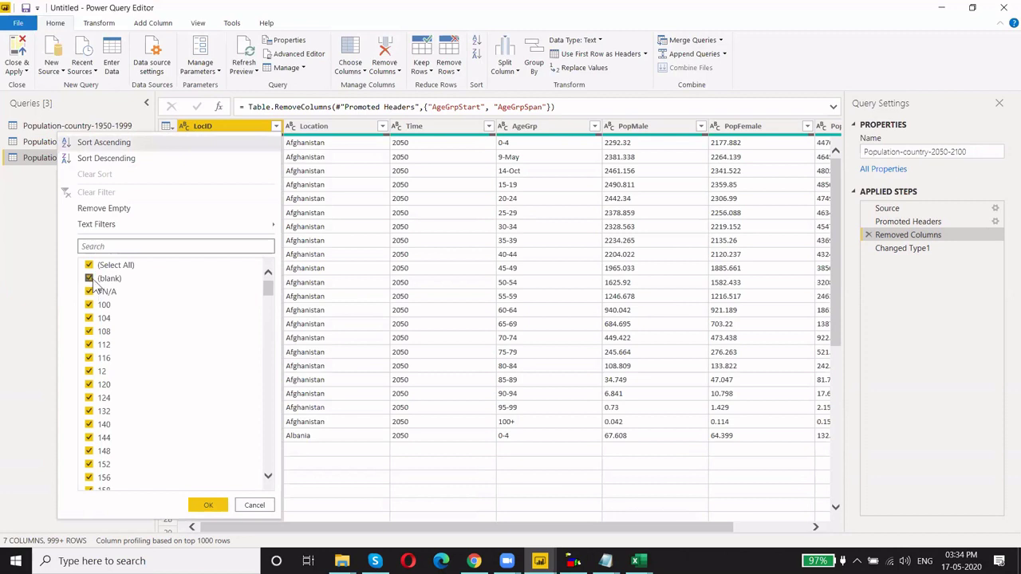
{"action": "left_click", "coordinate": [89, 279]}
{"action": "left_click", "coordinate": [90, 293]}
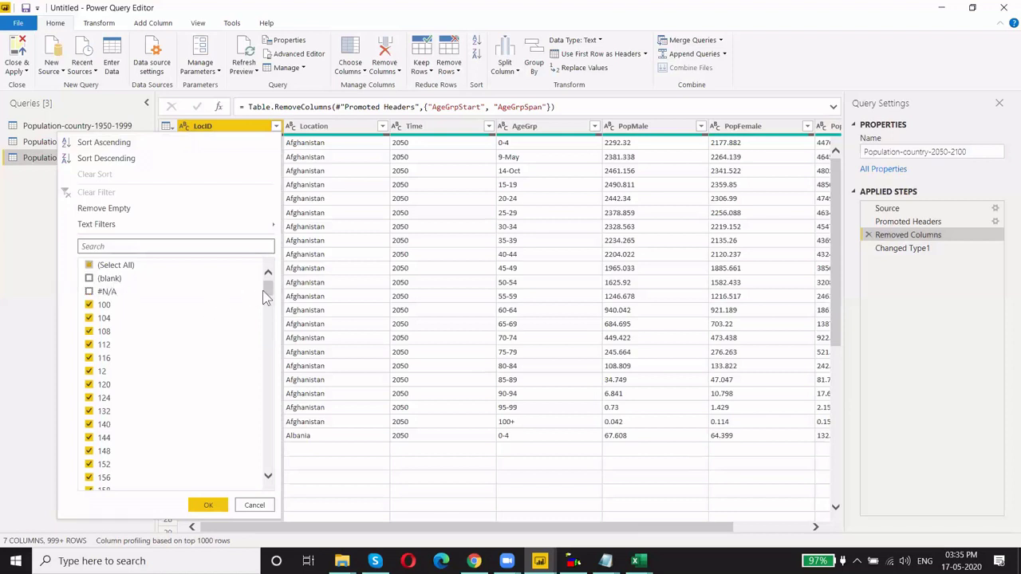
{"action": "left_click_drag", "start_coordinate": [265, 288], "coordinate": [268, 462]}
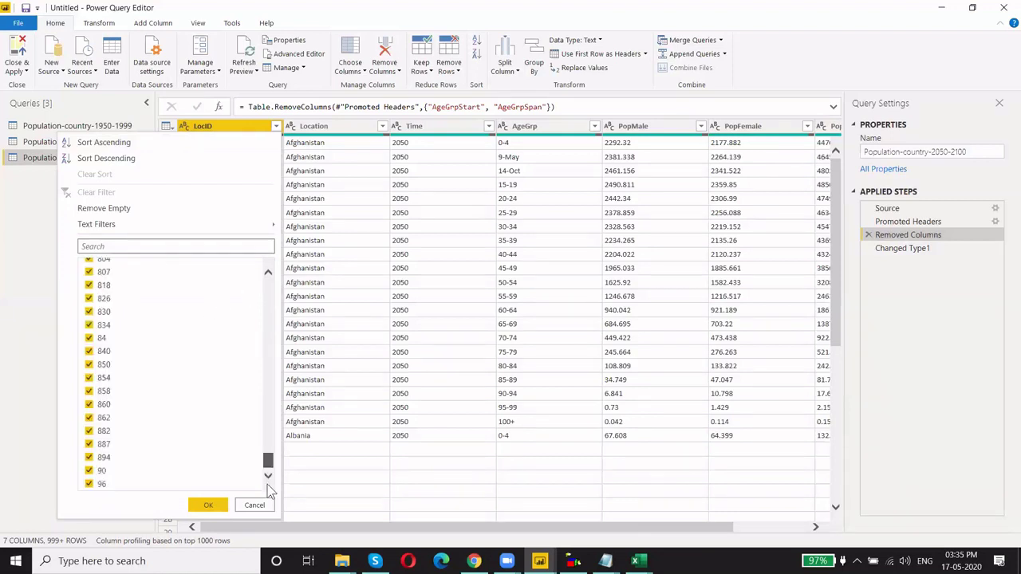
{"action": "left_click", "coordinate": [215, 505]}
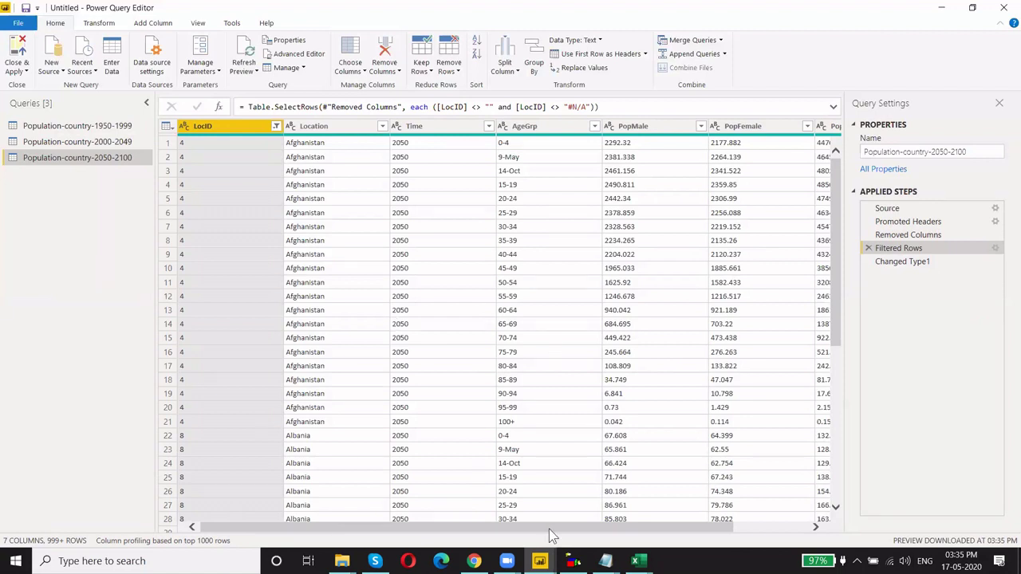
{"action": "left_click_drag", "start_coordinate": [549, 527], "coordinate": [693, 529]}
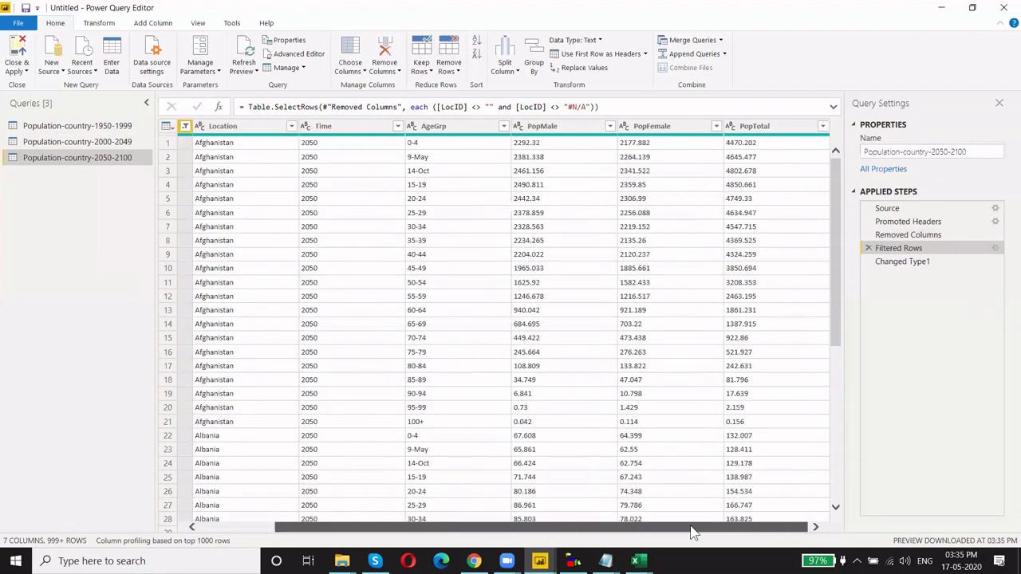
- Change PopTotal to Decimal Number, inserting it as a new step
{"action": "left_click", "coordinate": [731, 128]}
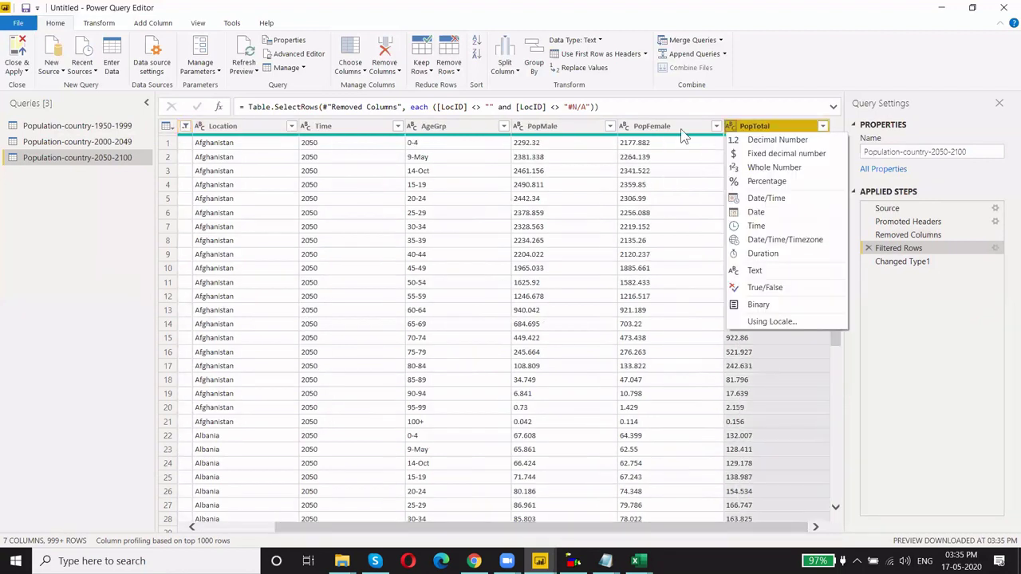
{"action": "left_click", "coordinate": [690, 542]}
{"action": "left_click", "coordinate": [731, 128]}
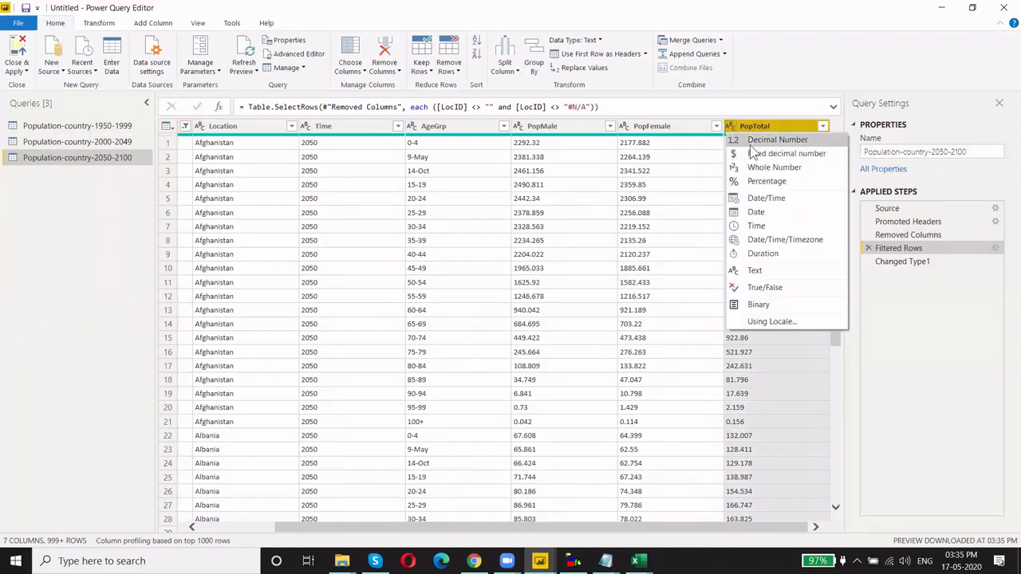
{"action": "left_click", "coordinate": [754, 141]}
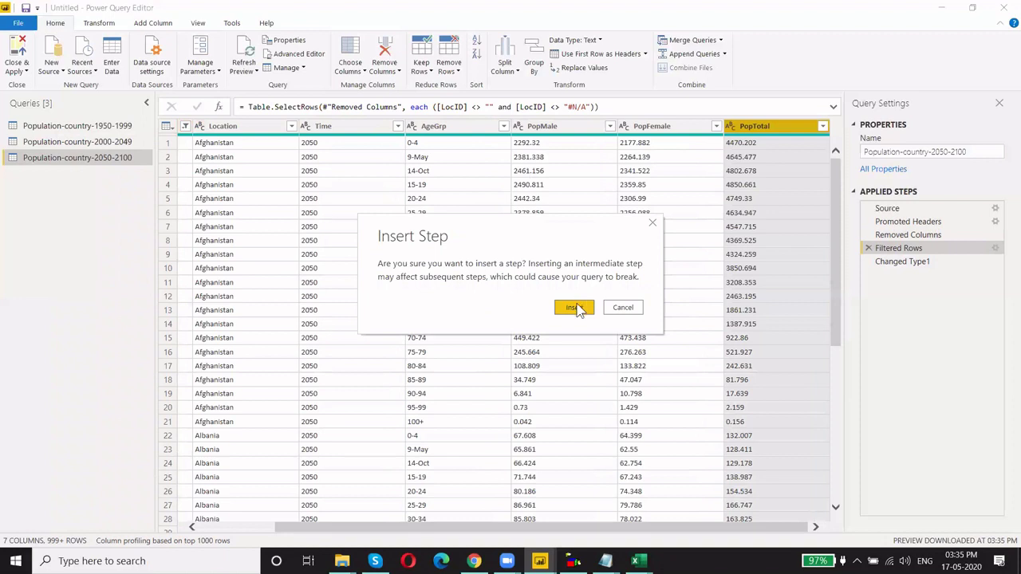
{"action": "left_click", "coordinate": [580, 307]}
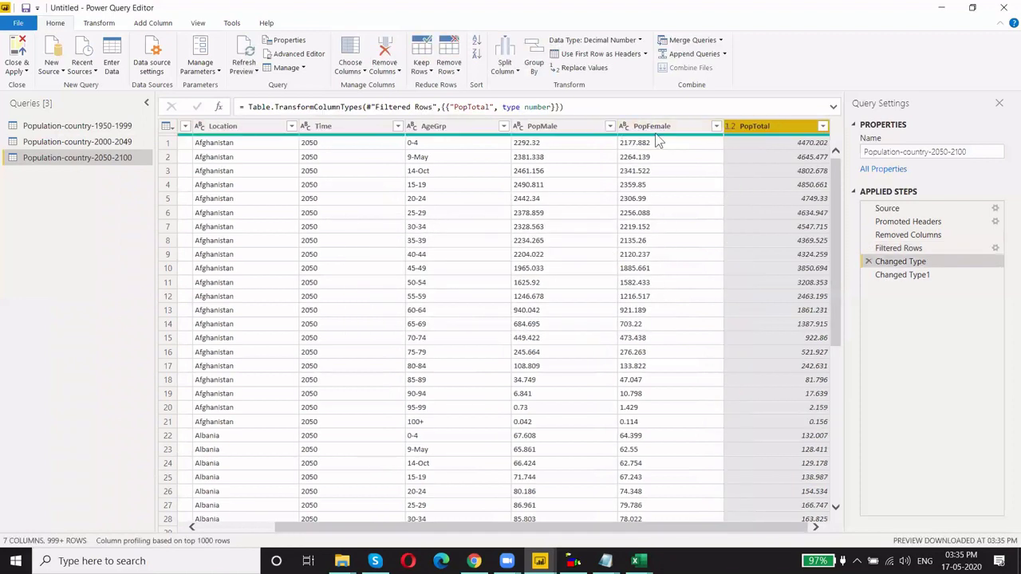
- Detect data types for PopMale and PopFemale, inserting it as a new step
{"action": "left_click", "coordinate": [657, 126]}
{"action": "left_click", "coordinate": [555, 128], "text": "ctrl"}
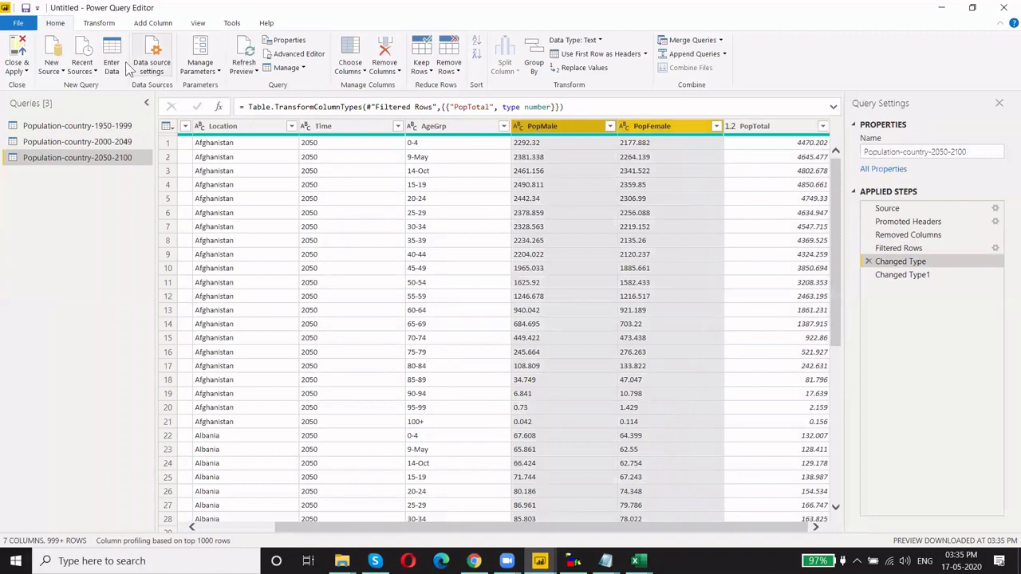
{"action": "left_click", "coordinate": [99, 23]}
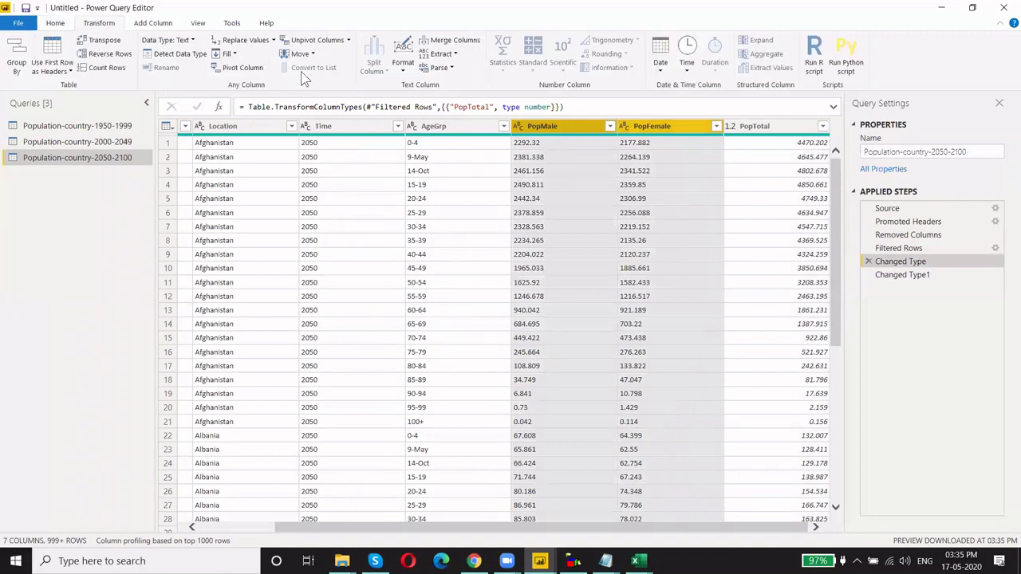
{"action": "left_click", "coordinate": [180, 58]}
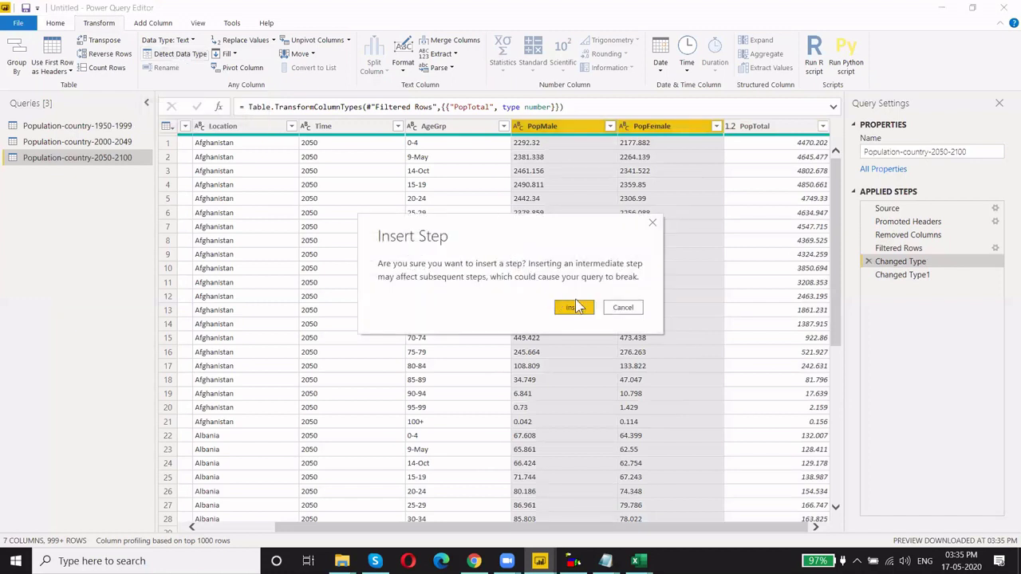
{"action": "left_click", "coordinate": [574, 306]}
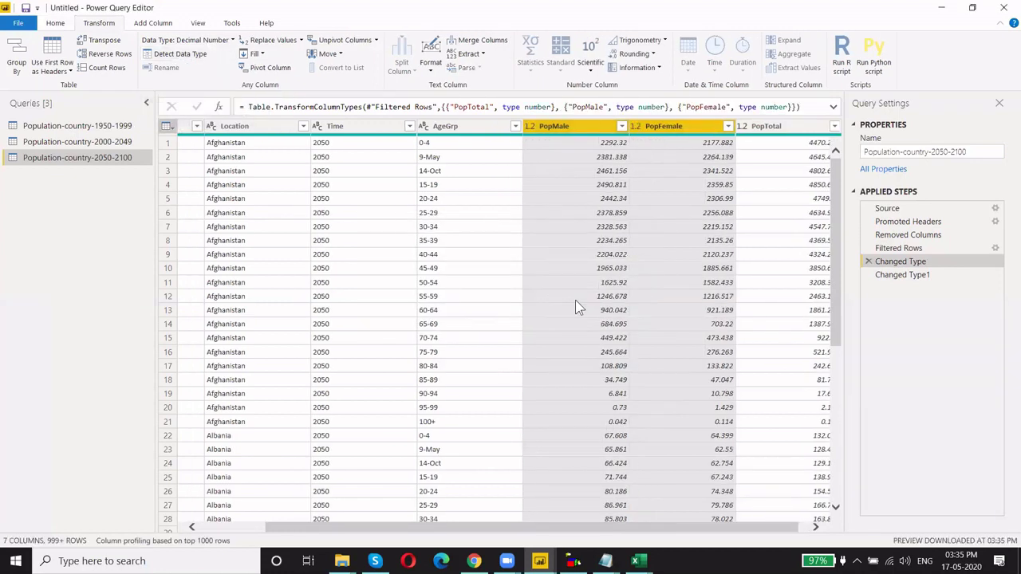
- Insert a step typing Time as Date (01-01-2050) and select the last applied step
{"action": "left_click", "coordinate": [320, 128]}
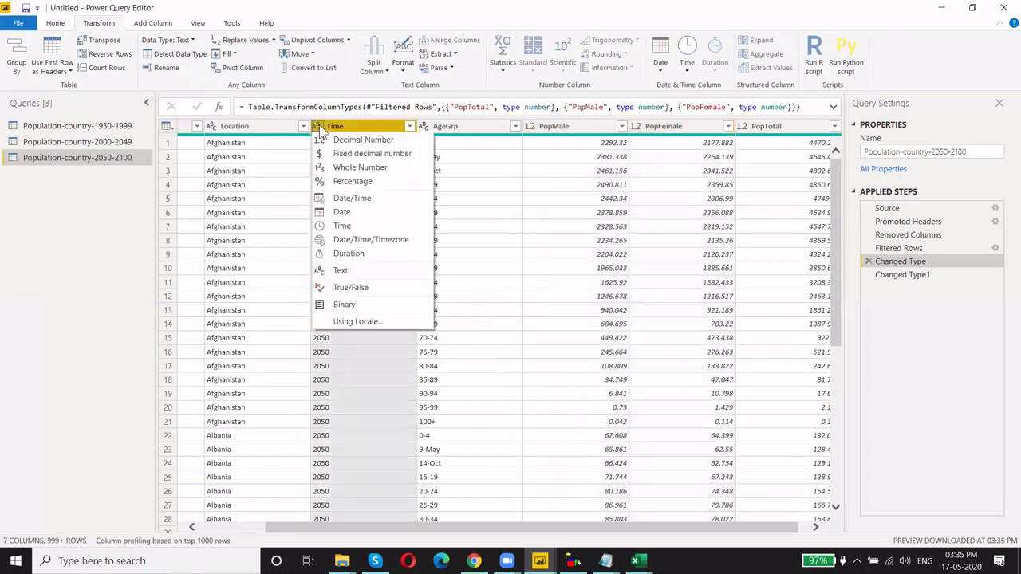
{"action": "left_click", "coordinate": [347, 212]}
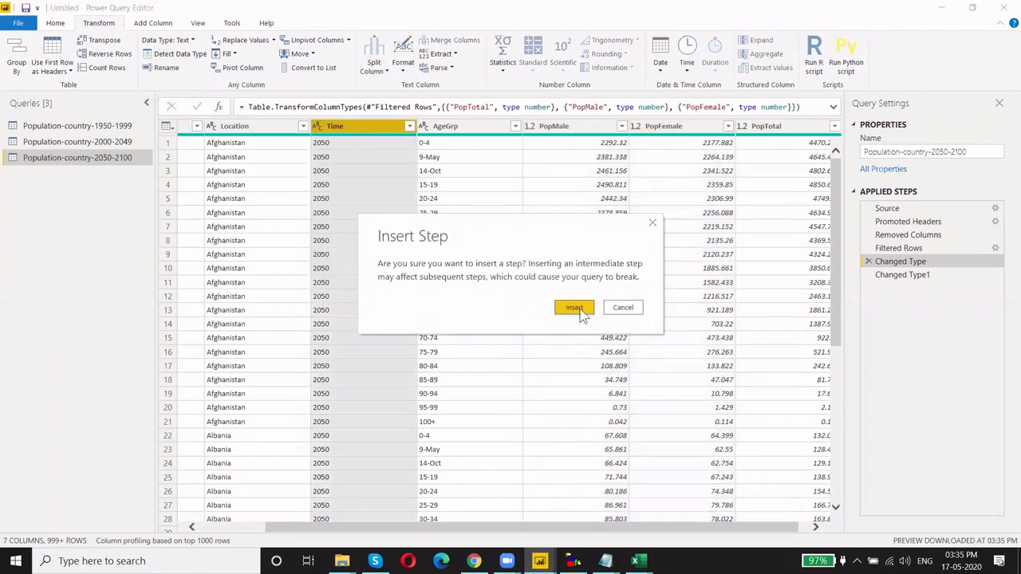
{"action": "left_click", "coordinate": [576, 309]}
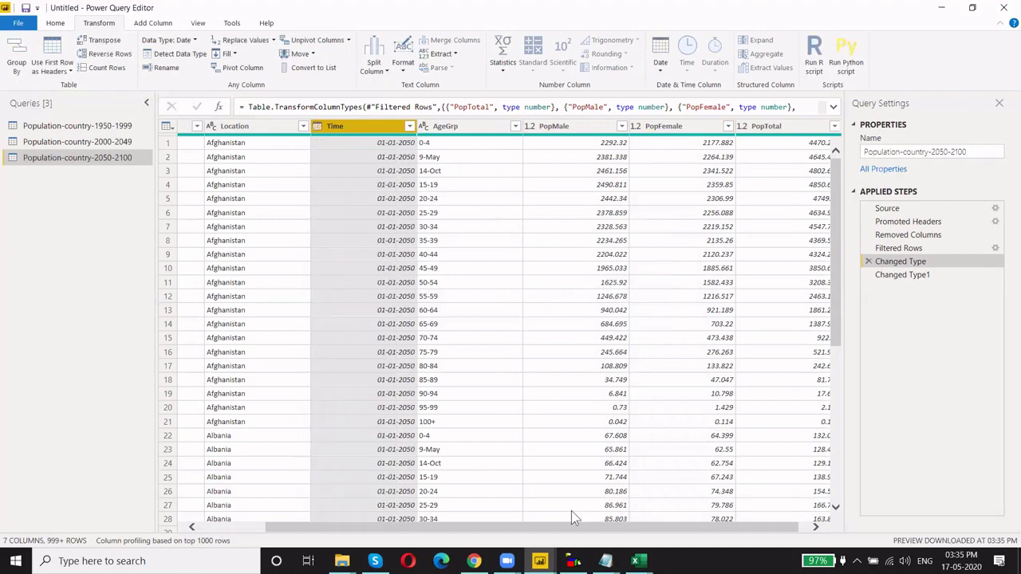
{"action": "left_click_drag", "start_coordinate": [467, 527], "coordinate": [397, 526]}
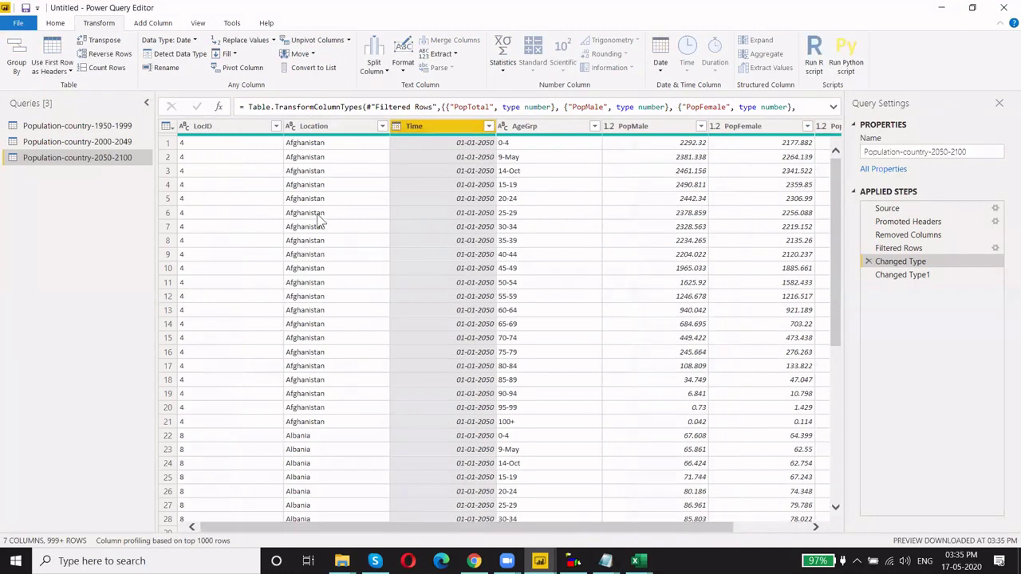
{"action": "left_click", "coordinate": [925, 275]}
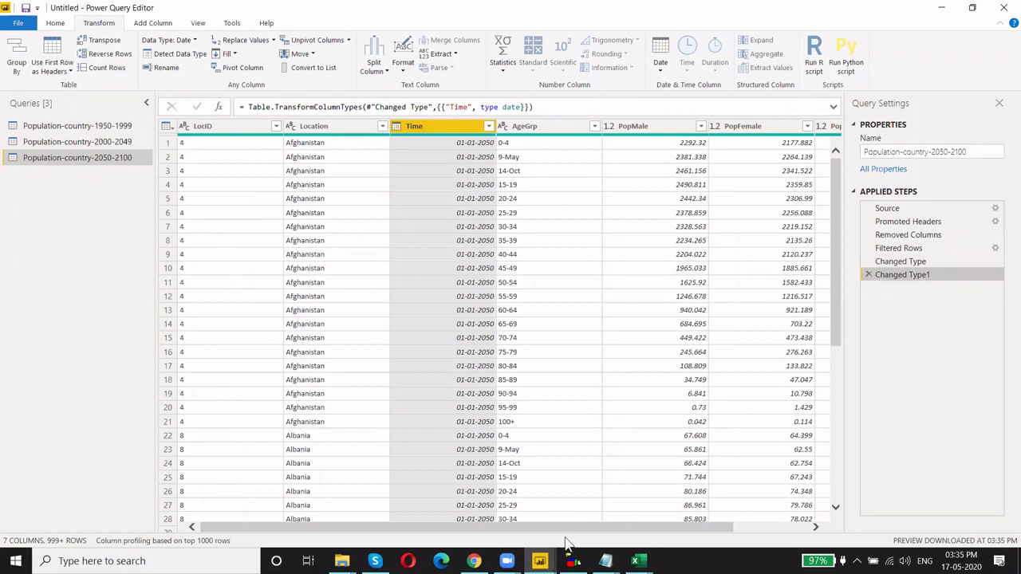
{"action": "left_click_drag", "start_coordinate": [574, 527], "coordinate": [726, 526]}
{"action": "left_click_drag", "start_coordinate": [652, 528], "coordinate": [475, 528]}
{"action": "left_click", "coordinate": [57, 24]}
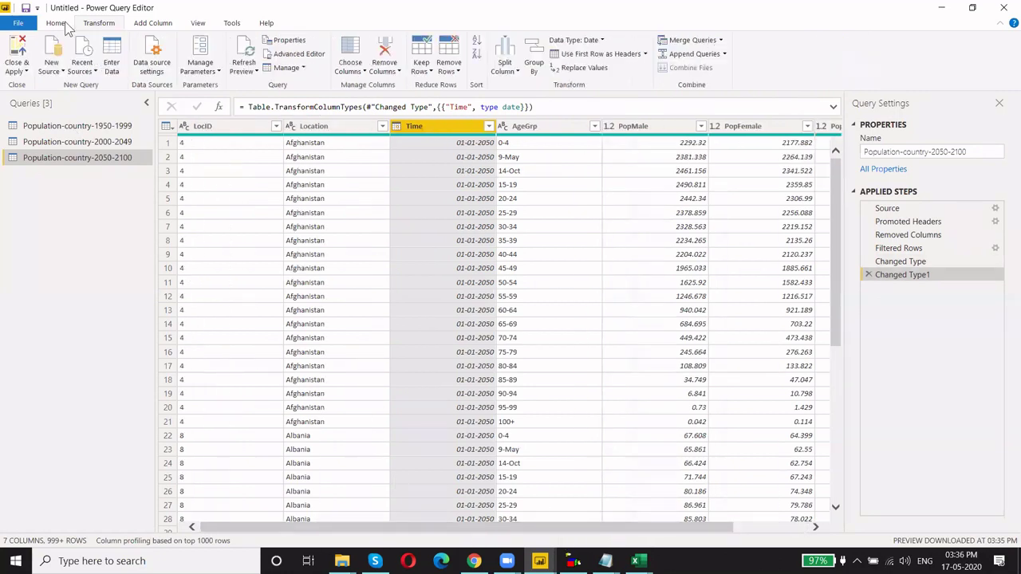
- Close & Apply to load the three population queries, then reopen Transform data
{"action": "left_click", "coordinate": [22, 72]}
{"action": "left_click", "coordinate": [36, 86]}
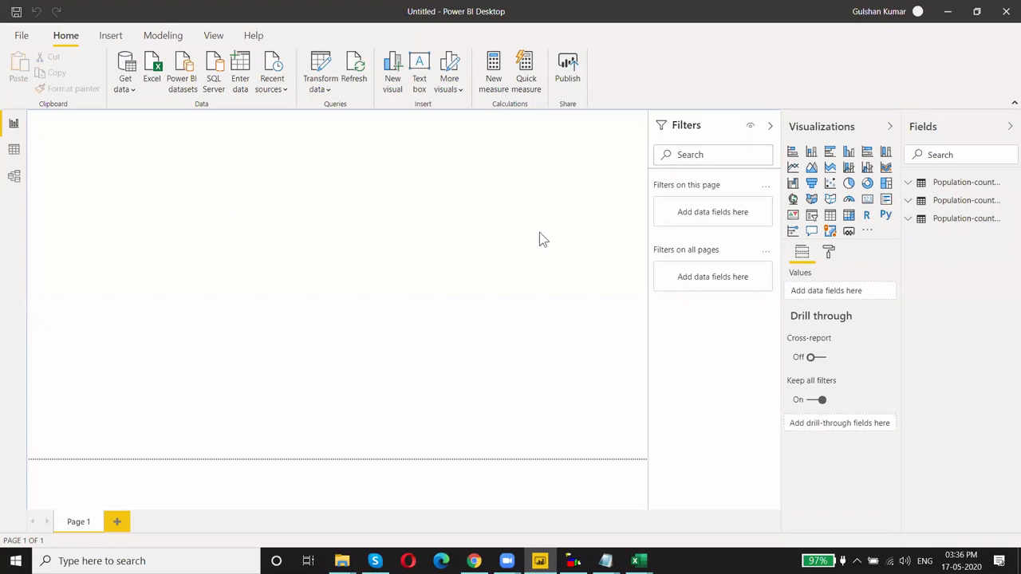
{"action": "left_click", "coordinate": [333, 62]}
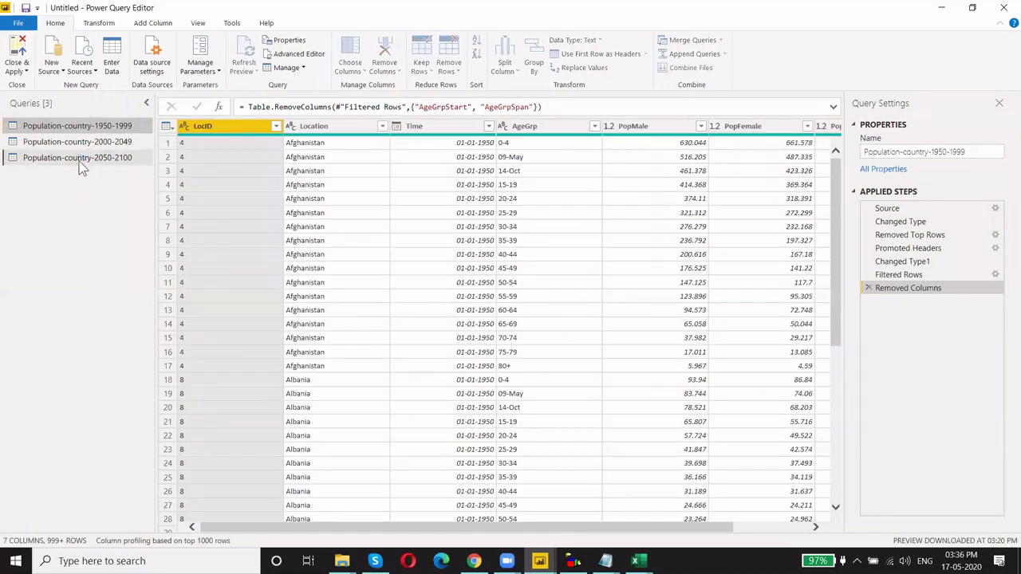
{"action": "left_click", "coordinate": [80, 160]}
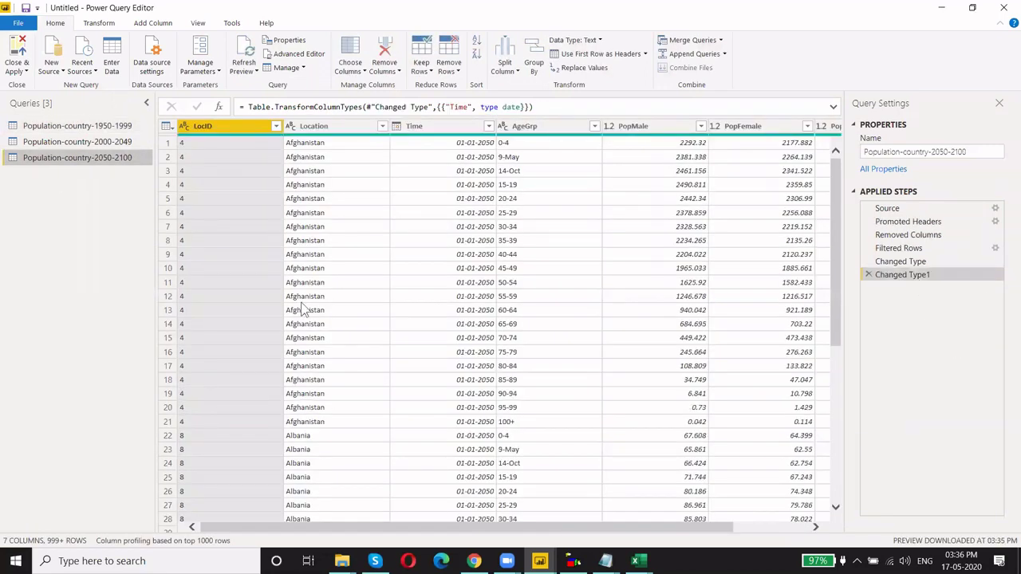
{"action": "left_click", "coordinate": [275, 126]}
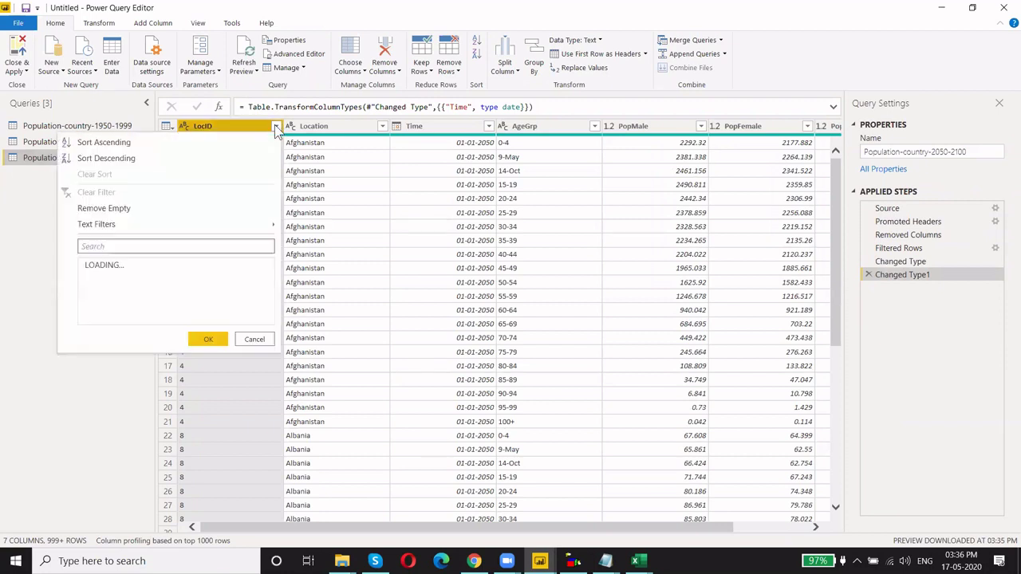
{"action": "left_click", "coordinate": [19, 312]}
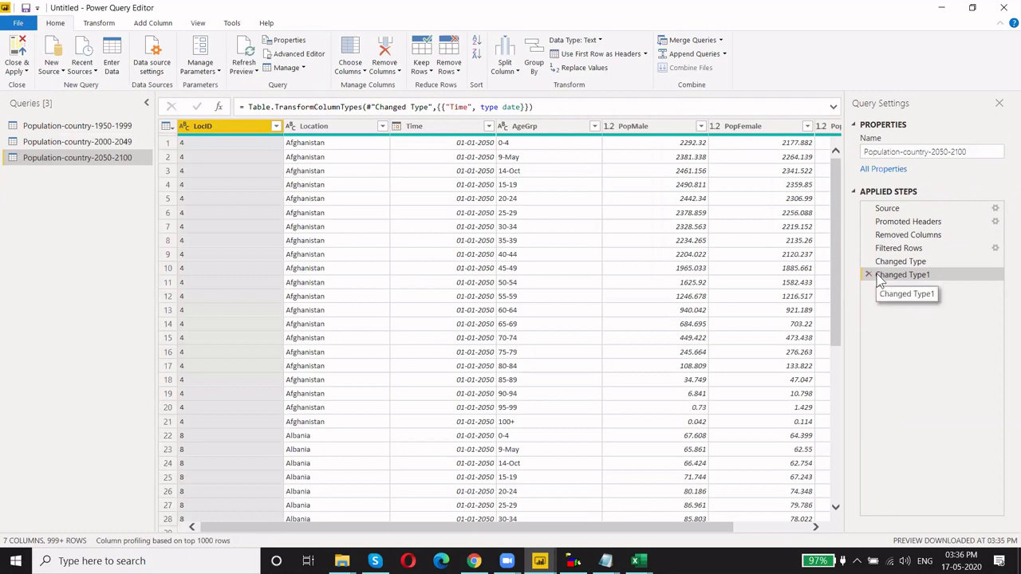
{"action": "left_click", "coordinate": [906, 211]}
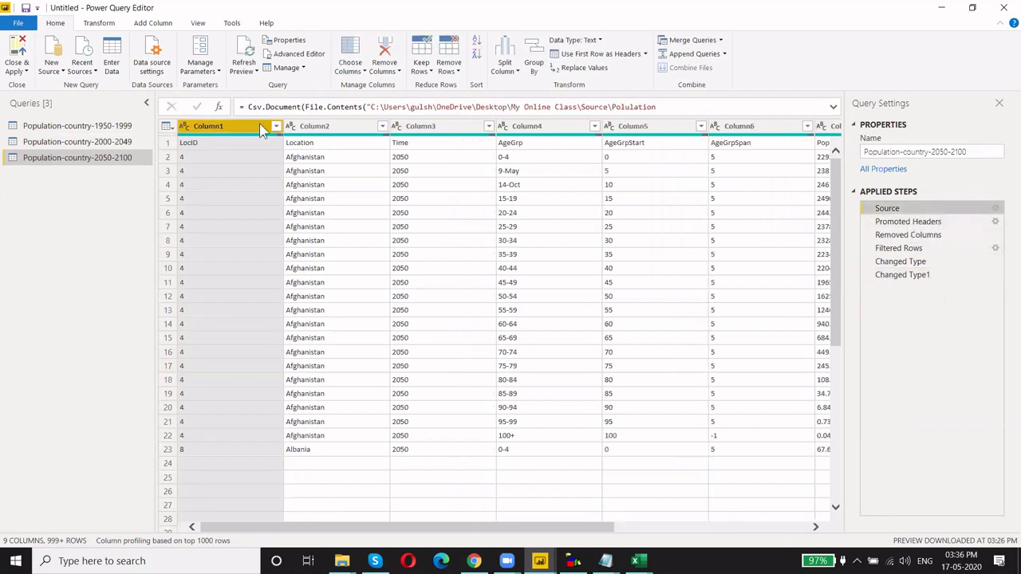
{"action": "left_click", "coordinate": [944, 235]}
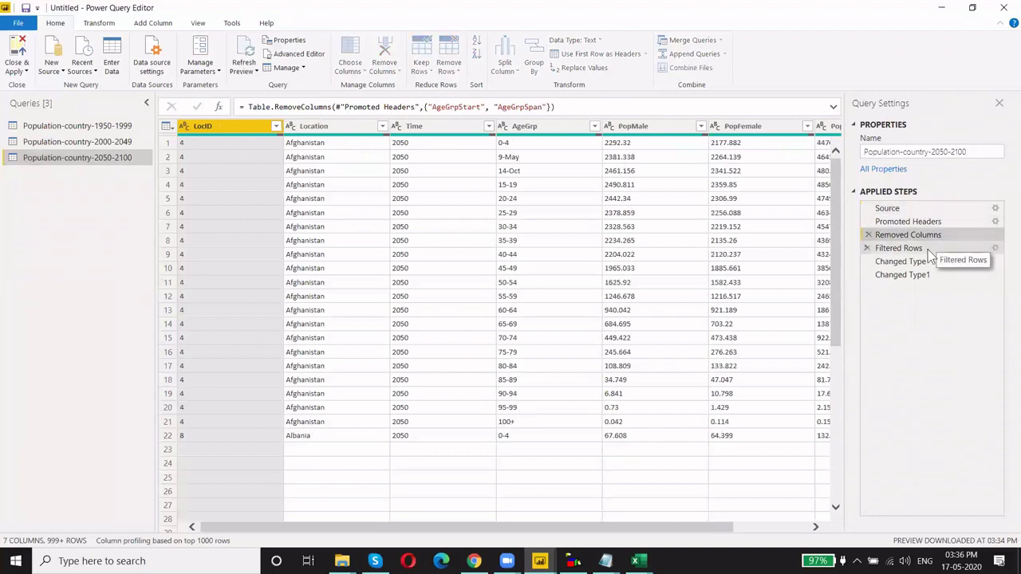
{"action": "left_click", "coordinate": [933, 248]}
{"action": "left_click", "coordinate": [928, 264]}
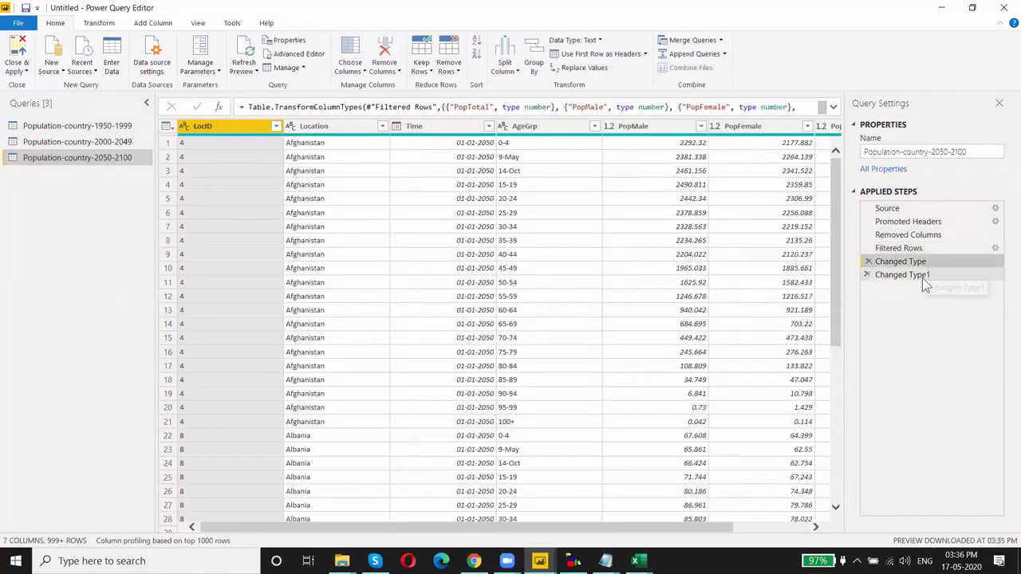
{"action": "left_click", "coordinate": [922, 277]}
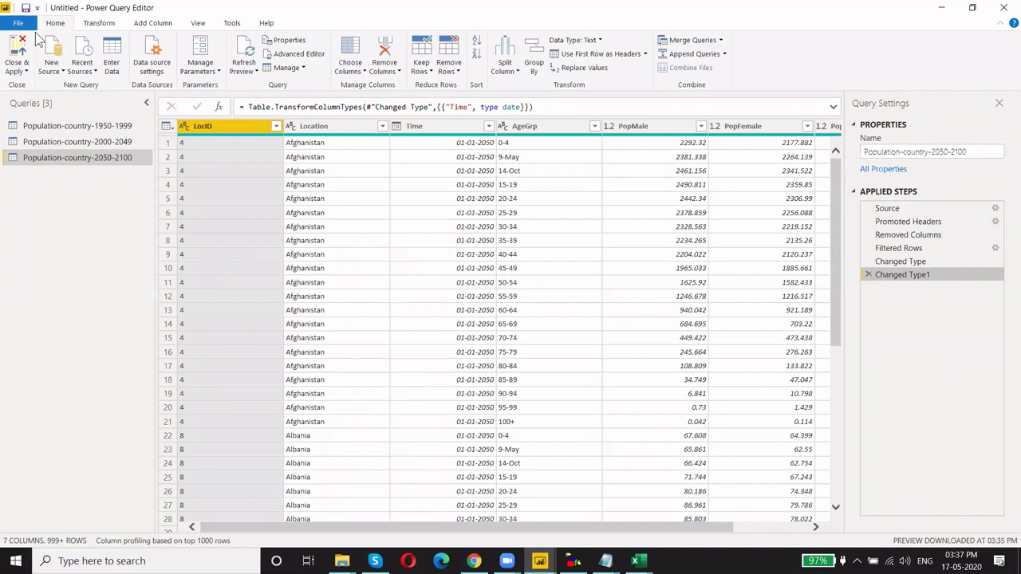
- Review the 1950-1999 and 2000-2049 previews, then switch to the Population-country-2050-2100 query
{"action": "left_click", "coordinate": [71, 128]}
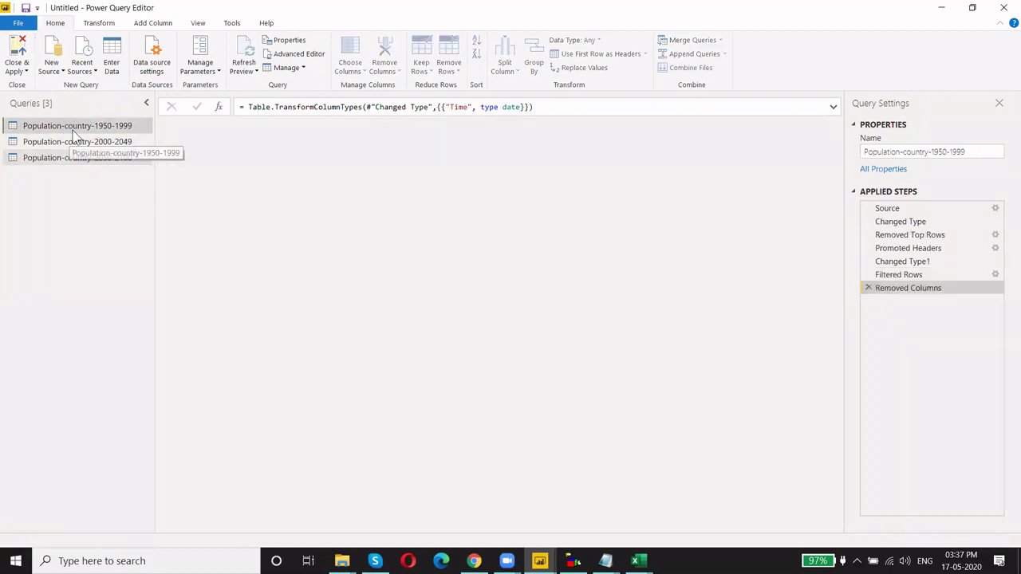
{"action": "mouse_move", "coordinate": [349, 529]}
{"action": "left_mouse_down"}
{"action": "mouse_move", "coordinate": [525, 534]}
{"action": "mouse_move", "coordinate": [240, 534]}
{"action": "left_mouse_up"}
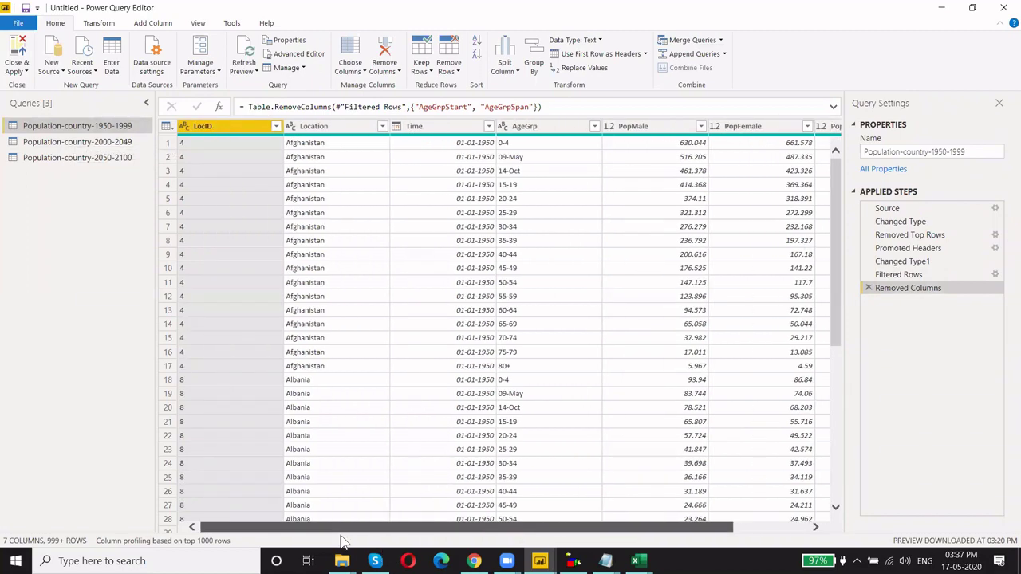
{"action": "left_click", "coordinate": [76, 144]}
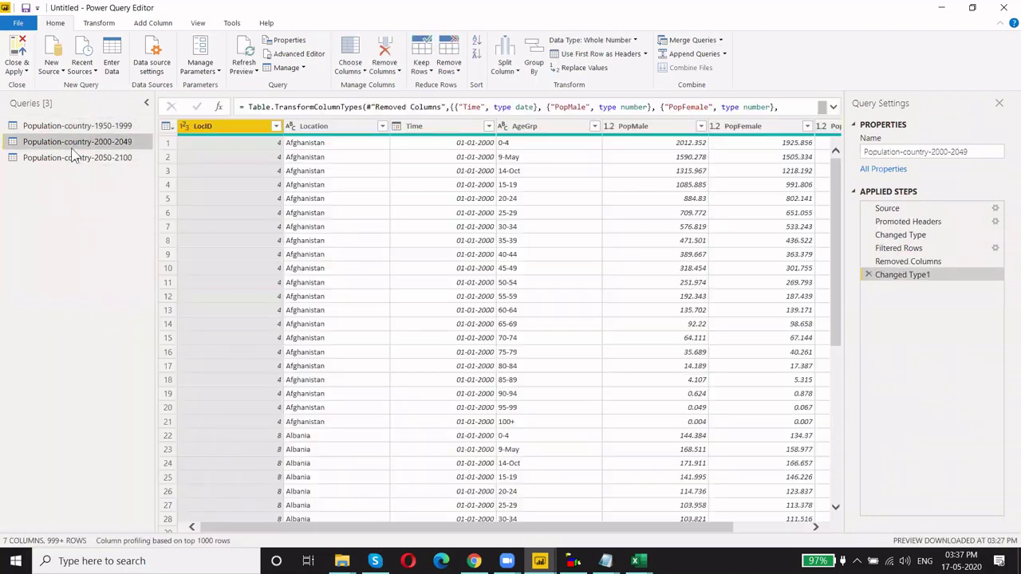
{"action": "left_click", "coordinate": [72, 163]}
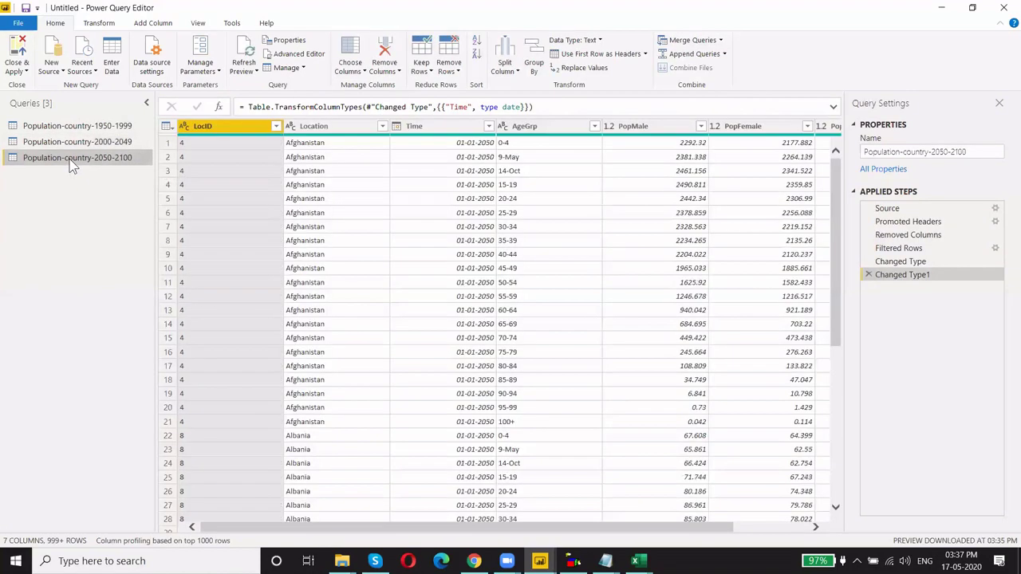
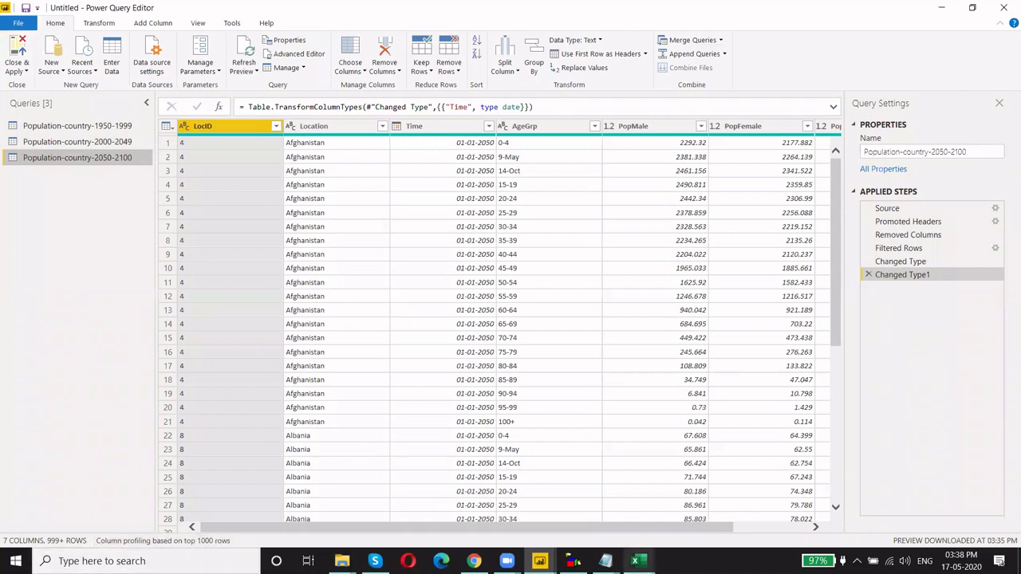
- Switch from Power Query Editor to the Book1 workbook in Excel
{"action": "left_click", "coordinate": [636, 561]}
{"action": "left_click", "coordinate": [575, 497]}
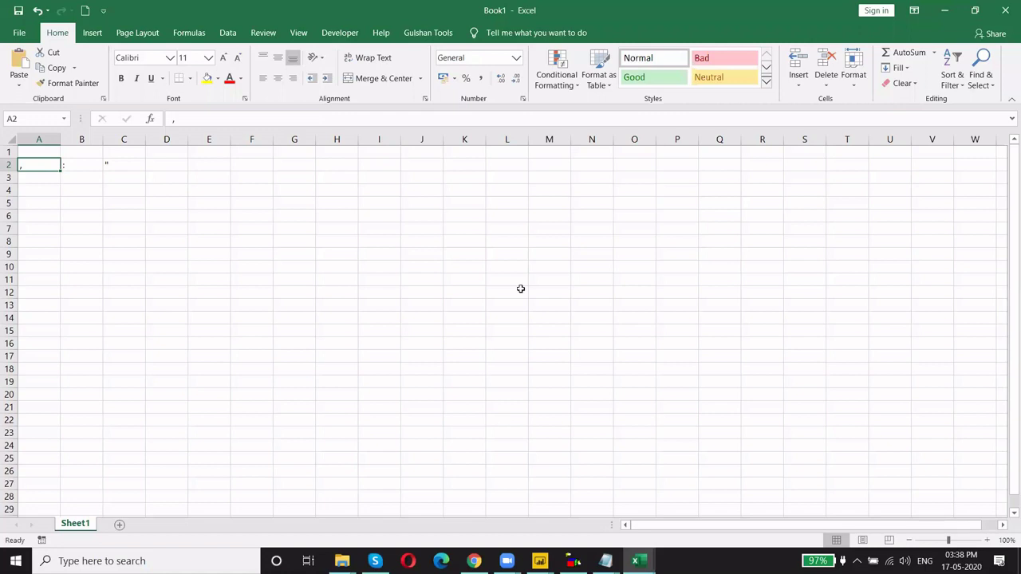
- Enter the headers A, B and C in H6:J6
{"action": "left_click", "coordinate": [366, 220]}
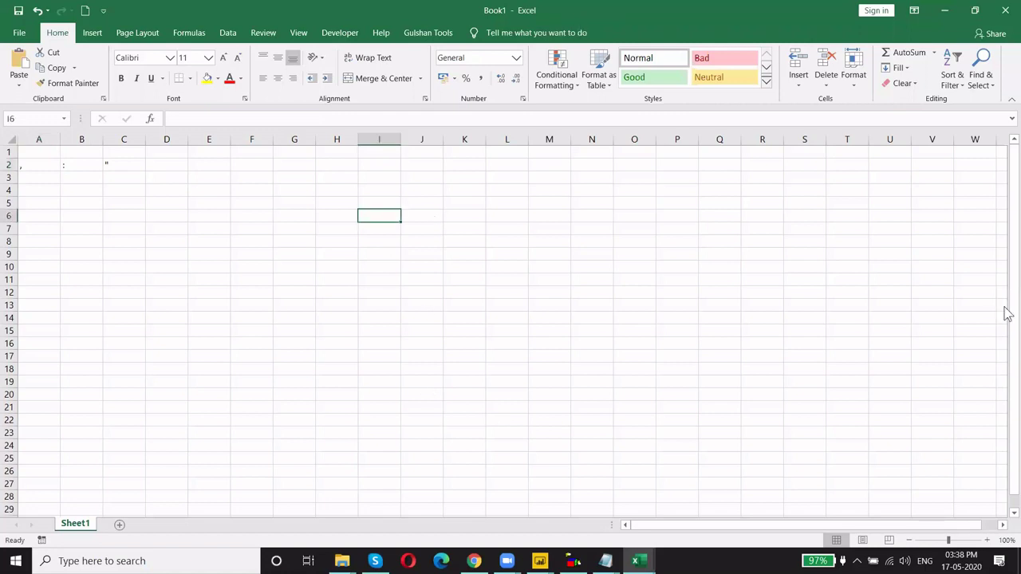
{"action": "key", "text": "Left"}
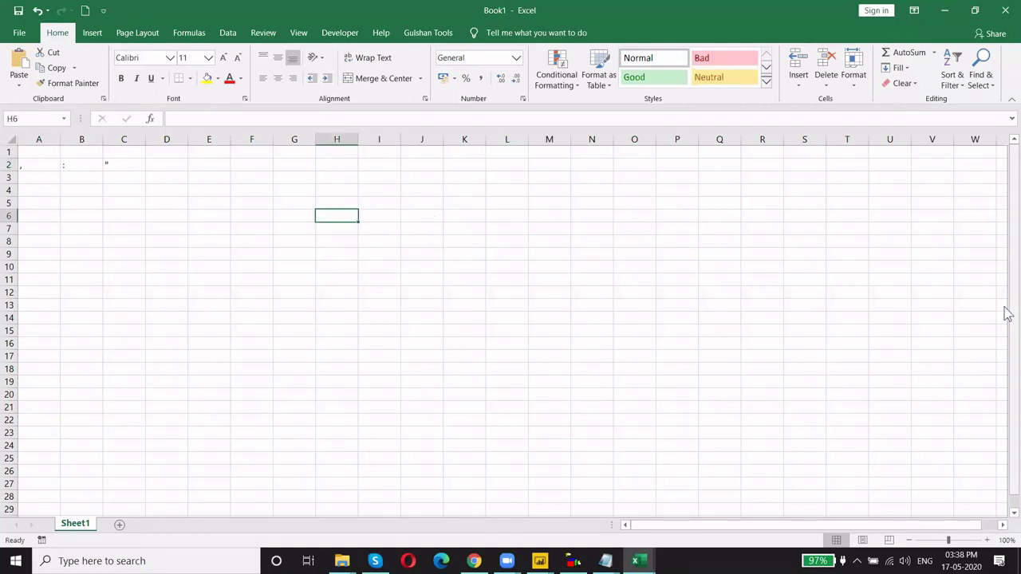
{"action": "type", "text": "A"}
{"action": "key", "text": "Tab"}
{"action": "type", "text": "B"}
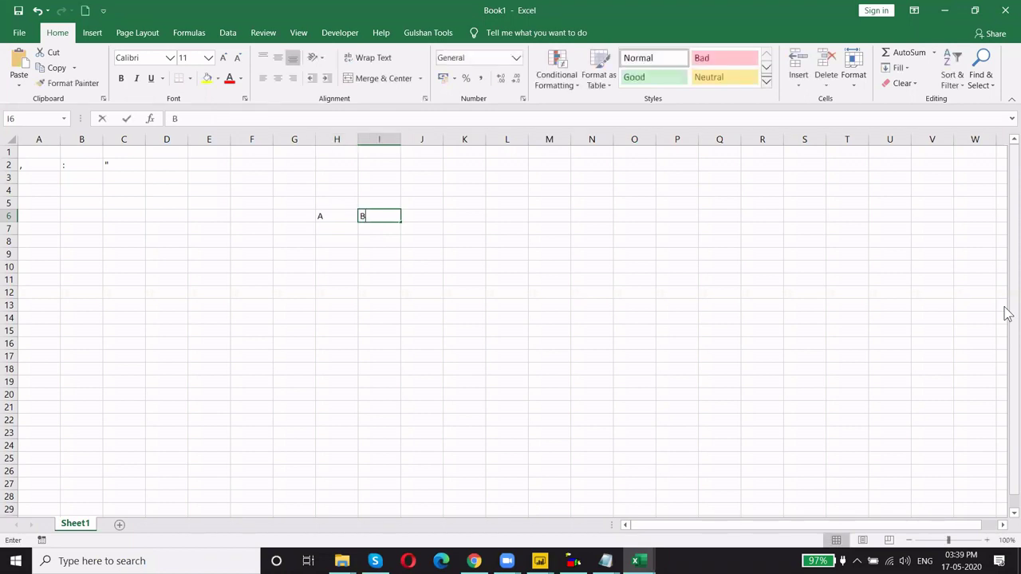
{"action": "key", "text": "Tab"}
{"action": "type", "text": "C"}
{"action": "key", "text": "Down"}
{"action": "key", "text": "Left"}
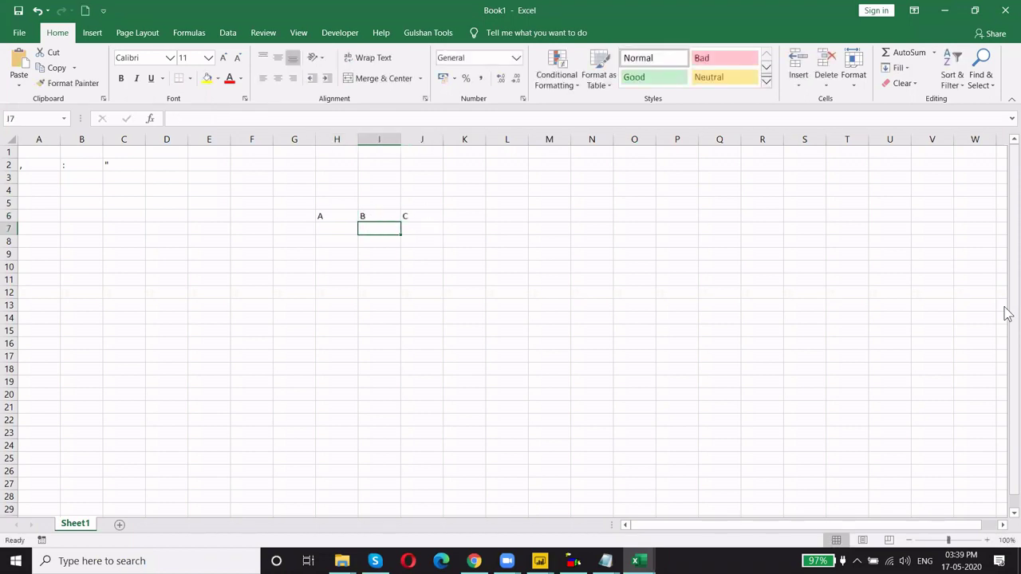
{"action": "key", "text": "Left"}
- Enter =RANDBETWEEN(10,15) in H7
{"action": "type", "text": "=rand"}
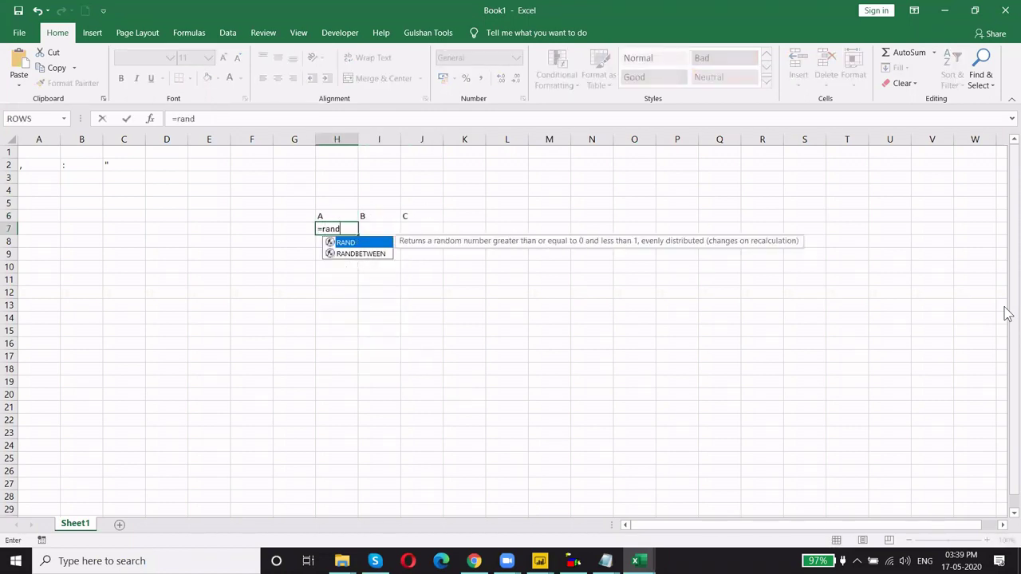
{"action": "key", "text": "Down"}
{"action": "key", "text": "Tab"}
{"action": "type", "text": "10,"}
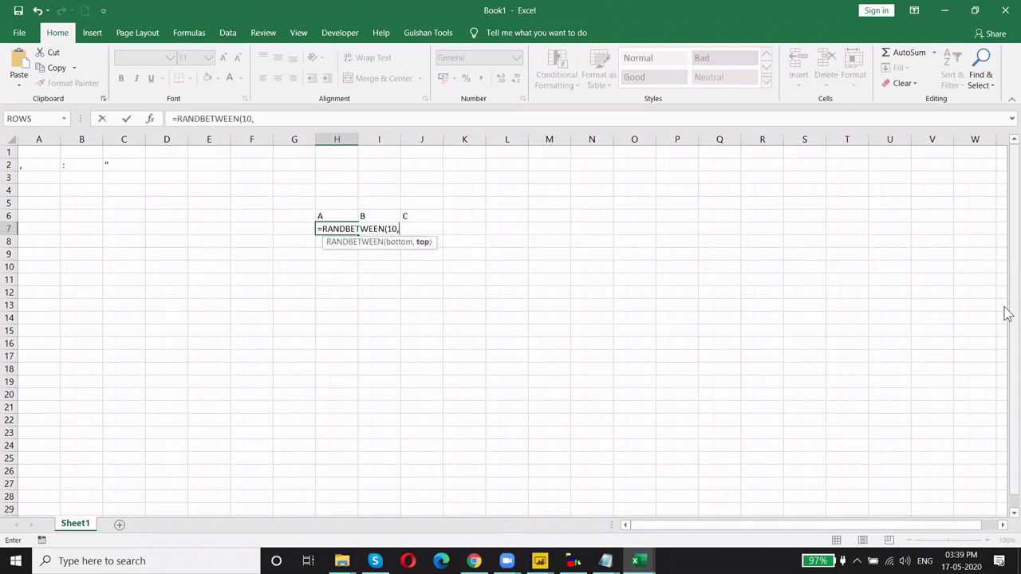
{"action": "type", "text": "15)("}
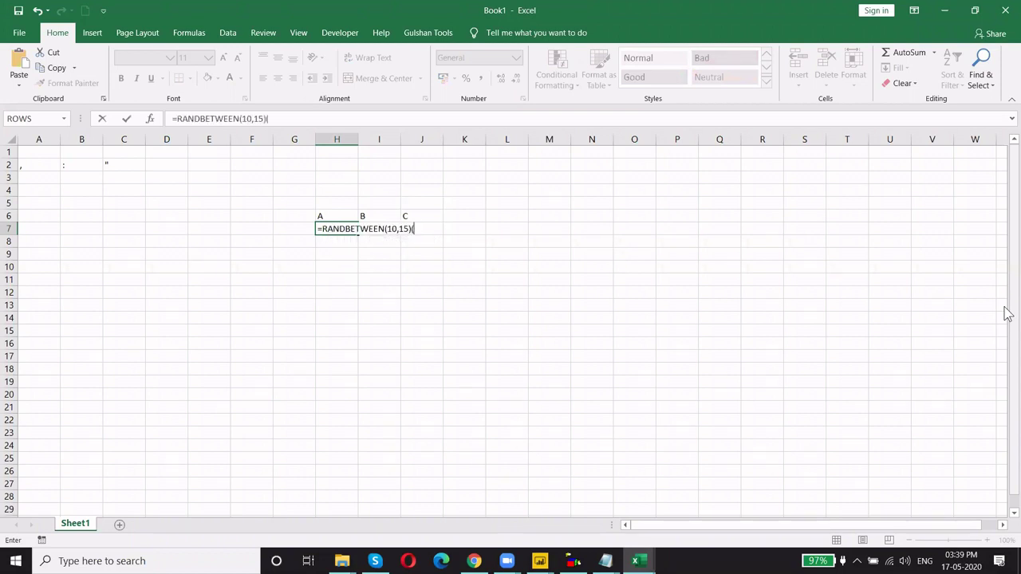
{"action": "key", "text": "Return"}
{"action": "key", "text": "Return"}
{"action": "key", "text": "BackSpace"}
{"action": "key", "text": "Return"}
{"action": "key", "text": "Up"}
- Fill the RANDBETWEEN formula across H7:J26
{"action": "key", "text": "shift+Down"}
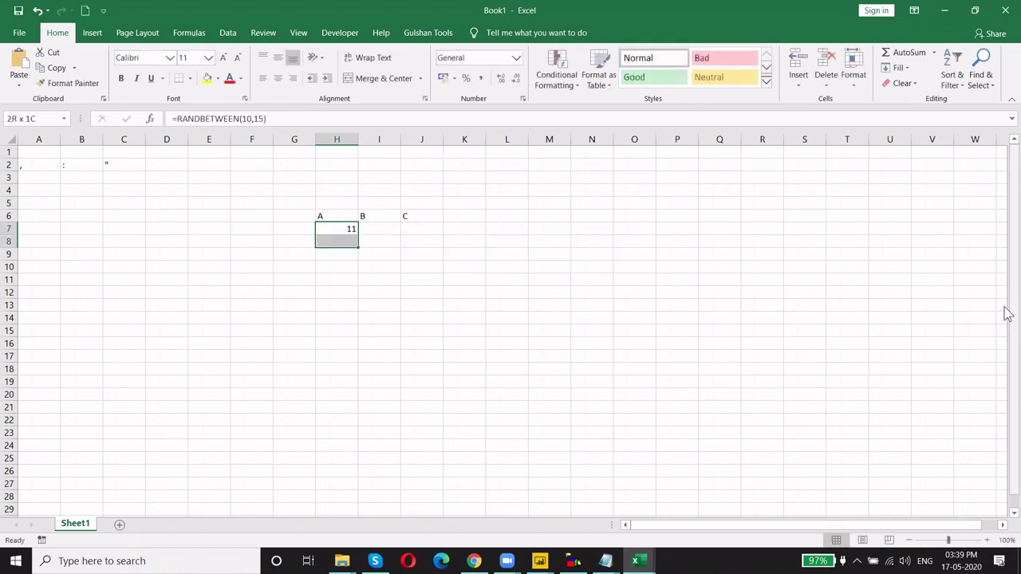
{"action": "key", "text": "shift+Down"}
{"action": "key", "text": "shift+Down"}
{"action": "key", "text": "shift+Down"}
{"action": "key", "text": "shift+Down"}
{"action": "key", "text": "shift+Down"}
{"action": "key", "text": "shift+Down"}
{"action": "key", "text": "shift+Down"}
{"action": "key", "text": "shift+Down"}
{"action": "key", "text": "shift+Down"}
{"action": "key", "text": "shift+Right"}
{"action": "key", "text": "shift+Right"}
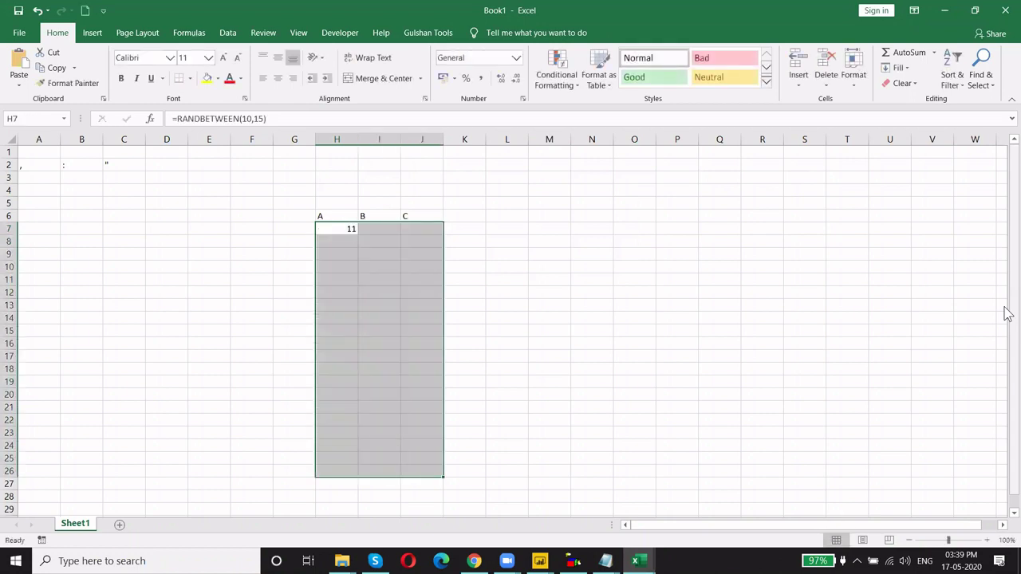
{"action": "key", "text": "ctrl+d"}
{"action": "key", "text": "ctrl+r"}
{"action": "key", "text": "Up"}
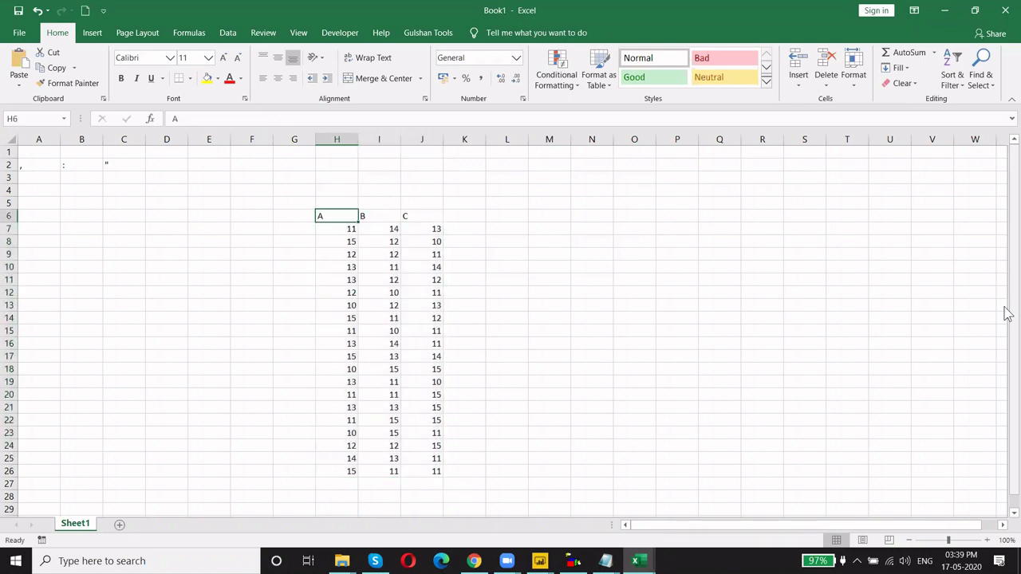
{"action": "key", "text": "Right"}
{"action": "key", "text": "Left"}
{"action": "key", "text": "Left"}
- Fill G7:G26 with placeholder text TDT
{"action": "key", "text": "Down"}
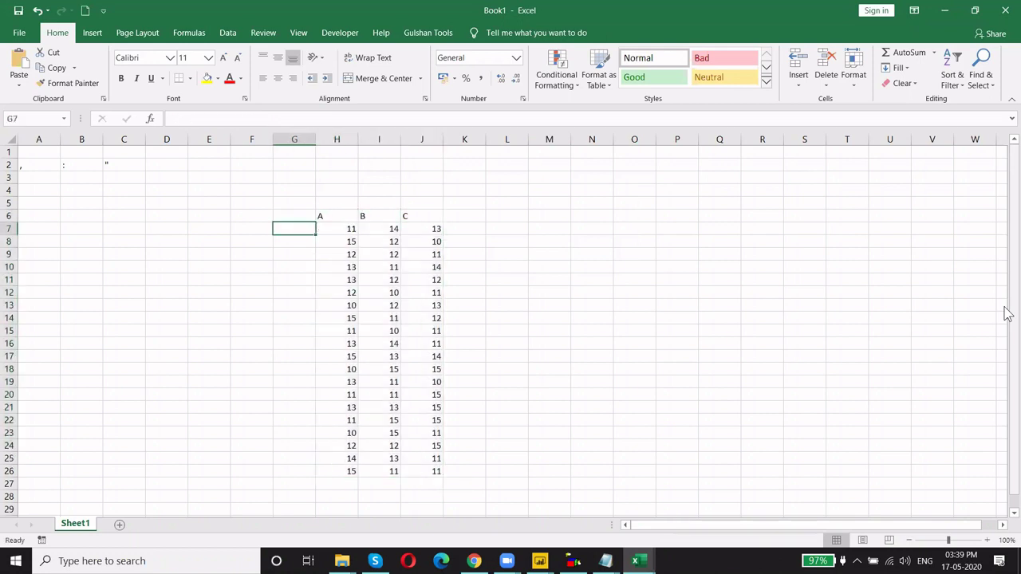
{"action": "type", "text": "TDT"}
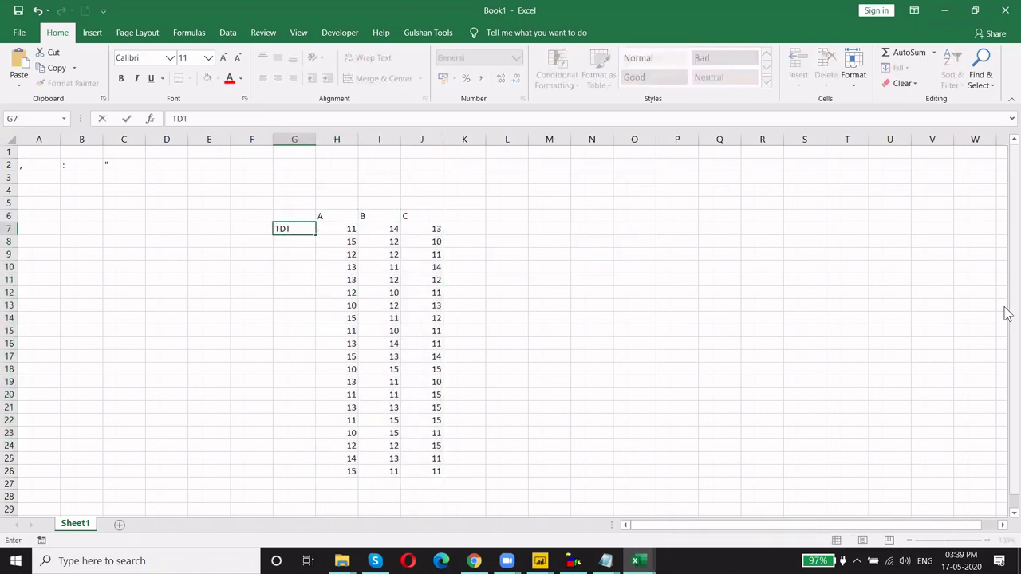
{"action": "key", "text": "ctrl+Return"}
{"action": "key", "text": "shift+Down"}
{"action": "key", "text": "shift+Down"}
{"action": "key", "text": "shift+Down"}
{"action": "key", "text": "shift+Down"}
{"action": "key", "text": "shift+Down"}
{"action": "key", "text": "shift+Down"}
{"action": "key", "text": "shift+Down"}
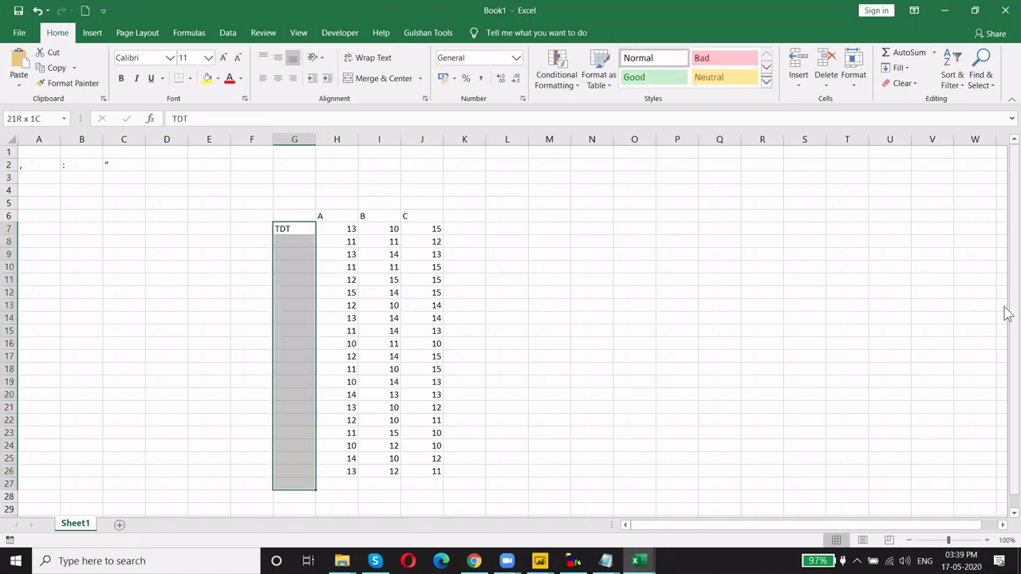
{"action": "key", "text": "shift+Up"}
{"action": "key", "text": "ctrl+d"}
{"action": "key", "text": "Right"}
{"action": "key", "text": "Left"}
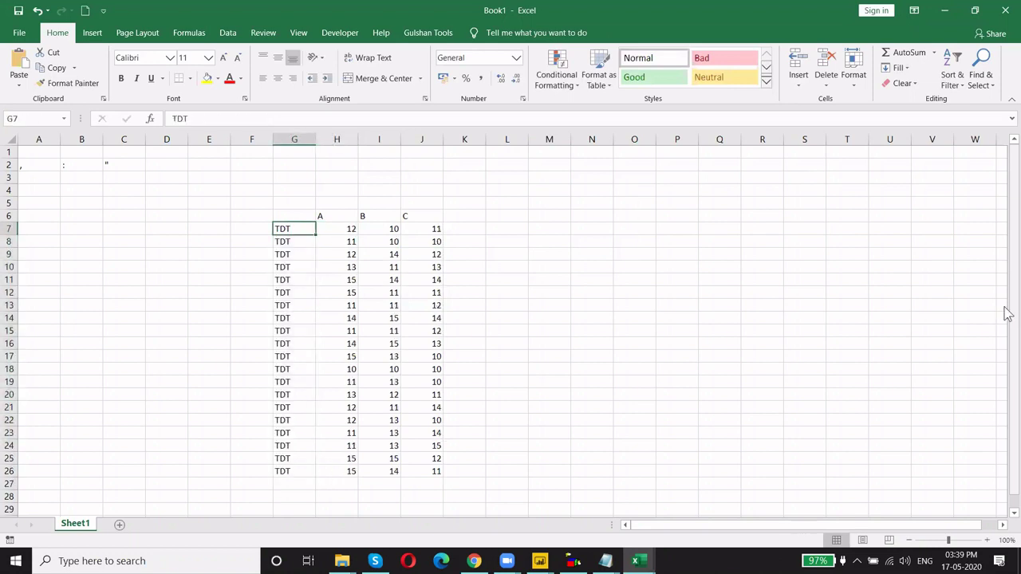
- Enter today's date, 17-05-2020, in G7 and G8
{"action": "key", "text": "ctrl+semicolon"}
{"action": "key", "text": "Return"}
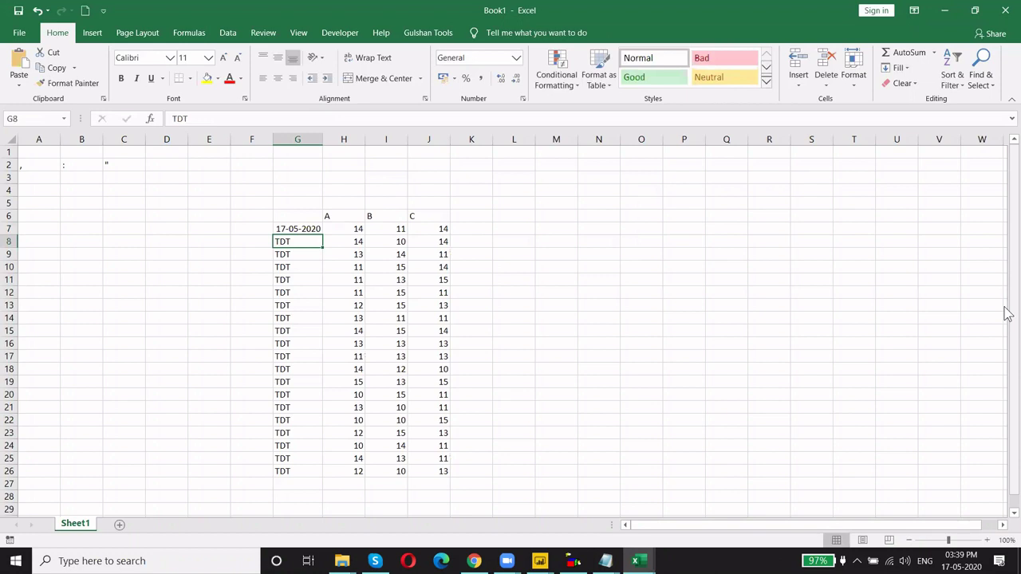
{"action": "key", "text": "ctrl+semicolon"}
{"action": "key", "text": "Return"}
{"action": "key", "text": "Up"}
{"action": "key", "text": "Up"}
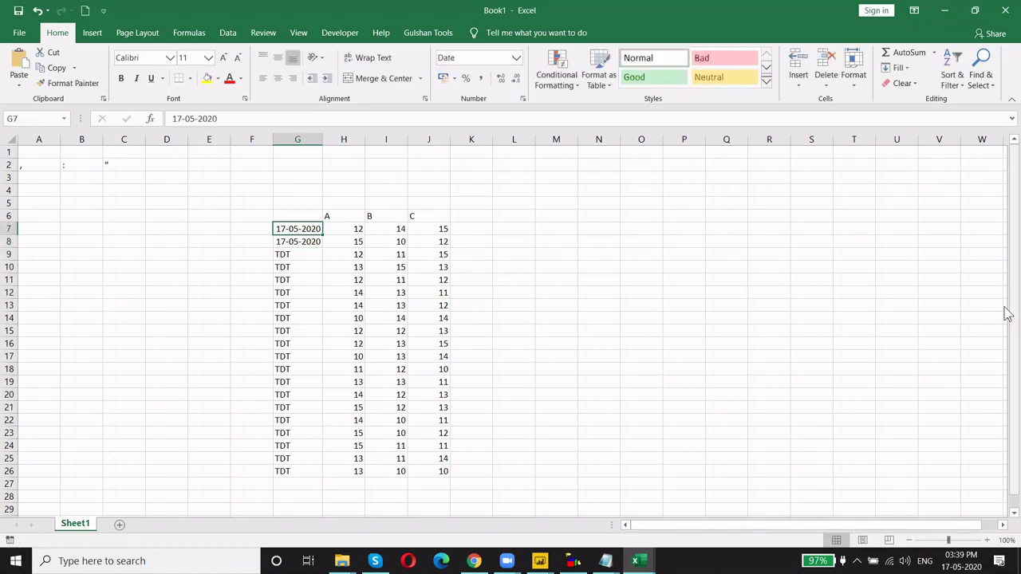
{"action": "key", "text": "Down"}
- Change G8 to 18-05-2020 and extend the daily dates down to 05-06-2020
{"action": "key", "text": "F2"}
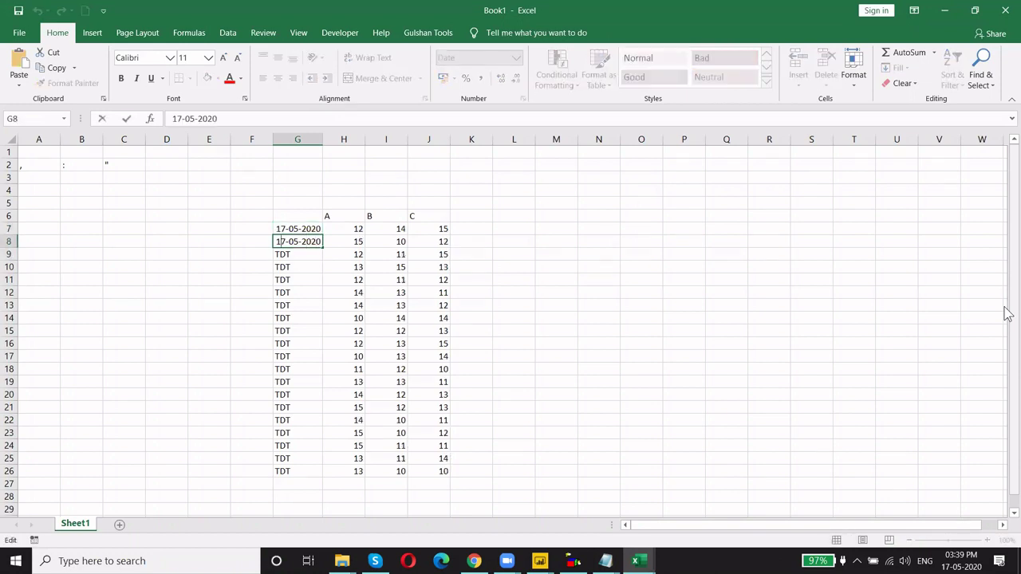
{"action": "key", "text": "Right"}
{"action": "key", "text": "BackSpace"}
{"action": "type", "text": "8"}
{"action": "type", "text": "\\"}
{"action": "key", "text": "Left"}
{"action": "key", "text": "Left"}
{"action": "key", "text": "Left"}
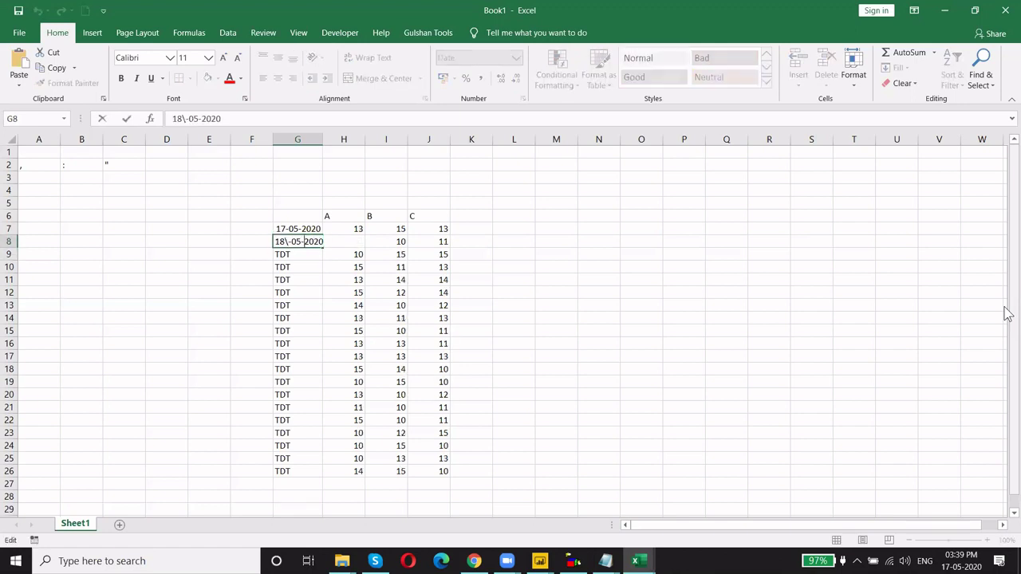
{"action": "key", "text": "Left"}
{"action": "key", "text": "Left"}
{"action": "key", "text": "Left"}
{"action": "key", "text": "BackSpace"}
{"action": "key", "text": "Return"}
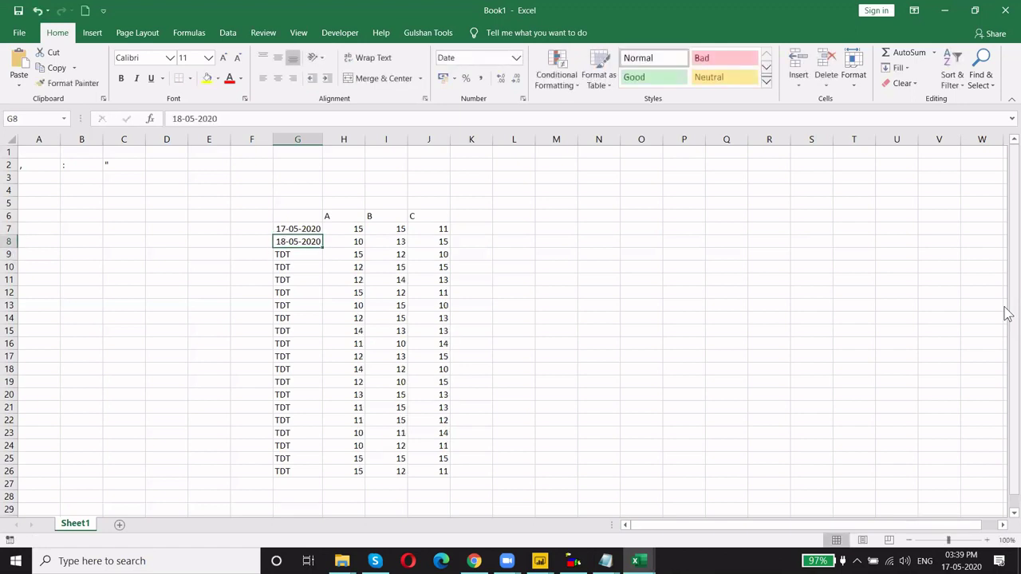
{"action": "key", "text": "Up"}
{"action": "key", "text": "Up"}
{"action": "key", "text": "shift+Down"}
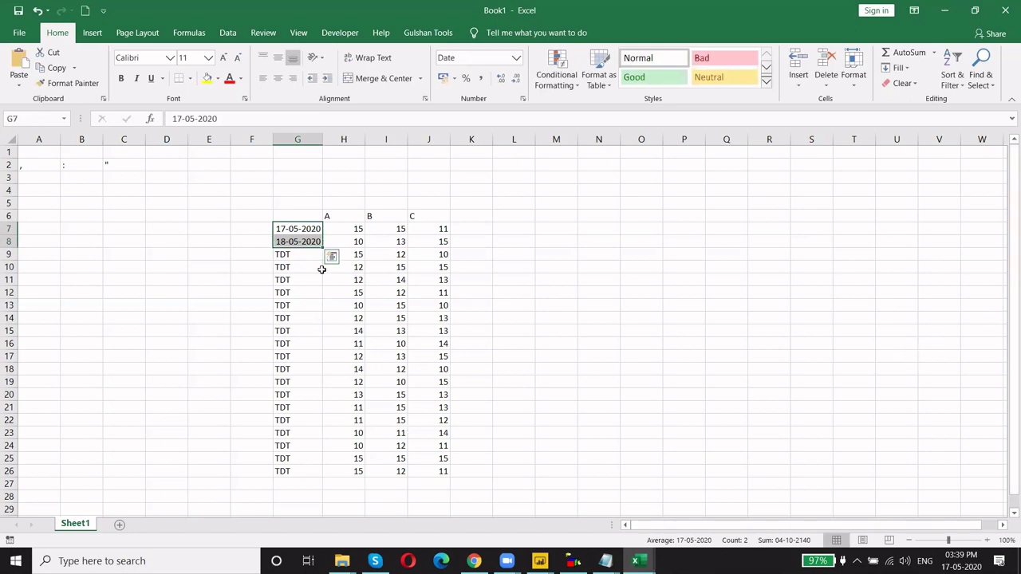
{"action": "double_click", "coordinate": [323, 248]}
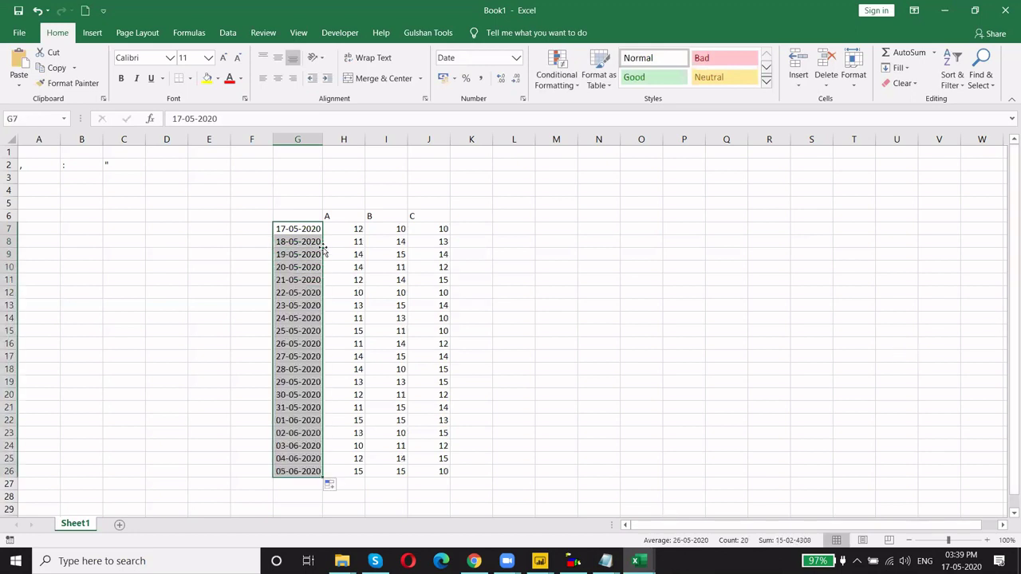
- Add the Date header in G6 and copy the whole table G6:J26
{"action": "key", "text": "Up"}
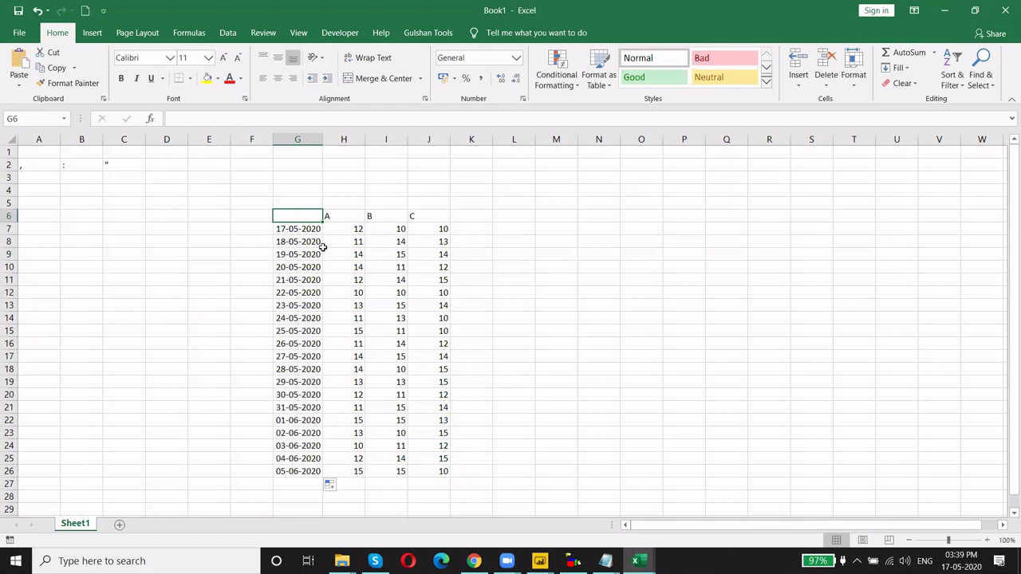
{"action": "type", "text": "Date"}
{"action": "key", "text": "Return"}
{"action": "key", "text": "Up"}
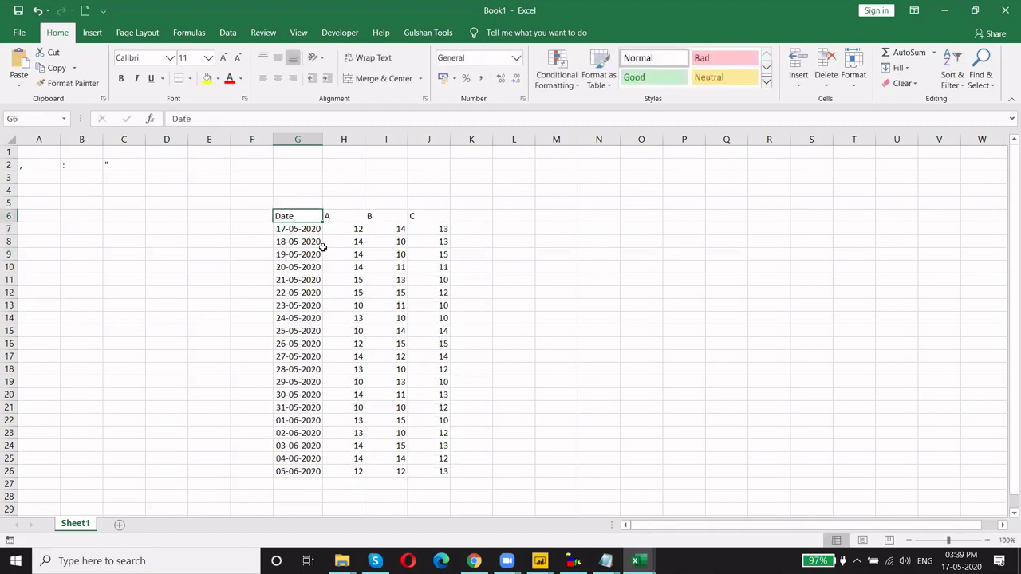
{"action": "key", "text": "ctrl+a"}
{"action": "key", "text": "ctrl+c"}
- Copy the Date/A/B/C header row and paste it to the right for a second block
{"action": "key", "text": "ctrl+Up"}
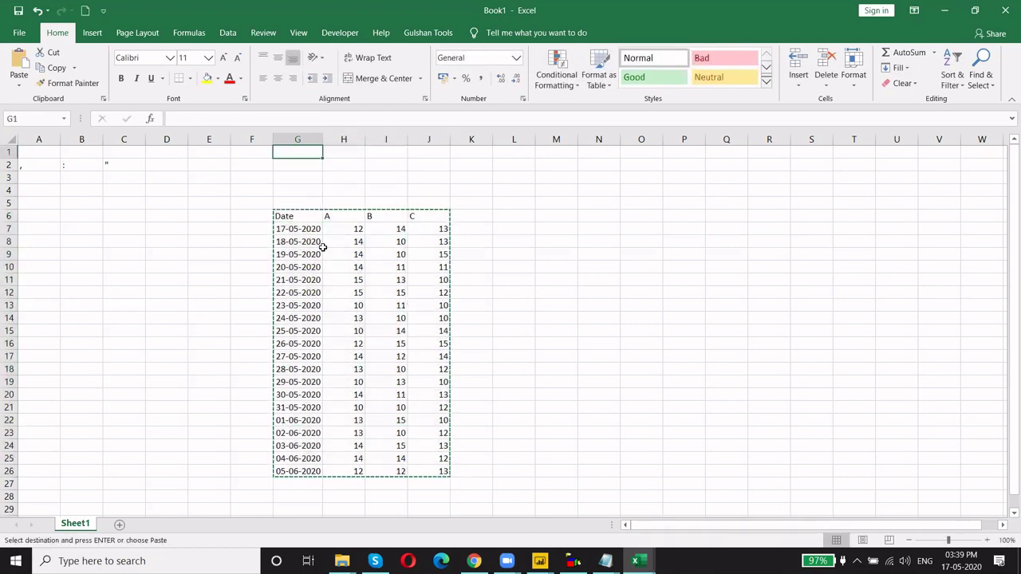
{"action": "key", "text": "Down"}
{"action": "key", "text": "Down"}
{"action": "key", "text": "Down"}
{"action": "key", "text": "Down"}
{"action": "key", "text": "Escape"}
{"action": "key", "text": "Down"}
{"action": "key", "text": "Down"}
{"action": "key", "text": "Down"}
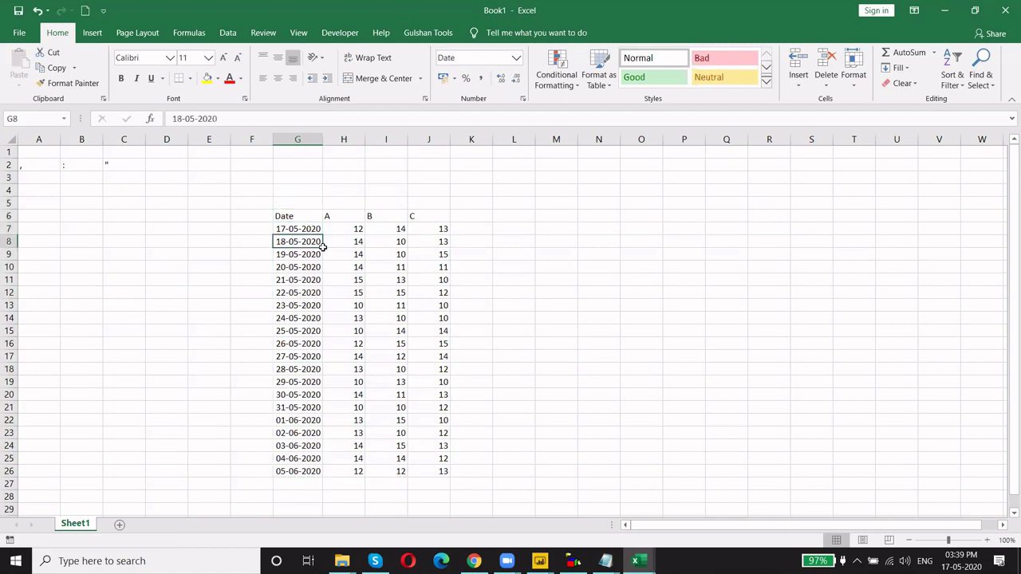
{"action": "key", "text": "Down"}
{"action": "key", "text": "Down"}
{"action": "key", "text": "Up"}
{"action": "key", "text": "Up"}
{"action": "key", "text": "Up"}
{"action": "key", "text": "Up"}
{"action": "key", "text": "shift+ctrl+Right"}
{"action": "key", "text": "ctrl+c"}
{"action": "key", "text": "Right"}
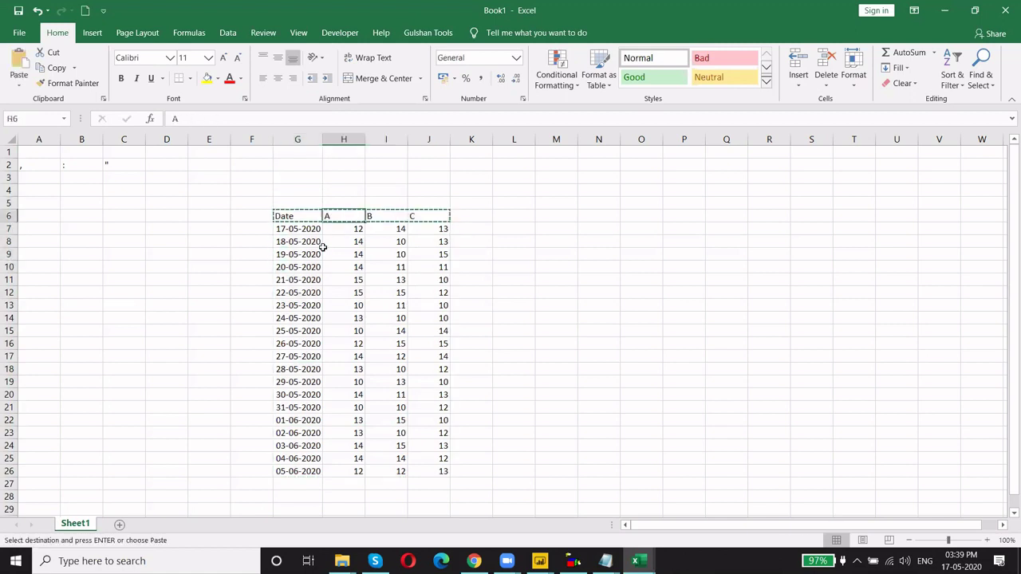
{"action": "key", "text": "Right"}
{"action": "key", "text": "Right"}
{"action": "key", "text": "Right"}
- Paste the Date/A/B/C headers again further right for a third block
{"action": "key", "text": "Right"}
{"action": "key", "text": "Right"}
{"action": "key", "text": "Right"}
{"action": "key", "text": "ctrl+v"}
{"action": "key", "text": "Right"}
{"action": "key", "text": "Right"}
{"action": "key", "text": "Right"}
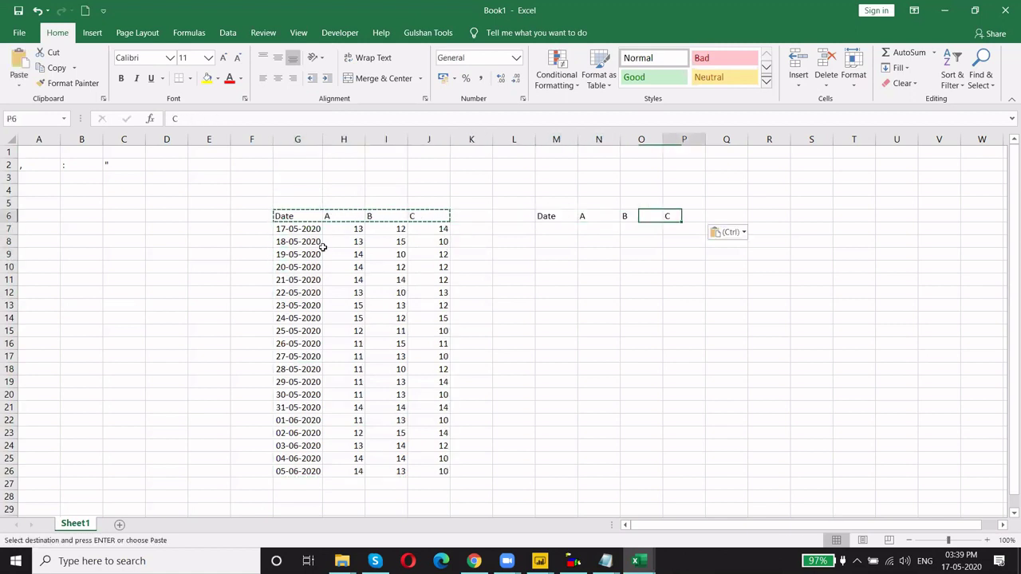
{"action": "key", "text": "Right"}
{"action": "key", "text": "Right"}
{"action": "key", "text": "ctrl+v"}
{"action": "key", "text": "Escape"}
{"action": "key", "text": "Left"}
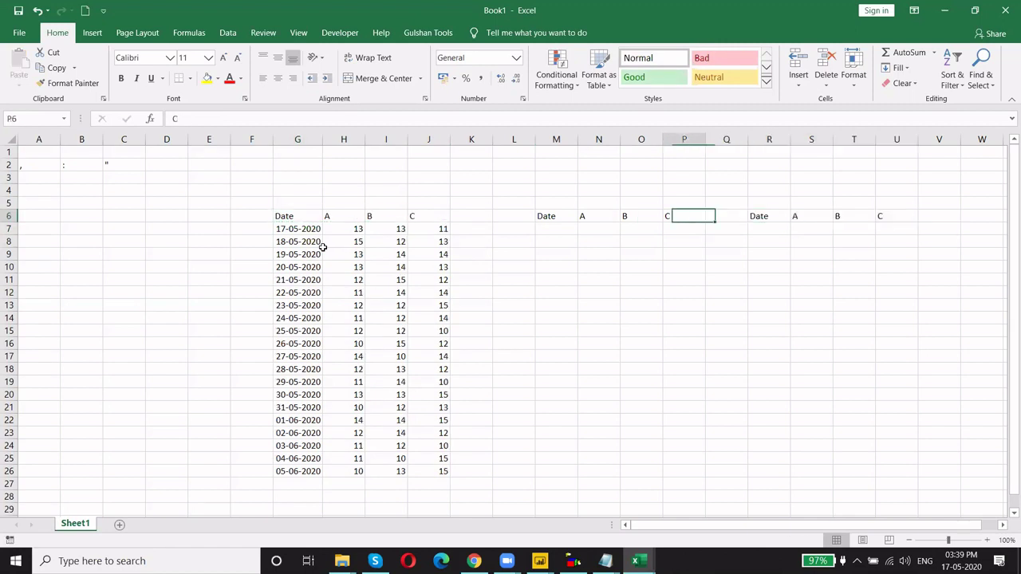
{"action": "key", "text": "Left"}
{"action": "key", "text": "Left"}
{"action": "key", "text": "Left"}
{"action": "key", "text": "Left"}
{"action": "key", "text": "Left"}
{"action": "key", "text": "Down"}
- Move the rows dated 22-05-2020 to 27-05-2020 under the second header row
{"action": "key", "text": "Down"}
{"action": "key", "text": "Down"}
{"action": "key", "text": "Down"}
{"action": "key", "text": "Down"}
{"action": "key", "text": "Left"}
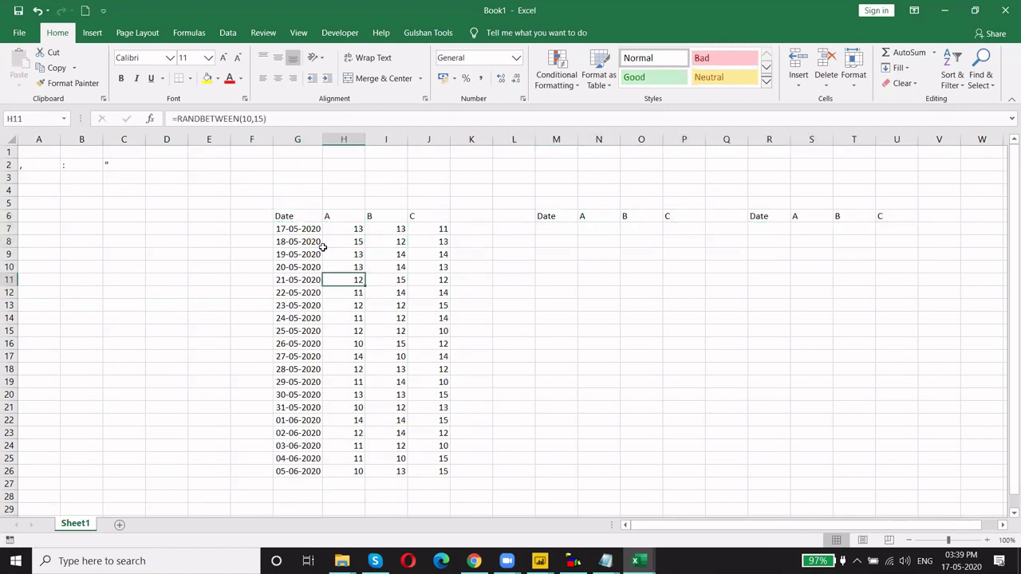
{"action": "key", "text": "Down"}
{"action": "key", "text": "Left"}
{"action": "key", "text": "shift+Right"}
{"action": "key", "text": "shift+Right"}
{"action": "key", "text": "shift+Right"}
{"action": "key", "text": "shift+Down"}
{"action": "key", "text": "shift+Down"}
{"action": "key", "text": "shift+Down"}
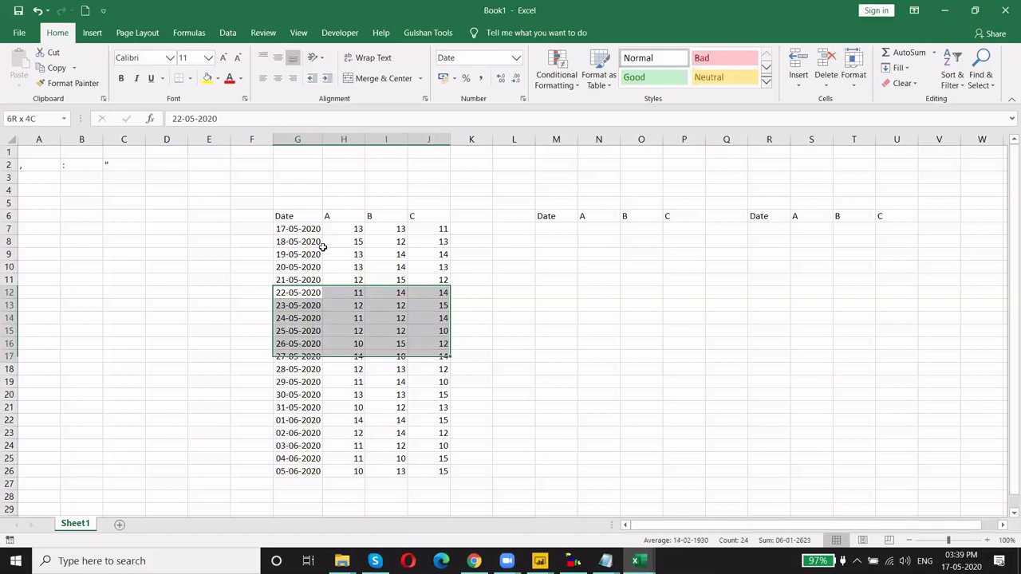
{"action": "key", "text": "shift+Down"}
{"action": "key", "text": "shift+Down"}
{"action": "key", "text": "ctrl+c"}
{"action": "key", "text": "Right"}
{"action": "key", "text": "Right"}
{"action": "key", "text": "Right"}
{"action": "key", "text": "Right"}
{"action": "key", "text": "Right"}
{"action": "key", "text": "Right"}
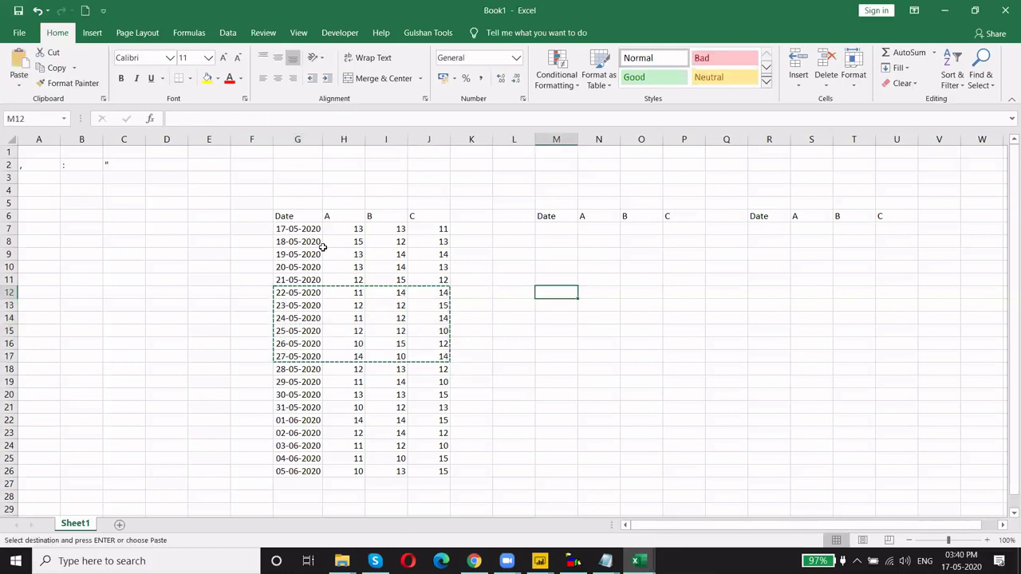
{"action": "key", "text": "Up"}
{"action": "key", "text": "Up"}
{"action": "key", "text": "Up"}
{"action": "key", "text": "ctrl+v"}
{"action": "key", "text": "Left"}
{"action": "key", "text": "Left"}
{"action": "key", "text": "Left"}
{"action": "key", "text": "Left"}
{"action": "key", "text": "Left"}
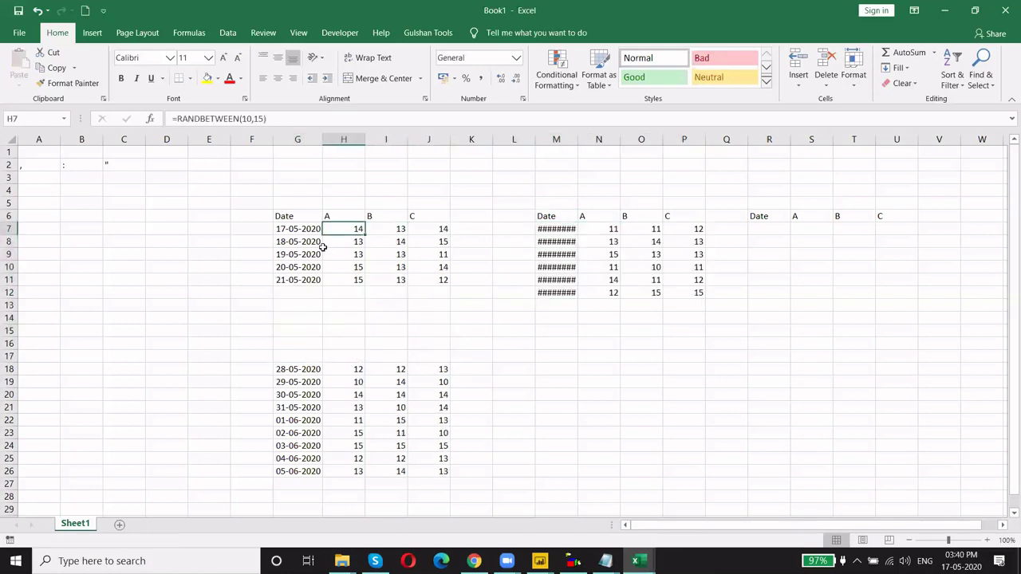
{"action": "key", "text": "Left"}
{"action": "key", "text": "Down"}
{"action": "key", "text": "Down"}
{"action": "key", "text": "Down"}
{"action": "key", "text": "Down"}
- Move the rows dated 28-05-2020 to 05-06-2020 under the third header row
{"action": "key", "text": "ctrl+Down"}
{"action": "key", "text": "ctrl+shift+Right"}
{"action": "key", "text": "ctrl+shift+Down"}
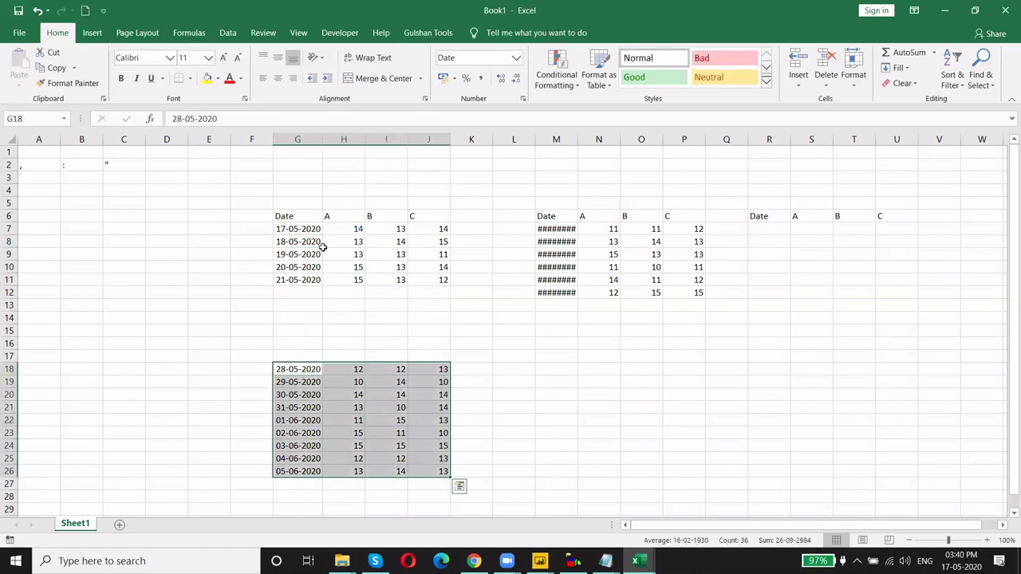
{"action": "key", "text": "ctrl+c"}
{"action": "key", "text": "ctrl+Up"}
{"action": "key", "text": "ctrl+Up"}
{"action": "key", "text": "Right"}
{"action": "key", "text": "ctrl+Right"}
{"action": "key", "text": "Right"}
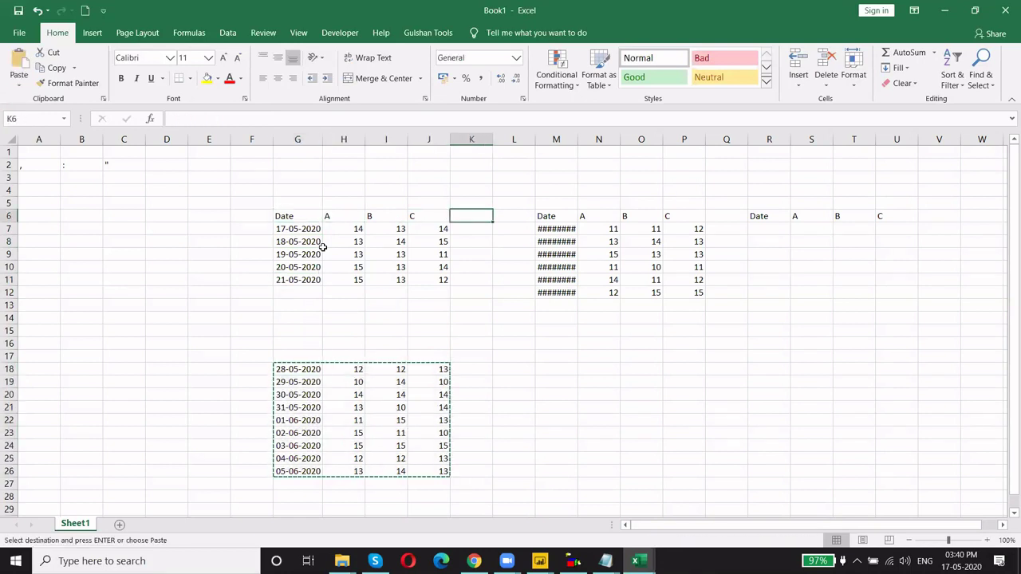
{"action": "key", "text": "Right"}
{"action": "key", "text": "Right"}
{"action": "key", "text": "ctrl+Right"}
{"action": "key", "text": "ctrl+Right"}
{"action": "key", "text": "Down"}
{"action": "key", "text": "Return"}
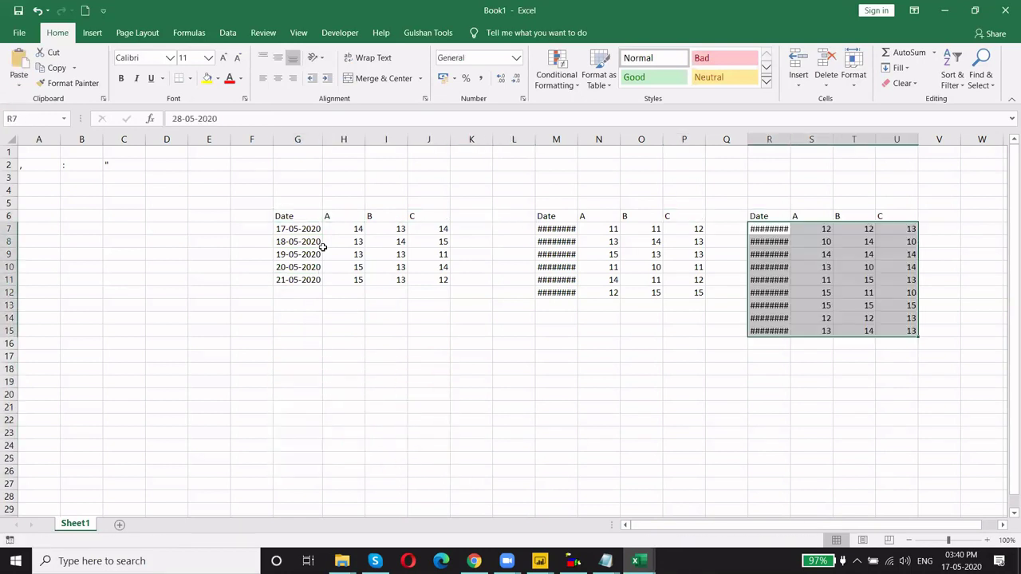
- Autofit the date columns M and R and delete the empty columns A through F
{"action": "double_click", "coordinate": [578, 139]}
{"action": "double_click", "coordinate": [798, 137]}
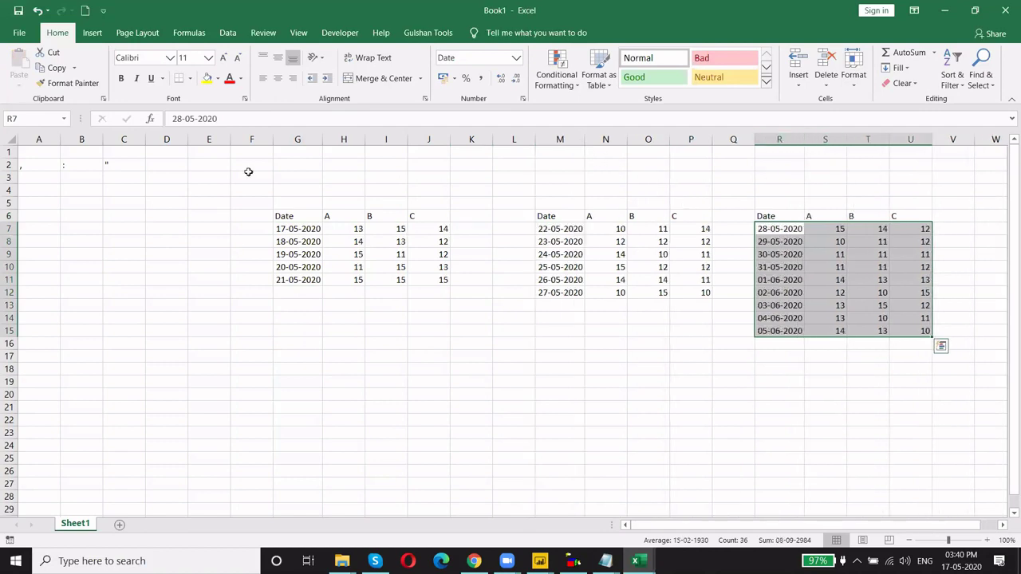
{"action": "left_click_drag", "start_coordinate": [251, 139], "coordinate": [4, 137]}
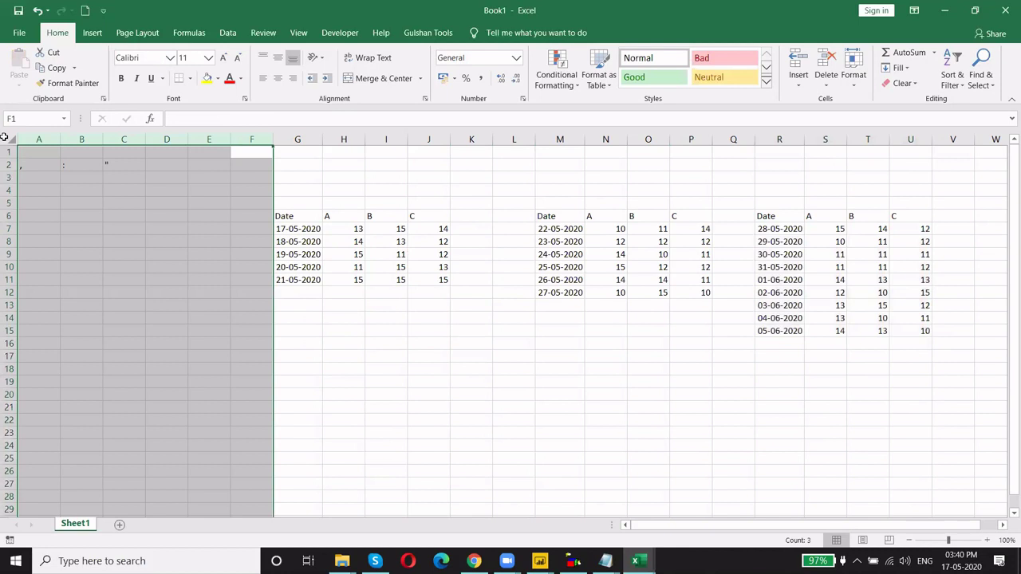
{"action": "key", "text": "ctrl+minus"}
{"action": "left_click", "coordinate": [460, 319]}
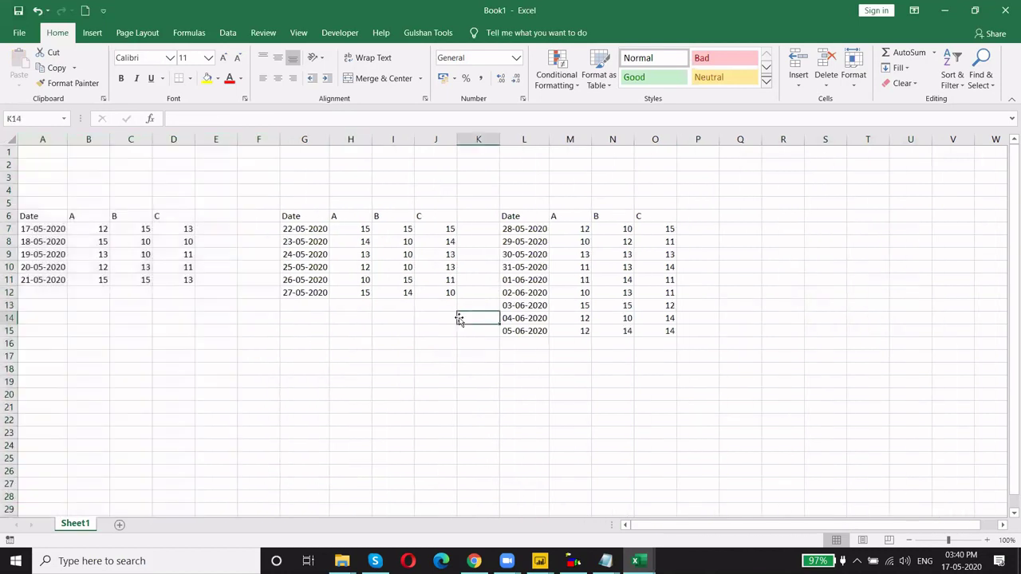
- Select the whole third Date/A/B/C block including its header row
{"action": "key", "text": "Up"}
{"action": "key", "text": "Right"}
{"action": "key", "text": "ctrl+Up"}
{"action": "key", "text": "Right"}
{"action": "key", "text": "Right"}
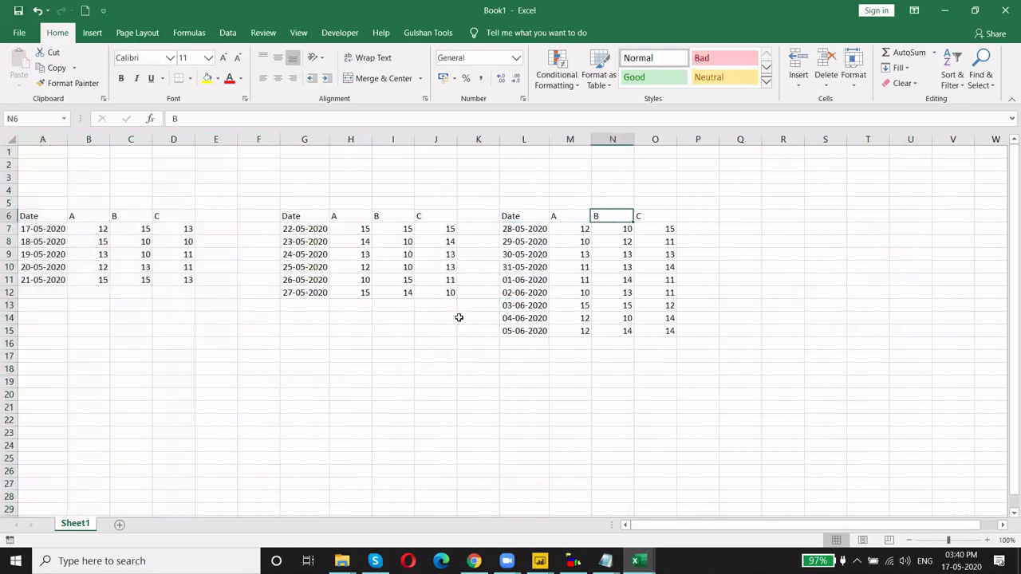
{"action": "key", "text": "Right"}
{"action": "key", "text": "ctrl+shift+Left"}
{"action": "key", "text": "ctrl+shift+Down"}
- Convert the right-hand and middle blocks into formatted tables with headers
{"action": "key", "text": "ctrl+t"}
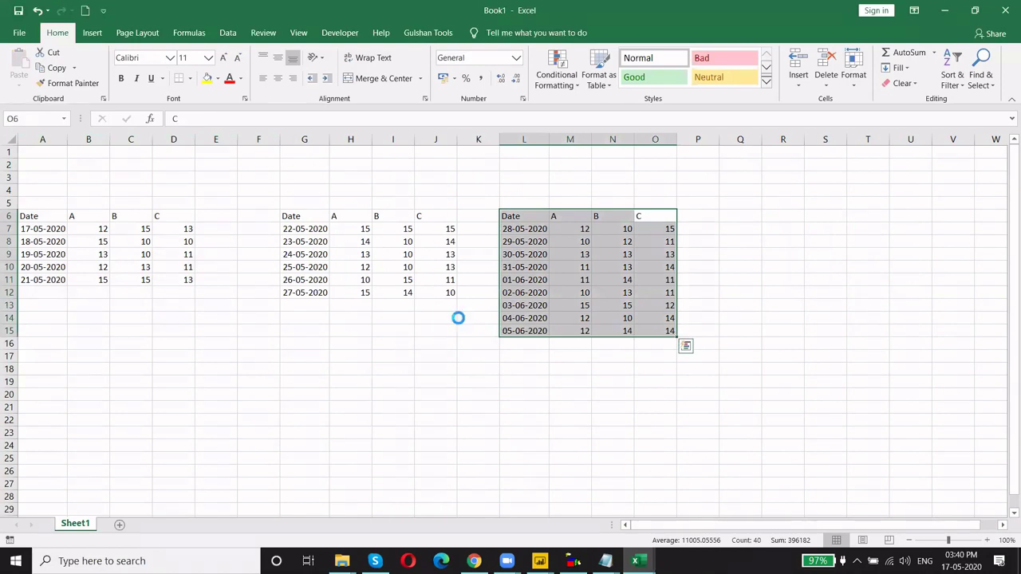
{"action": "key", "text": "Return"}
{"action": "key", "text": "Left"}
{"action": "key", "text": "Left"}
{"action": "key", "text": "Left"}
- Make the first block A6:D11 a formatted table with headers
{"action": "key", "text": "Left"}
{"action": "key", "text": "Left"}
{"action": "key", "text": "ctrl+shift+Right"}
{"action": "key", "text": "ctrl+shift+Down"}
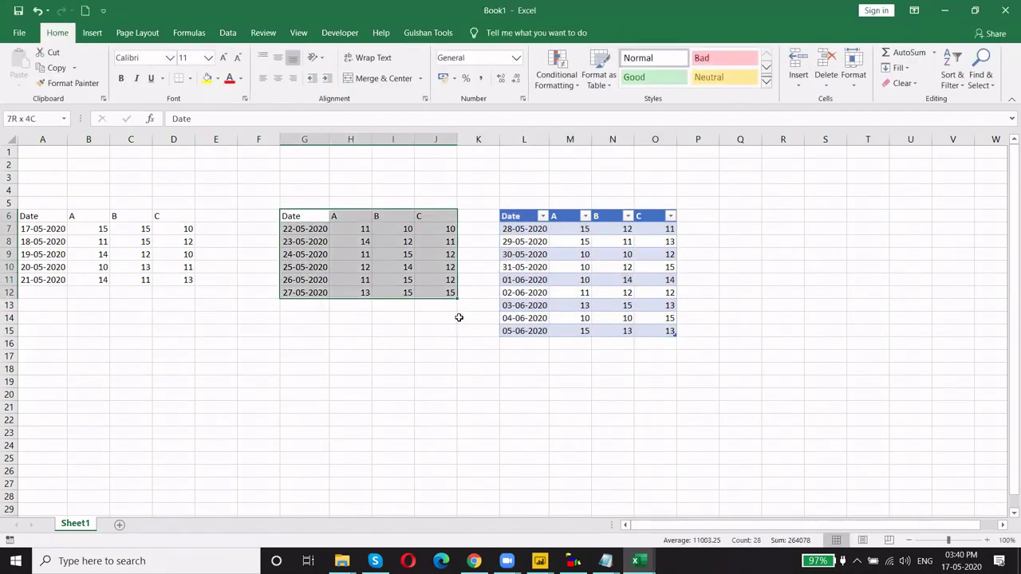
{"action": "key", "text": "ctrl+t"}
{"action": "key", "text": "Return"}
{"action": "key", "text": "Left"}
{"action": "key", "text": "Left"}
{"action": "key", "text": "Left"}
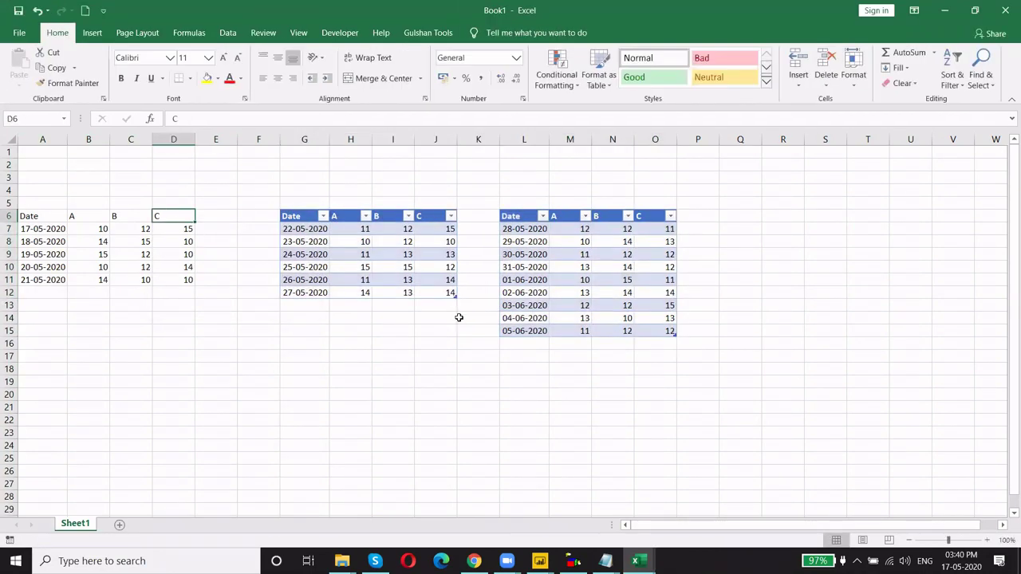
{"action": "key", "text": "ctrl+Left"}
{"action": "key", "text": "ctrl+shift+Right"}
{"action": "key", "text": "ctrl+shift+Down"}
{"action": "key", "text": "ctrl+t"}
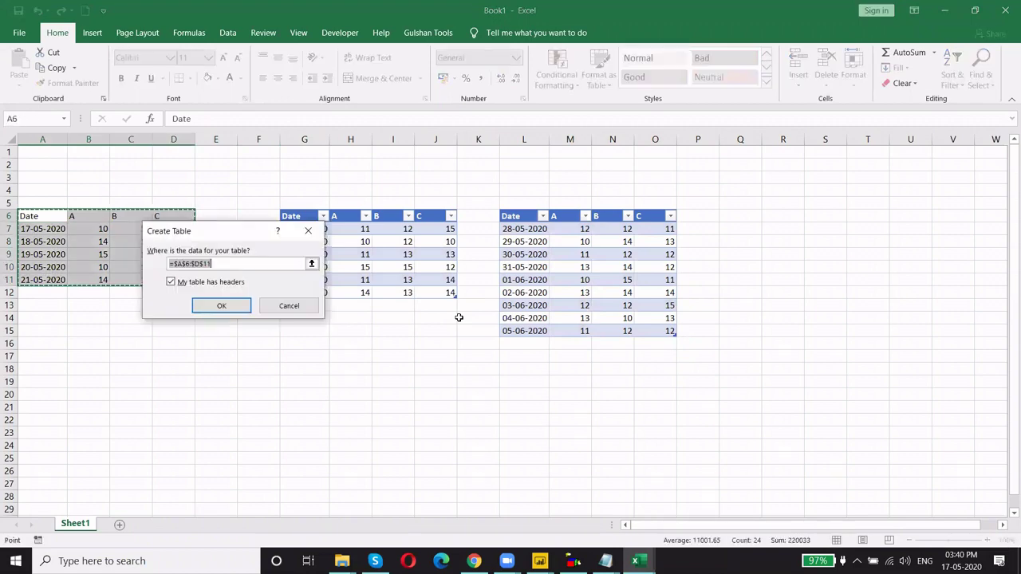
{"action": "key", "text": "Return"}
- Move through the first, middle and right-hand tables to check them
{"action": "key", "text": "Down"}
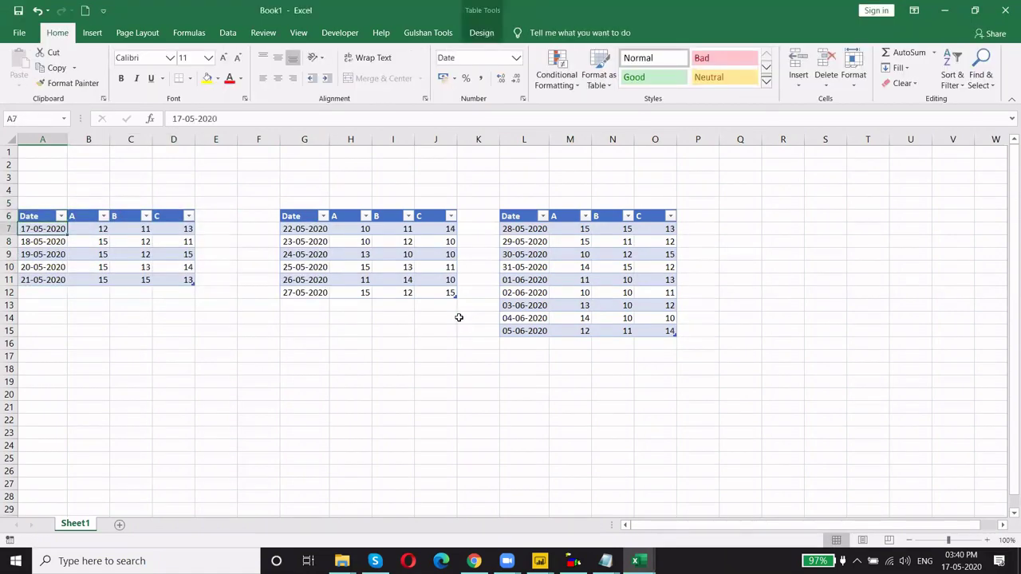
{"action": "key", "text": "Up"}
{"action": "key", "text": "Up"}
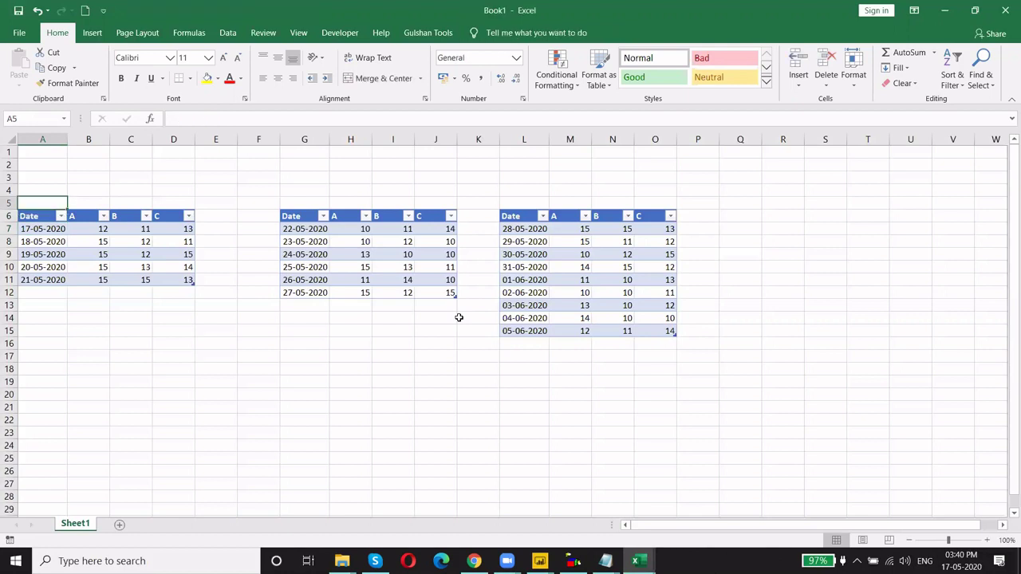
{"action": "key", "text": "Down"}
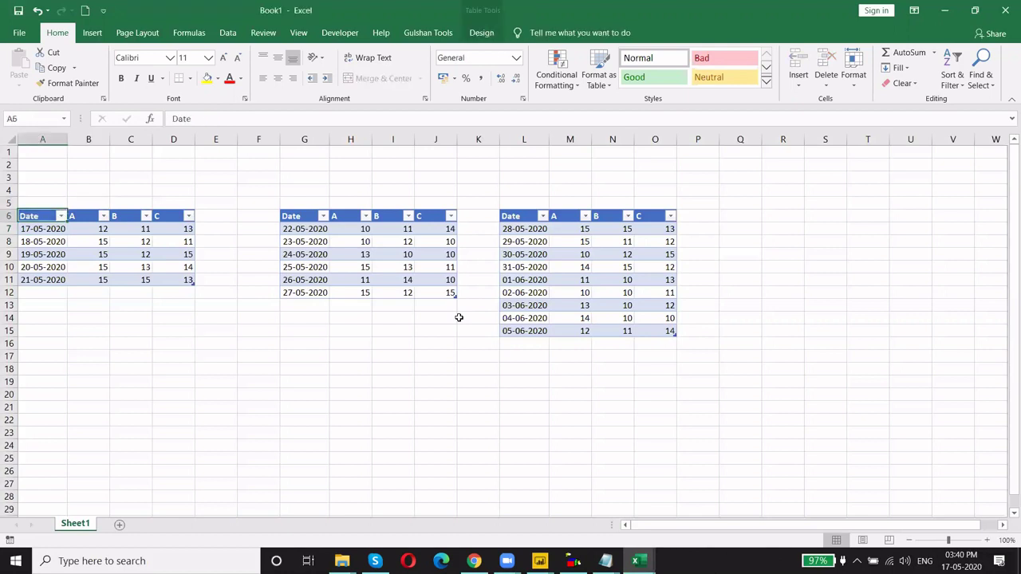
{"action": "key", "text": "Down"}
{"action": "key", "text": "Up"}
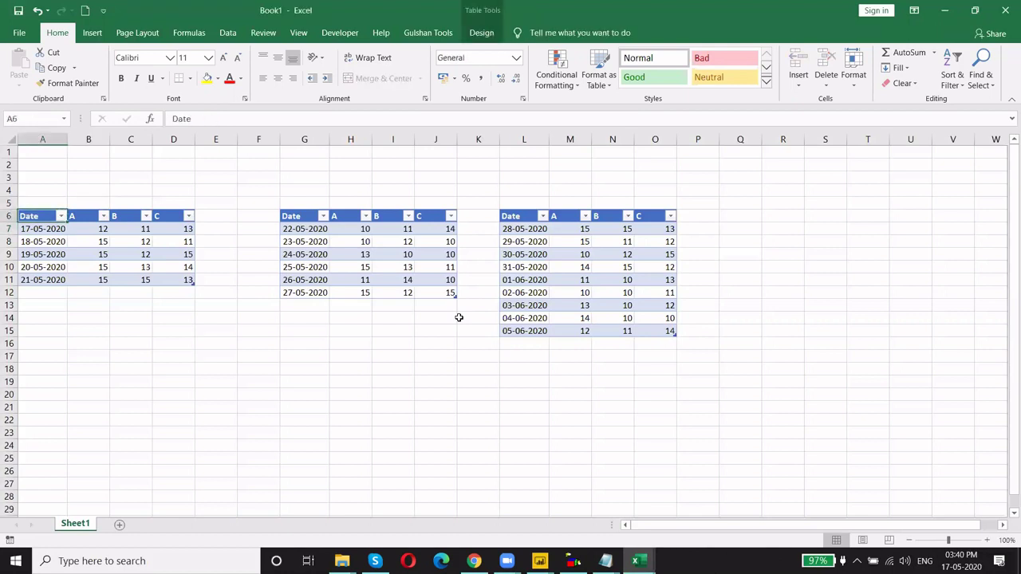
{"action": "key", "text": "Right"}
{"action": "key", "text": "Right"}
{"action": "key", "text": "Right"}
{"action": "key", "text": "Right"}
{"action": "key", "text": "Right"}
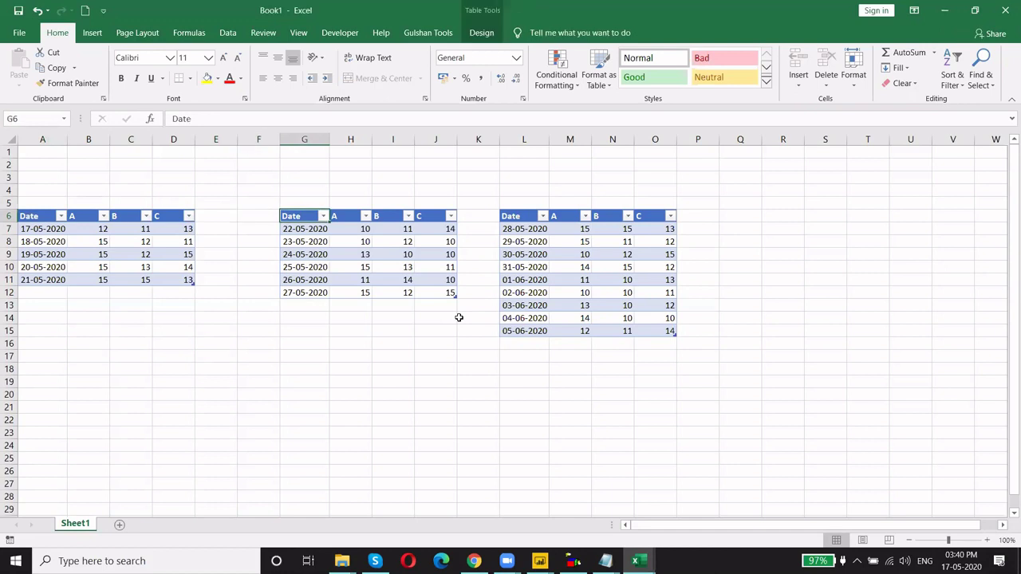
{"action": "key", "text": "Down"}
{"action": "key", "text": "Right"}
{"action": "key", "text": "Right"}
{"action": "key", "text": "Right"}
{"action": "key", "text": "Right"}
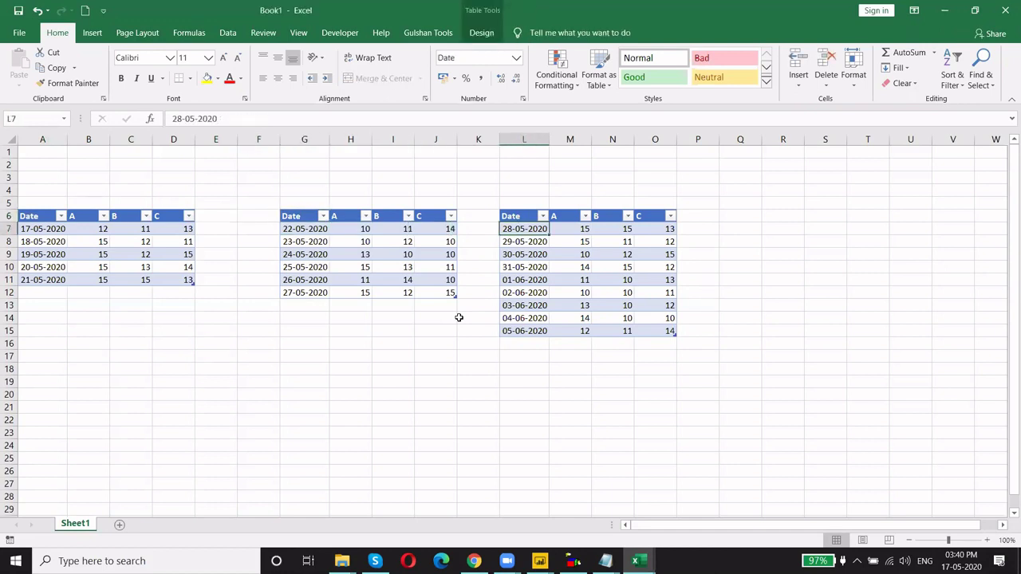
{"action": "key", "text": "Up"}
{"action": "key", "text": "Up"}
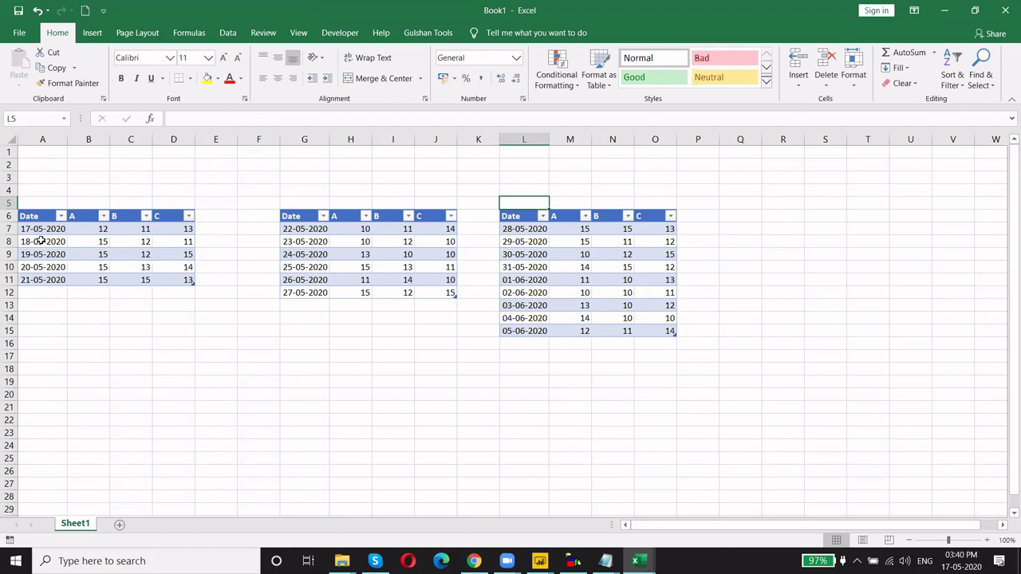
- Copy the middle date table and paste it directly below the first table
{"action": "key", "text": "Left"}
{"action": "key", "text": "Left"}
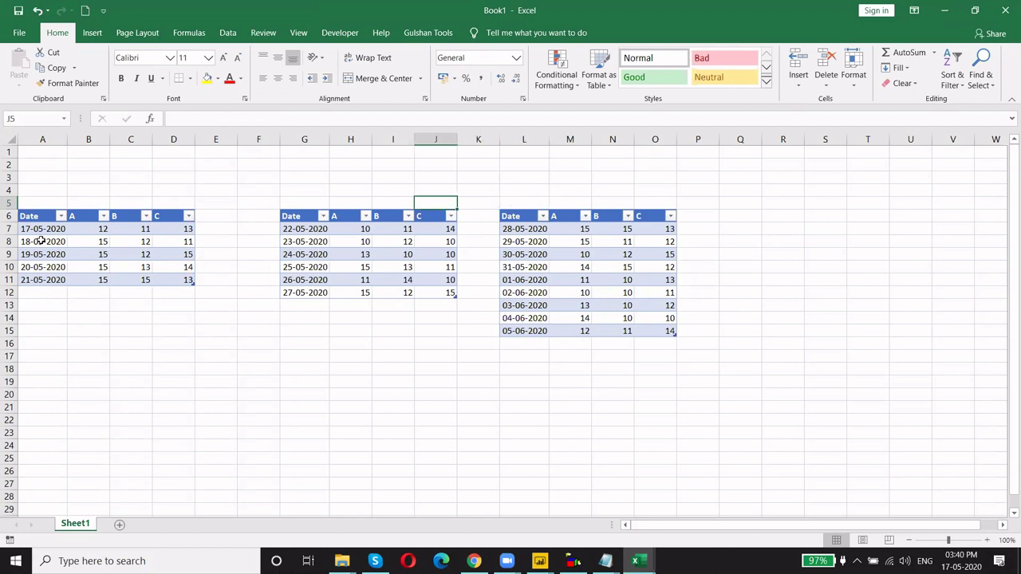
{"action": "key", "text": "Home"}
{"action": "key", "text": "Down"}
{"action": "key", "text": "Right"}
{"action": "key", "text": "Right"}
{"action": "key", "text": "Right"}
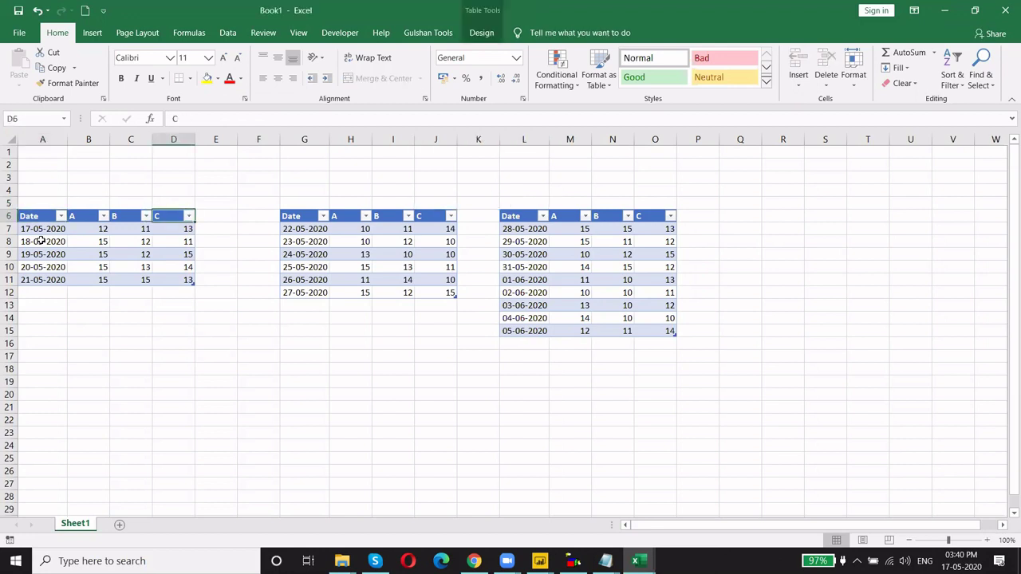
{"action": "key", "text": "Right"}
{"action": "key", "text": "Right"}
{"action": "key", "text": "Right"}
{"action": "key", "text": "ctrl+shift+Right"}
{"action": "key", "text": "ctrl+shift+Down"}
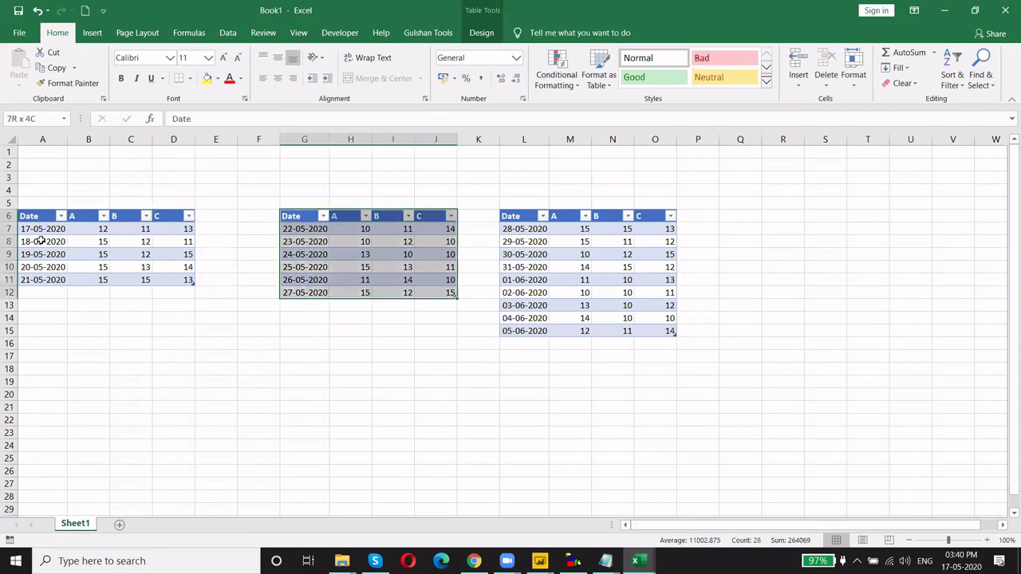
{"action": "key", "text": "ctrl+c"}
{"action": "key", "text": "Left"}
{"action": "key", "text": "Left"}
{"action": "key", "text": "Left"}
{"action": "key", "text": "Left"}
{"action": "key", "text": "Left"}
{"action": "key", "text": "Left"}
{"action": "key", "text": "Down"}
{"action": "key", "text": "Down"}
{"action": "key", "text": "Down"}
{"action": "key", "text": "Down"}
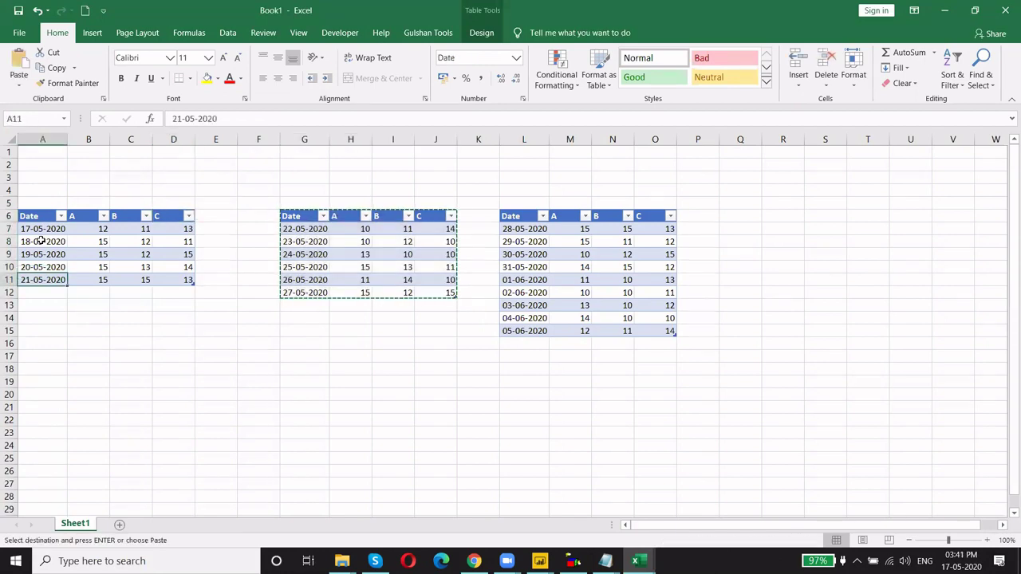
{"action": "key", "text": "Down"}
{"action": "key", "text": "ctrl+v"}
- Copy the right-hand date table (L6:O15) and paste it at A19 beneath the stacked tables
{"action": "key", "text": "ctrl+Right"}
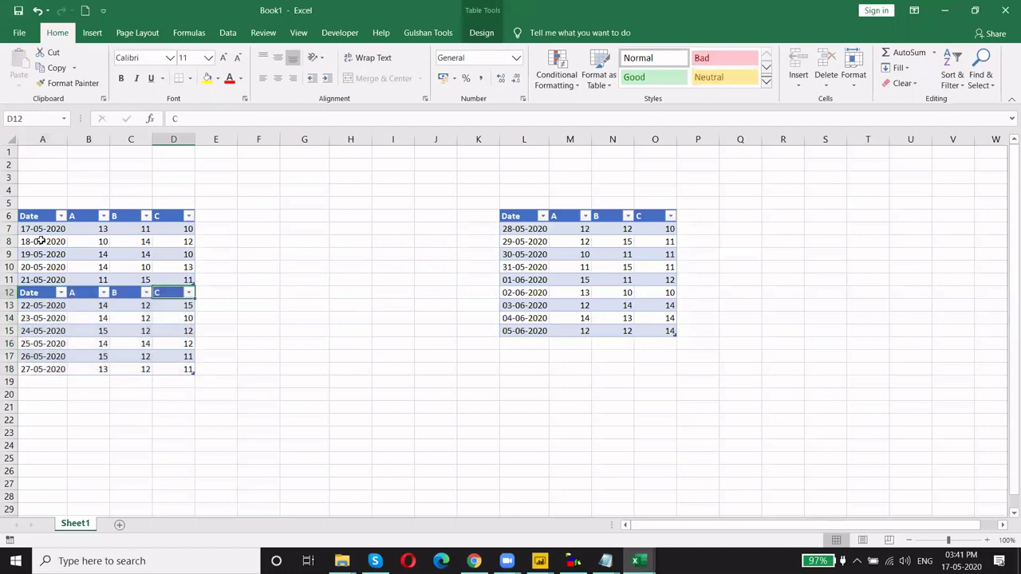
{"action": "key", "text": "ctrl+Right"}
{"action": "key", "text": "Up"}
{"action": "key", "text": "Up"}
{"action": "key", "text": "Up"}
{"action": "key", "text": "Up"}
{"action": "key", "text": "Up"}
{"action": "key", "text": "ctrl+shift+Right"}
{"action": "key", "text": "ctrl+shift+Down"}
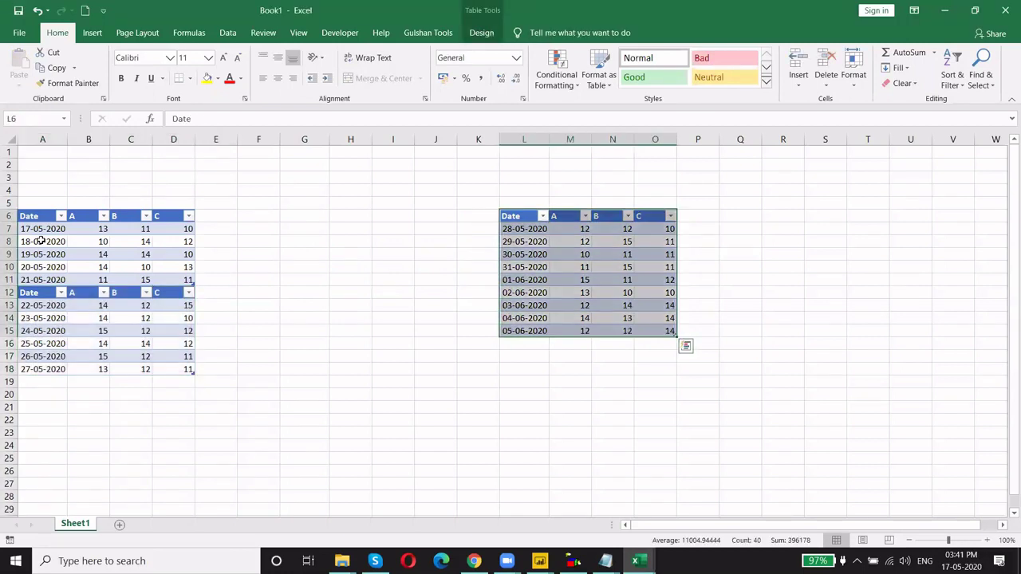
{"action": "key", "text": "ctrl+c"}
{"action": "key", "text": "ctrl+Left"}
{"action": "key", "text": "ctrl+Left"}
{"action": "key", "text": "ctrl+Down"}
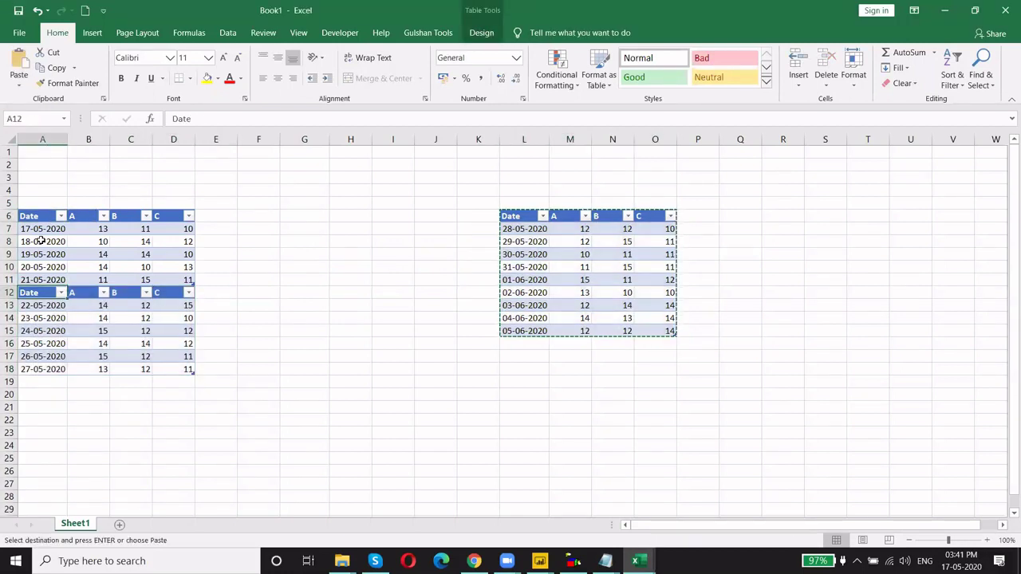
{"action": "key", "text": "ctrl+Down"}
{"action": "key", "text": "Down"}
{"action": "key", "text": "ctrl+v"}
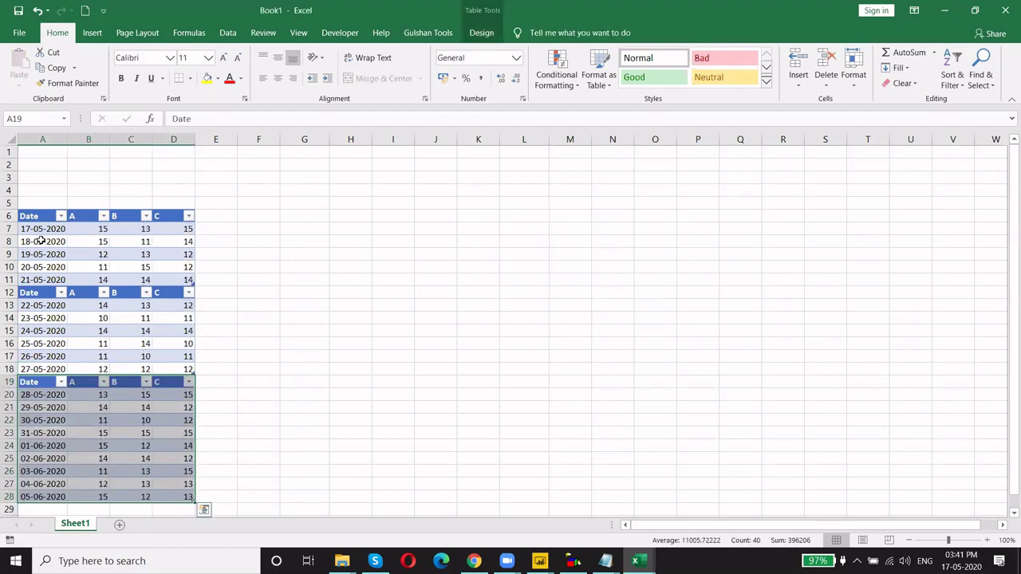
{"action": "key", "text": "Up"}
{"action": "key", "text": "Up"}
{"action": "key", "text": "Up"}
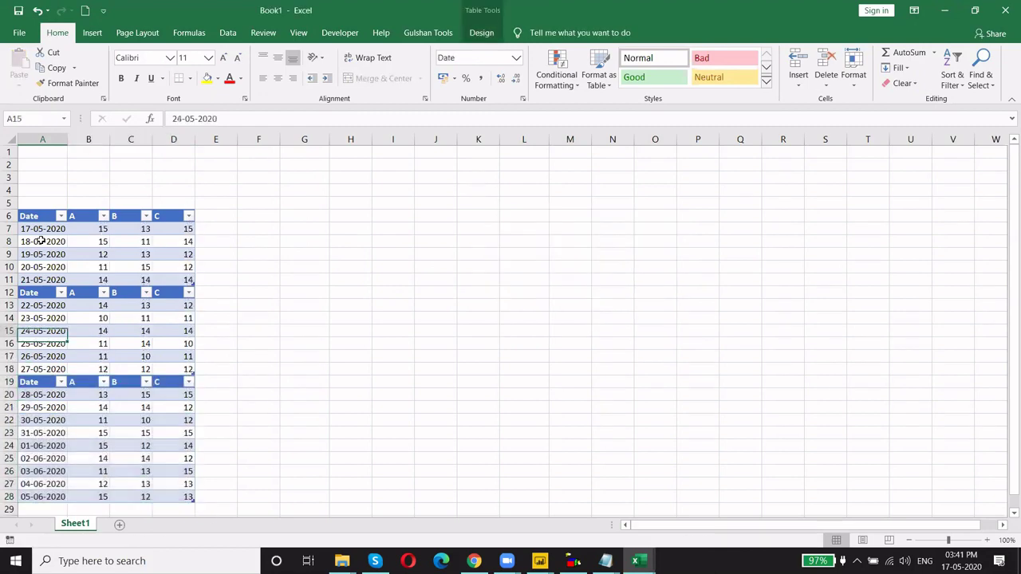
{"action": "key", "text": "Up"}
{"action": "key", "text": "Up"}
{"action": "key", "text": "Up"}
{"action": "key", "text": "Up"}
- Select the second table's block A12:D18, from its header row down
{"action": "key", "text": "ctrl+shift+Right"}
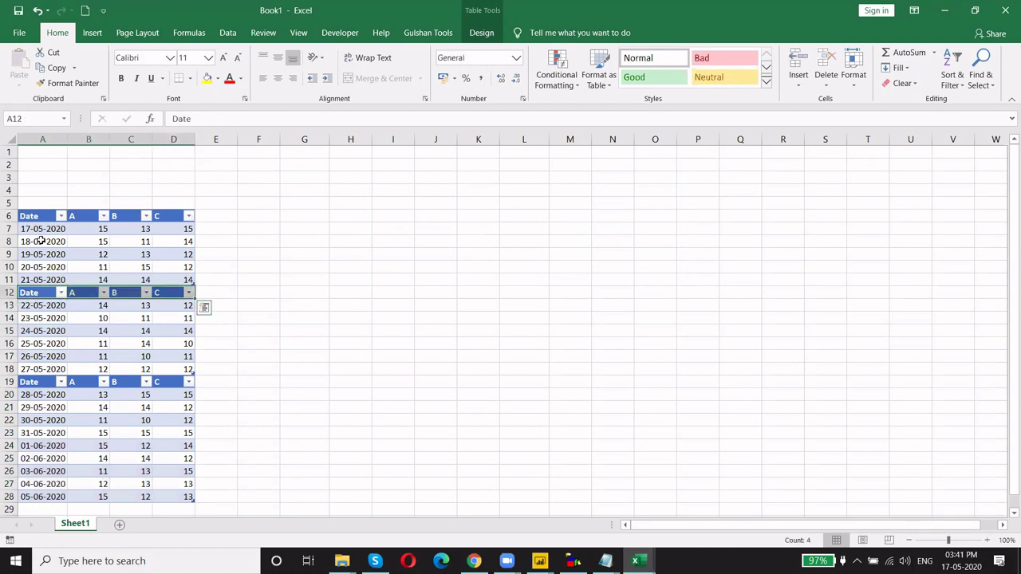
{"action": "key", "text": "shift+space"}
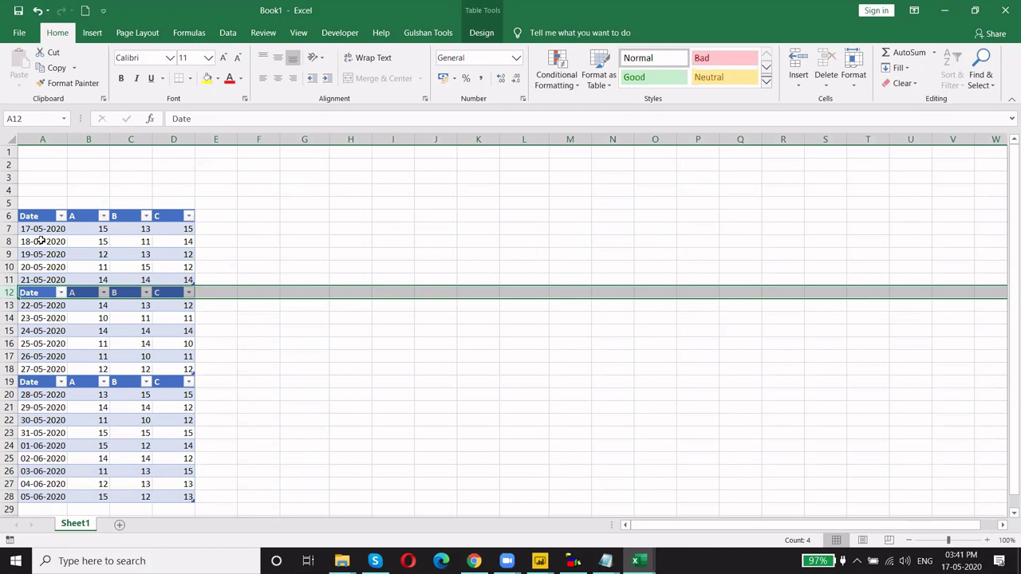
{"action": "key", "text": "Left"}
{"action": "key", "text": "Up"}
{"action": "key", "text": "Down"}
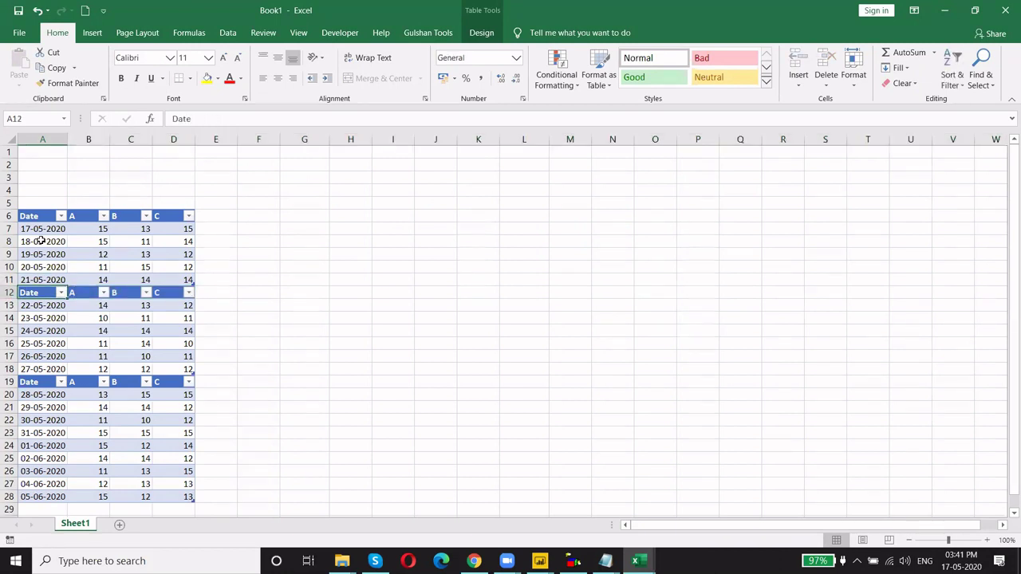
{"action": "key", "text": "Up"}
{"action": "key", "text": "Down"}
{"action": "key", "text": "shift+Right"}
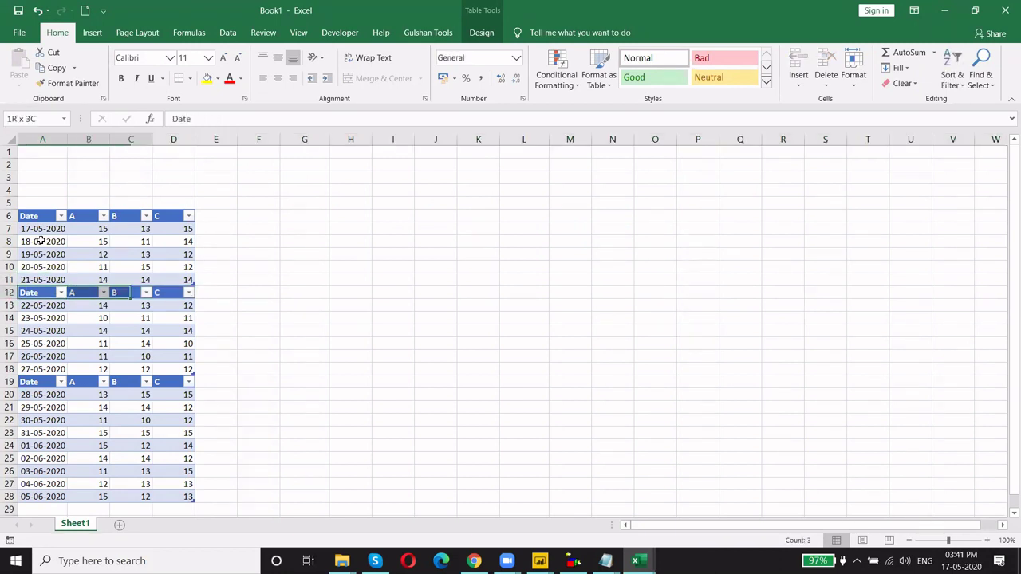
{"action": "key", "text": "shift+Right"}
{"action": "key", "text": "shift+Right"}
{"action": "key", "text": "shift+Down"}
{"action": "key", "text": "shift+Down"}
{"action": "key", "text": "shift+Down"}
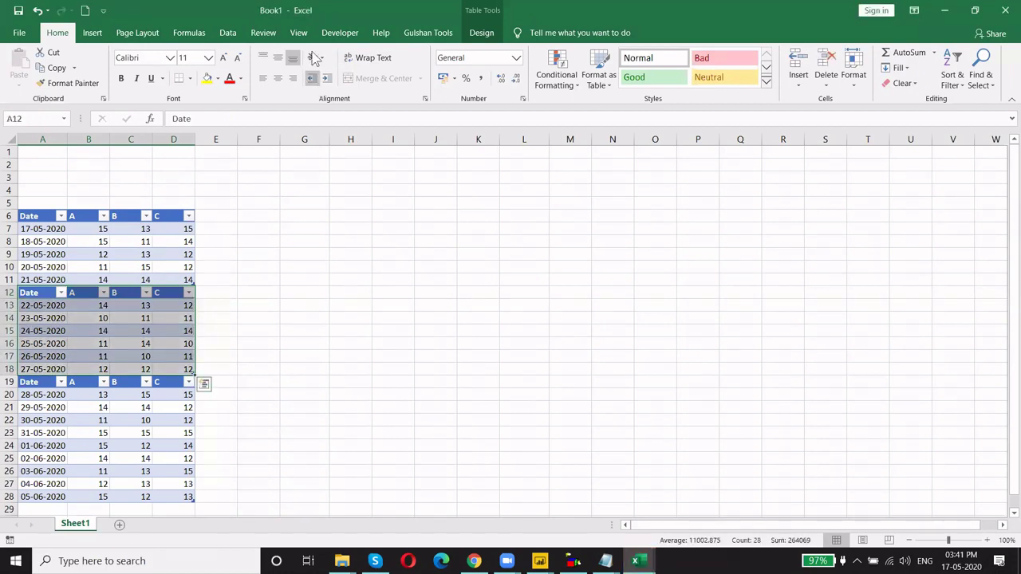
- Convert the A12:D18 table to a normal range, confirming with Yes
{"action": "left_click", "coordinate": [187, 35]}
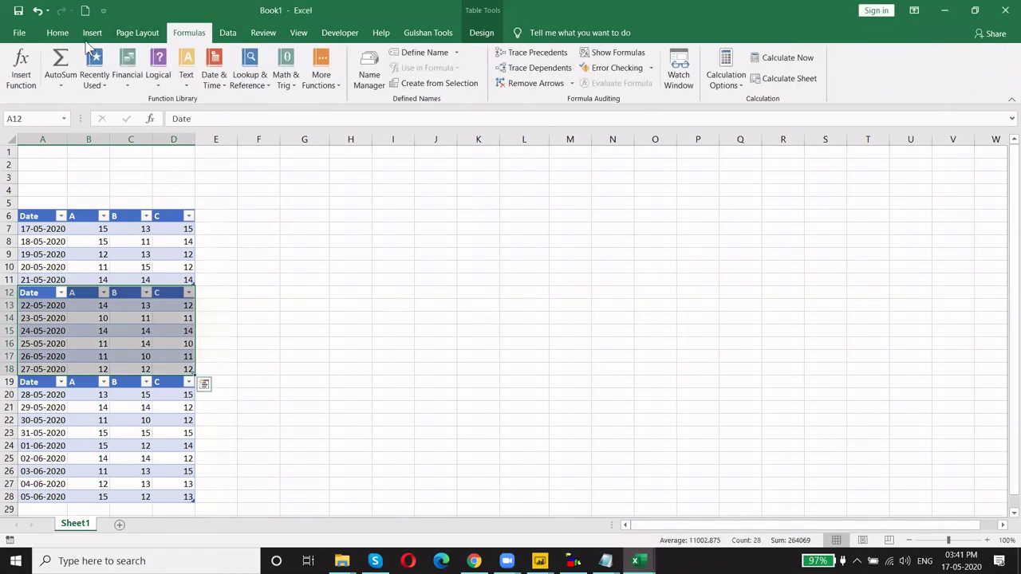
{"action": "left_click", "coordinate": [59, 35]}
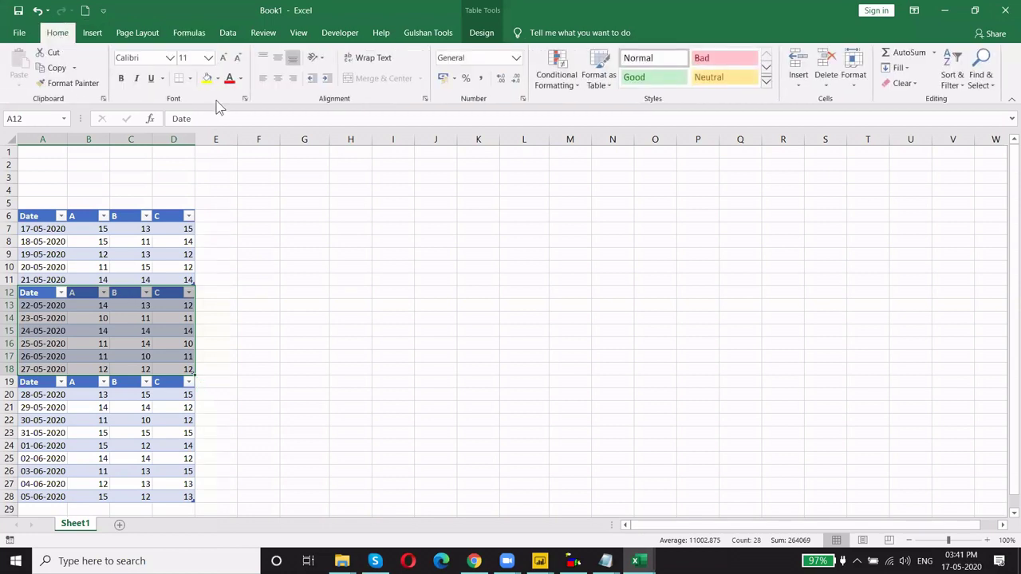
{"action": "left_click", "coordinate": [480, 32]}
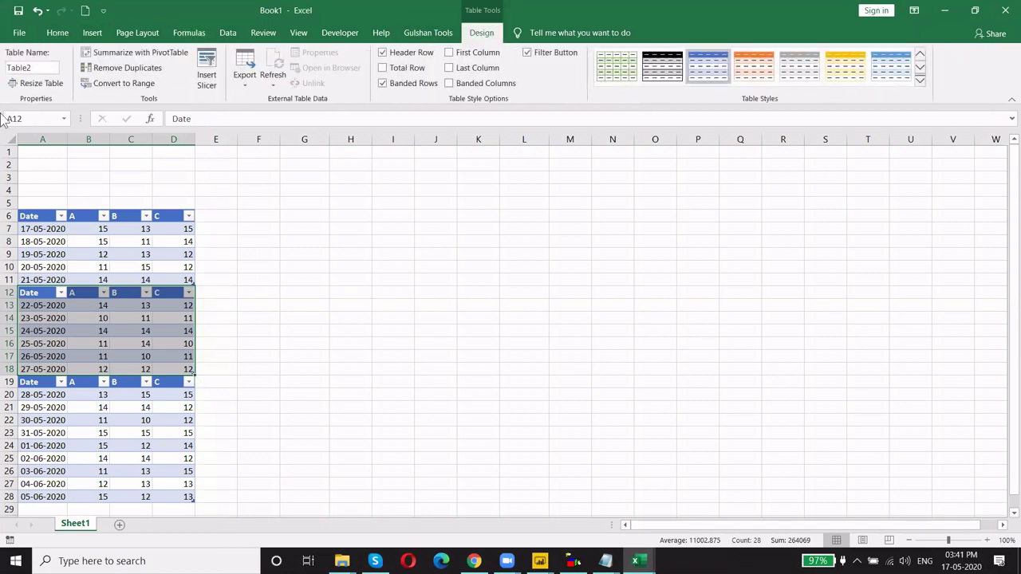
{"action": "left_click", "coordinate": [108, 88]}
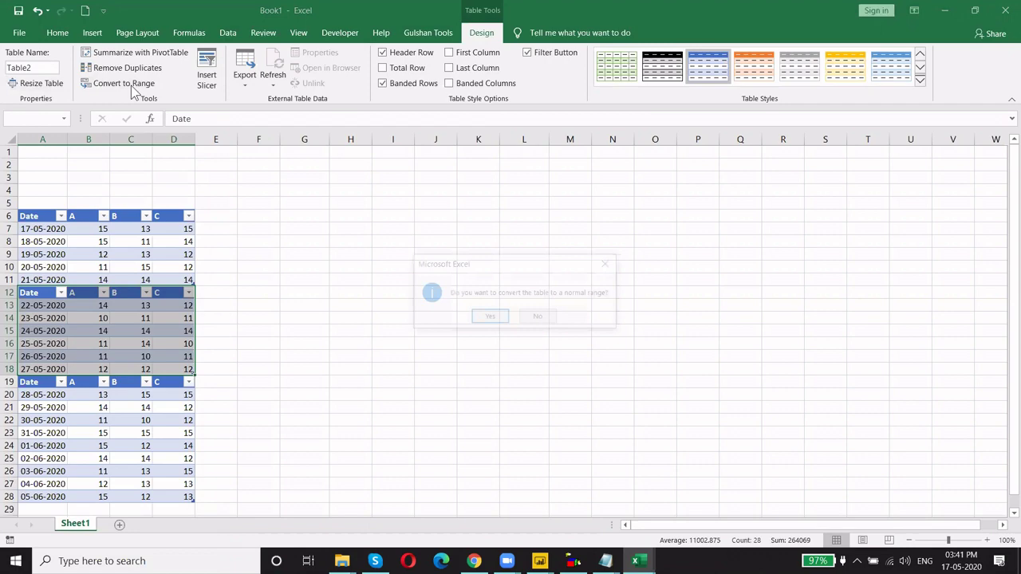
{"action": "left_click", "coordinate": [506, 317]}
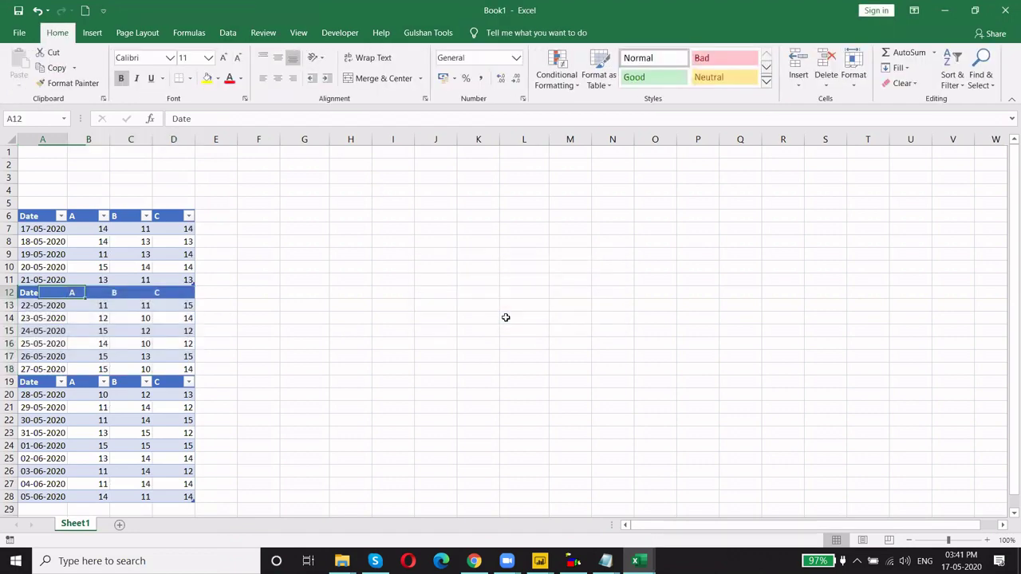
- Delete the repeated Date/A/B/C header row 12
{"action": "key", "text": "shift+space"}
{"action": "key", "text": "ctrl+minus"}
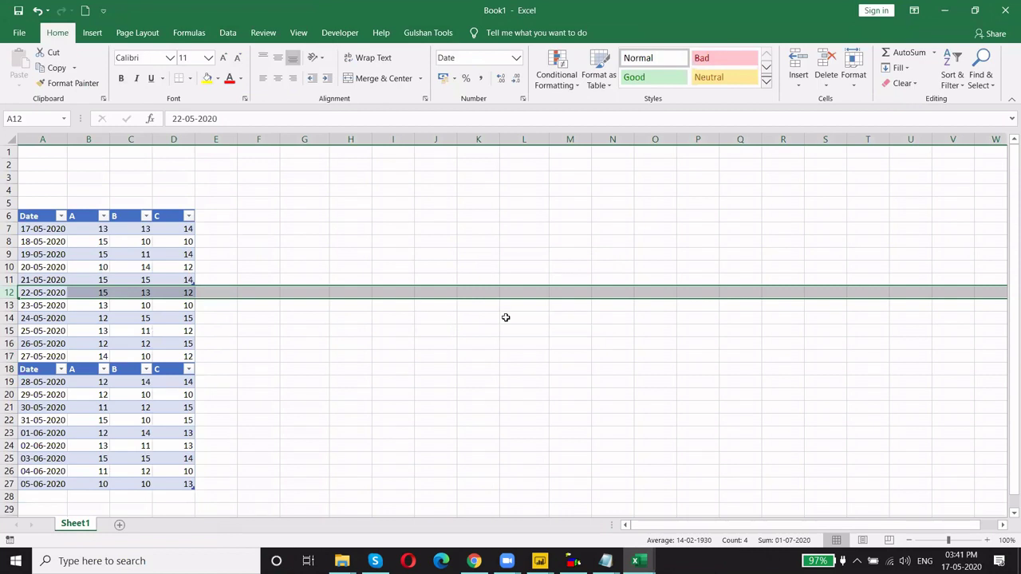
{"action": "key", "text": "shift+BackSpace"}
- Insert a blank row at row 18, just above the last table
{"action": "key", "text": "Down"}
{"action": "key", "text": "Down"}
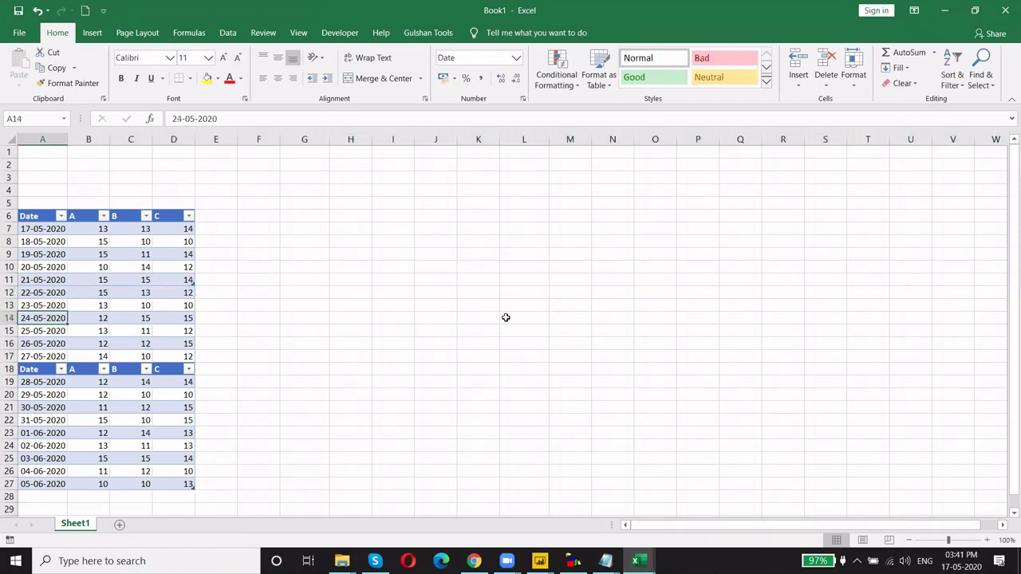
{"action": "key", "text": "Down"}
{"action": "key", "text": "Down"}
{"action": "key", "text": "Down"}
{"action": "key", "text": "Down"}
{"action": "key", "text": "ctrl+shift+Right"}
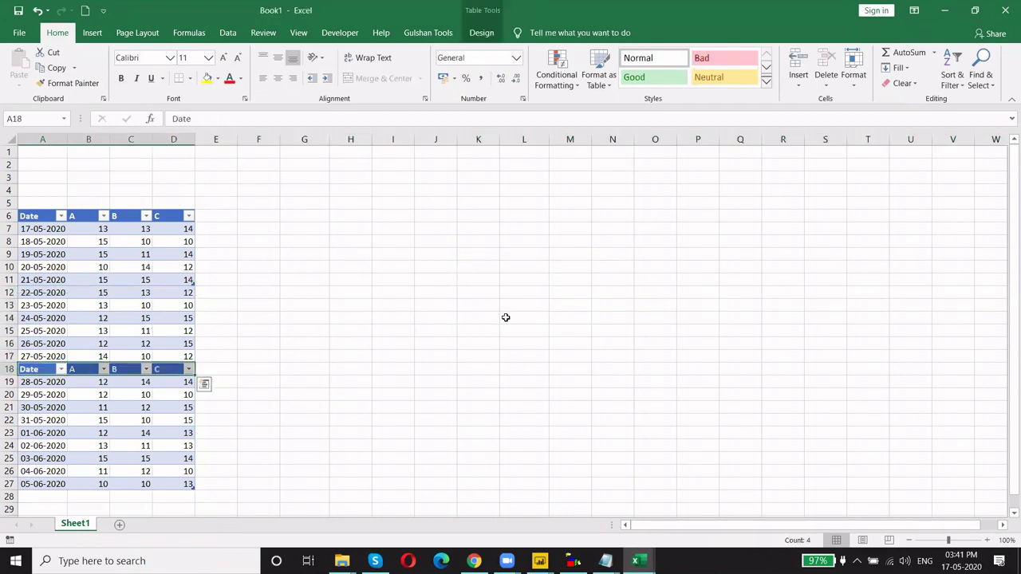
{"action": "key", "text": "shift+space"}
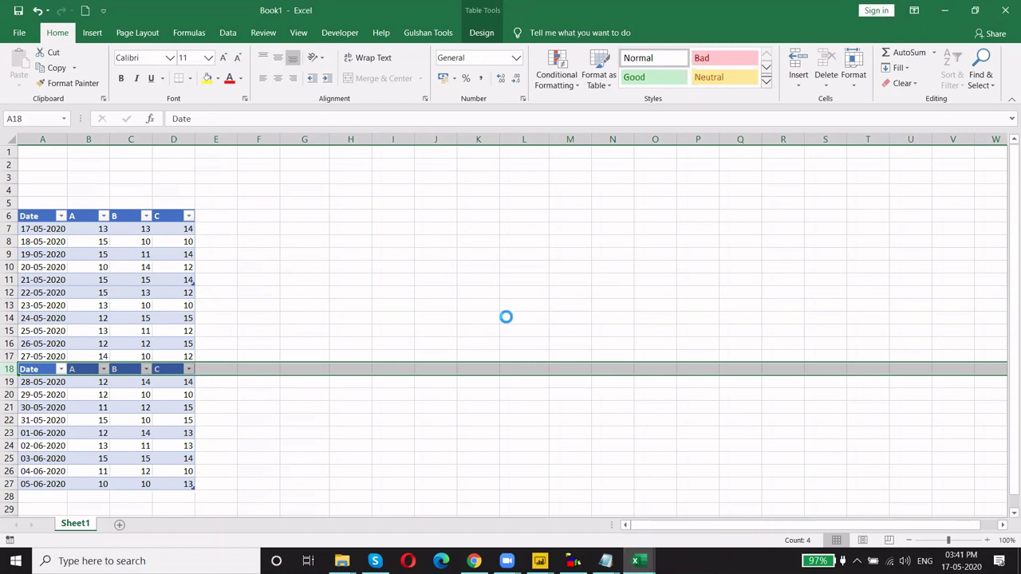
{"action": "key", "text": "Up"}
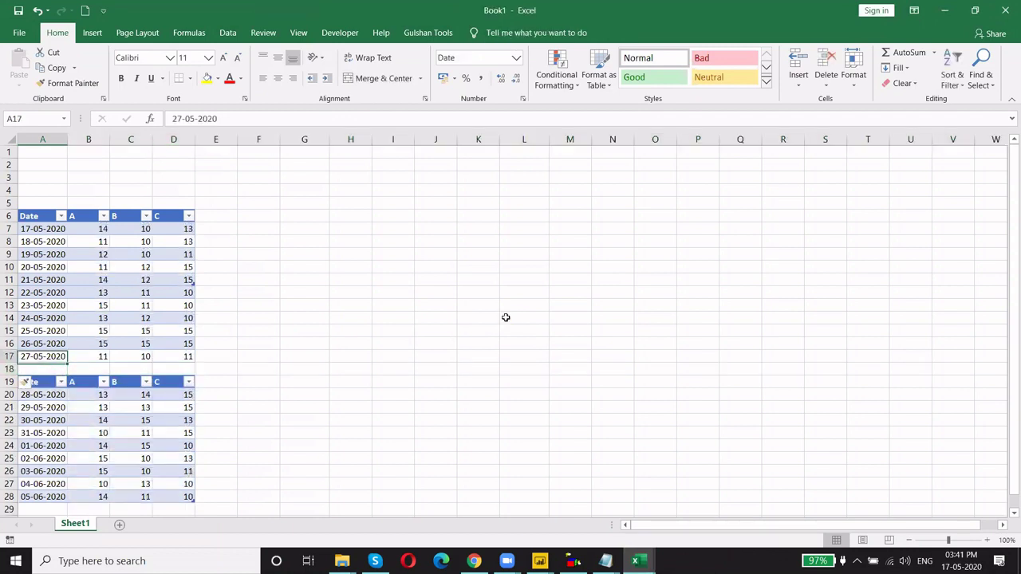
{"action": "key", "text": "ctrl+Up"}
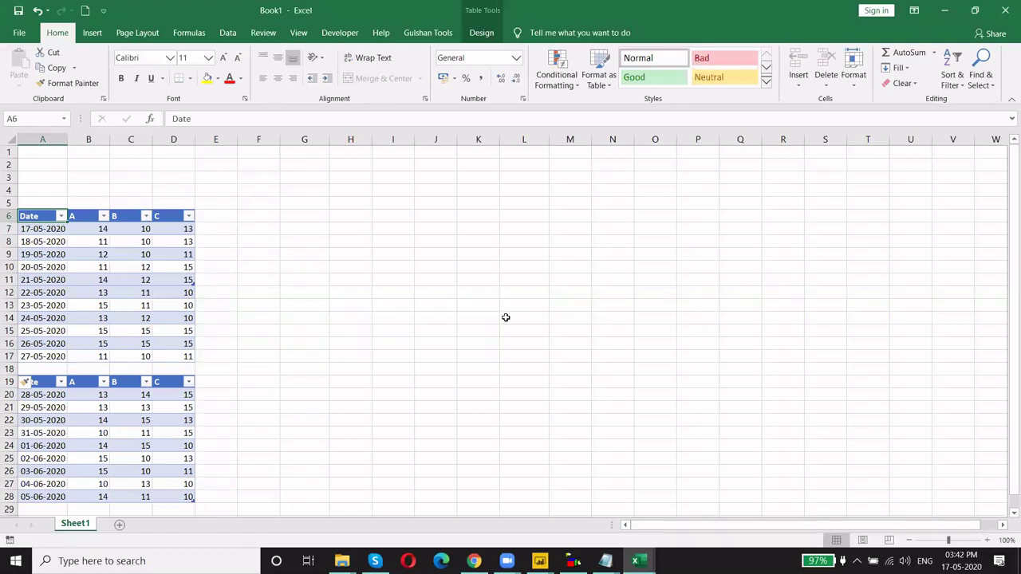
- Undo the stacking so the three date tables sit side by side again
{"action": "key", "text": "ctrl+v"}
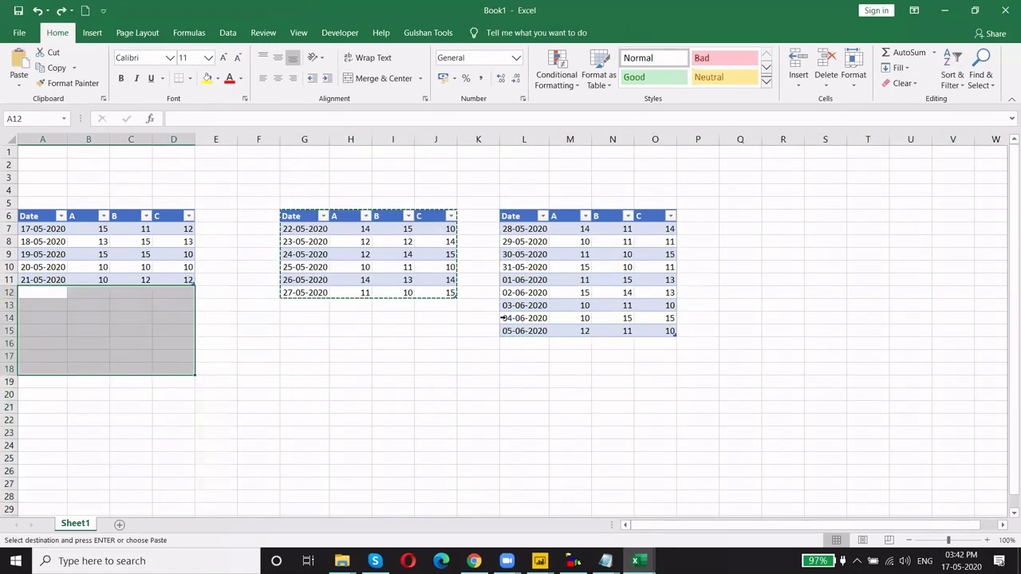
{"action": "key", "text": "Escape"}
{"action": "key", "text": "Up"}
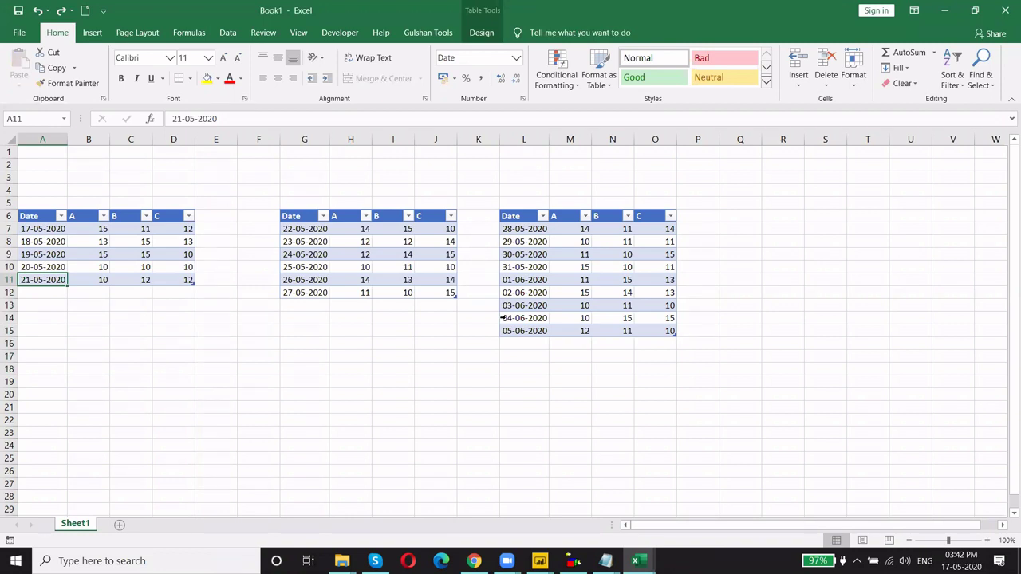
- Copy the middle date table G6:J12 (22-05 to 27-05)
{"action": "key", "text": "ctrl+Up"}
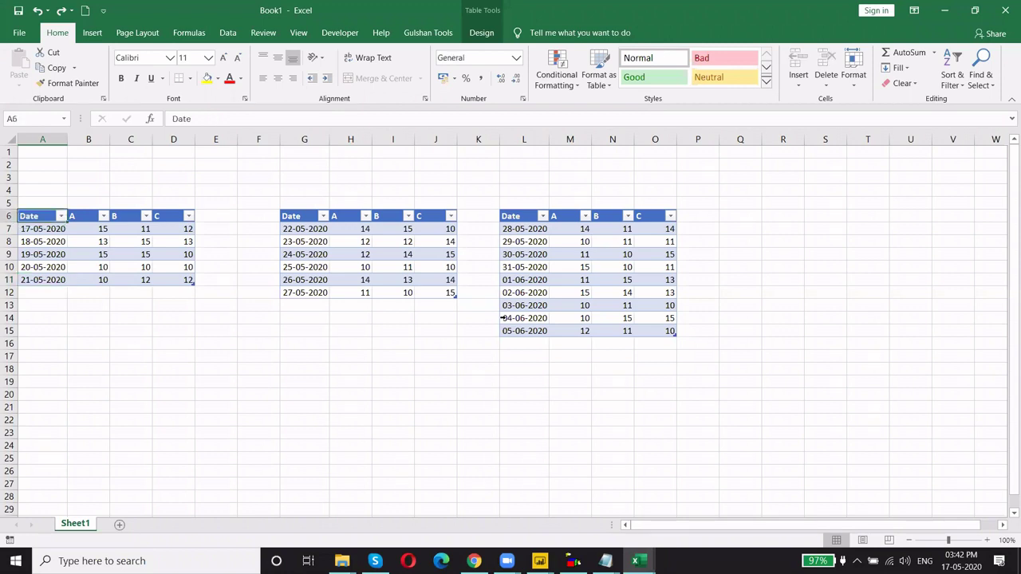
{"action": "key", "text": "Right"}
{"action": "key", "text": "Right"}
{"action": "key", "text": "Right"}
{"action": "key", "text": "Right"}
{"action": "key", "text": "Right"}
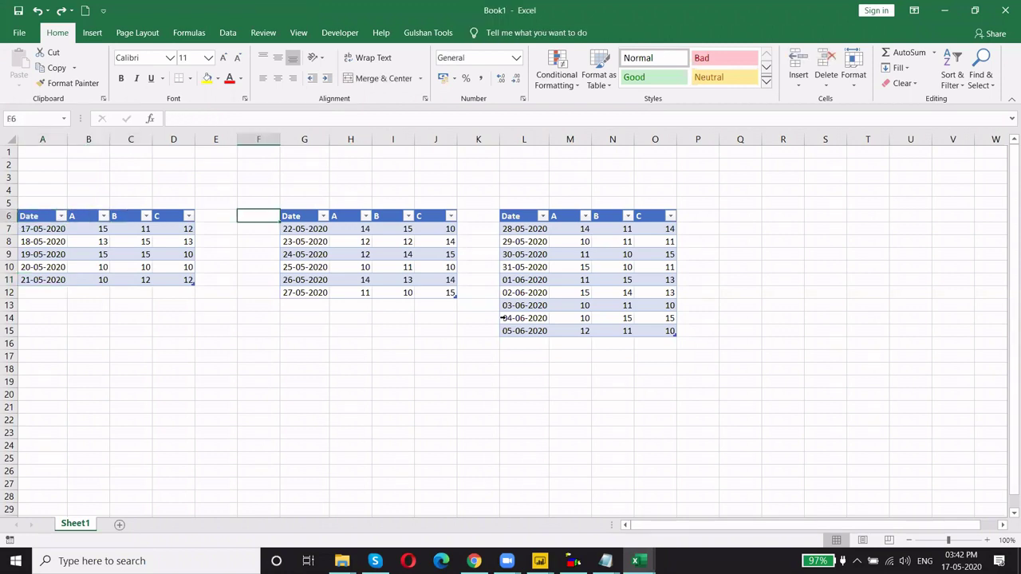
{"action": "key", "text": "Left"}
{"action": "key", "text": "Home"}
{"action": "key", "text": "ctrl+Right"}
{"action": "key", "text": "ctrl+Right"}
{"action": "key", "text": "ctrl+shift+Down"}
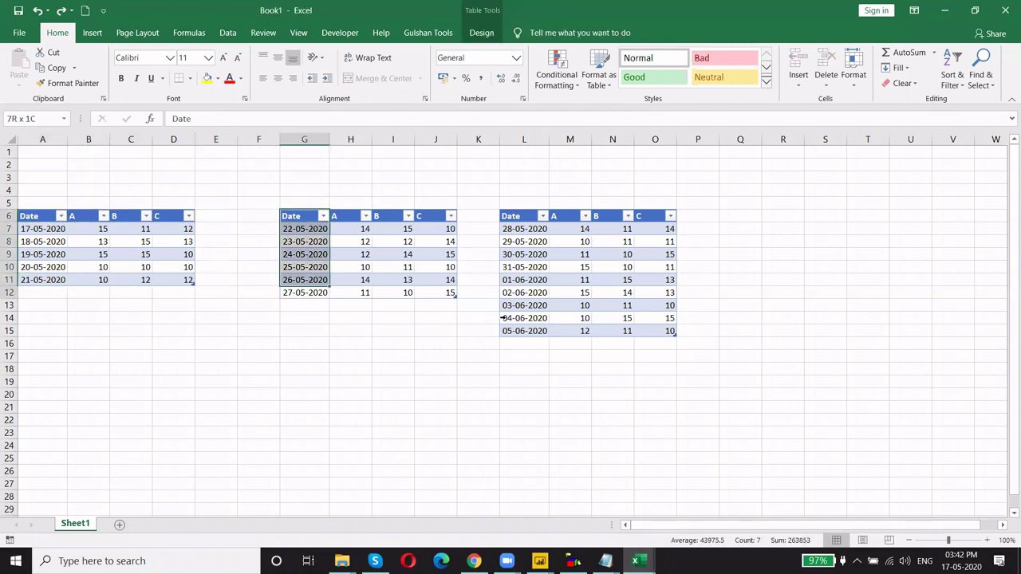
{"action": "key", "text": "ctrl+shift+Right"}
{"action": "key", "text": "ctrl+c"}
{"action": "key", "text": "ctrl+Left"}
{"action": "key", "text": "ctrl+Left"}
- Paste the middle table below the first table, then undo that paste
{"action": "key", "text": "ctrl+Down"}
{"action": "key", "text": "Down"}
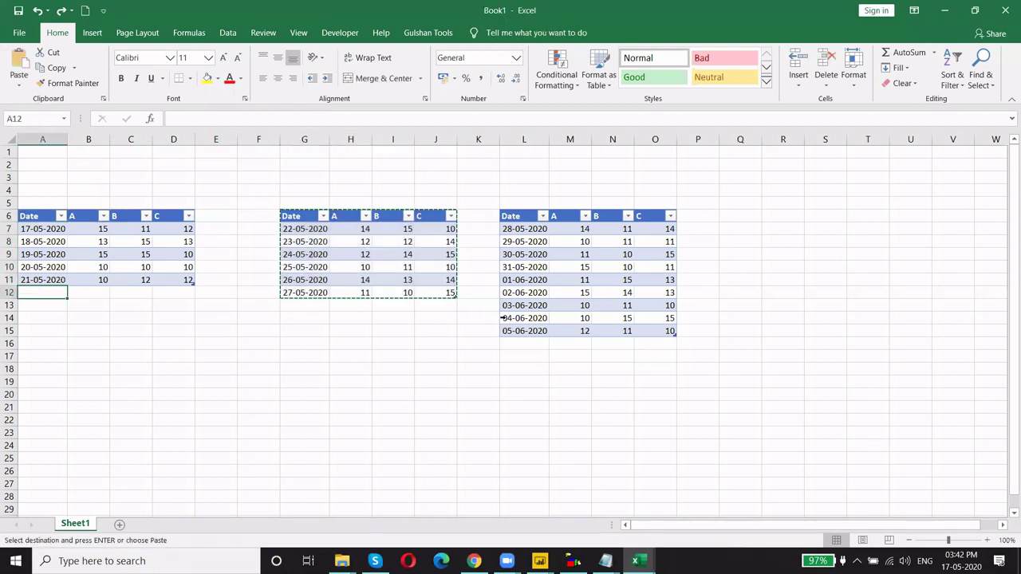
{"action": "key", "text": "ctrl+v"}
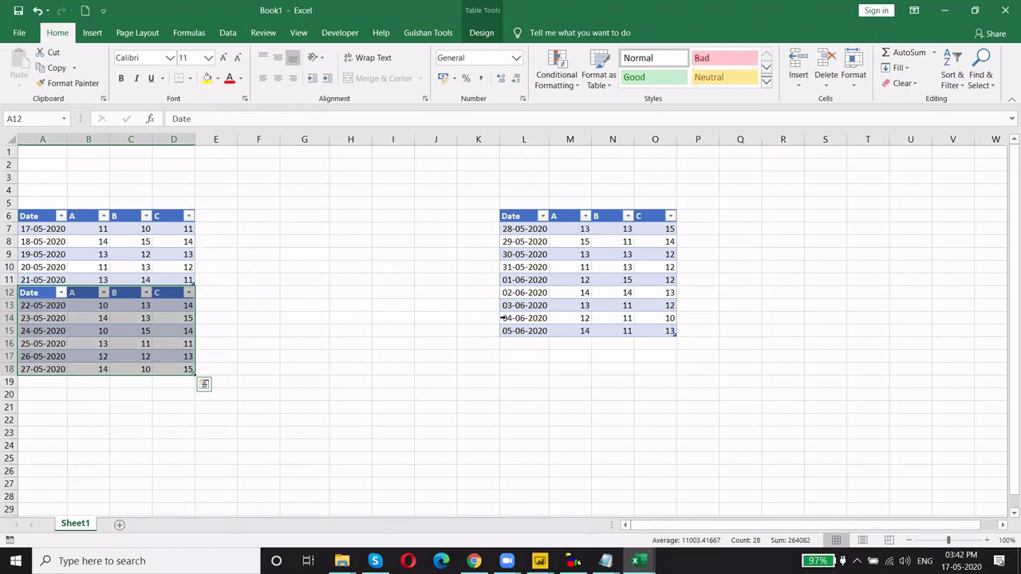
{"action": "key", "text": "ctrl+z"}
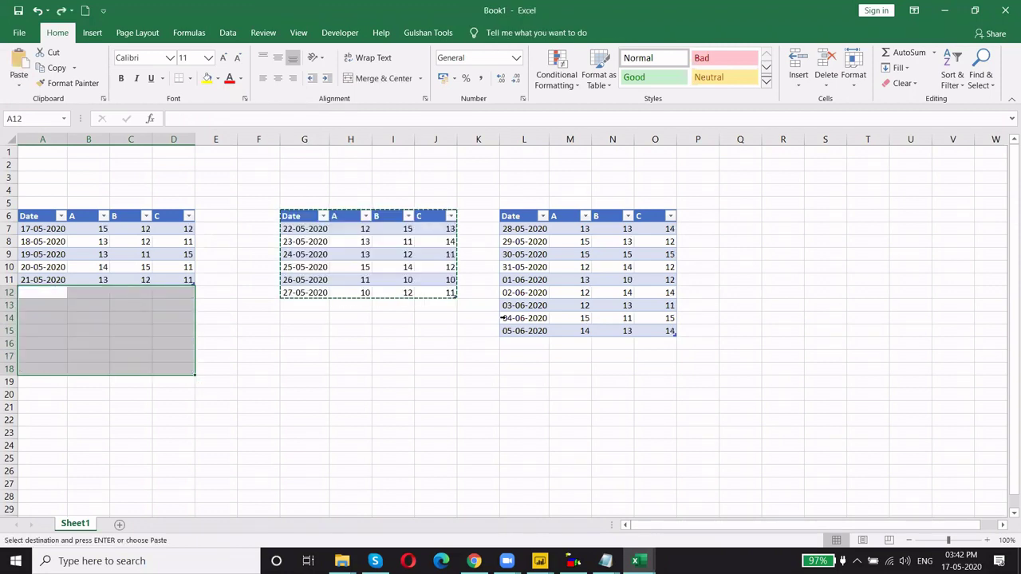
{"action": "key", "text": "Escape"}
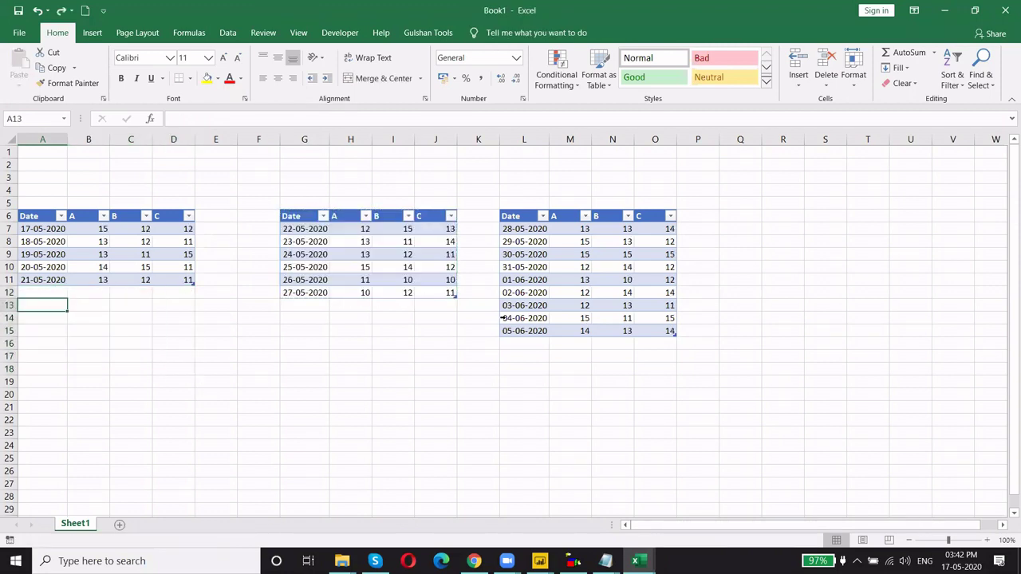
- Copy the first date table A6:D11 and paste it at C17
{"action": "left_click_drag", "start_coordinate": [43, 215], "coordinate": [173, 279]}
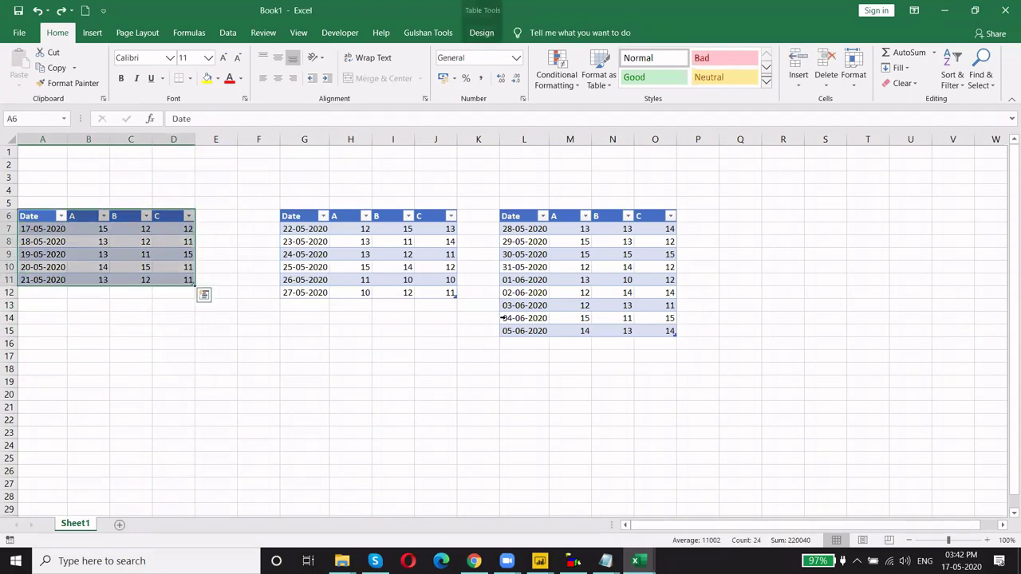
{"action": "key", "text": "ctrl+c"}
{"action": "key", "text": "Down"}
{"action": "key", "text": "Down"}
{"action": "key", "text": "Down"}
{"action": "key", "text": "Down"}
{"action": "key", "text": "Down"}
{"action": "key", "text": "Right"}
{"action": "key", "text": "Right"}
{"action": "key", "text": "Down"}
{"action": "key", "text": "Down"}
{"action": "key", "text": "Down"}
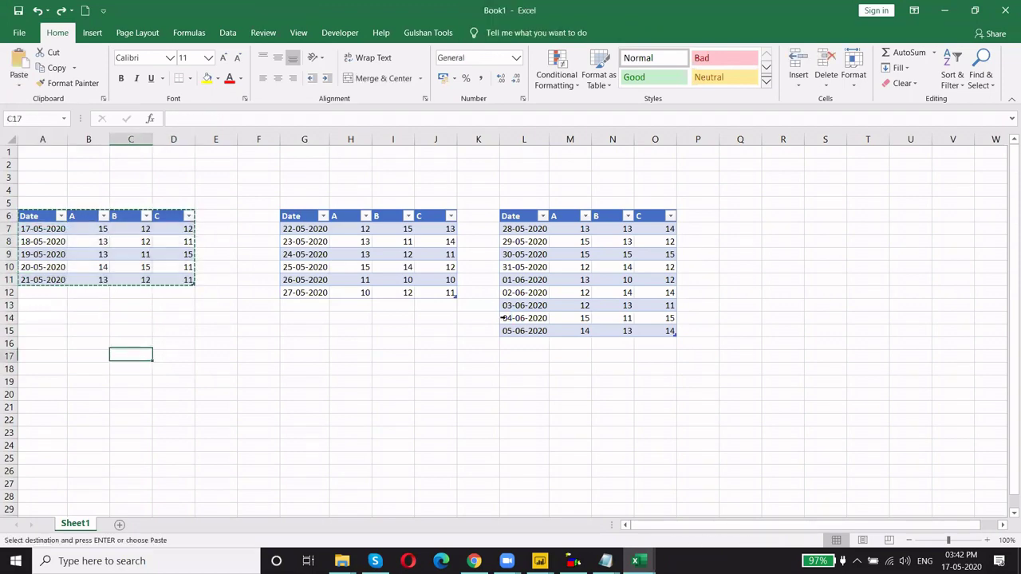
{"action": "key", "text": "ctrl+v"}
- Copy the second date table G6:J12 and paste it at C23, below the first copy
{"action": "key", "text": "Right"}
{"action": "key", "text": "Right"}
{"action": "key", "text": "Right"}
{"action": "key", "text": "Up"}
{"action": "key", "text": "Up"}
{"action": "key", "text": "Up"}
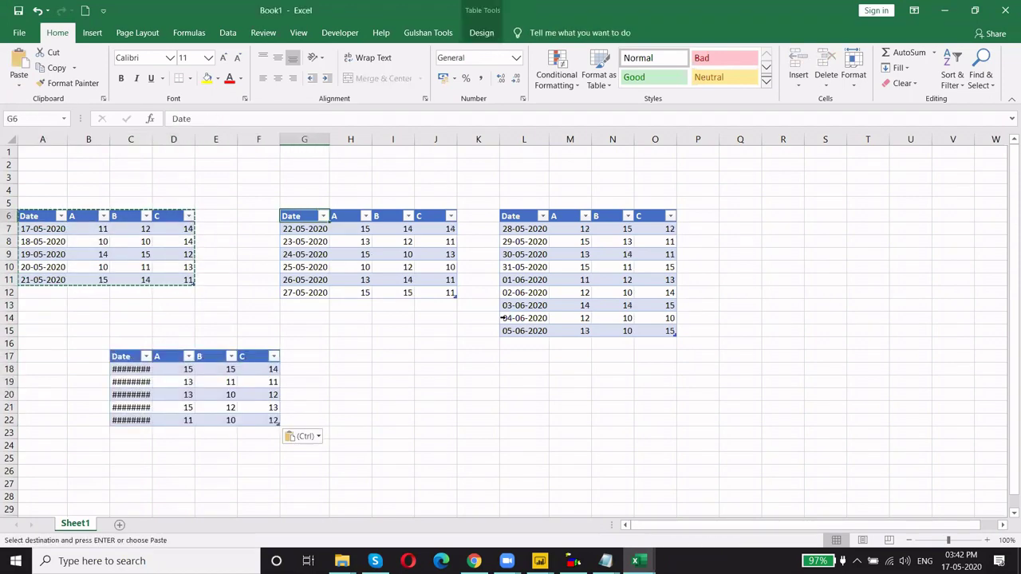
{"action": "key", "text": "ctrl+a"}
{"action": "key", "text": "ctrl+c"}
{"action": "key", "text": "Left"}
{"action": "key", "text": "Left"}
{"action": "key", "text": "Left"}
{"action": "key", "text": "Down"}
{"action": "key", "text": "Down"}
{"action": "key", "text": "Down"}
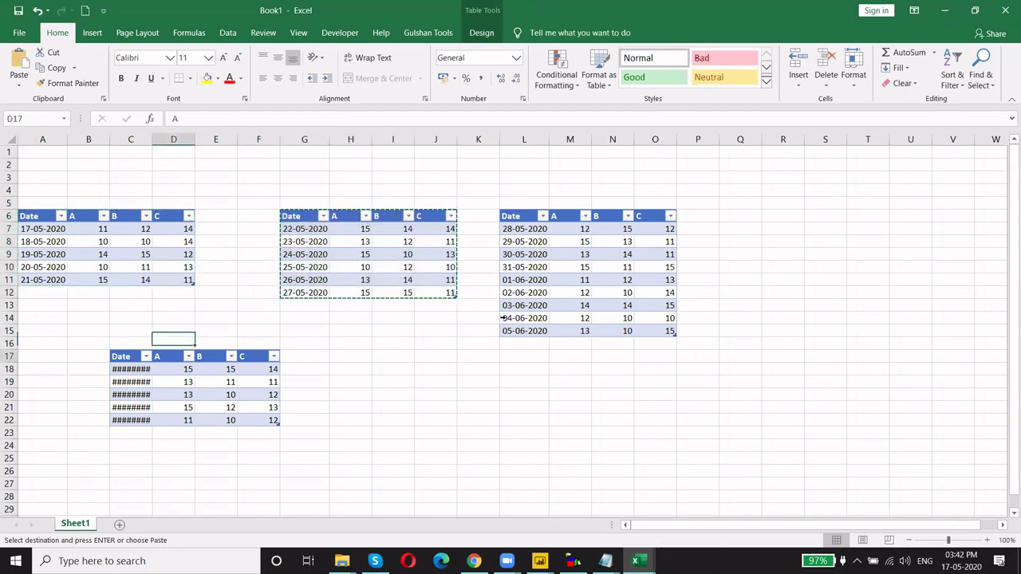
{"action": "key", "text": "Down"}
{"action": "key", "text": "Down"}
{"action": "key", "text": "Down"}
{"action": "key", "text": "Down"}
{"action": "key", "text": "Down"}
{"action": "key", "text": "Left"}
{"action": "key", "text": "Down"}
{"action": "key", "text": "ctrl+v"}
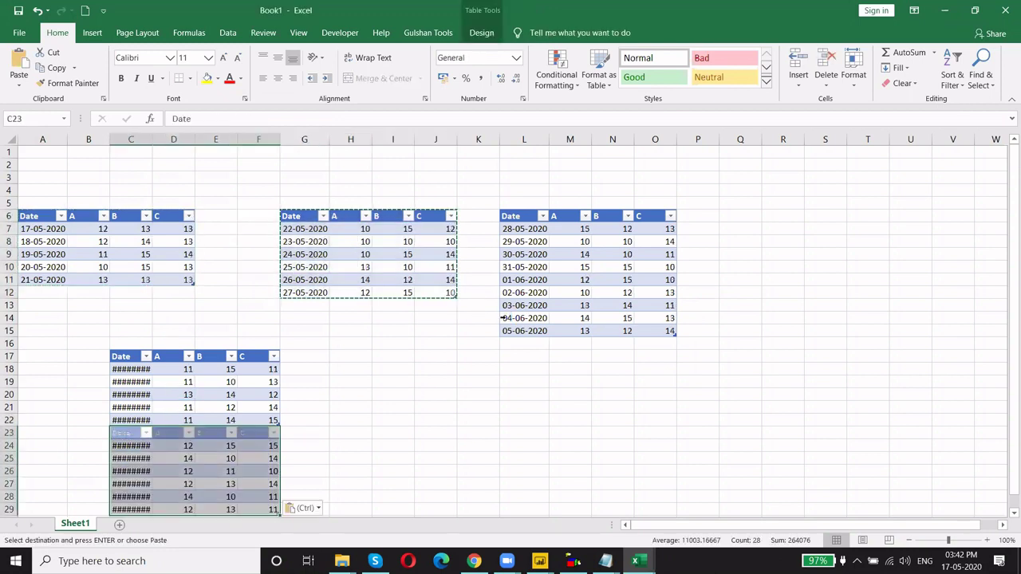
{"action": "key", "text": "Escape"}
{"action": "key", "text": "Up"}
{"action": "key", "text": "Up"}
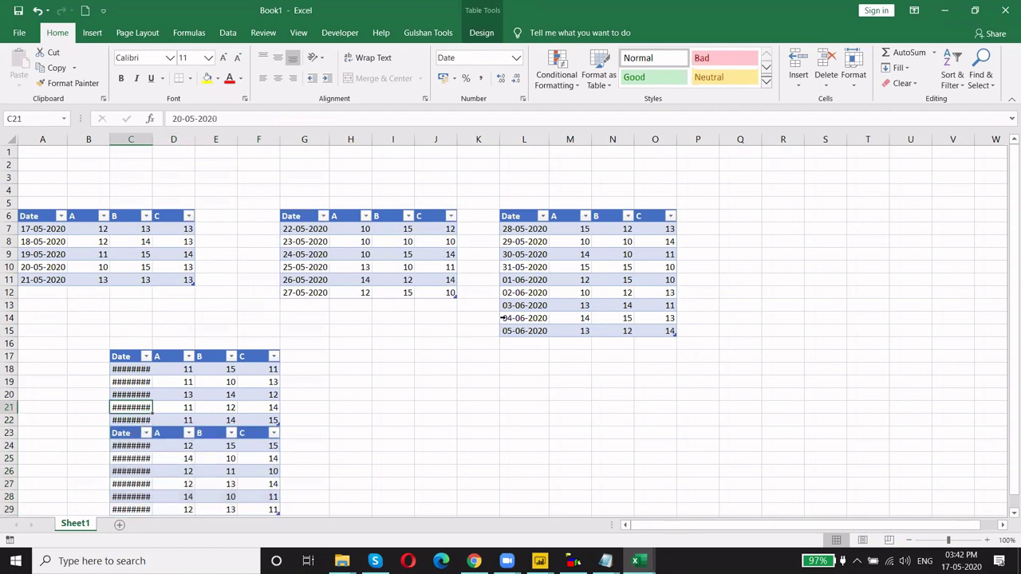
{"action": "key", "text": "Up"}
{"action": "key", "text": "Up"}
{"action": "key", "text": "Up"}
{"action": "key", "text": "Up"}
{"action": "key", "text": "Up"}
{"action": "key", "text": "Down"}
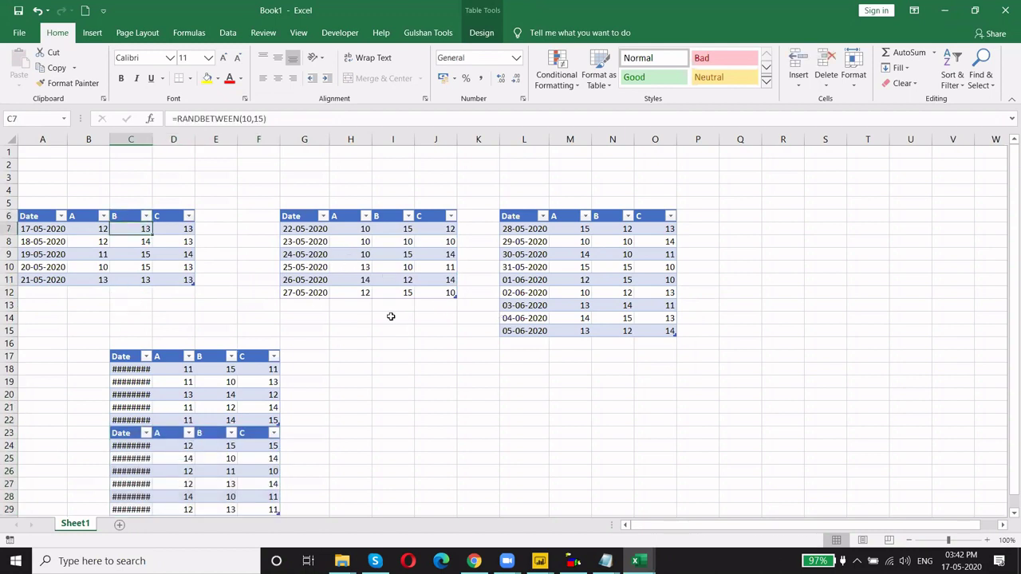
- Widen column C so the stacked dates display in full instead of ####
{"action": "scroll", "coordinate": [382, 335], "scroll_direction": "down", "scroll_amount": 1}
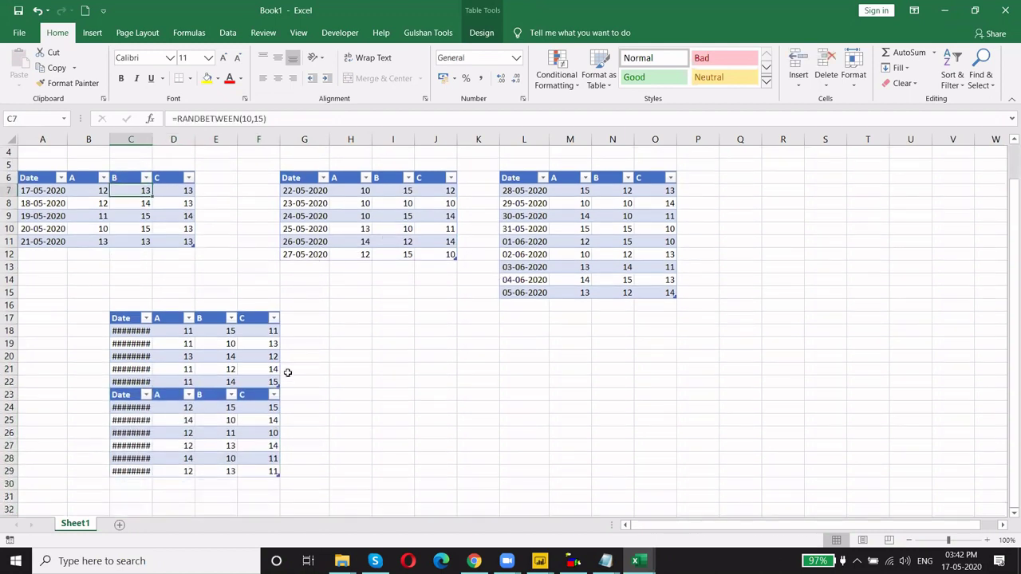
{"action": "double_click", "coordinate": [152, 139]}
{"action": "left_click_drag", "start_coordinate": [151, 140], "coordinate": [189, 140]}
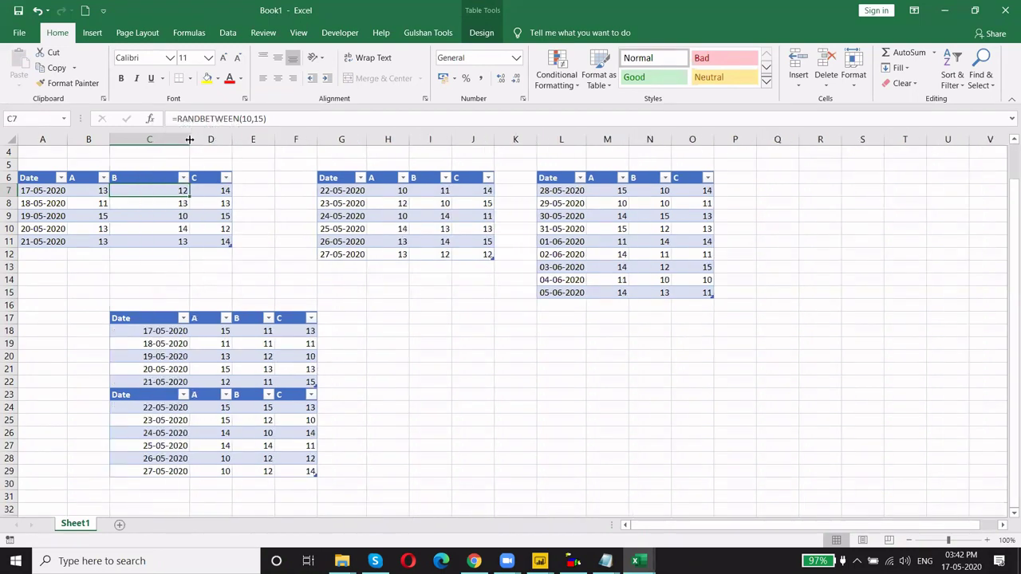
{"action": "left_click", "coordinate": [380, 355]}
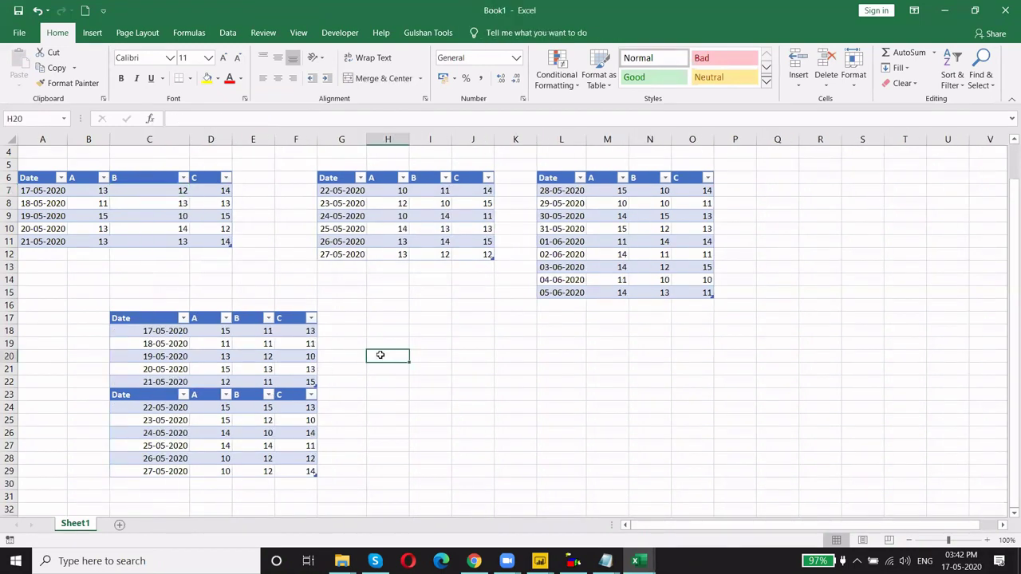
- Check the dates and values in the stacked tables, then bring Power BI to the front
{"action": "key", "text": "ctrl+Left"}
{"action": "key", "text": "ctrl+Left"}
{"action": "key", "text": "ctrl+Up"}
{"action": "key", "text": "ctrl+Up"}
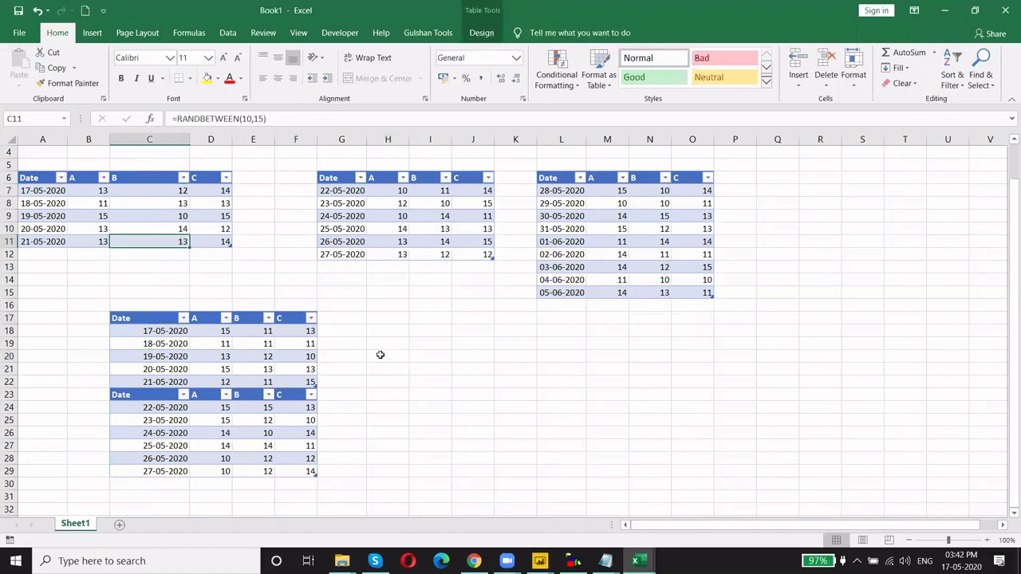
{"action": "key", "text": "Up"}
{"action": "key", "text": "Up"}
{"action": "key", "text": "ctrl+Down"}
{"action": "key", "text": "ctrl+Down"}
{"action": "key", "text": "Down"}
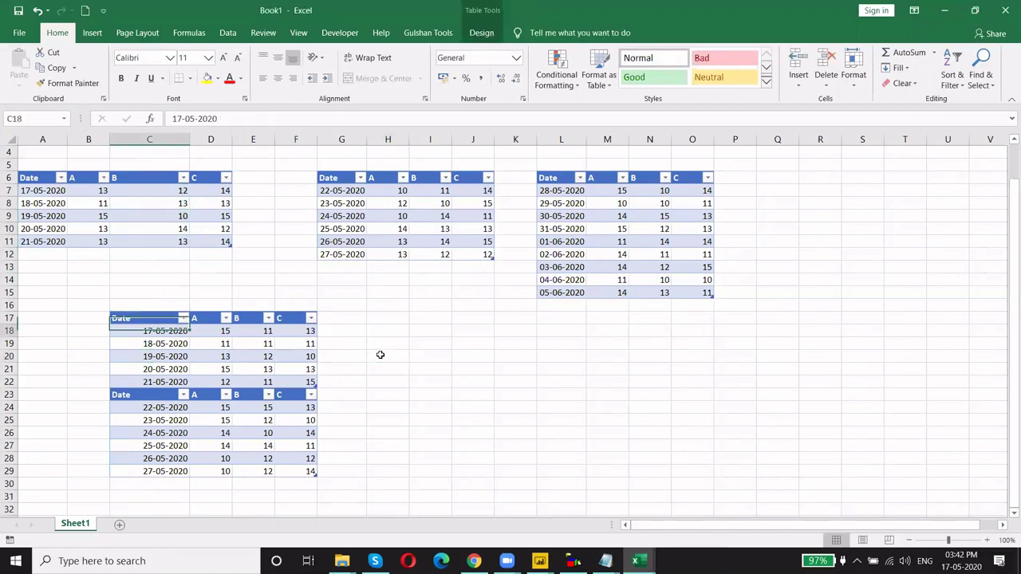
{"action": "key", "text": "Right"}
{"action": "key", "text": "ctrl+Down"}
{"action": "key", "text": "Up"}
{"action": "key", "text": "Up"}
{"action": "key", "text": "Up"}
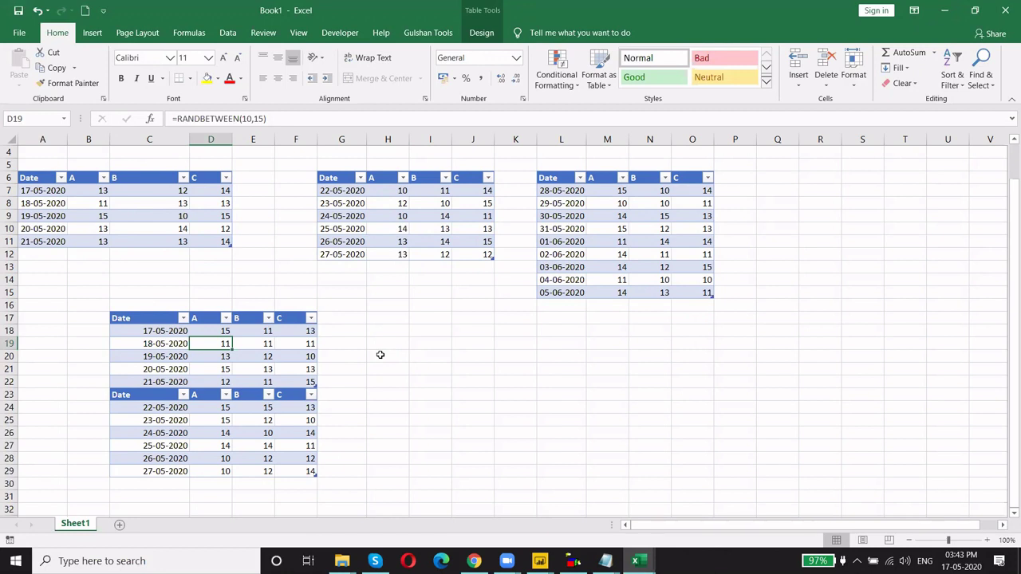
{"action": "key", "text": "Up"}
{"action": "key", "text": "Left"}
{"action": "key", "text": "Up"}
{"action": "key", "text": "ctrl+Up"}
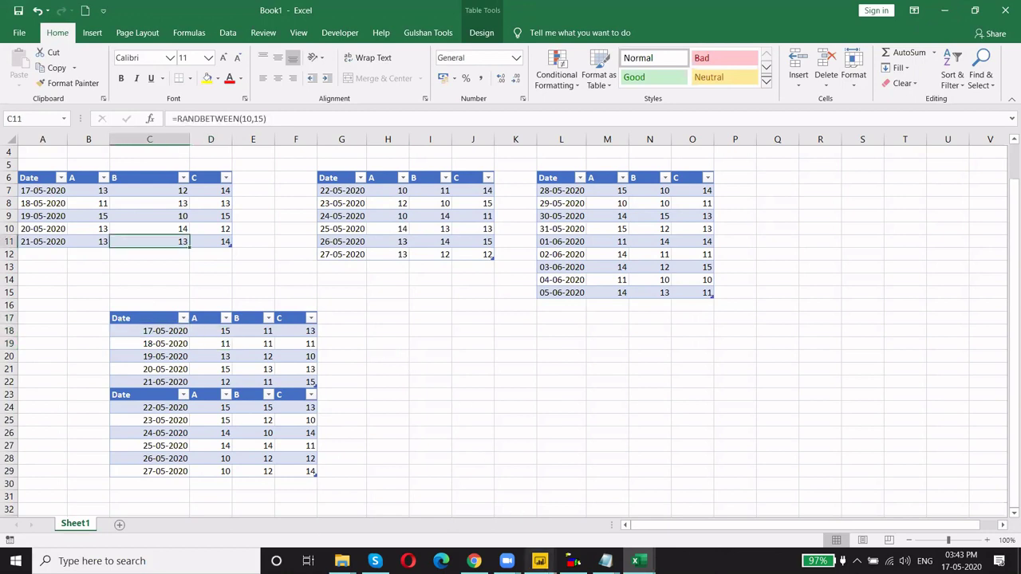
{"action": "left_click", "coordinate": [539, 561]}
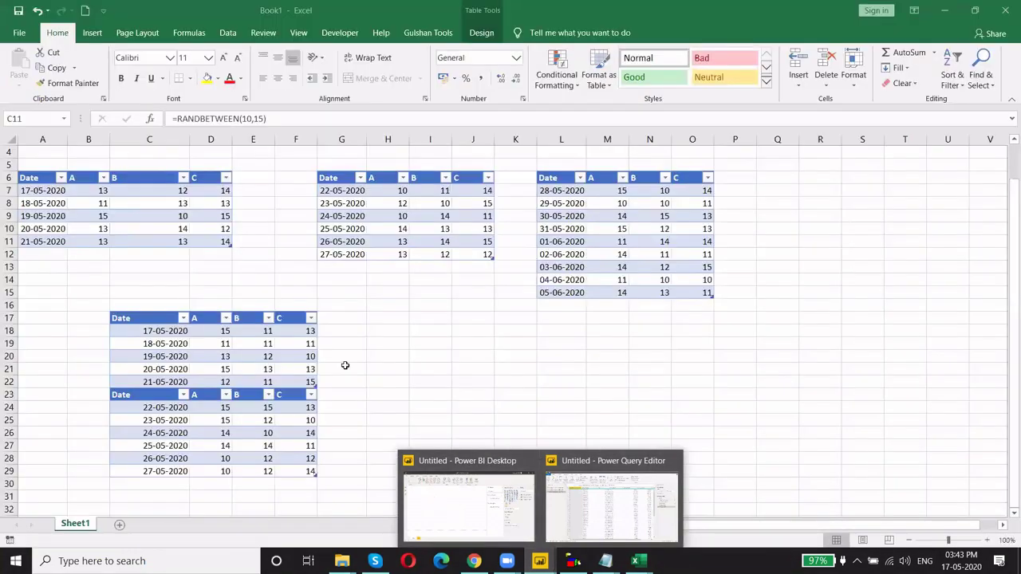
- Return to Power BI's Power Query Editor showing the three Population-country queries
{"action": "left_click", "coordinate": [345, 365]}
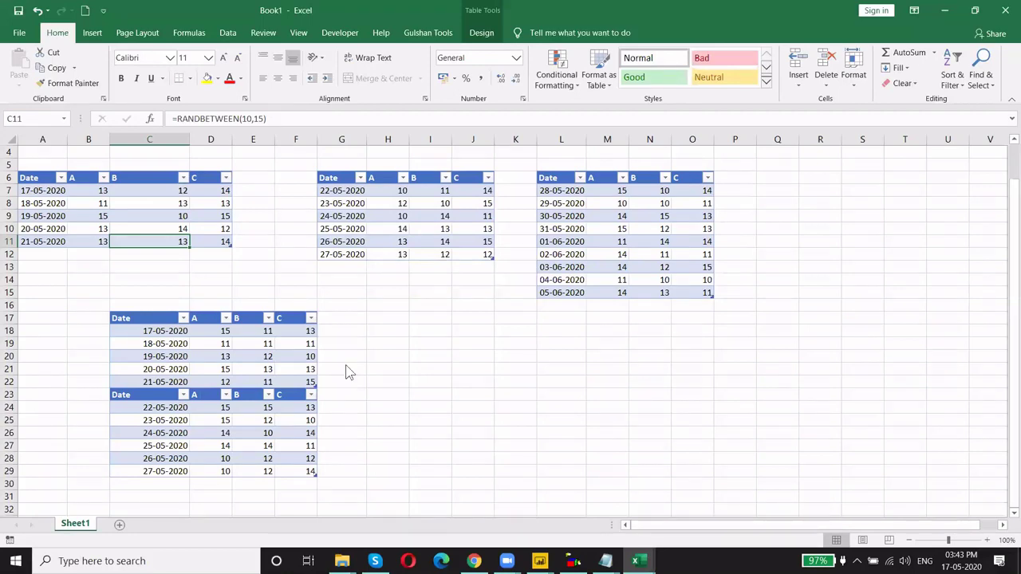
{"action": "key", "text": "alt+Tab"}
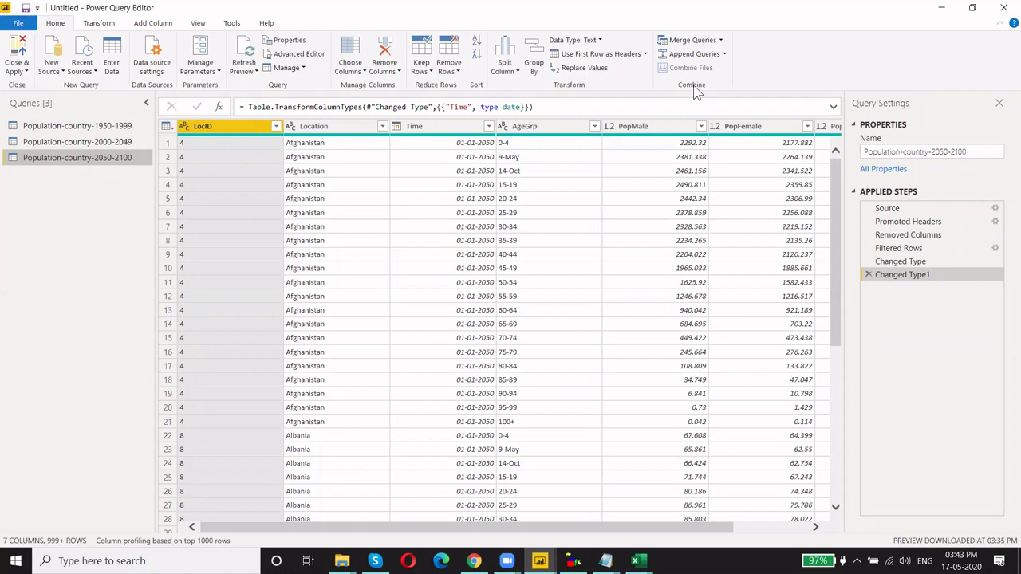
- Choose Append Queries as New with Population-country-2050-2100 as the primary table
{"action": "left_click", "coordinate": [724, 55]}
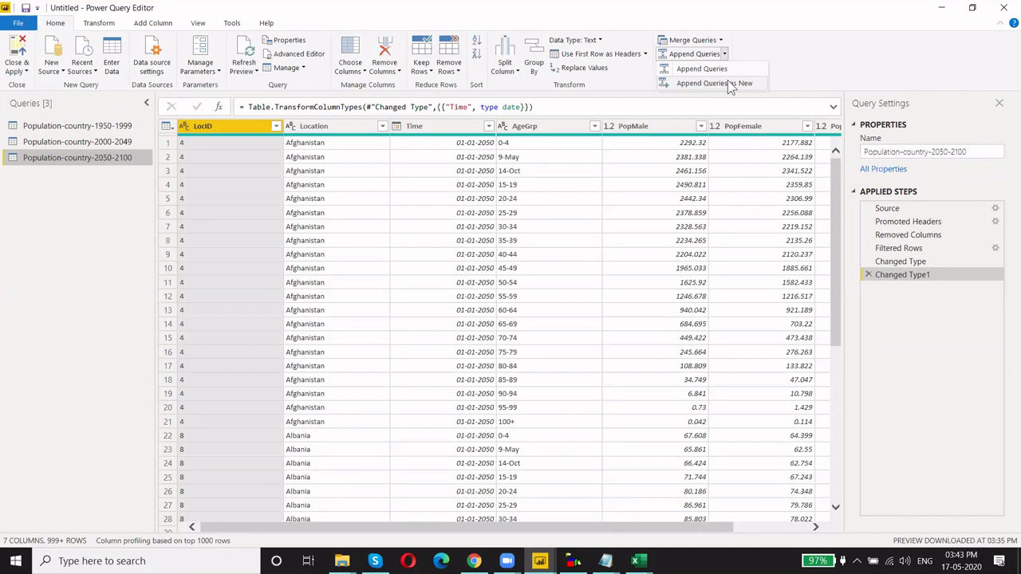
{"action": "left_click", "coordinate": [728, 81]}
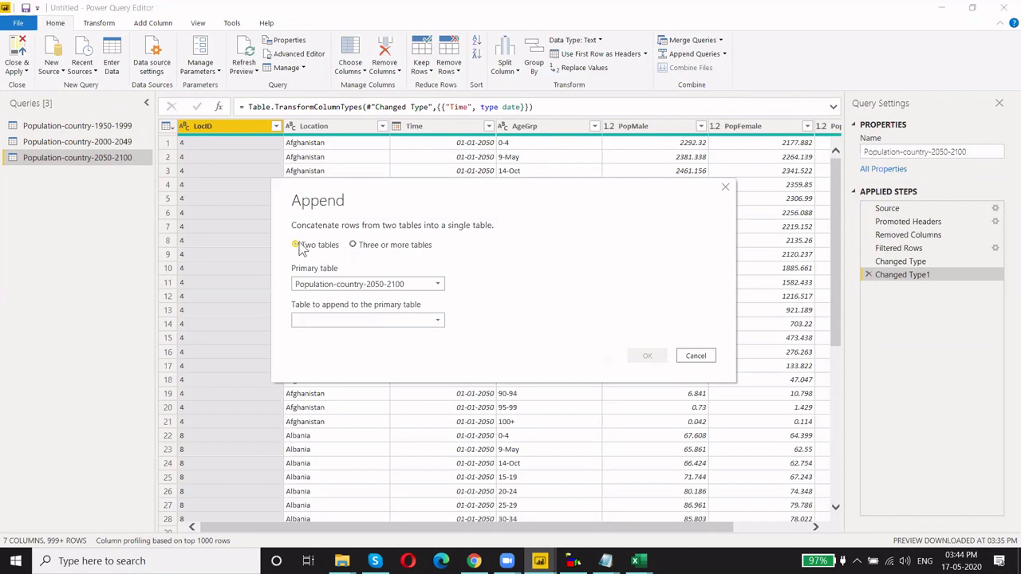
- Append the 2050-2100, 1950-1999 and 2000-2049 population queries as three tables into new Append1
{"action": "left_click", "coordinate": [368, 320]}
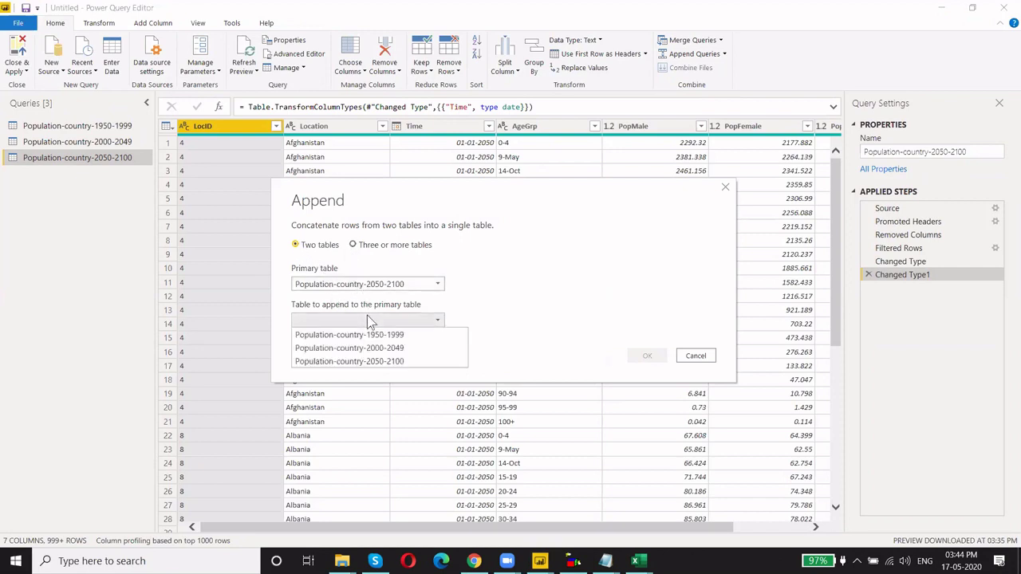
{"action": "left_click", "coordinate": [599, 314]}
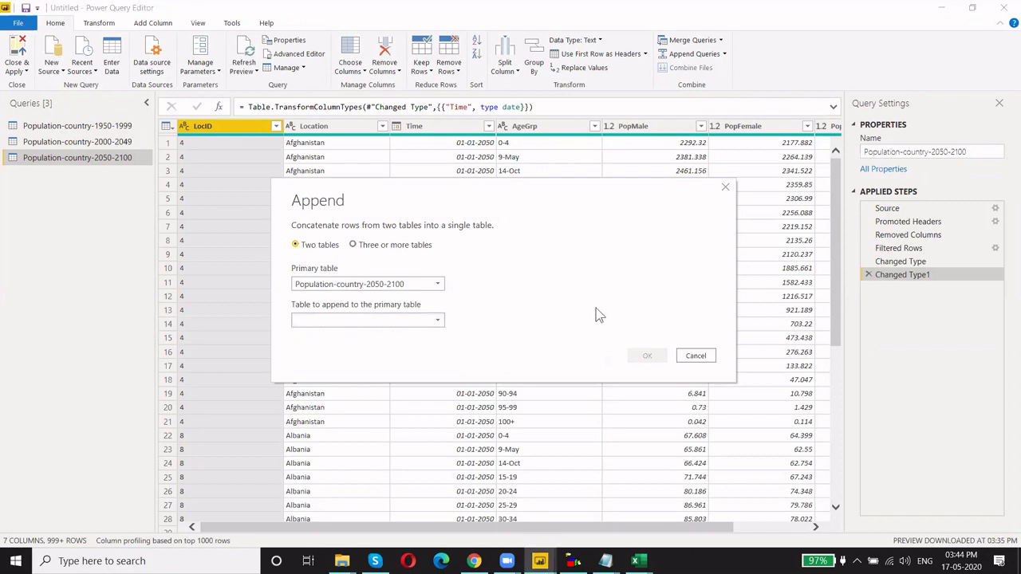
{"action": "left_click", "coordinate": [354, 246]}
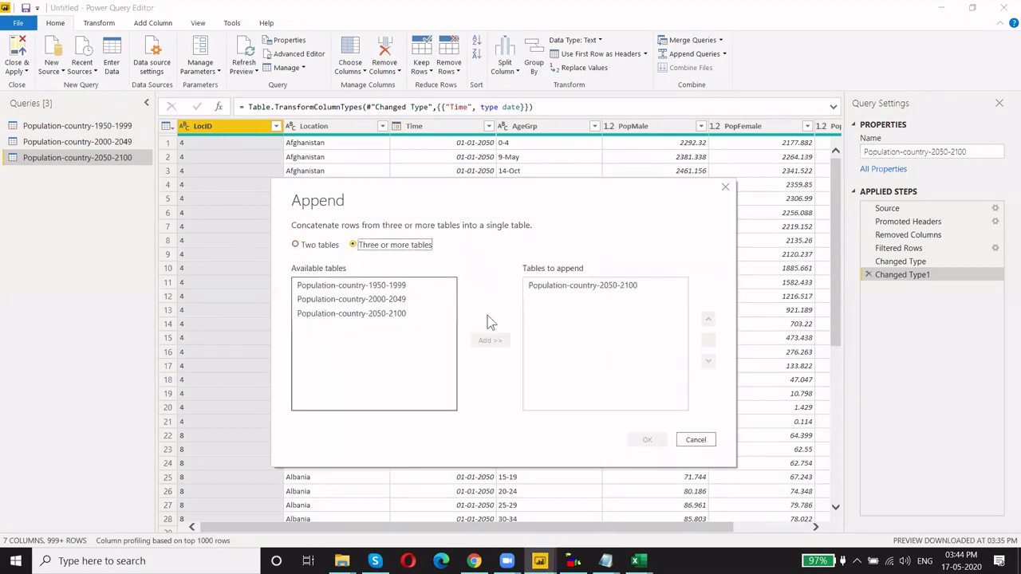
{"action": "left_click", "coordinate": [374, 285]}
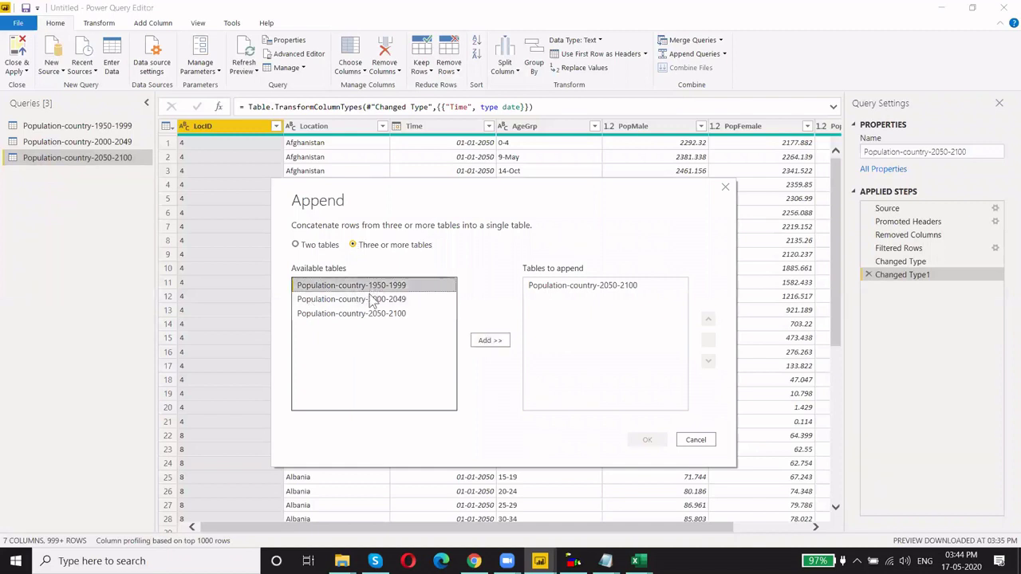
{"action": "left_click", "coordinate": [392, 314], "text": "shift"}
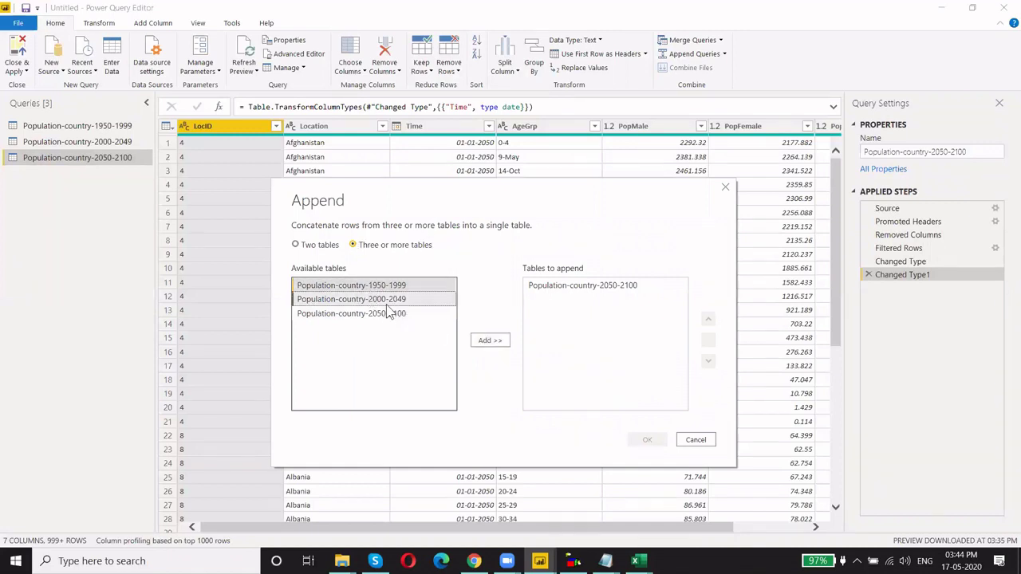
{"action": "left_click", "coordinate": [488, 341]}
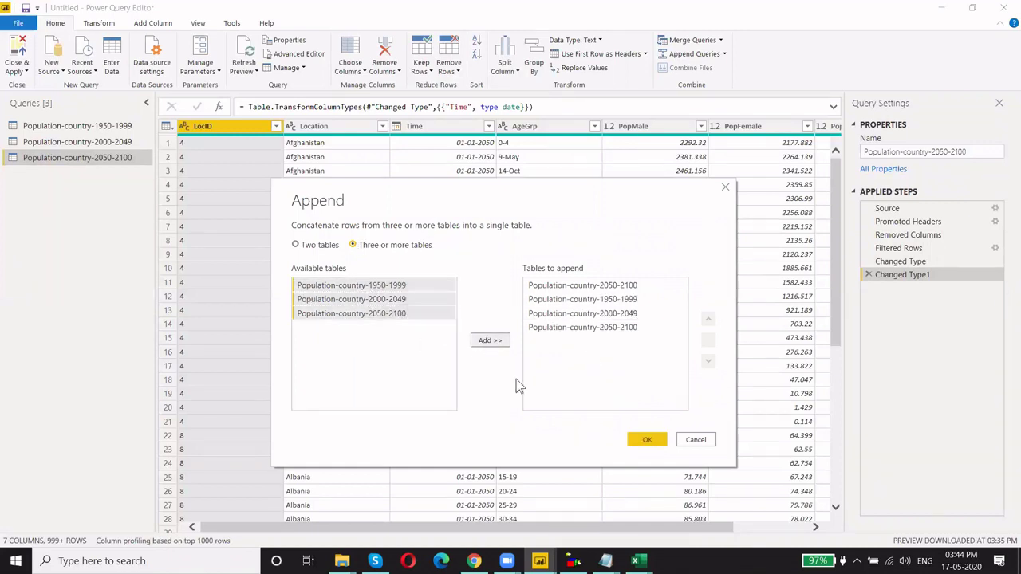
{"action": "left_click", "coordinate": [608, 328]}
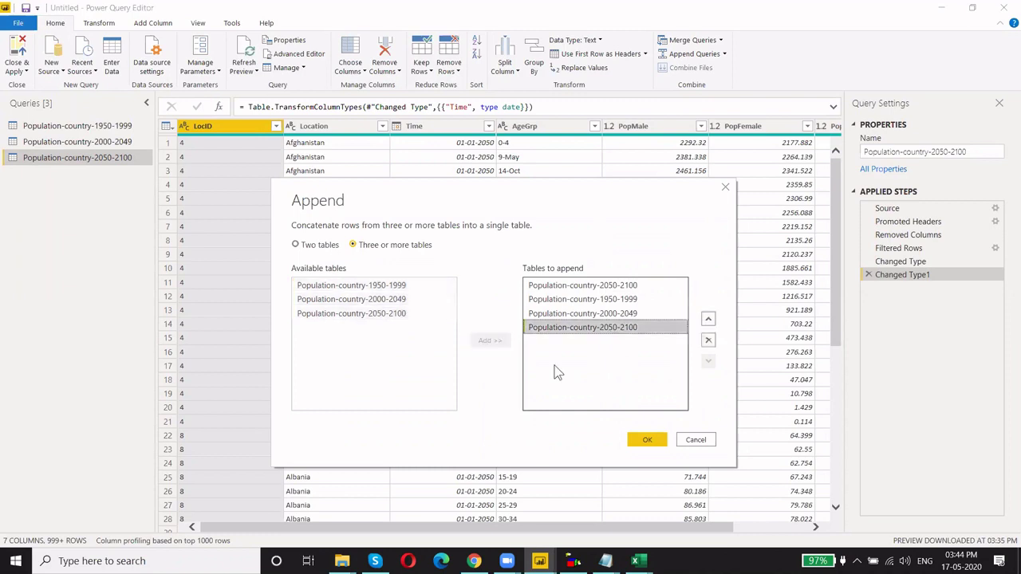
{"action": "left_click", "coordinate": [709, 340]}
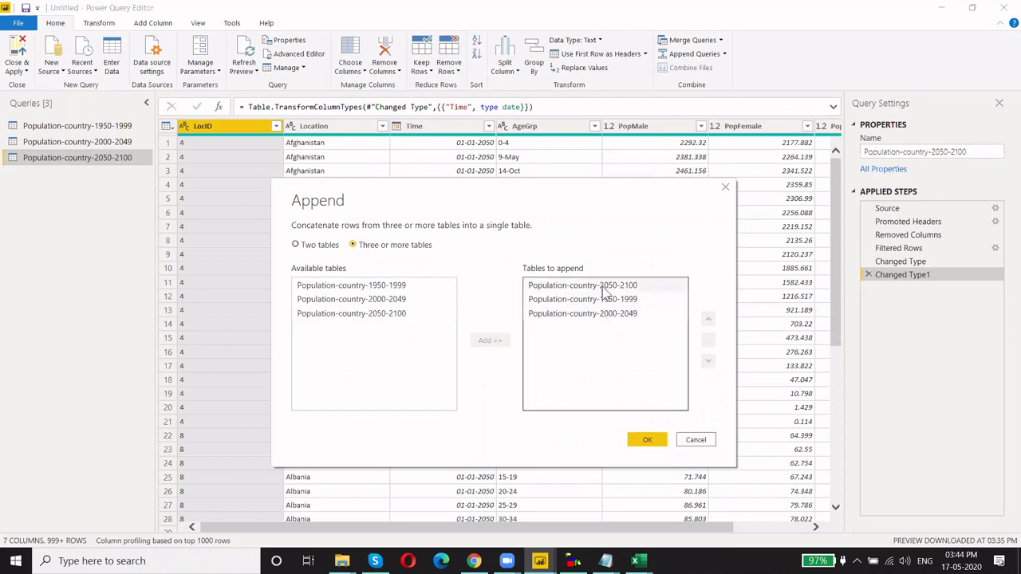
{"action": "left_click", "coordinate": [649, 440]}
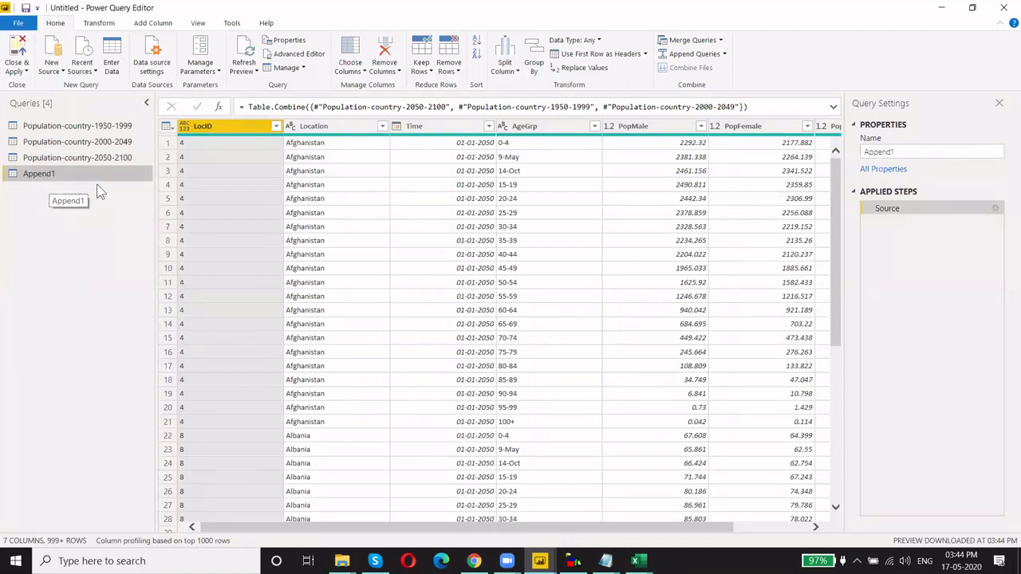
- Rename the Append1 query to 'Append Query Population'
{"action": "left_click_drag", "start_coordinate": [894, 152], "coordinate": [846, 162]}
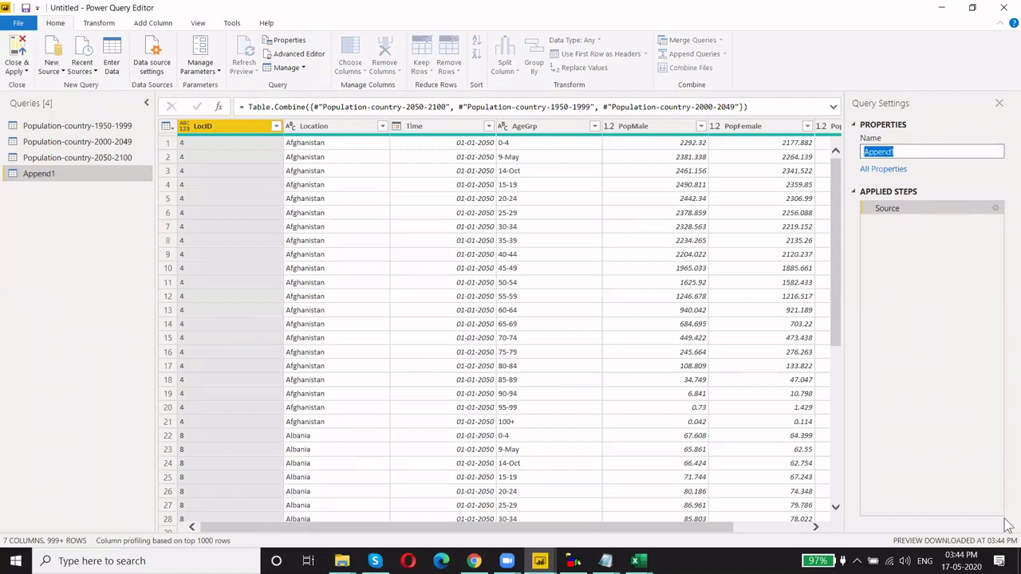
{"action": "type", "text": "Ap"}
{"action": "type", "text": "p"}
{"action": "type", "text": "en"}
{"action": "type", "text": "d"}
{"action": "type", "text": " Query "}
{"action": "type", "text": "Po"}
{"action": "type", "text": "pulation"}
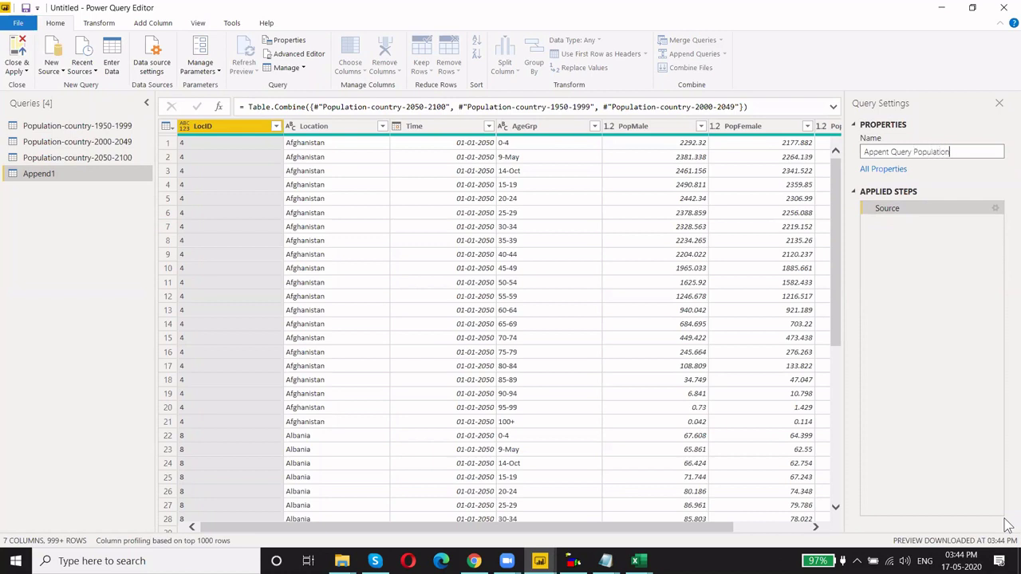
{"action": "key", "text": "Return"}
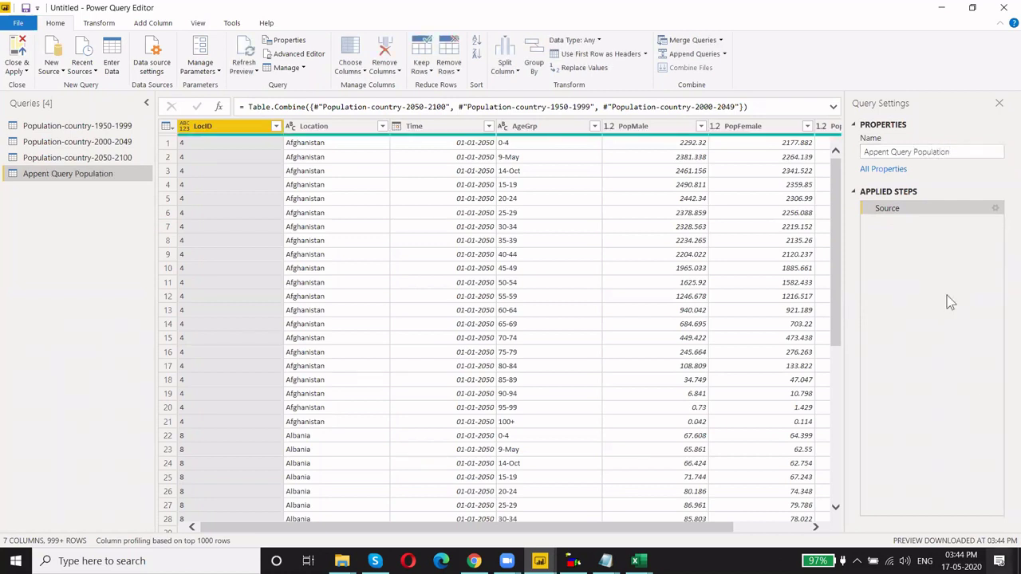
{"action": "left_click", "coordinate": [684, 110]}
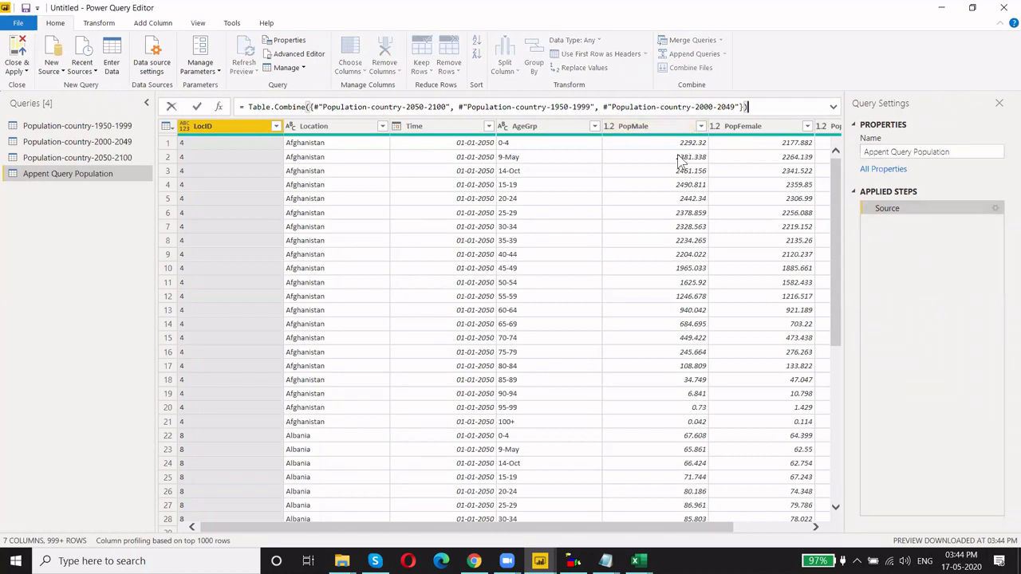
{"action": "left_click", "coordinate": [832, 108]}
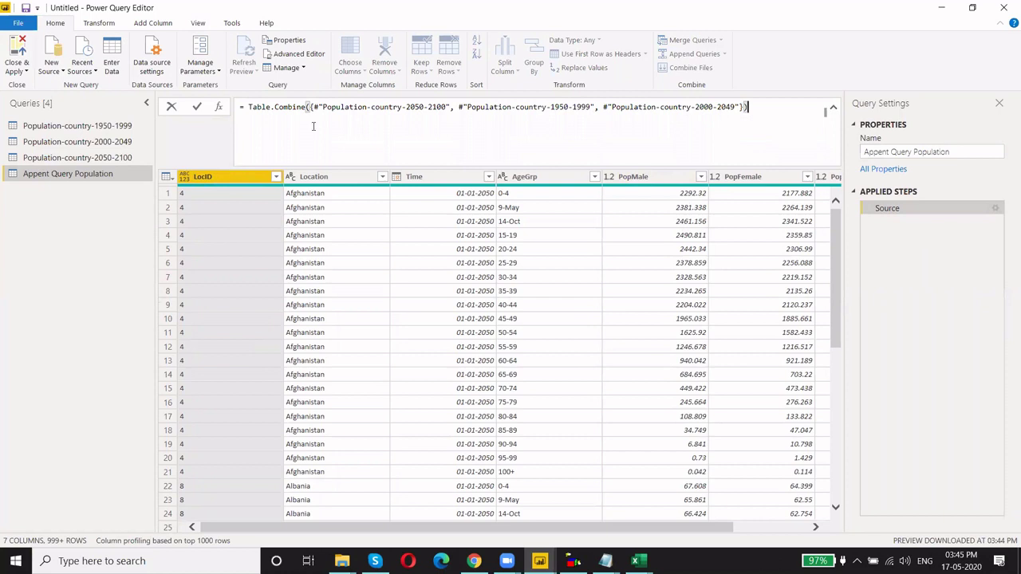
{"action": "mouse_move", "coordinate": [322, 107]}
{"action": "left_mouse_down"}
{"action": "mouse_move", "coordinate": [448, 107]}
{"action": "mouse_move", "coordinate": [459, 116]}
{"action": "mouse_move", "coordinate": [740, 107]}
{"action": "left_mouse_up"}
{"action": "left_click", "coordinate": [604, 107]}
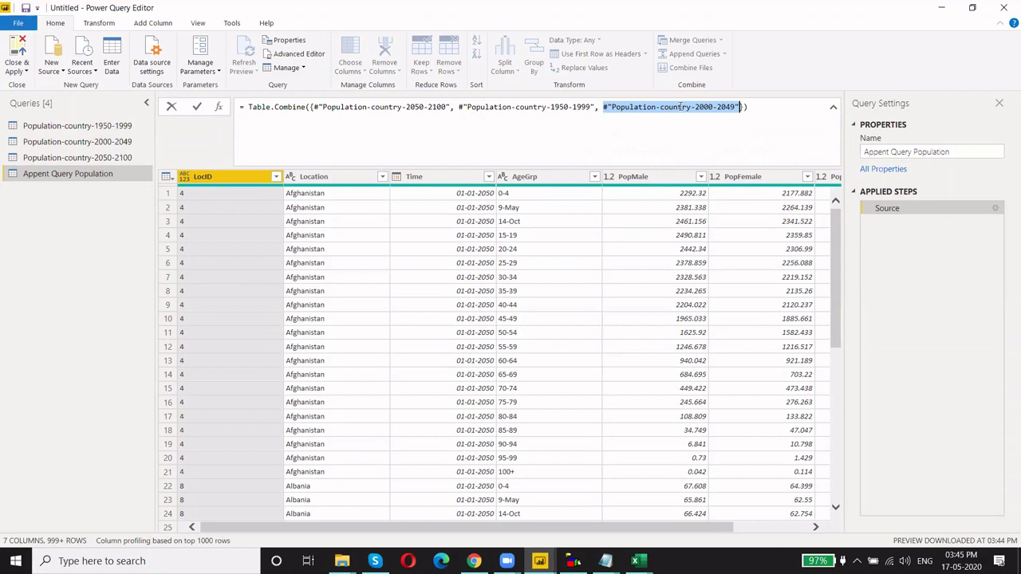
{"action": "left_click", "coordinate": [949, 314]}
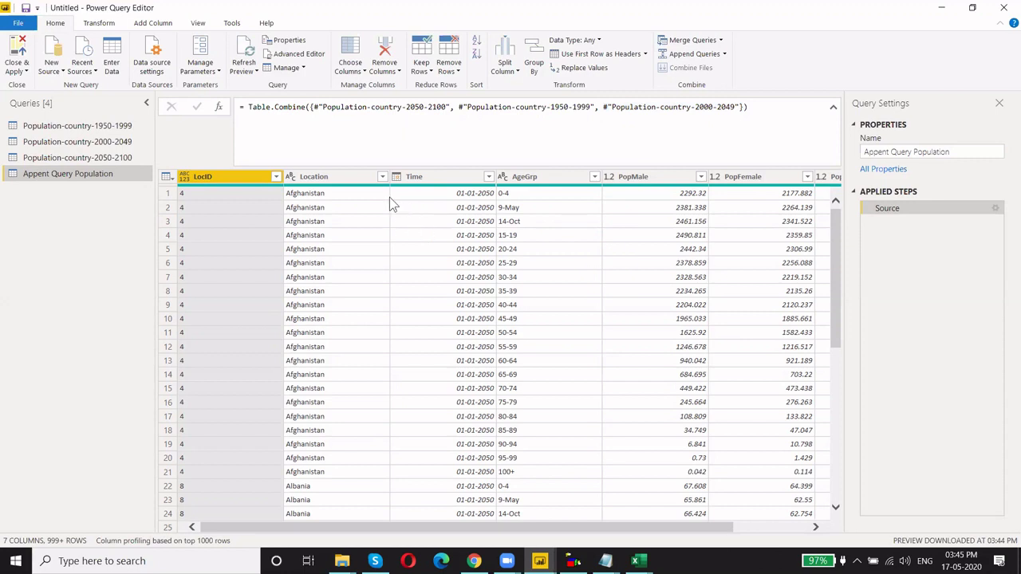
{"action": "left_click", "coordinate": [275, 176]}
{"action": "left_click_drag", "start_coordinate": [266, 314], "coordinate": [263, 449]}
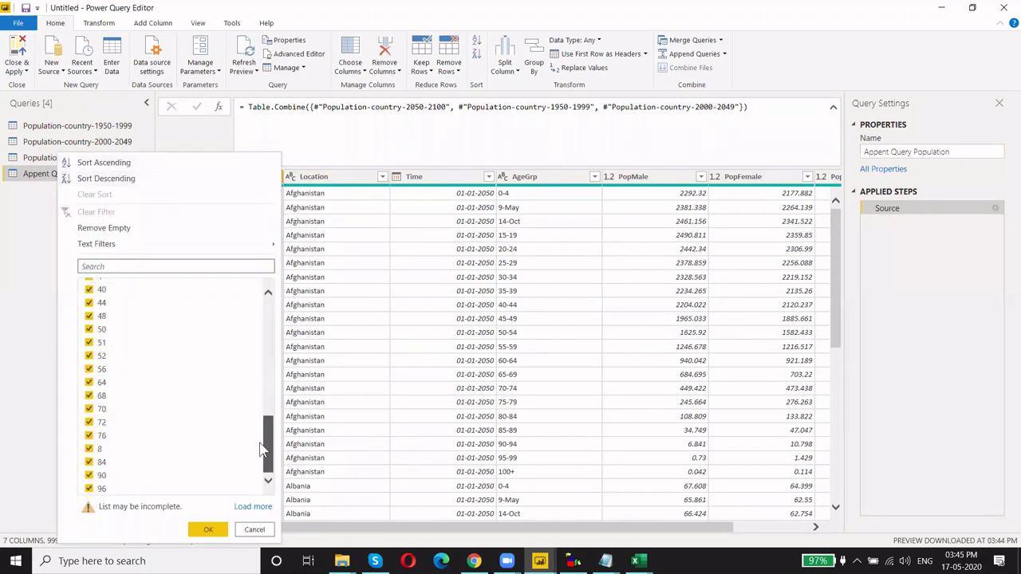
{"action": "left_click", "coordinate": [252, 506]}
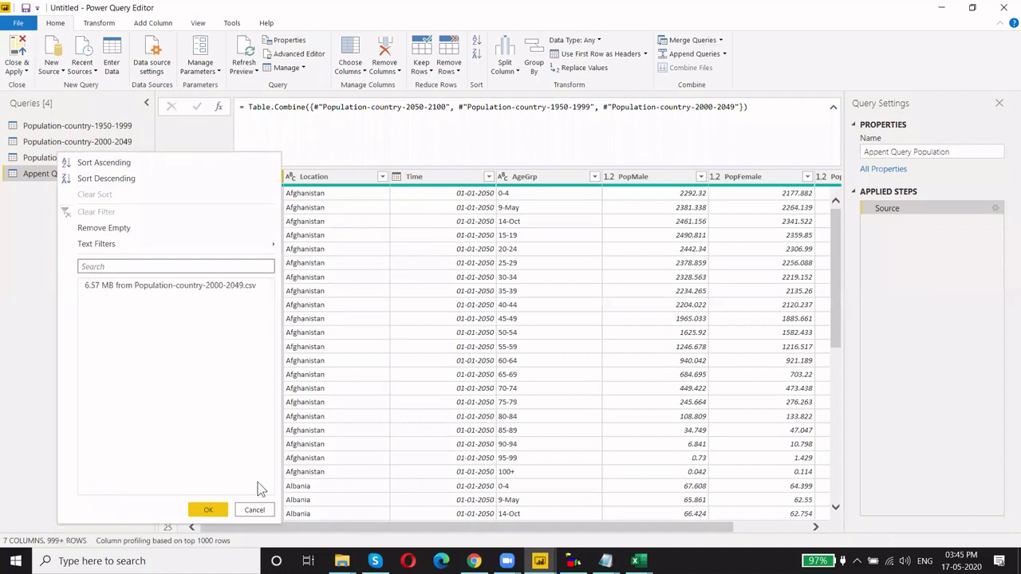
{"action": "left_click_drag", "start_coordinate": [269, 302], "coordinate": [276, 486]}
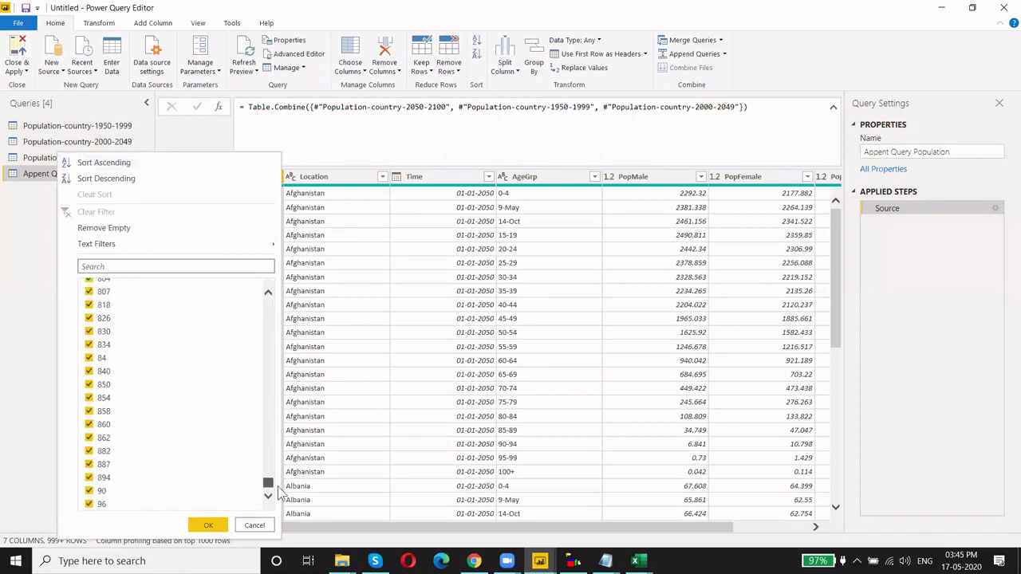
{"action": "left_click", "coordinate": [488, 177]}
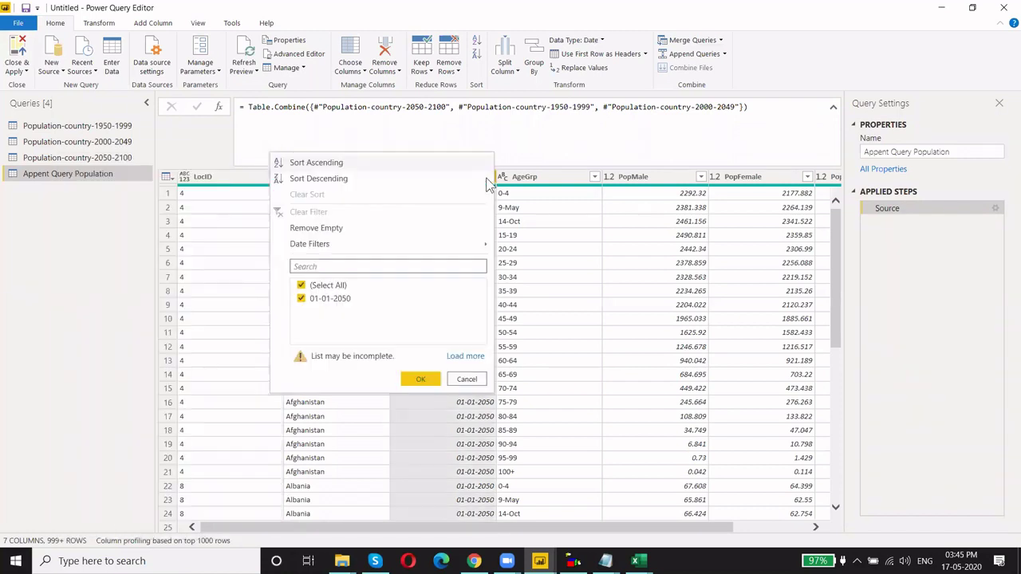
{"action": "left_click", "coordinate": [465, 357]}
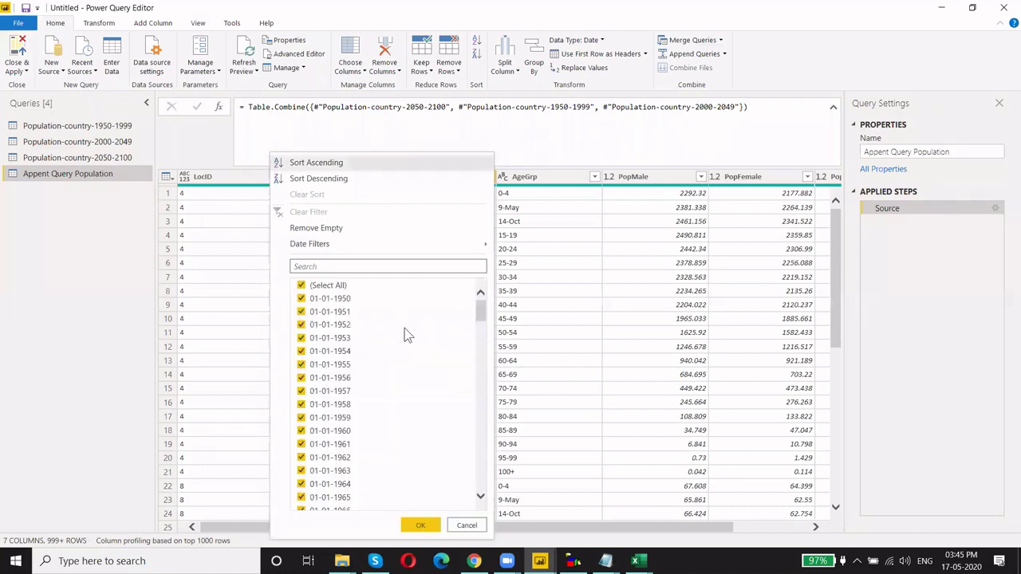
{"action": "left_click_drag", "start_coordinate": [481, 319], "coordinate": [481, 500]}
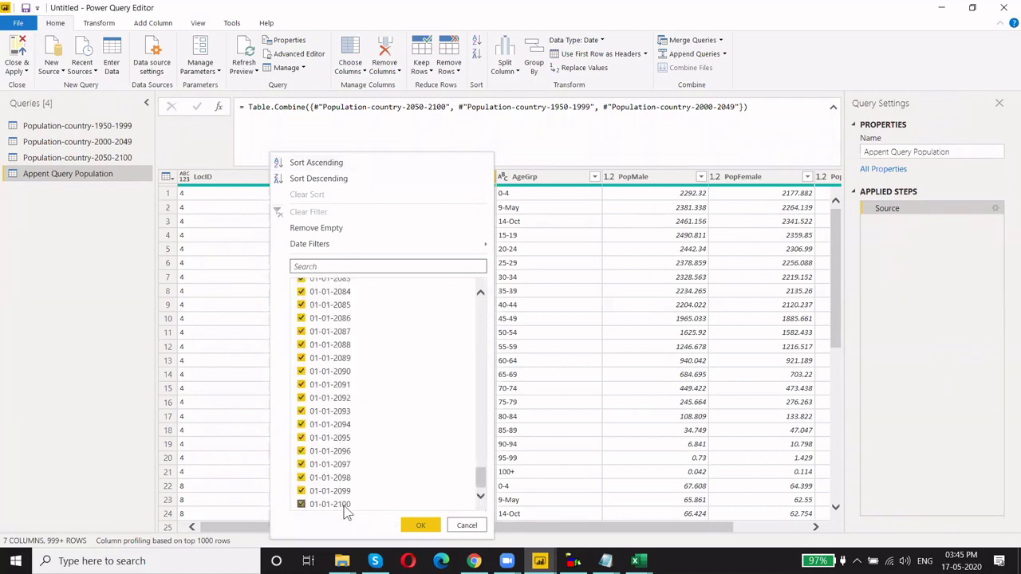
{"action": "left_click_drag", "start_coordinate": [481, 399], "coordinate": [501, 256]}
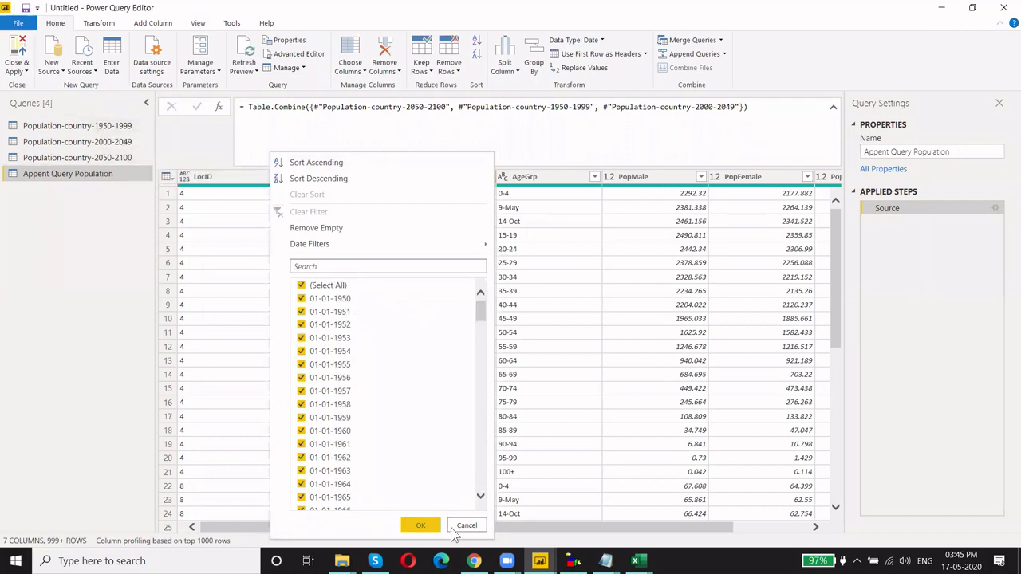
{"action": "left_click", "coordinate": [463, 526]}
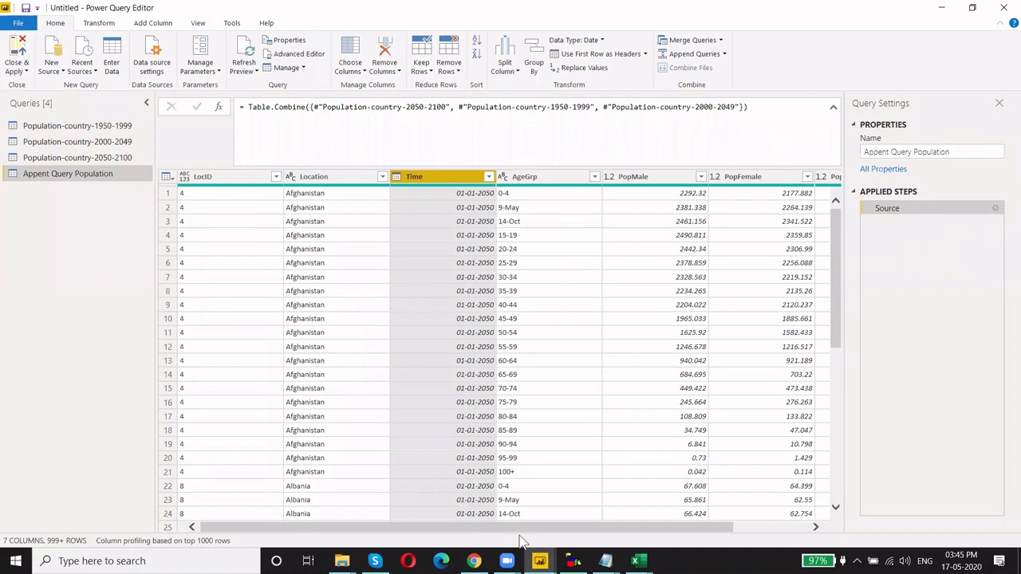
{"action": "left_click_drag", "start_coordinate": [530, 527], "coordinate": [785, 523]}
- Apply the query changes so Appent Query Population loads into the report's Fields list
{"action": "left_click_drag", "start_coordinate": [474, 523], "coordinate": [383, 517]}
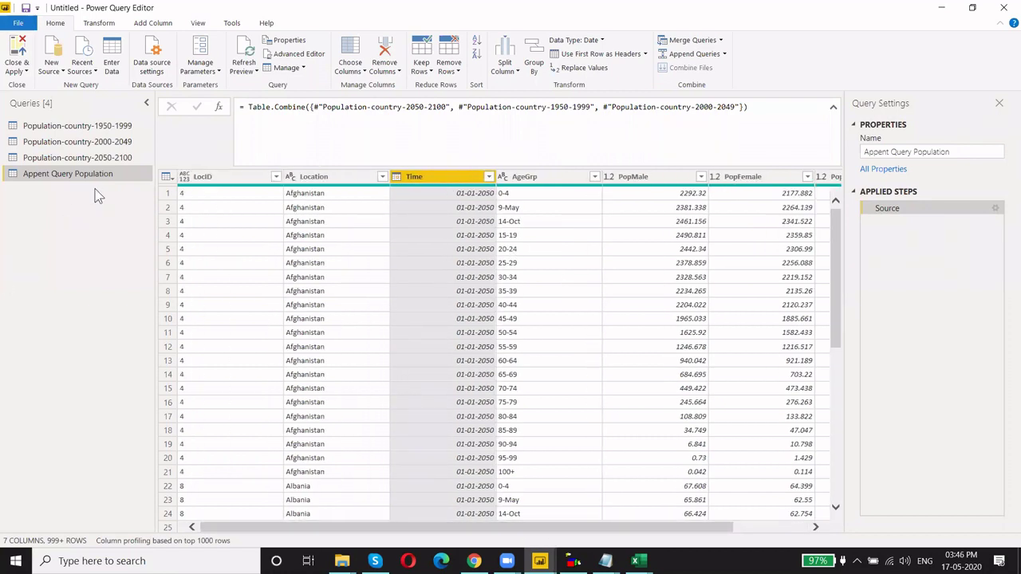
{"action": "left_click", "coordinate": [24, 71]}
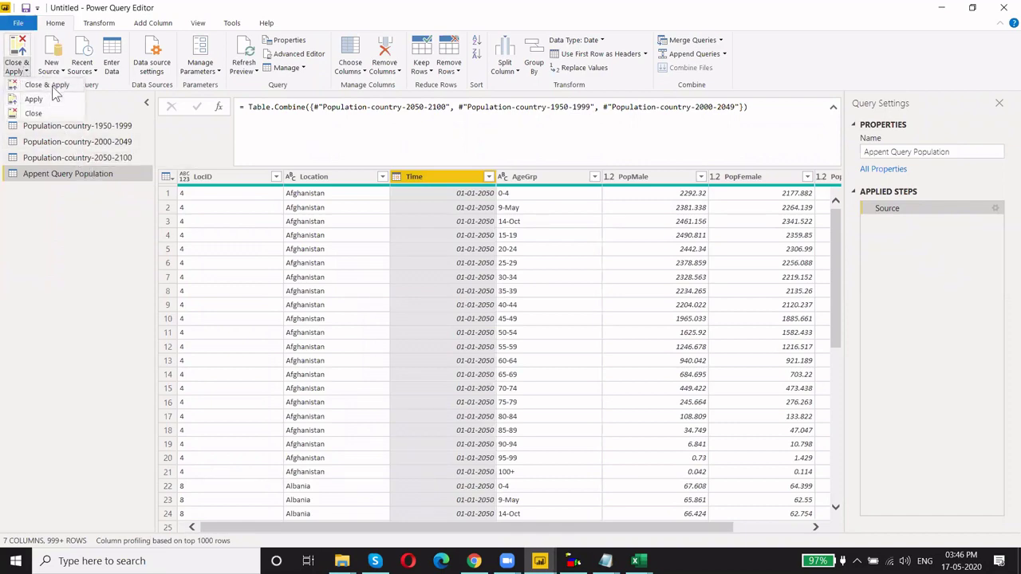
{"action": "left_click", "coordinate": [52, 86]}
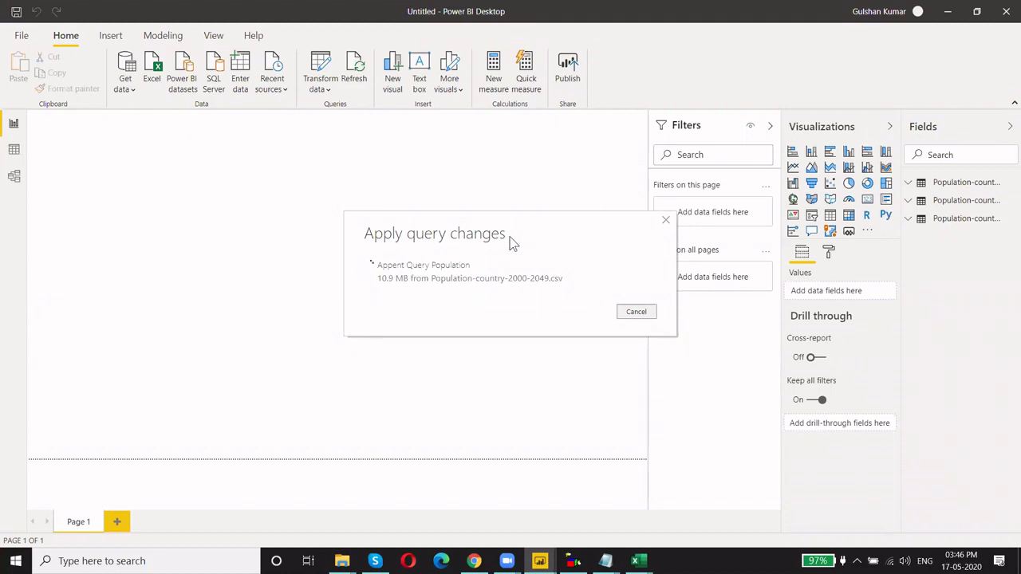
{"action": "left_click_drag", "start_coordinate": [513, 243], "coordinate": [452, 239]}
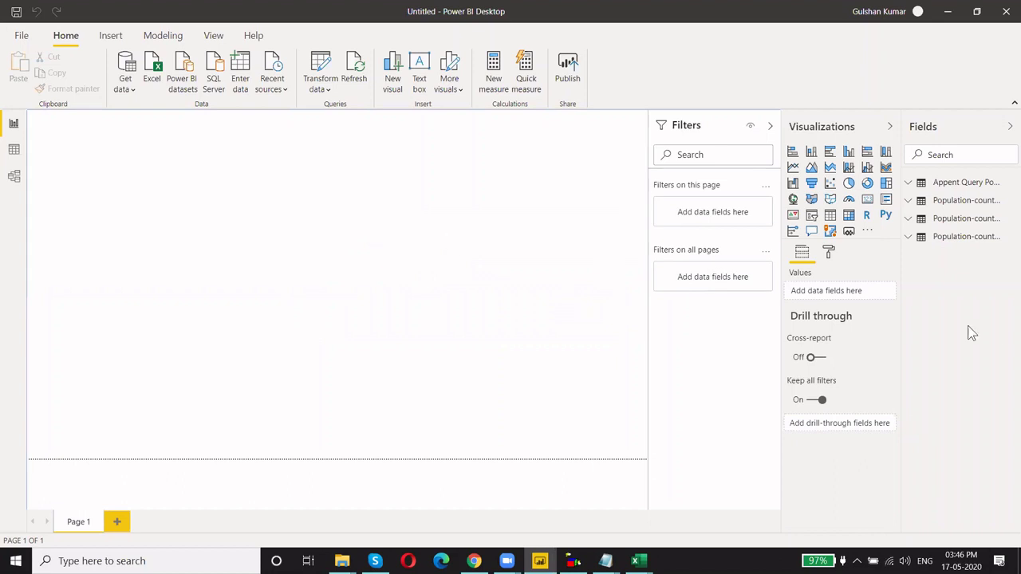
- Build a PopTotal by Year column chart from Appent Query Population and enlarge it across the page
{"action": "left_click", "coordinate": [954, 185]}
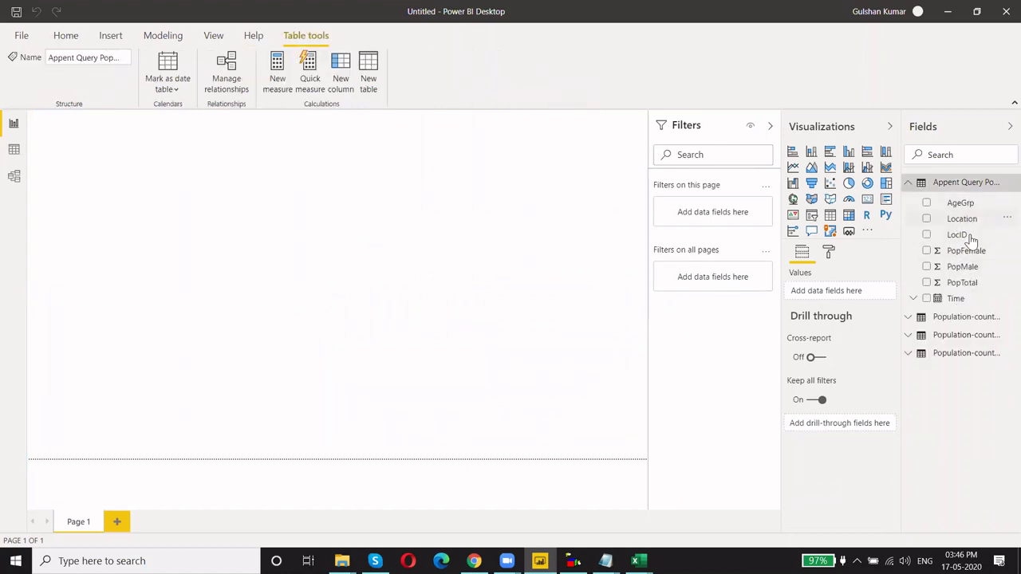
{"action": "left_click", "coordinate": [957, 299]}
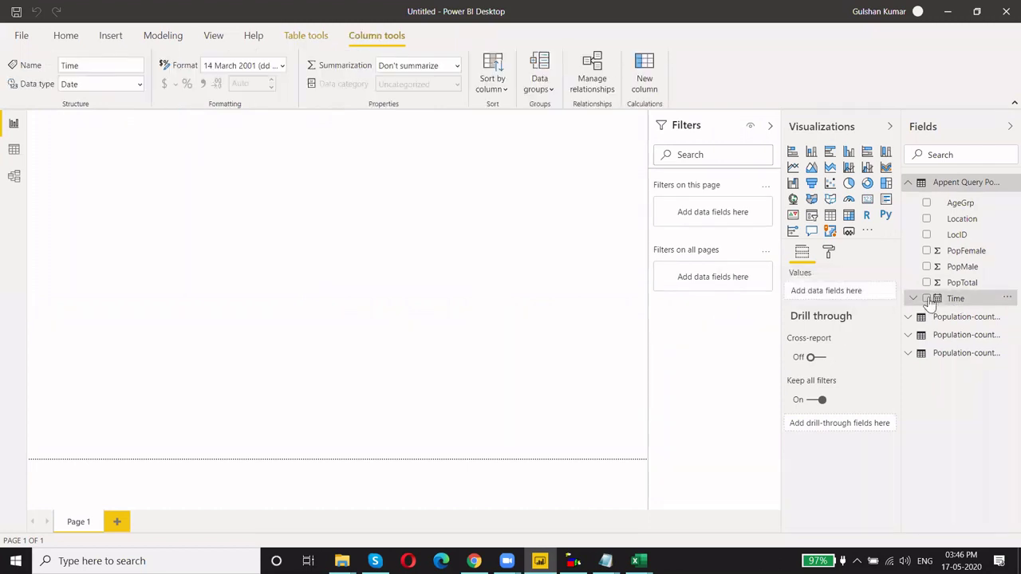
{"action": "left_click", "coordinate": [926, 299]}
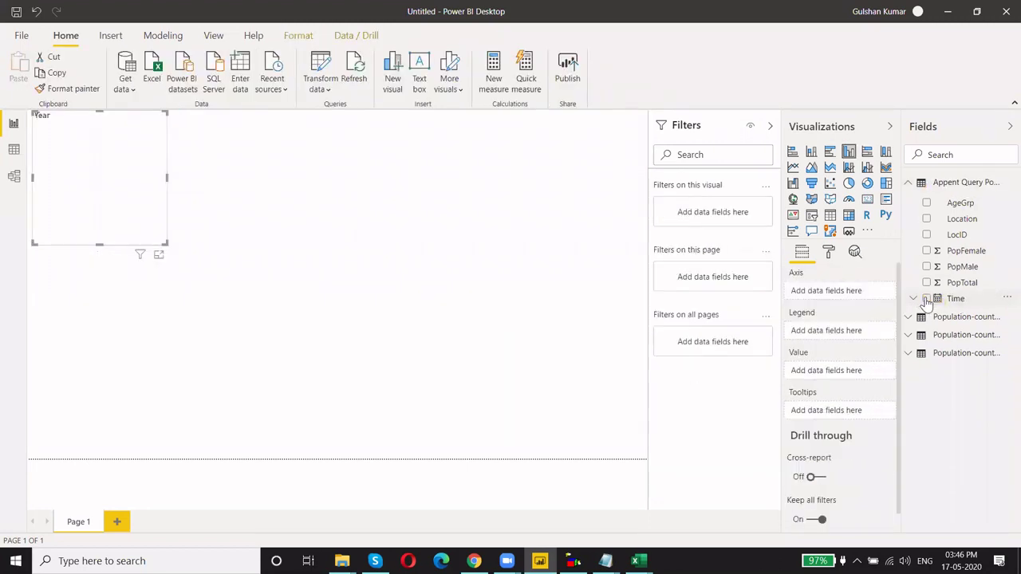
{"action": "left_click", "coordinate": [956, 285]}
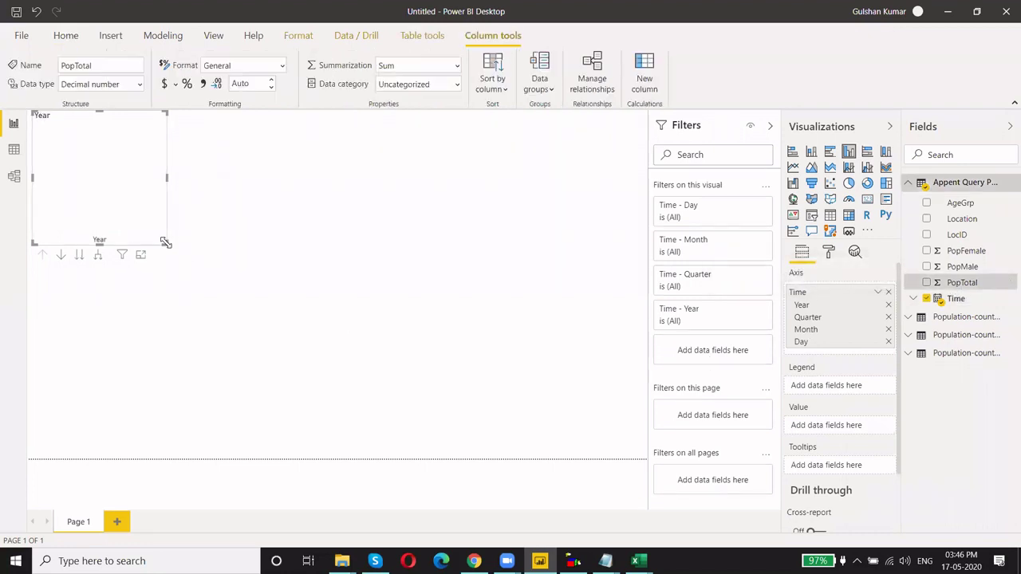
{"action": "left_click_drag", "start_coordinate": [165, 242], "coordinate": [516, 338]}
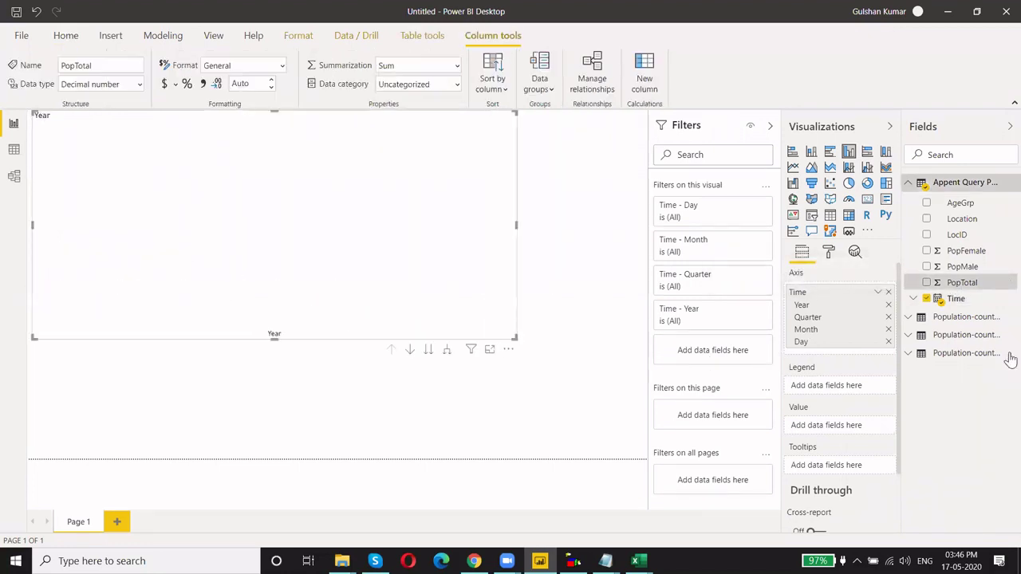
{"action": "left_click", "coordinate": [928, 284]}
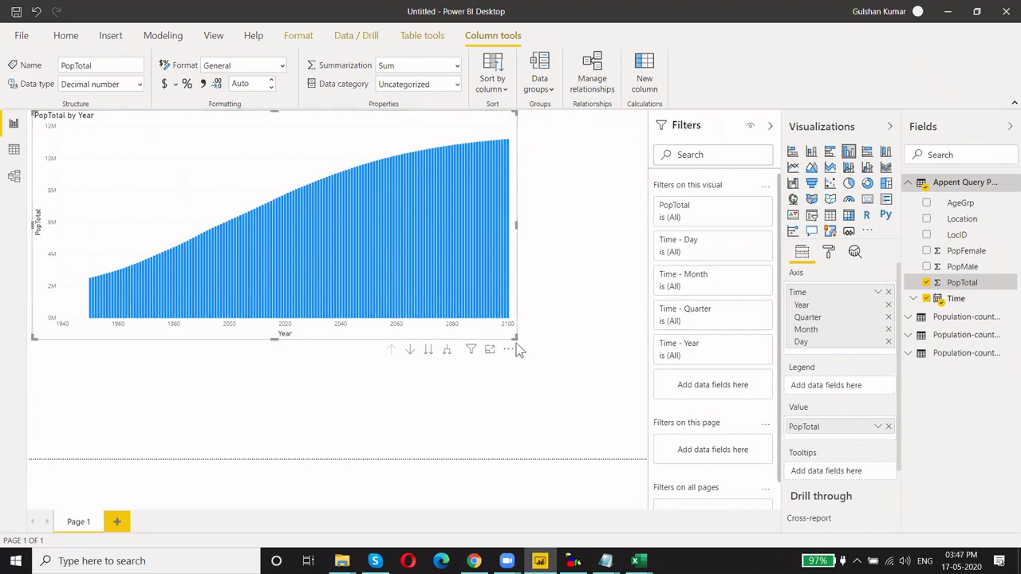
{"action": "left_click_drag", "start_coordinate": [515, 338], "coordinate": [613, 341]}
{"action": "left_click_drag", "start_coordinate": [631, 418], "coordinate": [633, 416]}
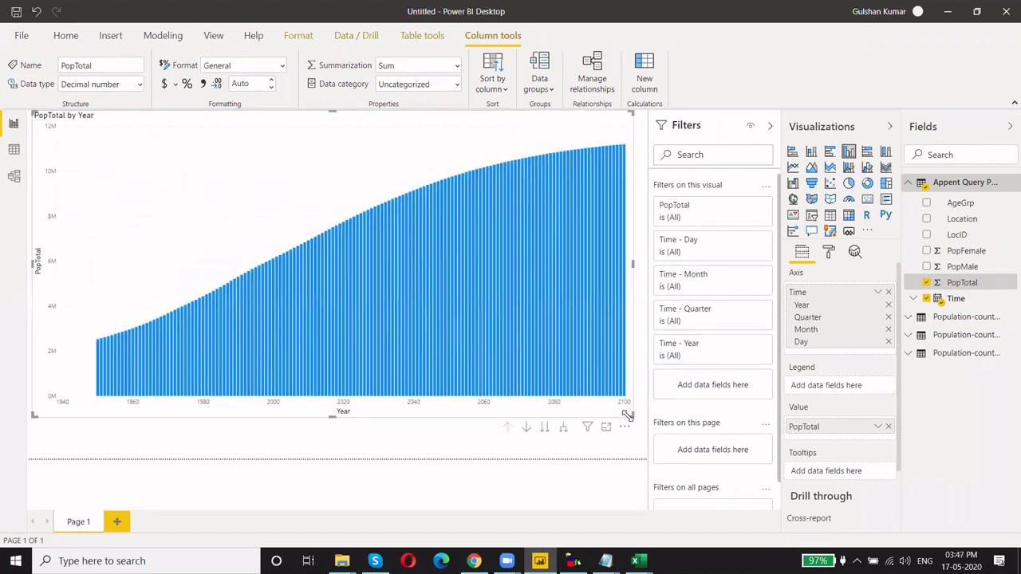
{"action": "left_click", "coordinate": [64, 36]}
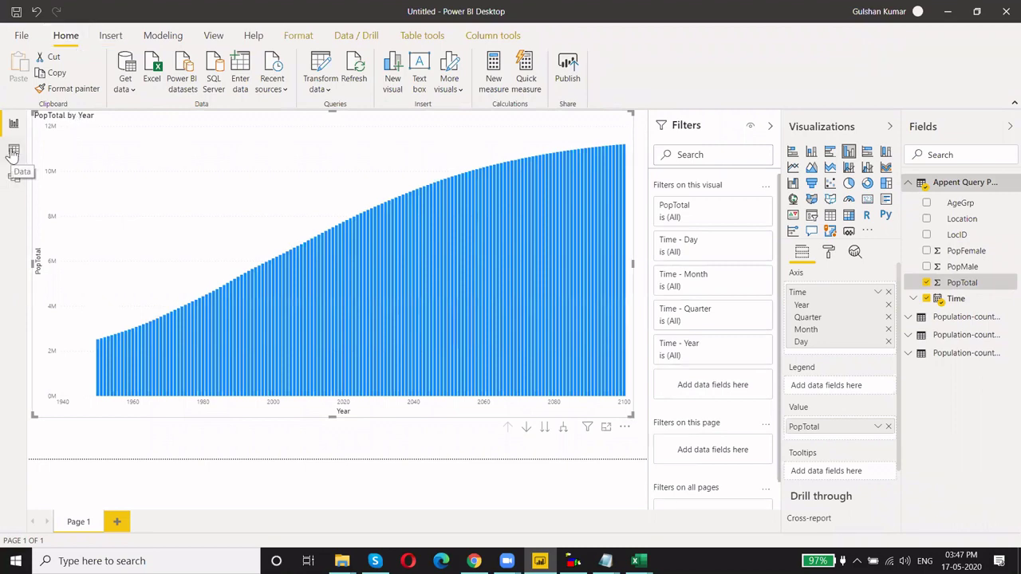
- Look over the Data and Model views, then reopen Power Query Editor with Transform data
{"action": "left_click", "coordinate": [13, 151]}
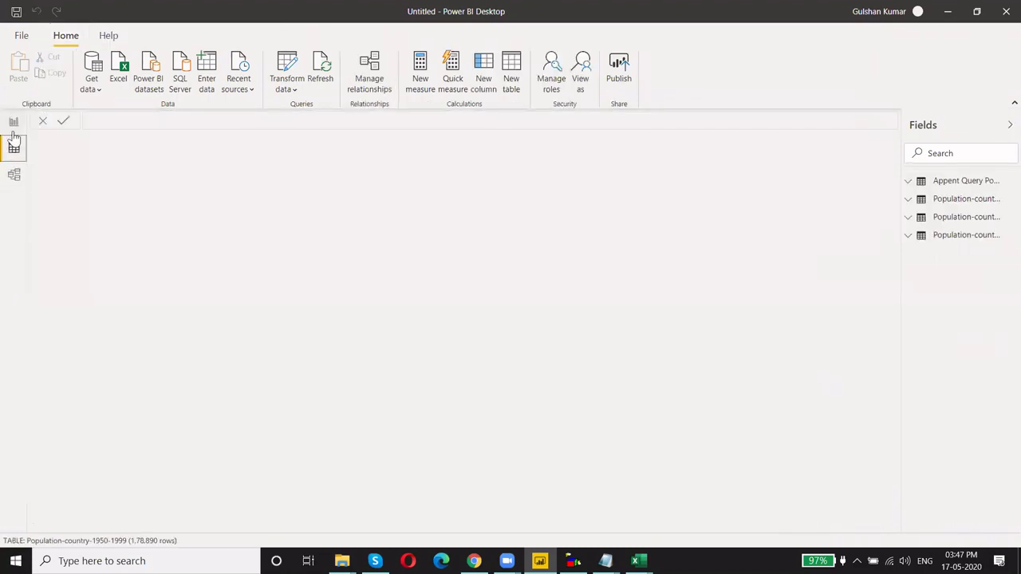
{"action": "left_click", "coordinate": [15, 174]}
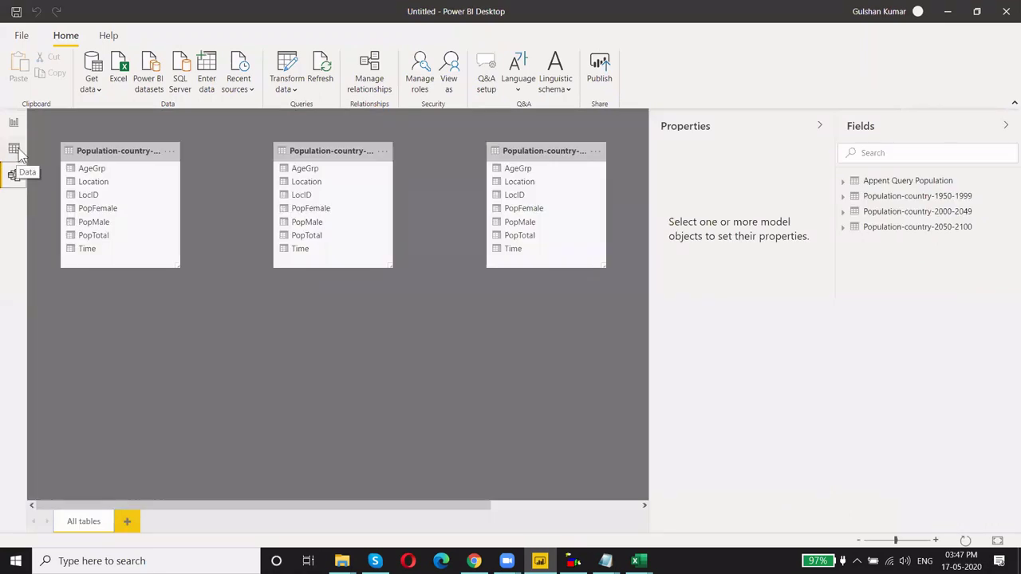
{"action": "left_click", "coordinate": [14, 149]}
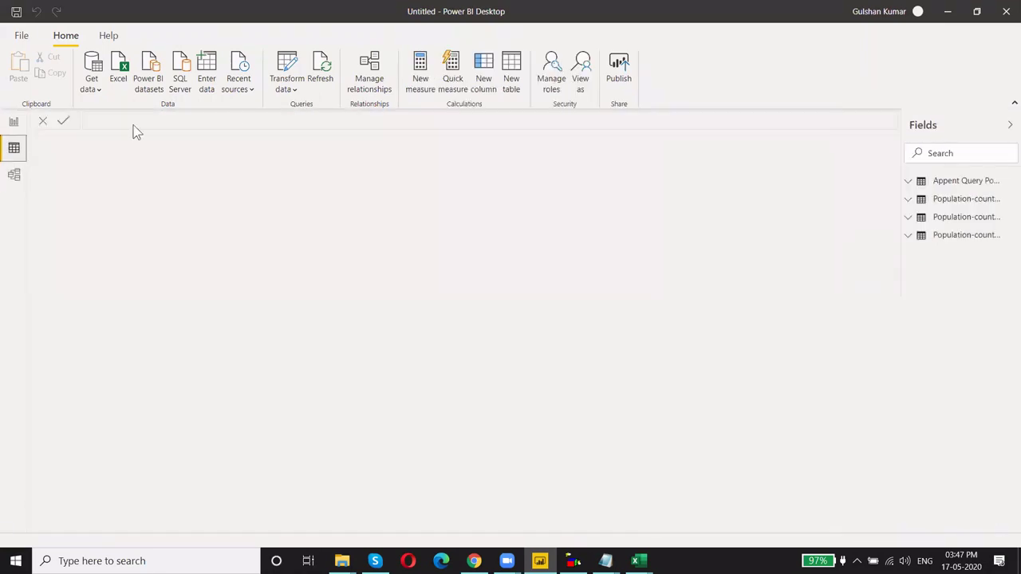
{"action": "left_click", "coordinate": [296, 72]}
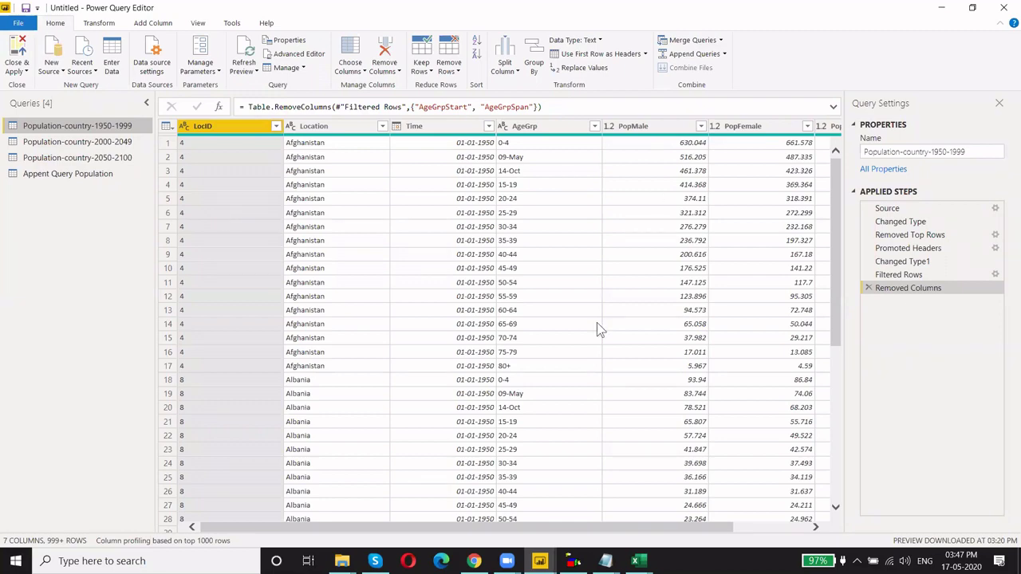
- Rename the appended query from 'Appent Query Population' to 'Append Query Population'
{"action": "left_click", "coordinate": [64, 181]}
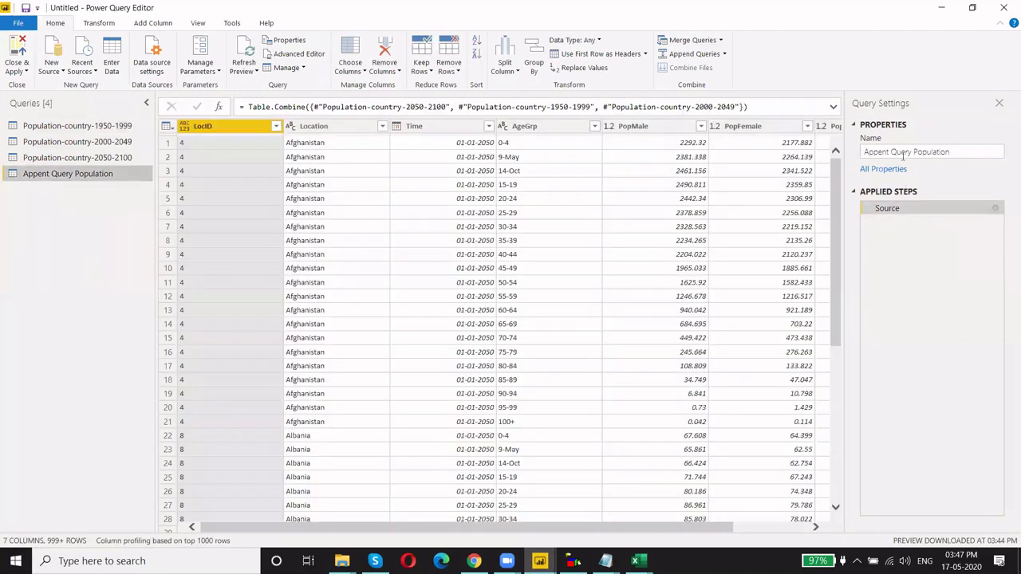
{"action": "key", "text": "shift+Left"}
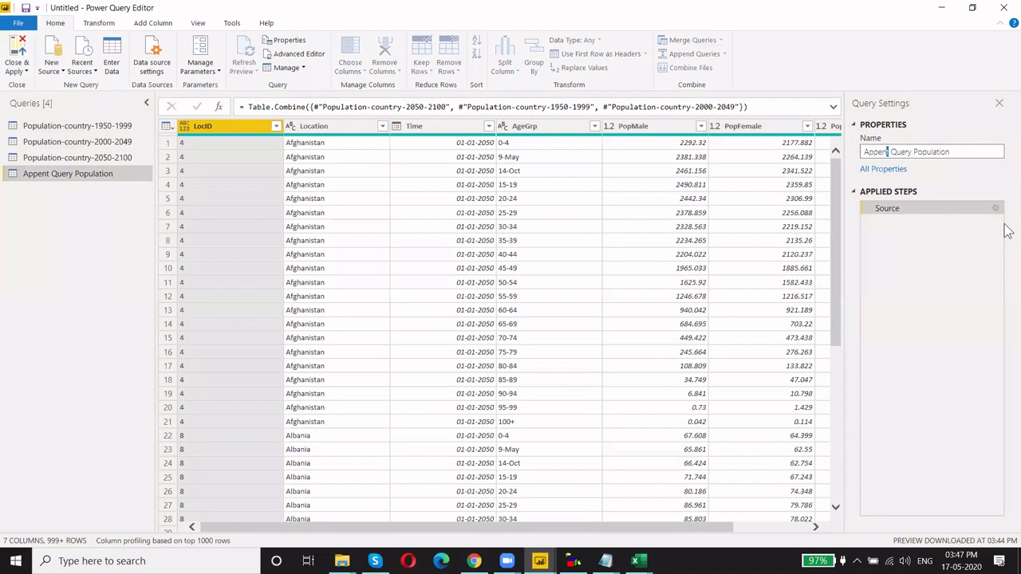
{"action": "type", "text": "d"}
{"action": "key", "text": "Return"}
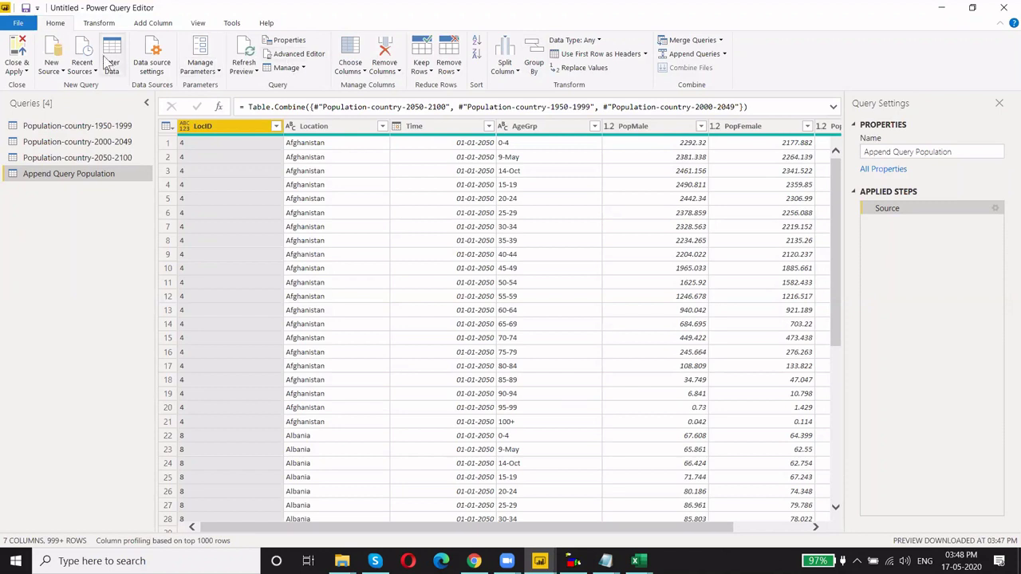
- Close Power Query Editor without applying the changes
{"action": "left_click", "coordinate": [18, 23]}
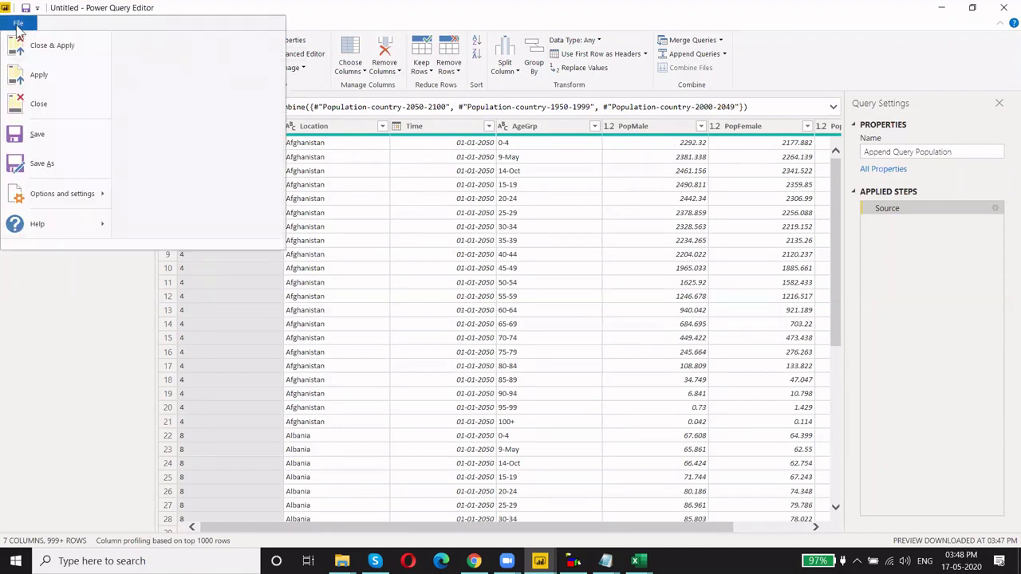
{"action": "key", "text": "Escape"}
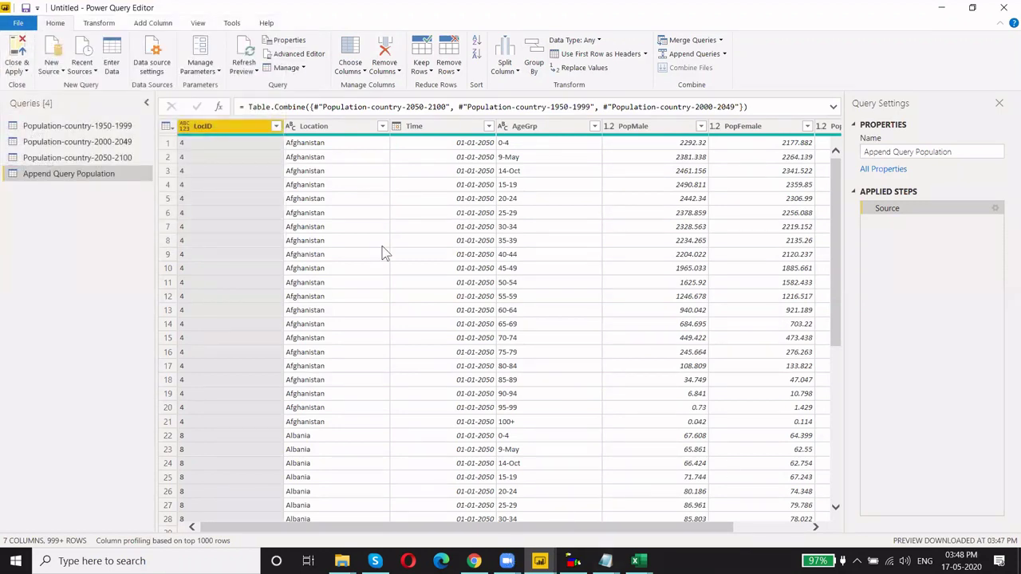
{"action": "left_click", "coordinate": [99, 23]}
{"action": "left_click", "coordinate": [16, 70]}
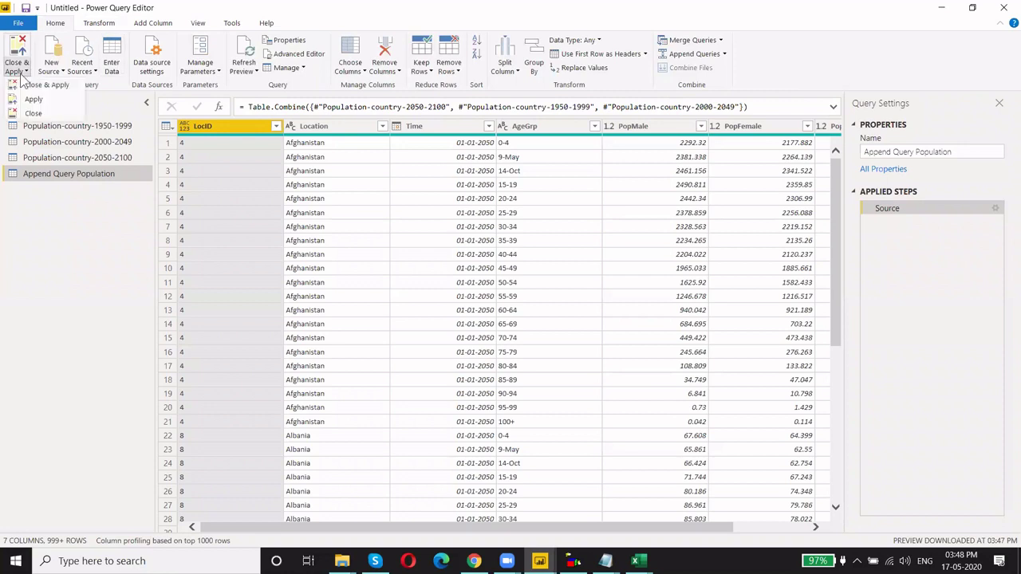
{"action": "left_click", "coordinate": [33, 114]}
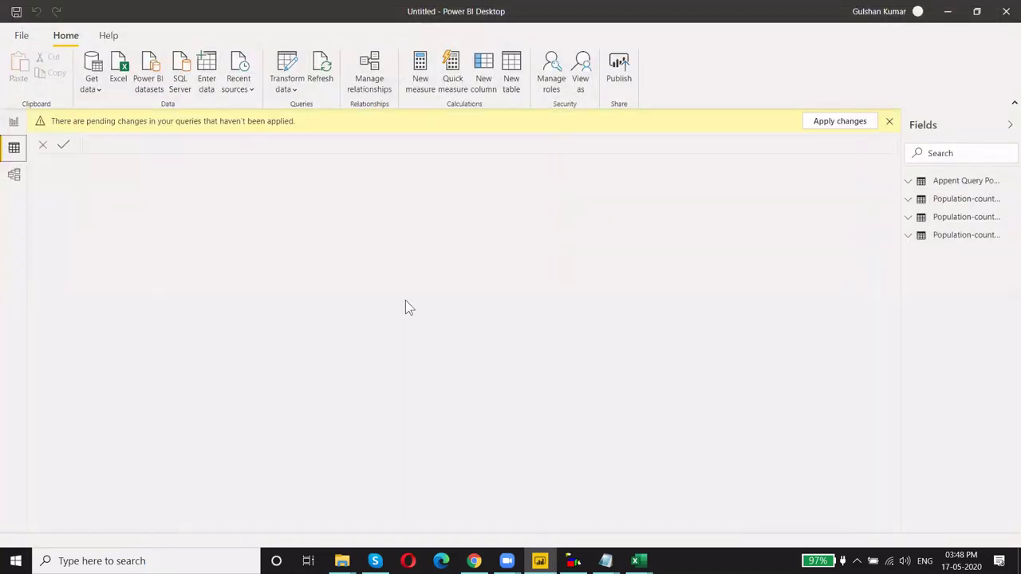
- Apply the pending query changes to the model, then bring the Excel workbook to the front
{"action": "left_click", "coordinate": [842, 122]}
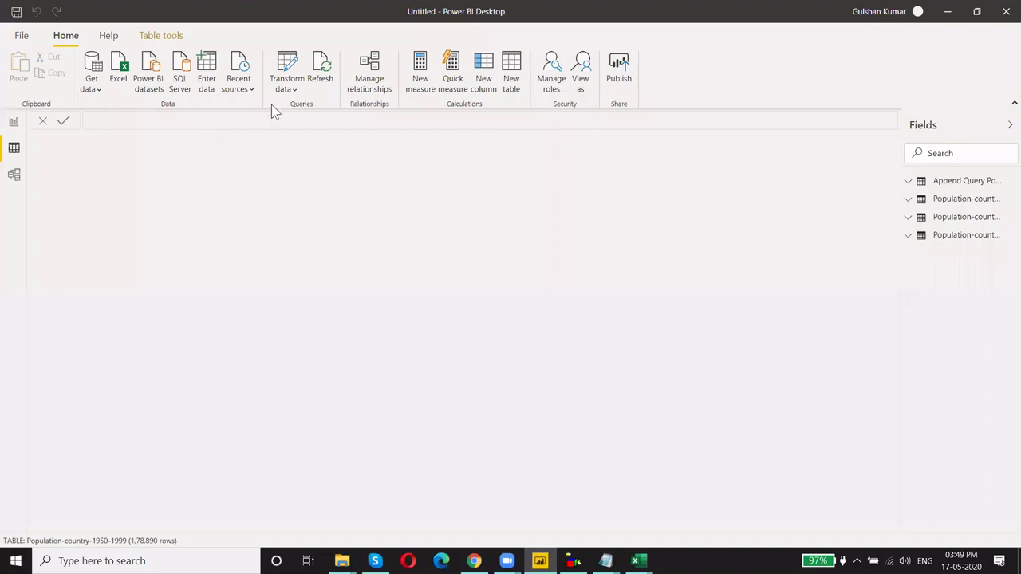
{"action": "left_click", "coordinate": [163, 35]}
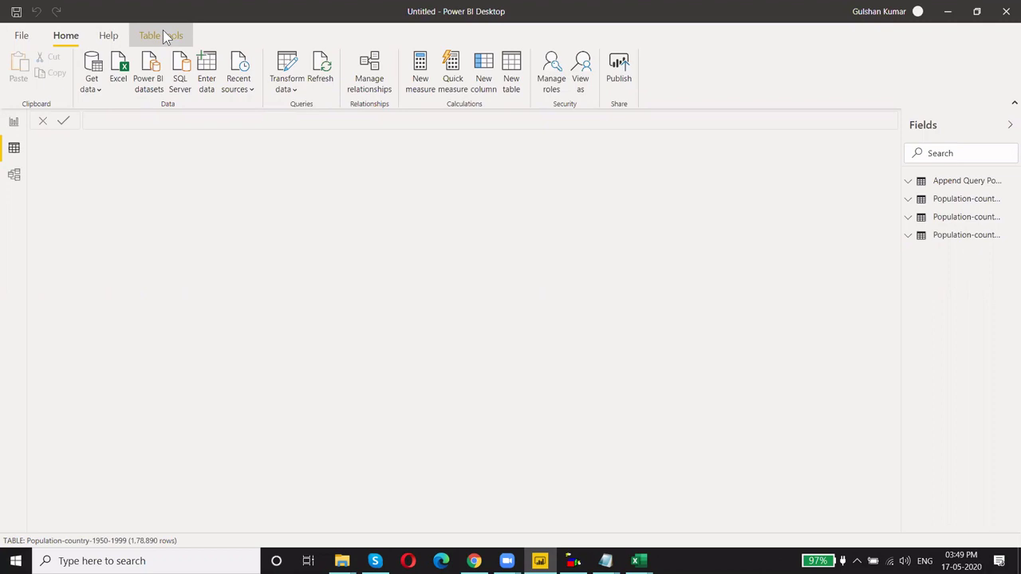
{"action": "left_click", "coordinate": [67, 35]}
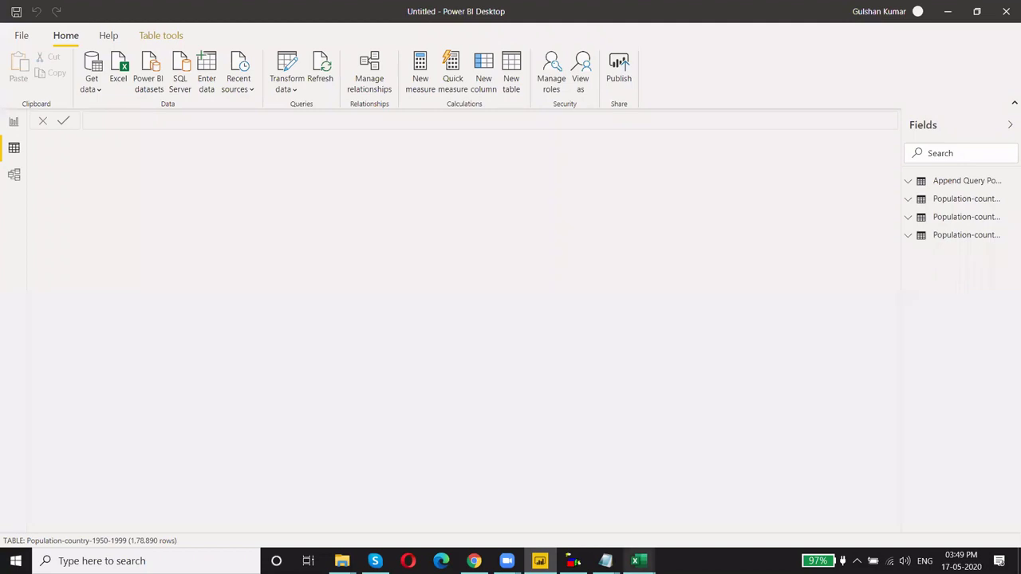
{"action": "mouse_move", "coordinate": [636, 560]}
{"action": "left_click", "coordinate": [626, 514]}
- Move through the three side-by-side date tables on the Book1 sheet
{"action": "left_click", "coordinate": [349, 326]}
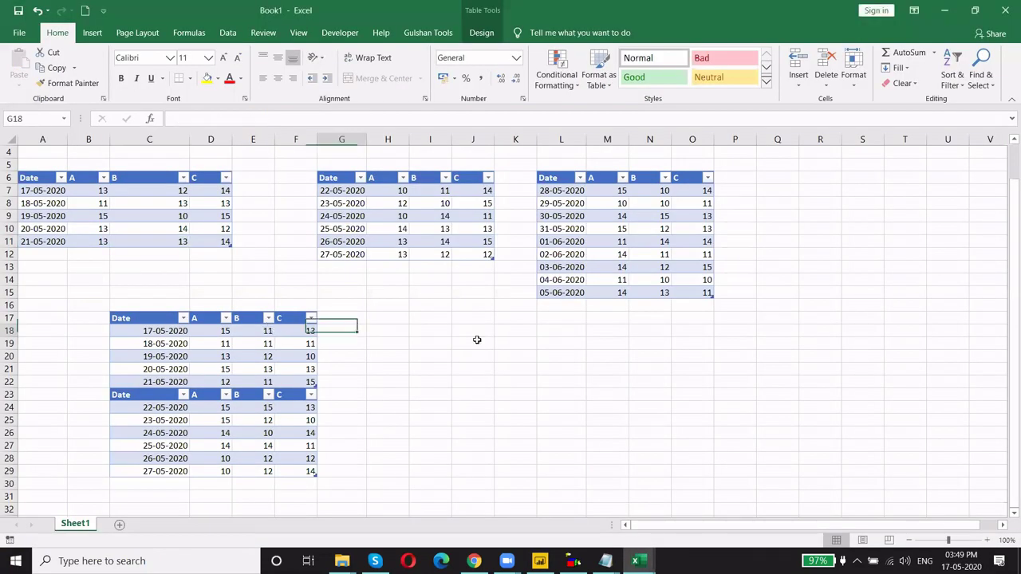
{"action": "key", "text": "ctrl+Up"}
{"action": "key", "text": "ctrl+Up"}
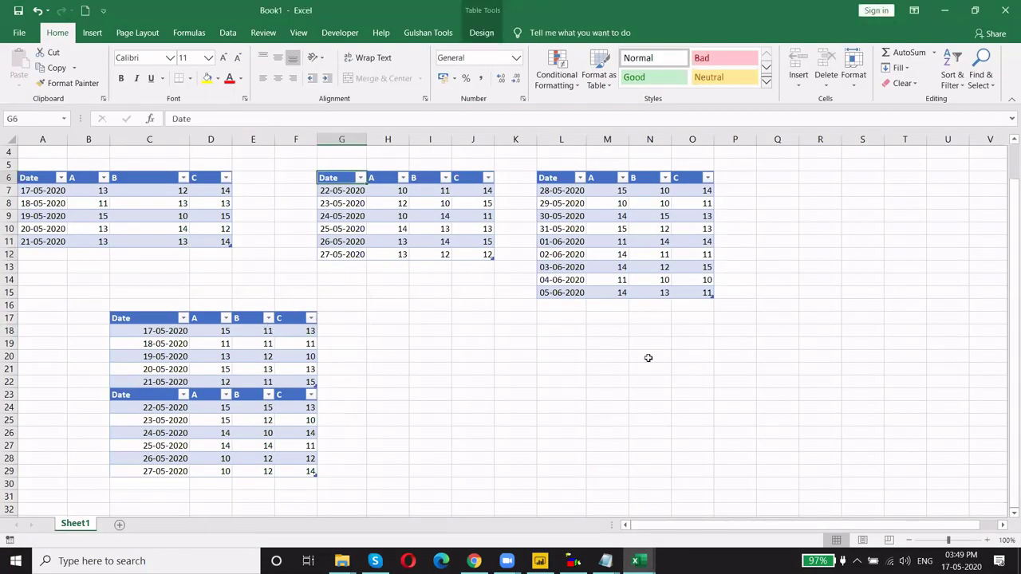
{"action": "key", "text": "Down"}
{"action": "key", "text": "ctrl+Left"}
{"action": "key", "text": "ctrl+Left"}
{"action": "key", "text": "Right"}
{"action": "key", "text": "ctrl+Right"}
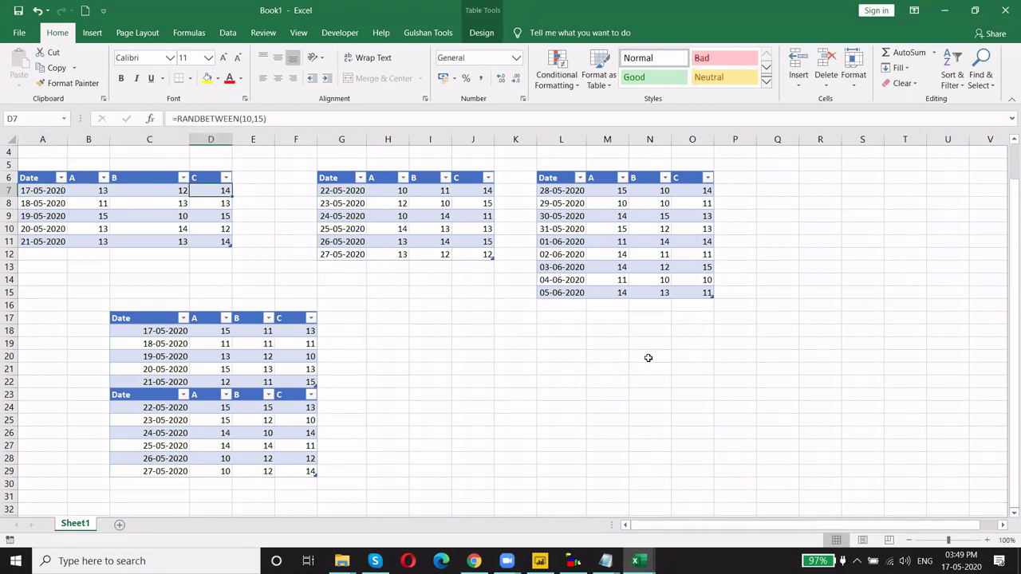
{"action": "key", "text": "Right"}
{"action": "key", "text": "ctrl+Right"}
{"action": "left_click_drag", "start_coordinate": [616, 212], "coordinate": [703, 264]}
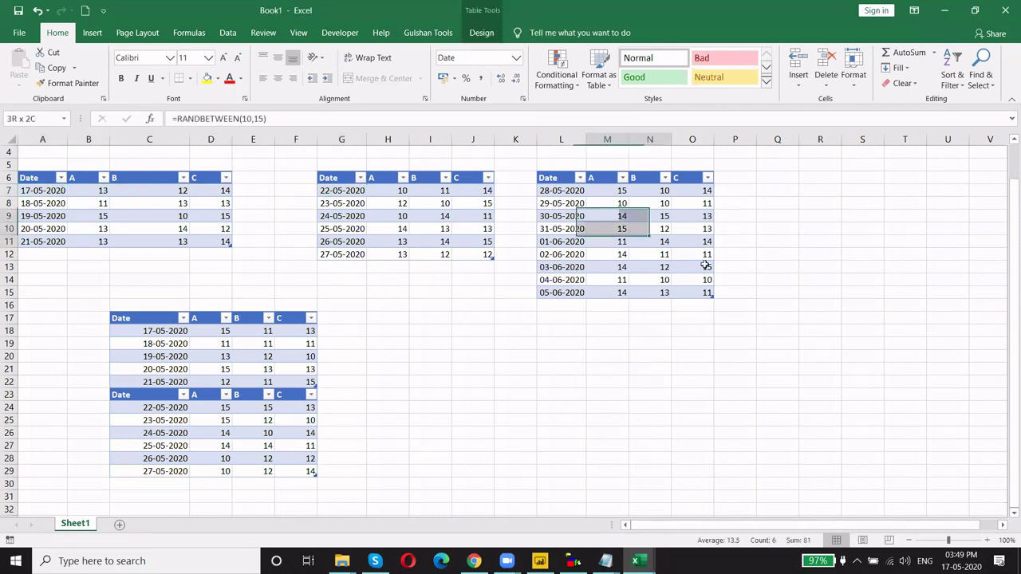
{"action": "left_click", "coordinate": [389, 354]}
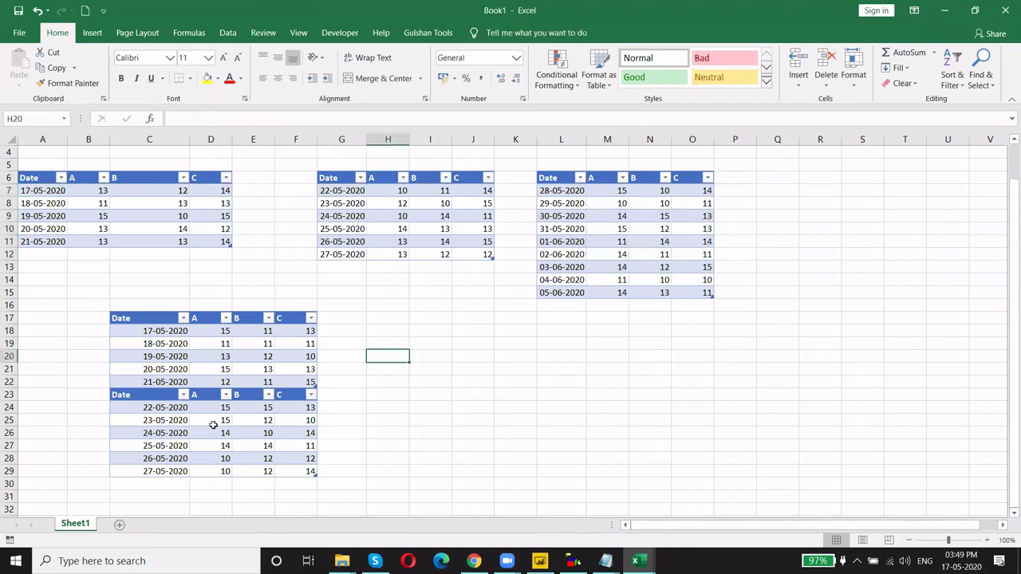
- Clear the stacked copies in C18:F29 and remove the leftover rows from row 17 down
{"action": "left_click_drag", "start_coordinate": [138, 328], "coordinate": [298, 467]}
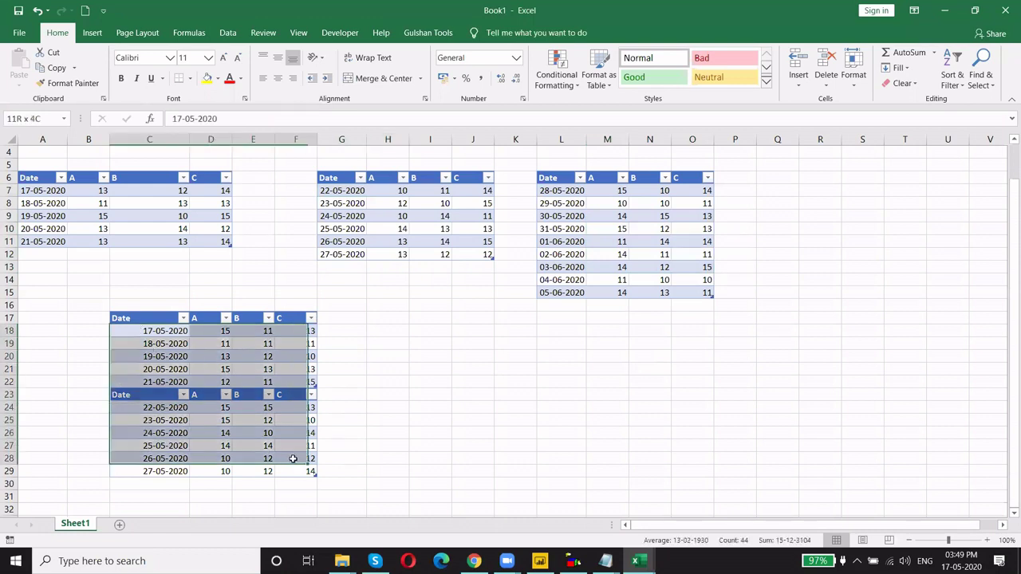
{"action": "key", "text": "Delete"}
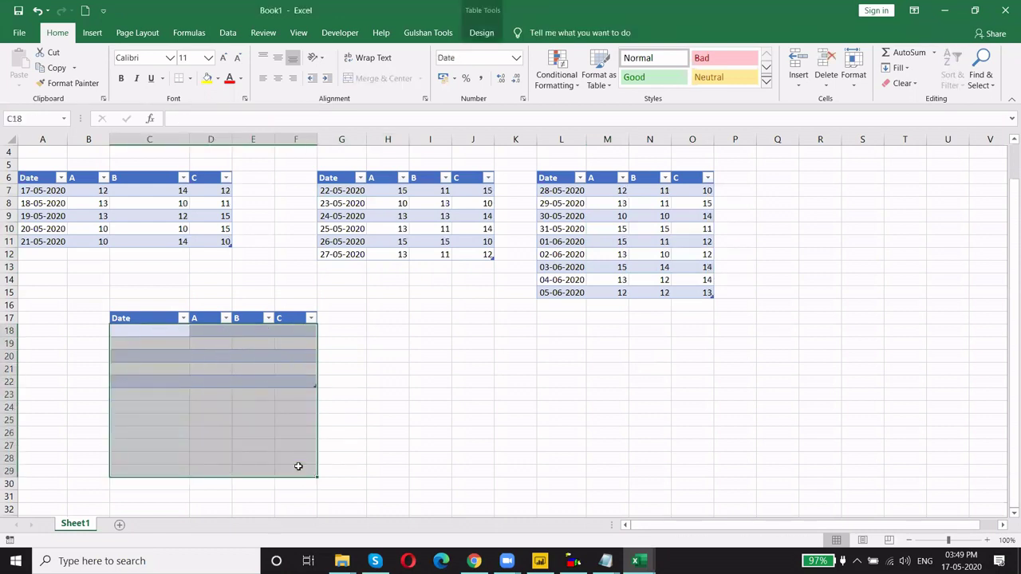
{"action": "left_click", "coordinate": [388, 328]}
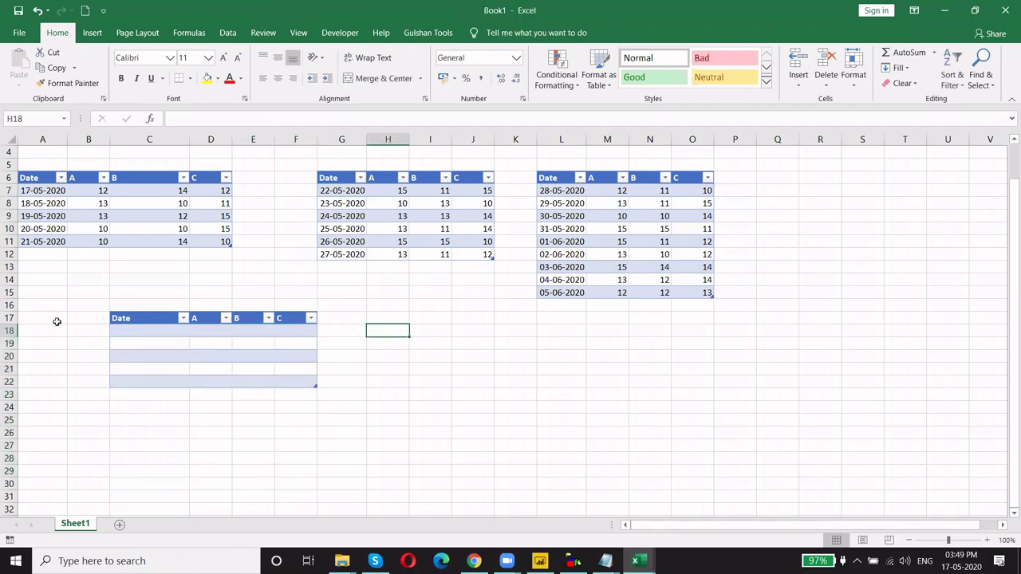
{"action": "left_click", "coordinate": [9, 317]}
{"action": "key", "text": "ctrl+shift+Down"}
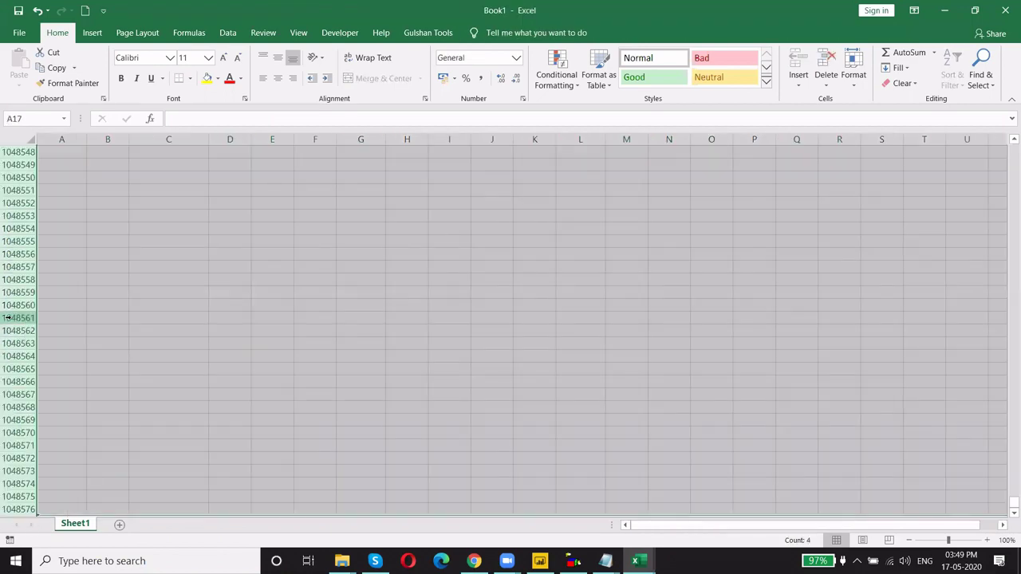
{"action": "key", "text": "ctrl+Up"}
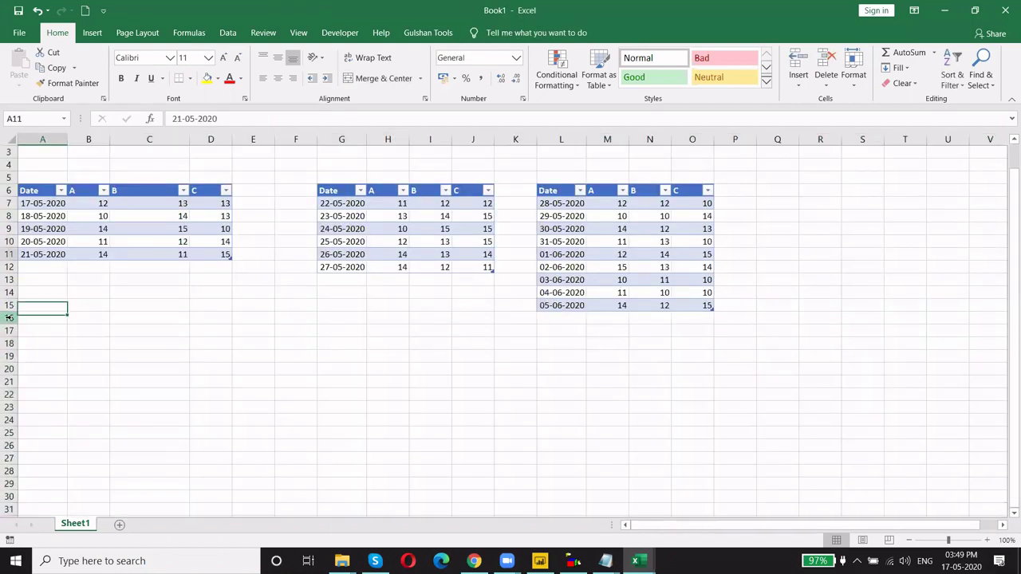
- Review the first date table's headers and data rows
{"action": "key", "text": "ctrl+Up"}
{"action": "key", "text": "Right"}
{"action": "key", "text": "Right"}
{"action": "key", "text": "Right"}
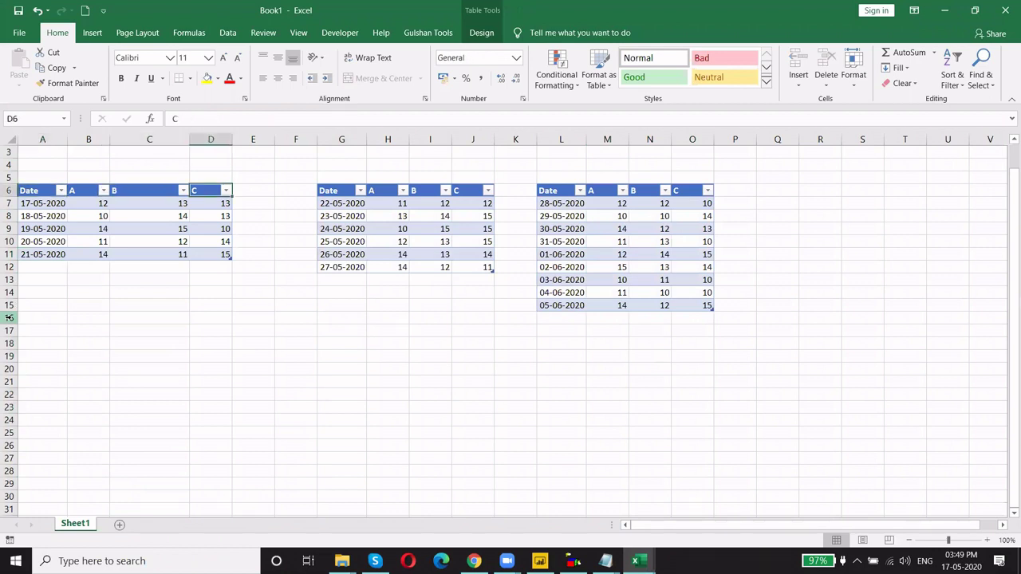
{"action": "key", "text": "Left"}
{"action": "key", "text": "Left"}
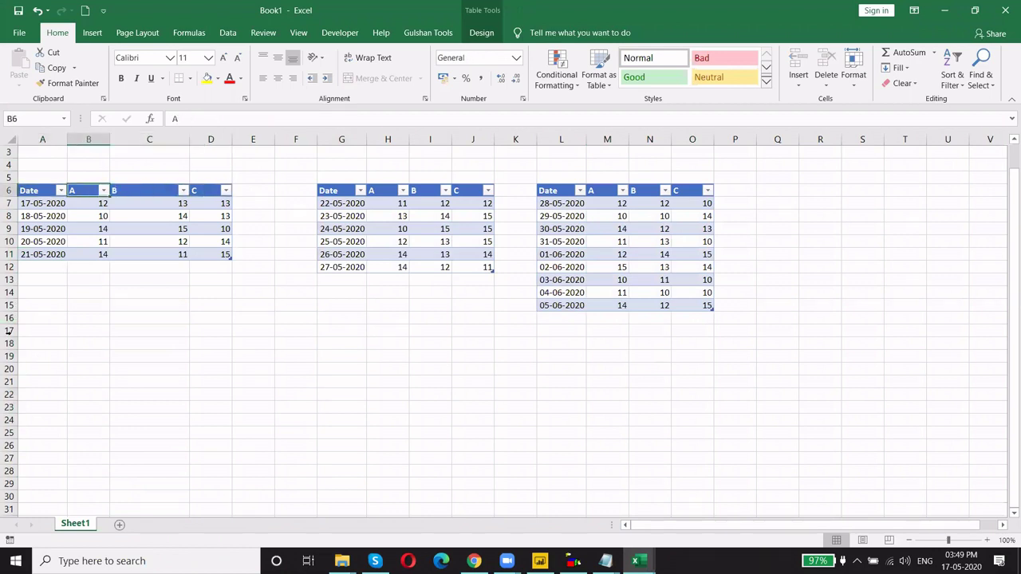
{"action": "left_click_drag", "start_coordinate": [37, 202], "coordinate": [212, 255]}
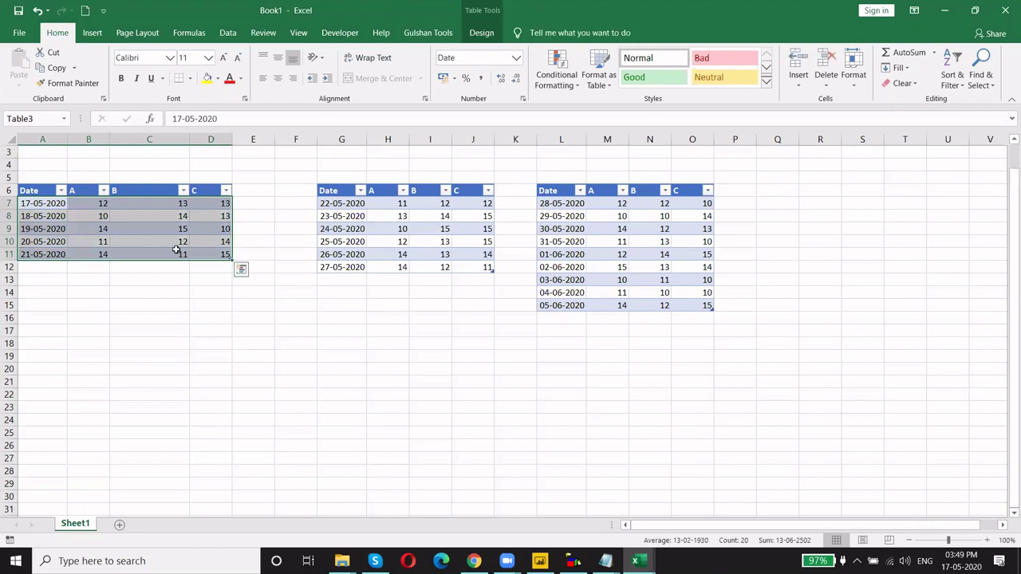
{"action": "left_click", "coordinate": [351, 291]}
- Copy the second date table and paste it directly beneath the first table in column A
{"action": "key", "text": "ctrl+Up"}
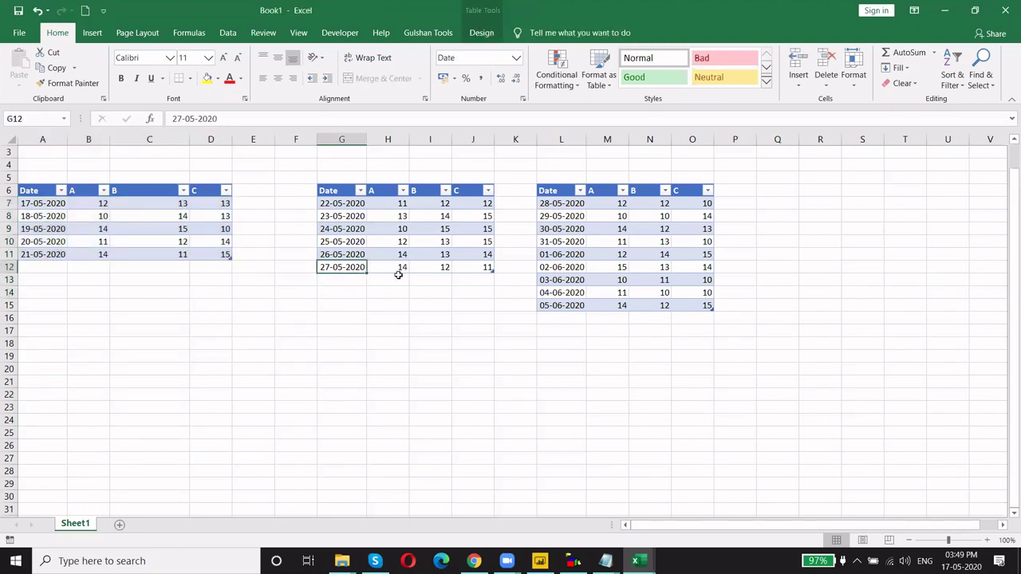
{"action": "key", "text": "ctrl+Up"}
{"action": "key", "text": "ctrl+shift+Down"}
{"action": "key", "text": "ctrl+shift+Right"}
{"action": "key", "text": "ctrl+c"}
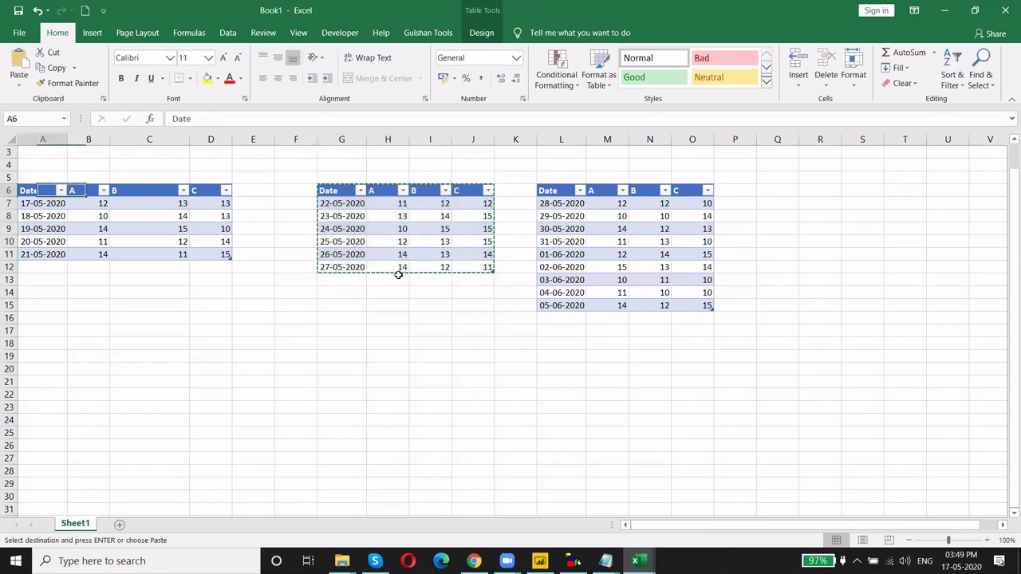
{"action": "key", "text": "ctrl+Left"}
{"action": "key", "text": "ctrl+Left"}
{"action": "key", "text": "ctrl+Down"}
{"action": "key", "text": "Down"}
{"action": "key", "text": "ctrl+v"}
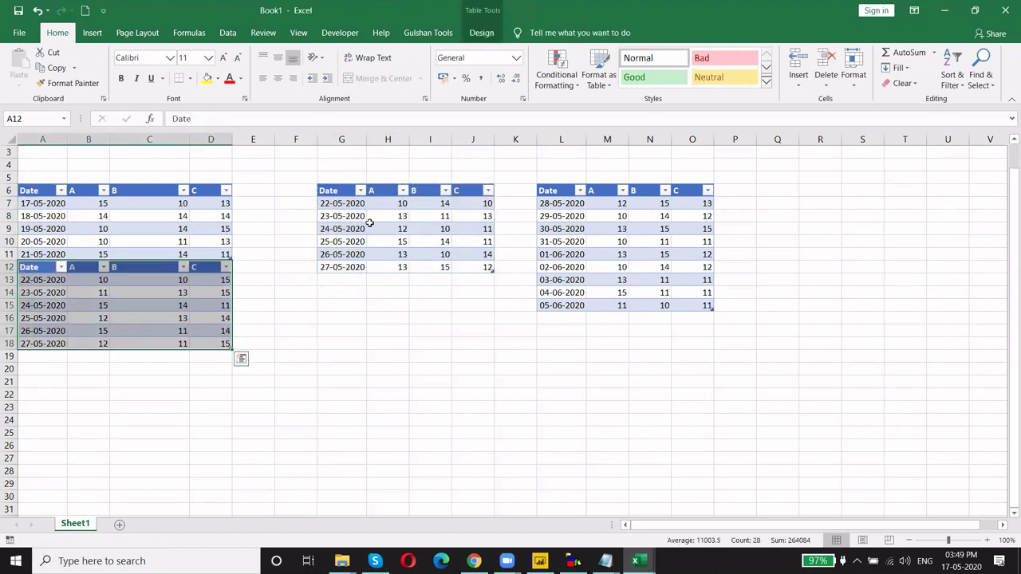
- Inspect the stacked rows in A12:D18 alongside the other date tables
{"action": "left_click_drag", "start_coordinate": [347, 140], "coordinate": [470, 146]}
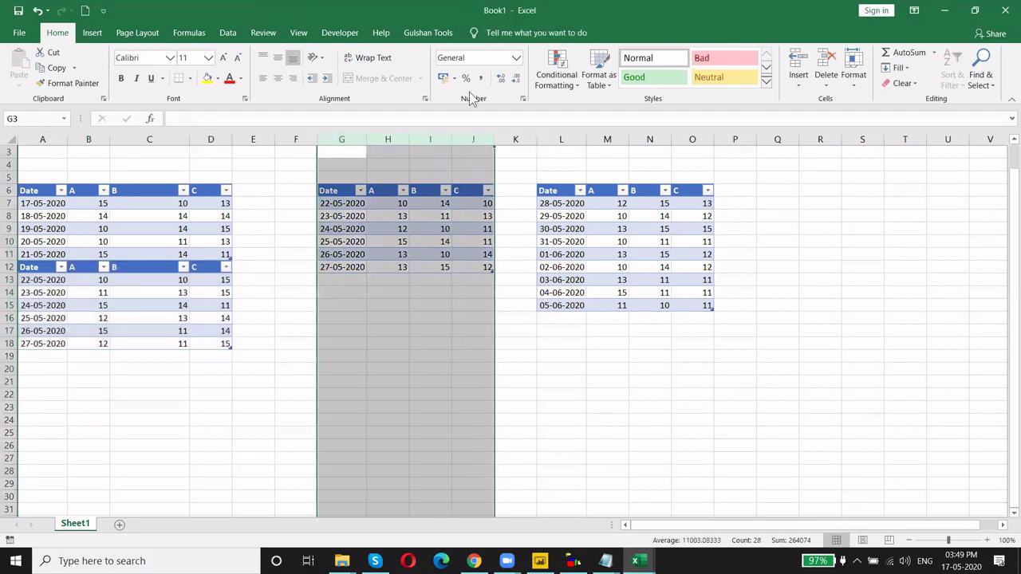
{"action": "left_click", "coordinate": [443, 317]}
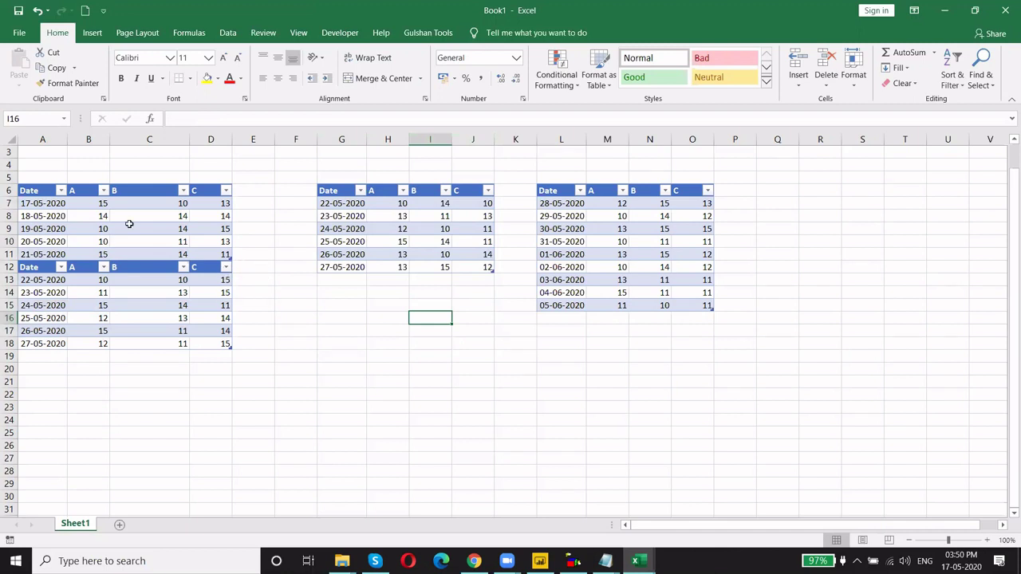
{"action": "left_click", "coordinate": [19, 215]}
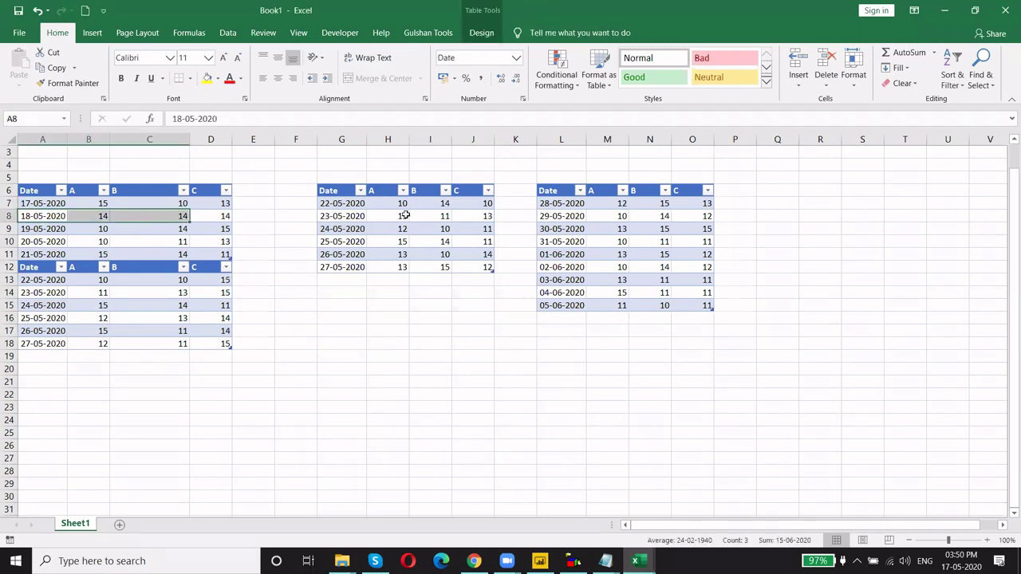
{"action": "left_click", "coordinate": [388, 215]}
{"action": "left_click", "coordinate": [20, 302]}
{"action": "left_click_drag", "start_coordinate": [228, 309], "coordinate": [400, 243]}
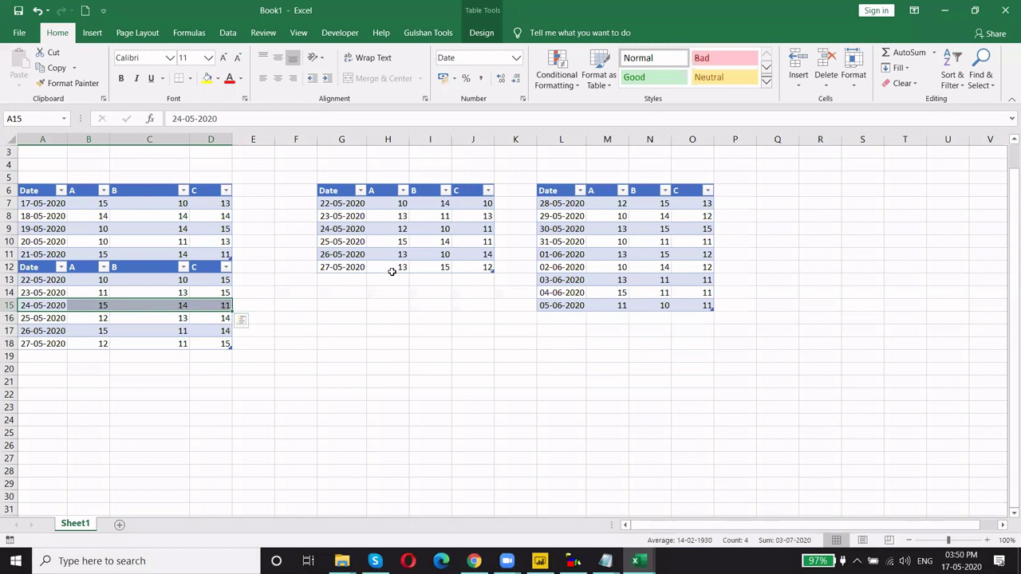
{"action": "left_click", "coordinate": [649, 254]}
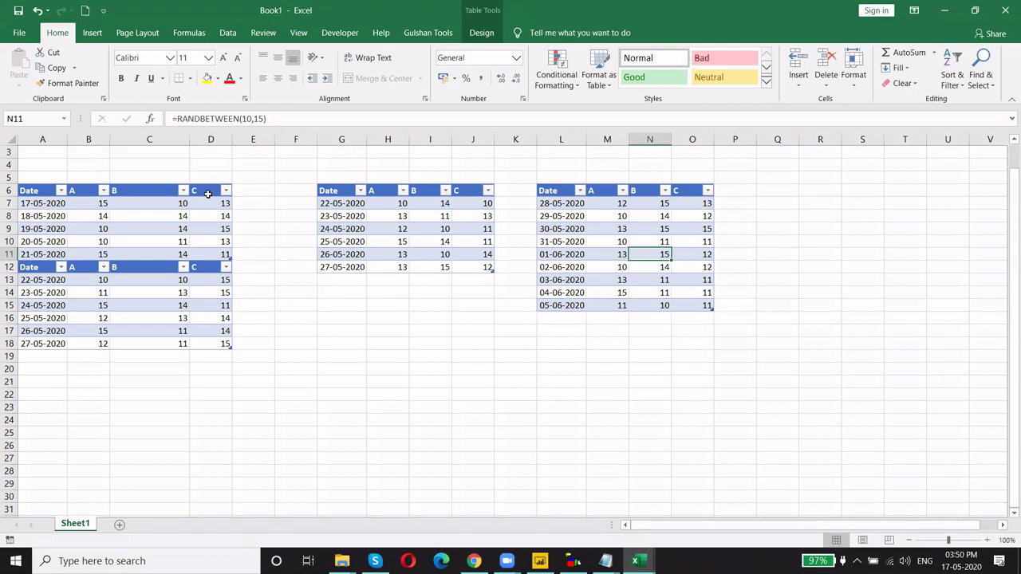
{"action": "left_click_drag", "start_coordinate": [207, 194], "coordinate": [40, 327]}
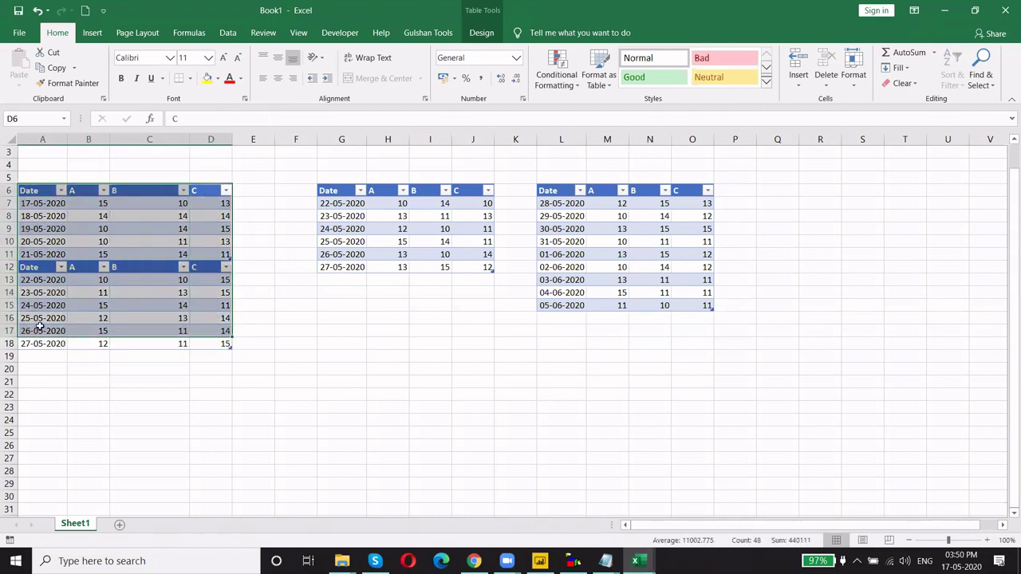
{"action": "left_click", "coordinate": [308, 306]}
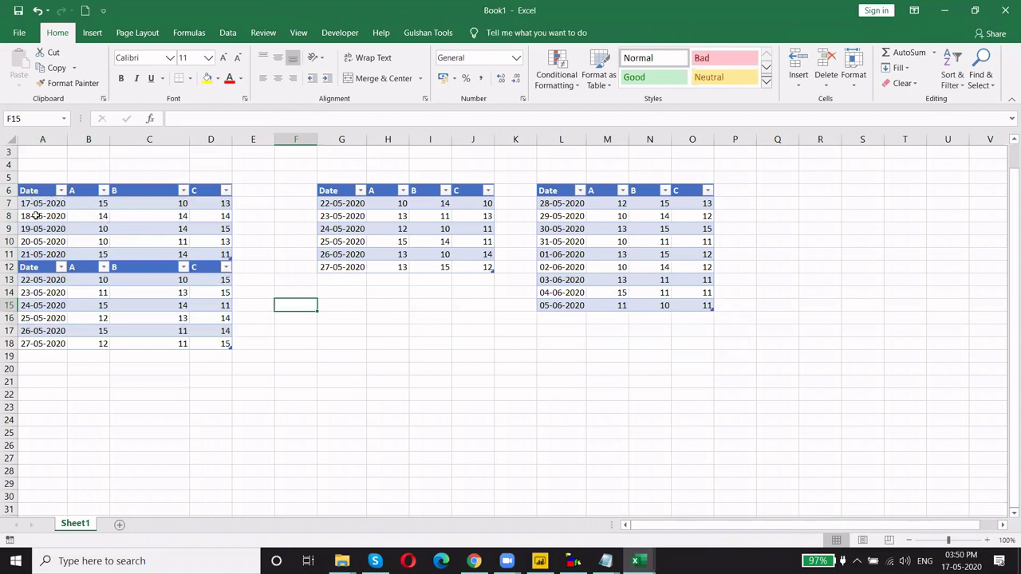
{"action": "left_click_drag", "start_coordinate": [36, 203], "coordinate": [209, 253]}
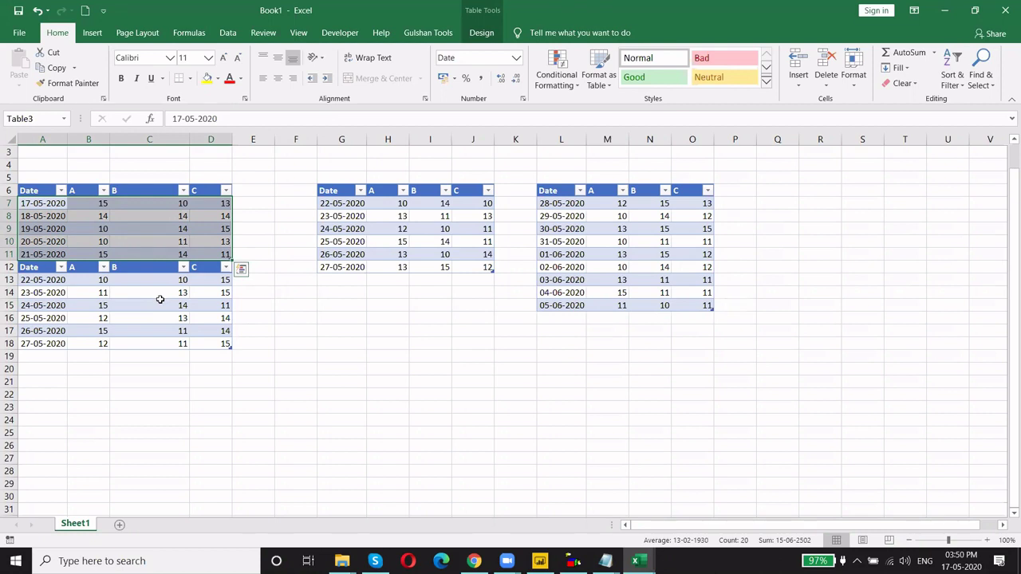
- Undo the paste of the second table below the first and cancel the pending copy
{"action": "key", "text": "ctrl+z"}
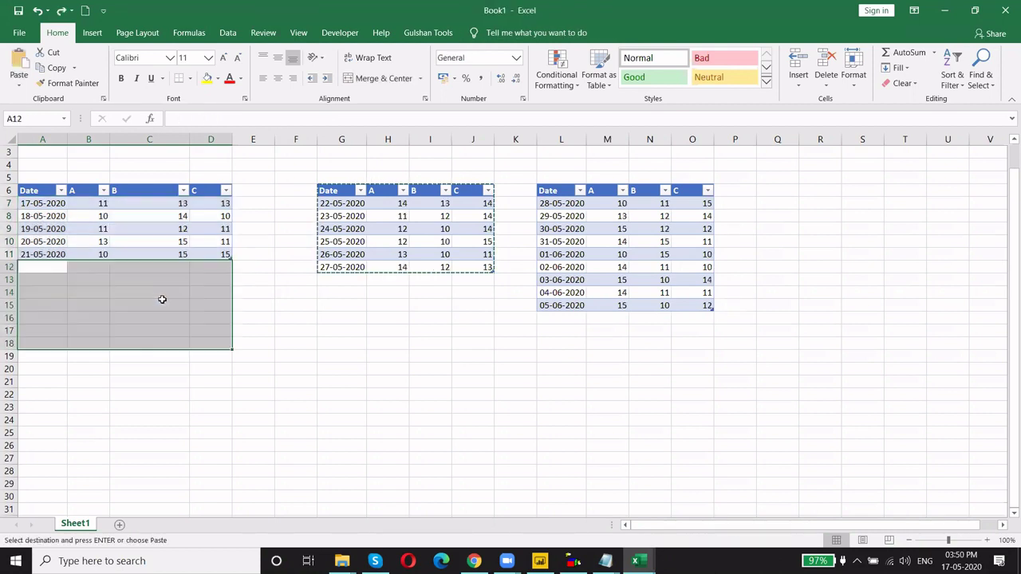
{"action": "left_click", "coordinate": [350, 317]}
{"action": "left_click", "coordinate": [347, 358]}
{"action": "key", "text": "Escape"}
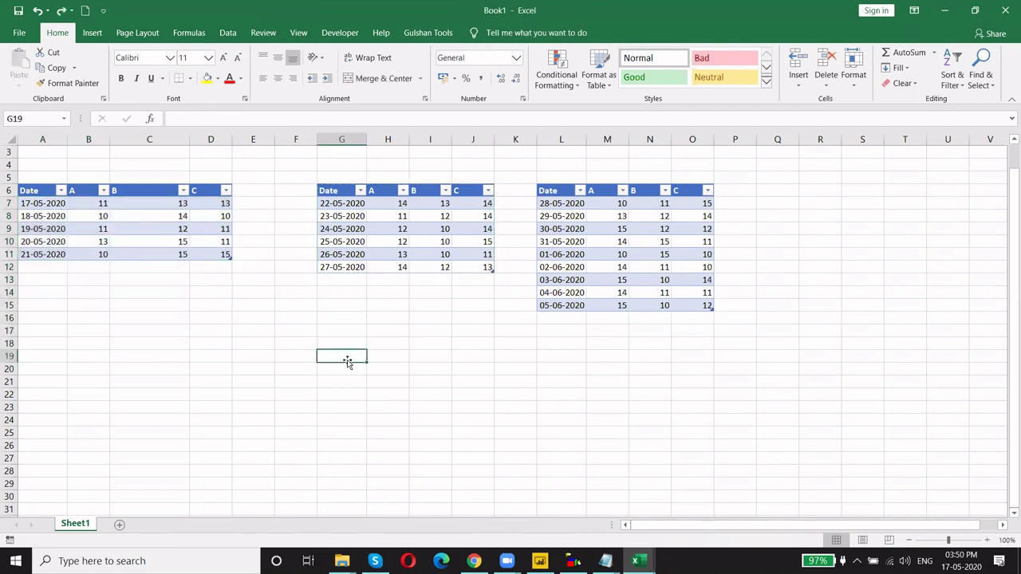
{"action": "key", "text": "Left"}
{"action": "key", "text": "ctrl+Up"}
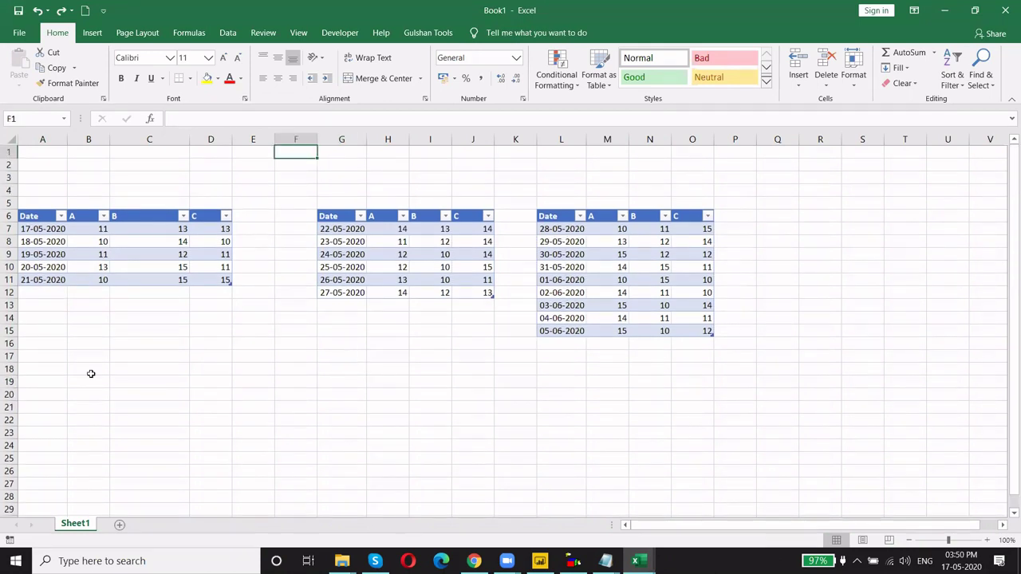
- Copy the first date table and paste it at cell E18
{"action": "left_click_drag", "start_coordinate": [39, 216], "coordinate": [224, 282]}
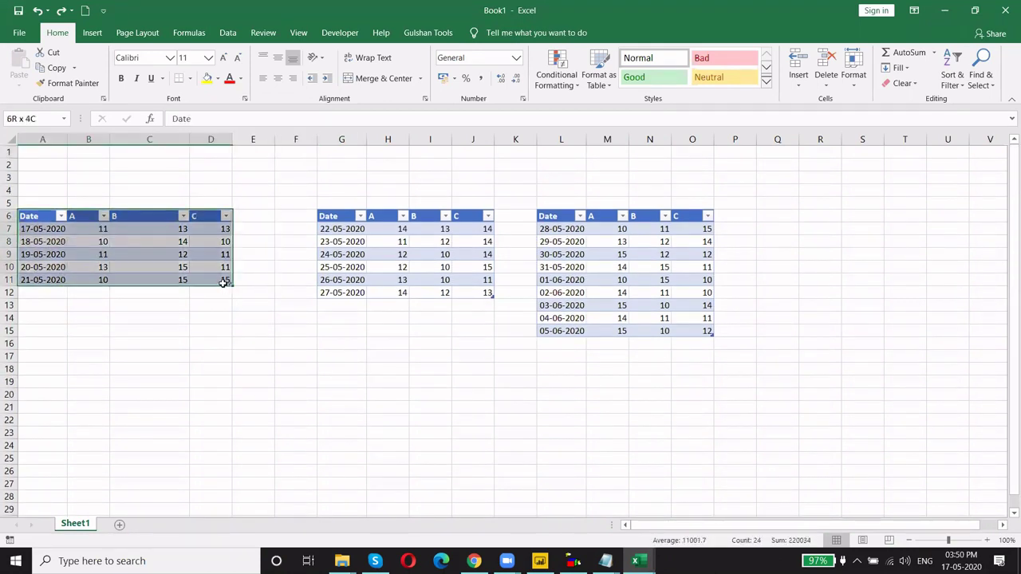
{"action": "key", "text": "ctrl+c"}
{"action": "left_click", "coordinate": [267, 367]}
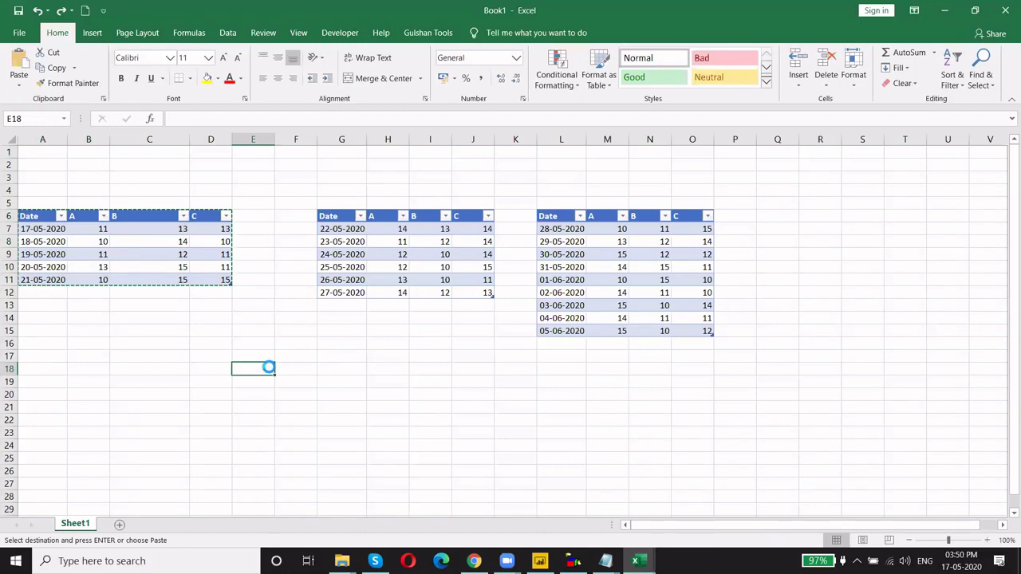
{"action": "key", "text": "ctrl+v"}
{"action": "left_click", "coordinate": [370, 340]}
- Paste the second date table (G6:J12) at E24 beneath the first copy, then dismiss the save dialog
{"action": "left_click_drag", "start_coordinate": [335, 216], "coordinate": [472, 287]}
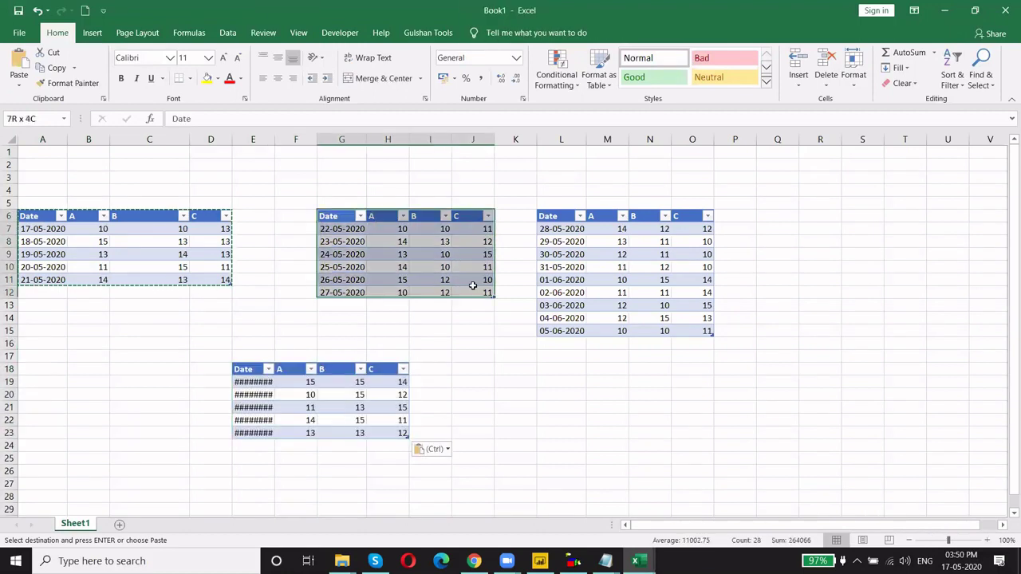
{"action": "key", "text": "ctrl+c"}
{"action": "left_click", "coordinate": [241, 447]}
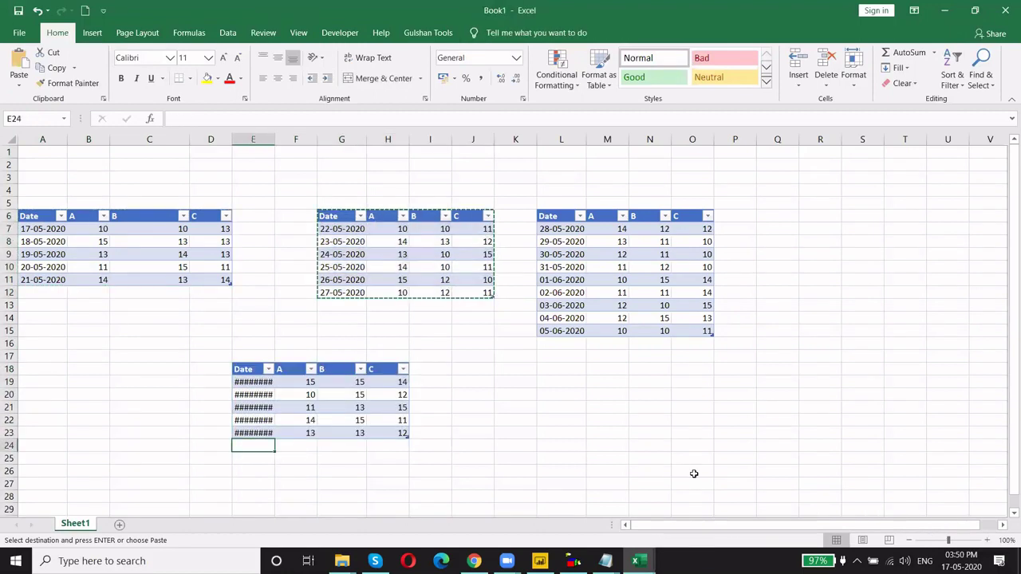
{"action": "key", "text": "ctrl+v"}
{"action": "left_click", "coordinate": [515, 483]}
{"action": "scroll", "coordinate": [479, 399], "scroll_direction": "down", "scroll_amount": 2}
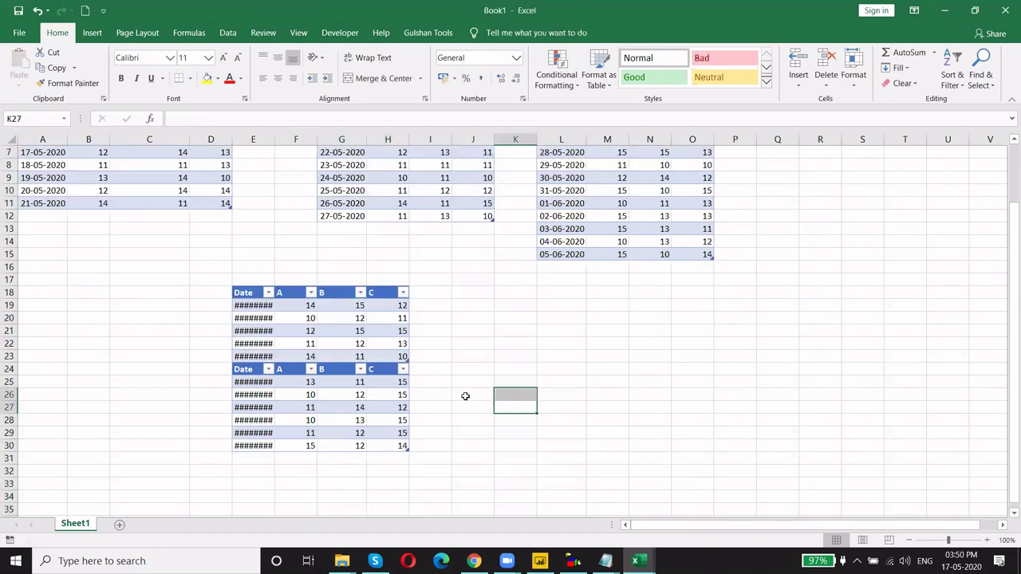
{"action": "left_click_drag", "start_coordinate": [224, 280], "coordinate": [434, 451]}
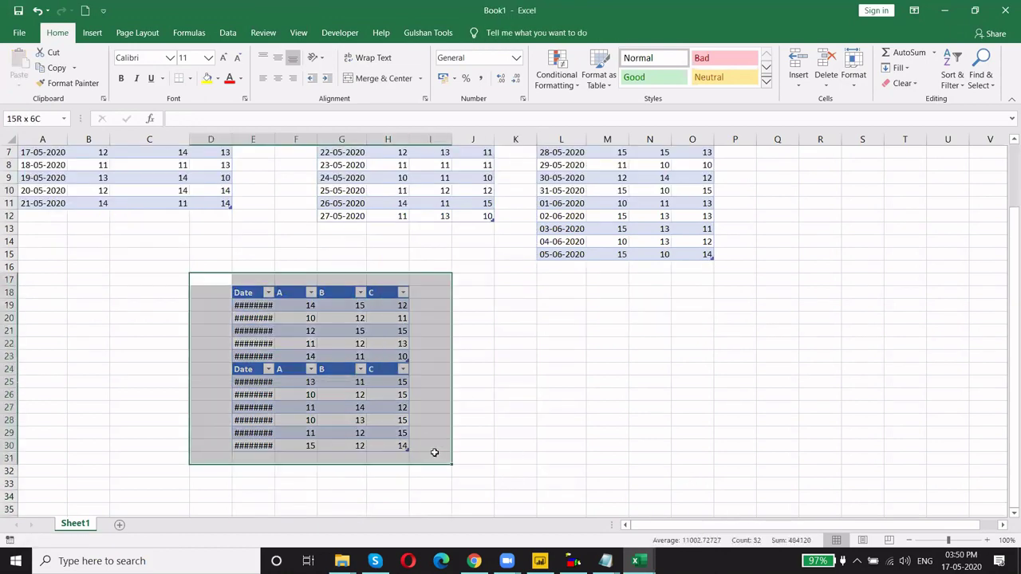
{"action": "scroll", "coordinate": [550, 367], "scroll_direction": "up", "scroll_amount": 2}
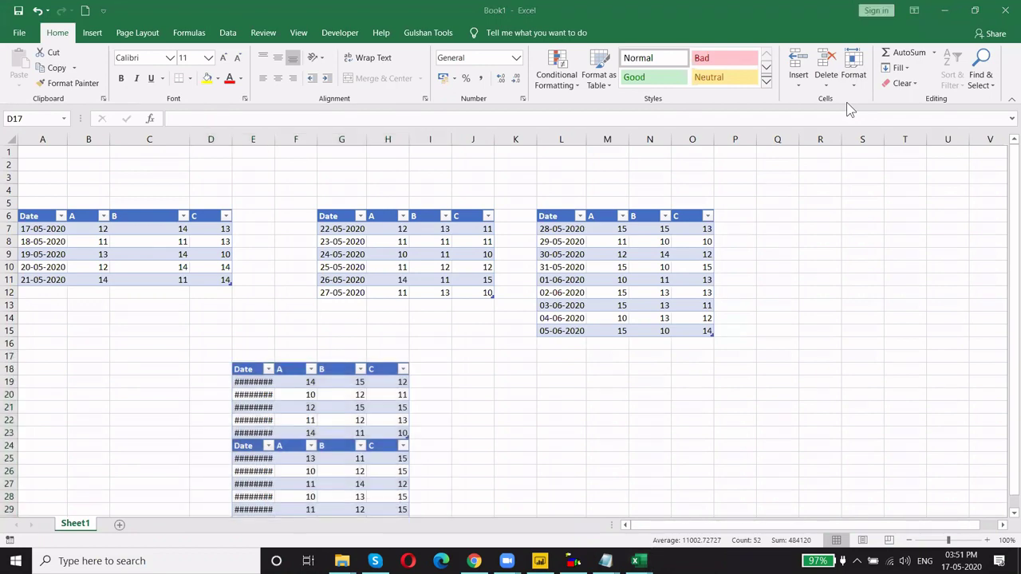
{"action": "left_click", "coordinate": [758, 406]}
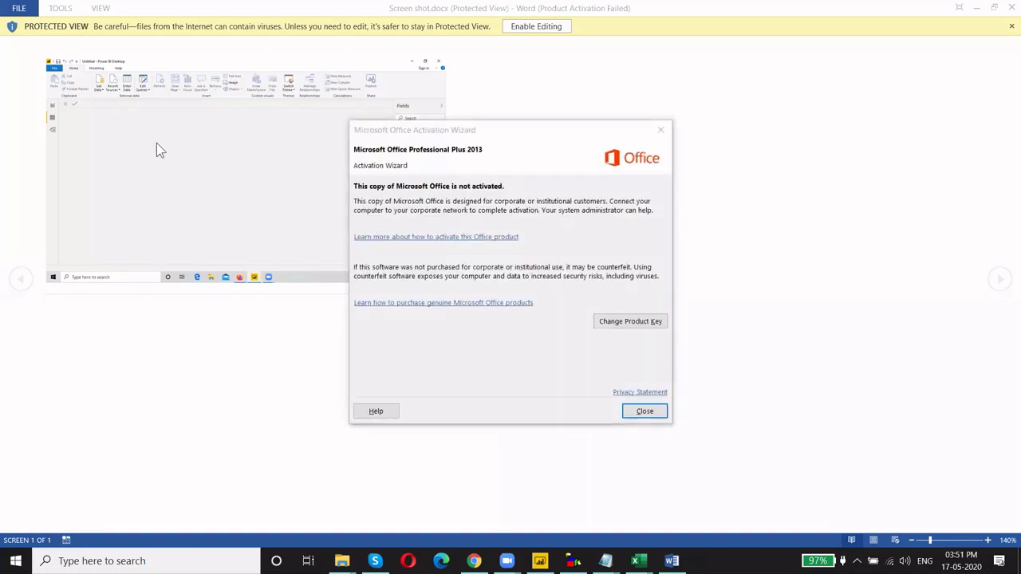
- Enable editing in Screen shot.docx and resize the Power BI screenshot to about 14.66 × 26.08 cm
{"action": "left_click", "coordinate": [643, 412]}
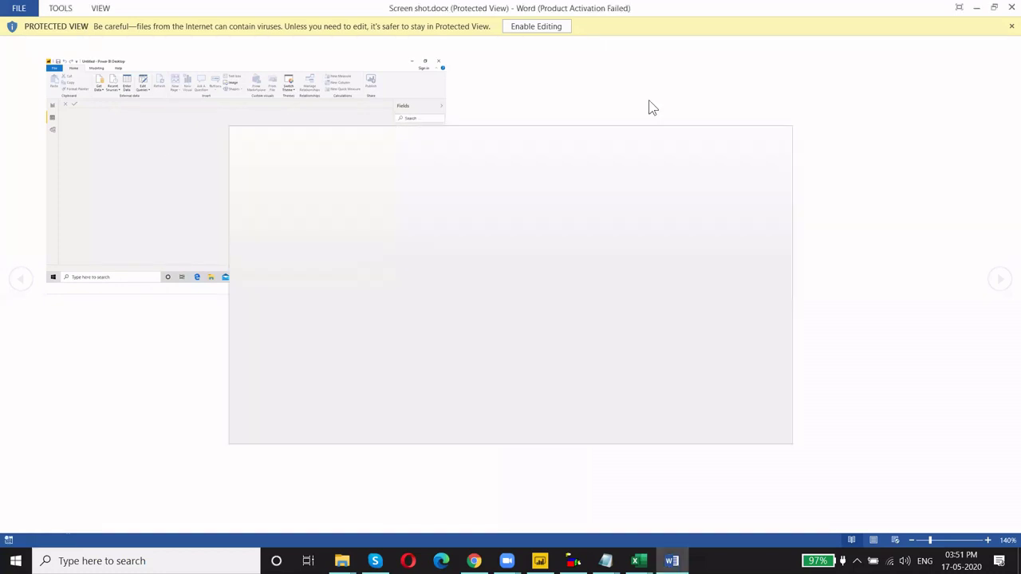
{"action": "left_click", "coordinate": [547, 32]}
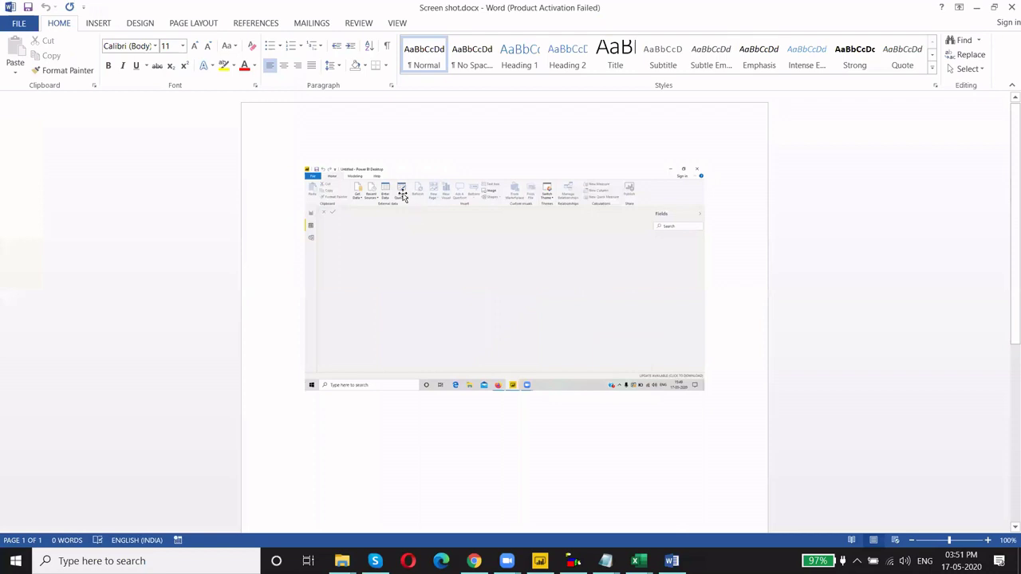
{"action": "left_click", "coordinate": [402, 195]}
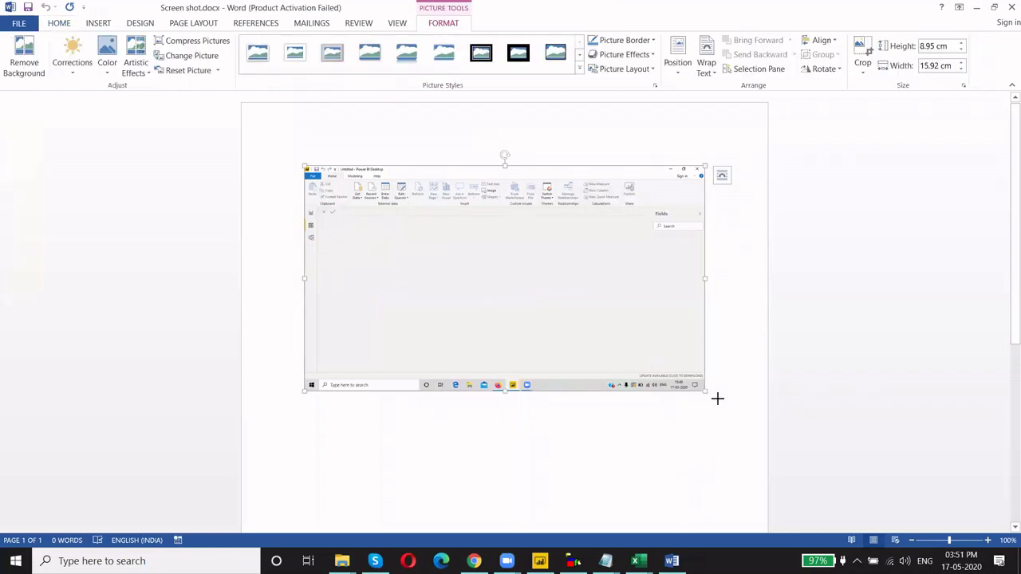
{"action": "left_click_drag", "start_coordinate": [706, 393], "coordinate": [925, 550]}
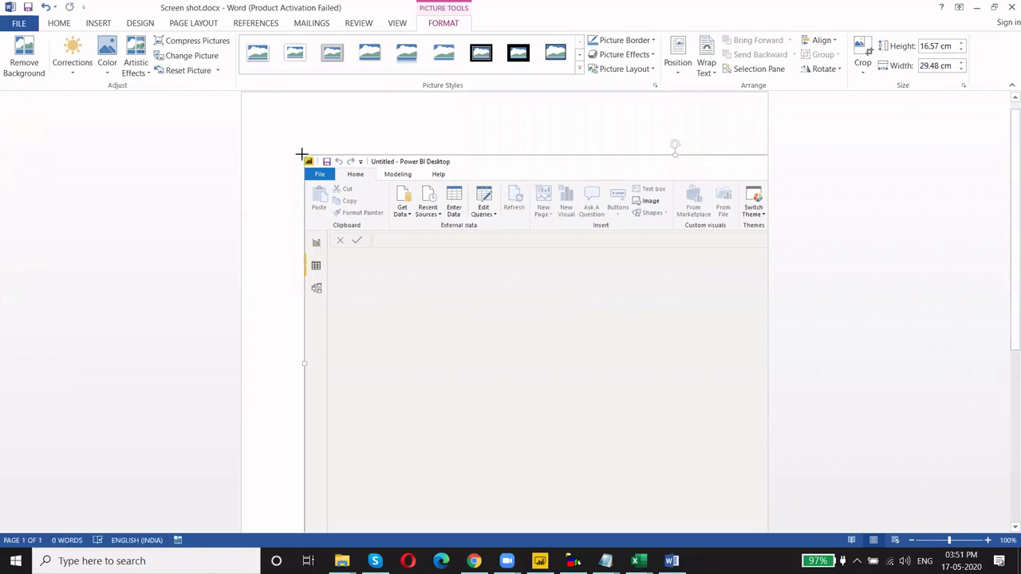
{"action": "left_click_drag", "start_coordinate": [301, 153], "coordinate": [243, 117]}
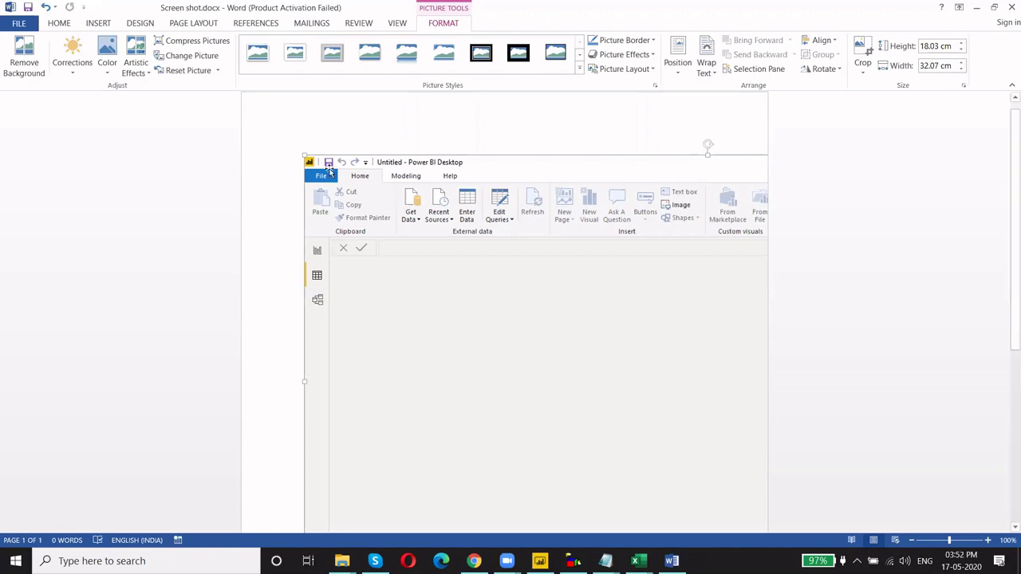
{"action": "mouse_move", "coordinate": [303, 155]}
{"action": "left_mouse_down"}
{"action": "mouse_move", "coordinate": [531, 359]}
{"action": "mouse_move", "coordinate": [454, 297]}
{"action": "left_mouse_up"}
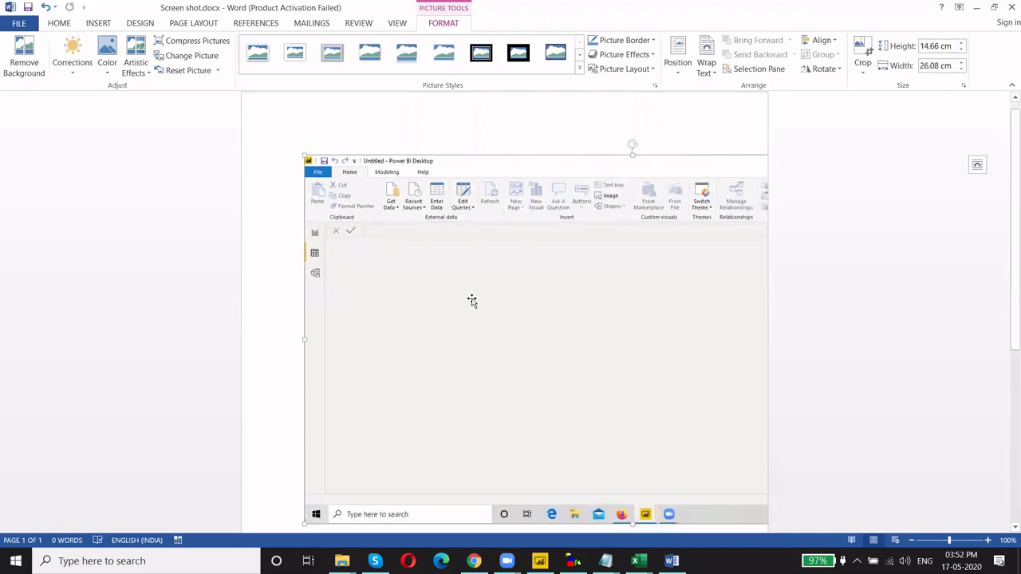
{"action": "key", "text": "alt+Tab"}
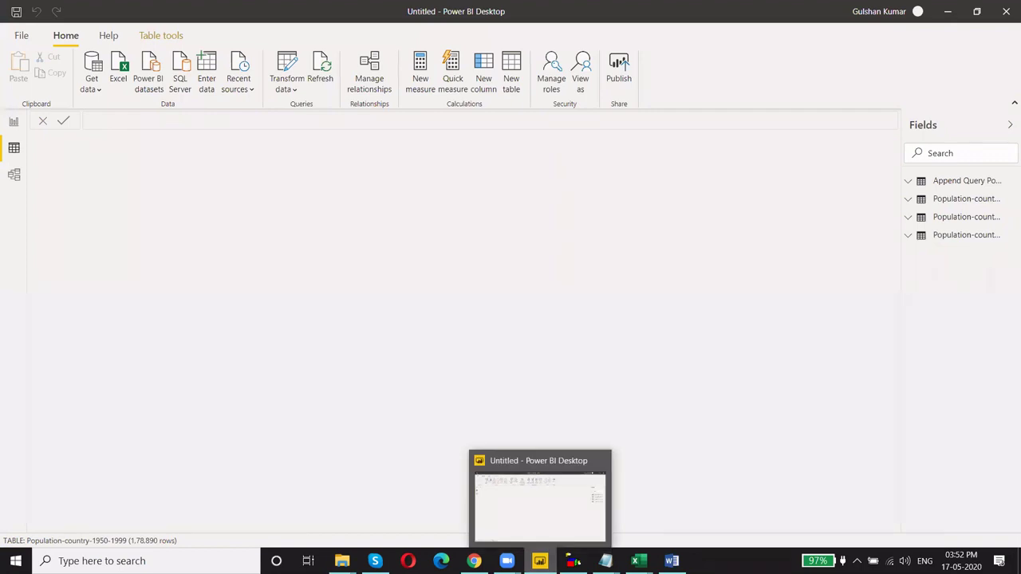
- Return to the Word document, then switch back to the Excel workbook with the stacked date tables
{"action": "left_click", "coordinate": [539, 561]}
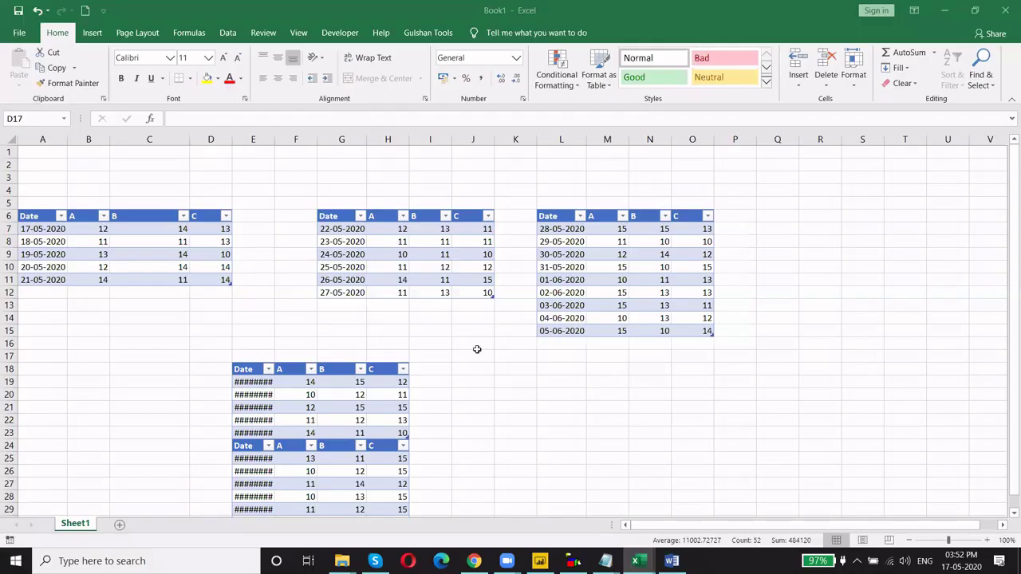
{"action": "key", "text": "ctrl+a"}
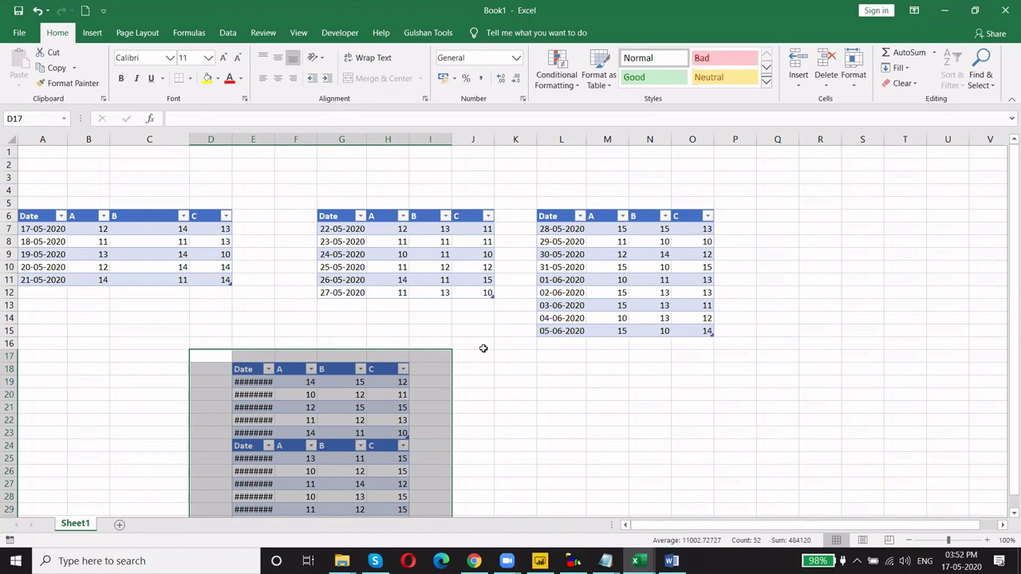
- Bring Power BI Desktop to the front, showing Append Query Population and the three country population tables
{"action": "left_click", "coordinate": [507, 561]}
{"action": "mouse_move", "coordinate": [434, 499]}
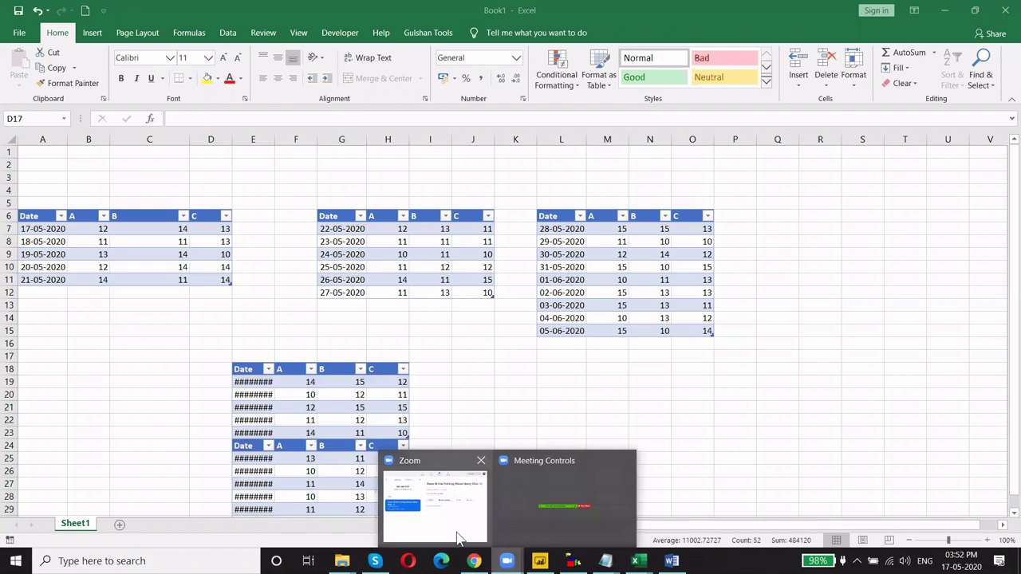
{"action": "left_click", "coordinate": [458, 538]}
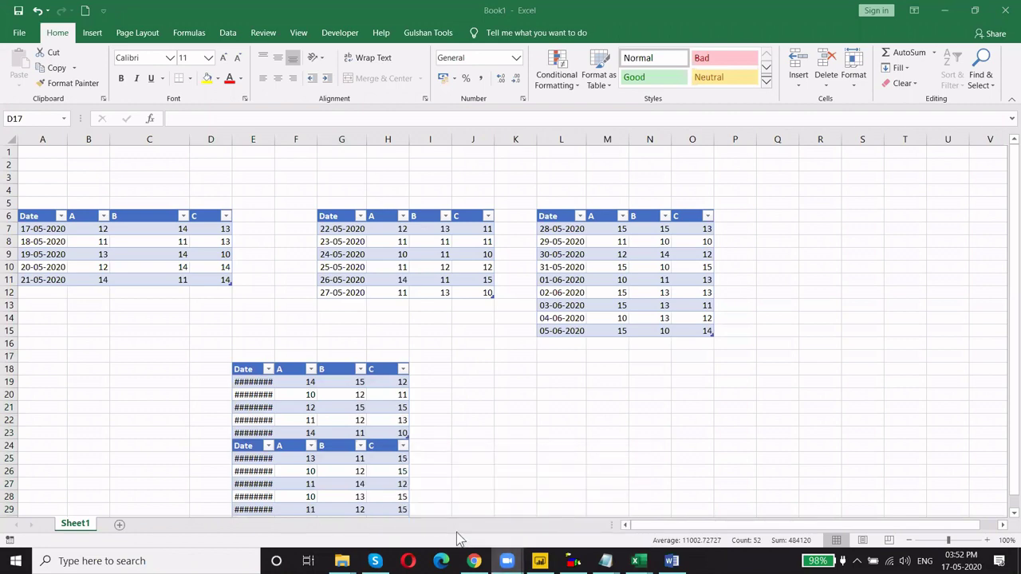
{"action": "left_click", "coordinate": [540, 560]}
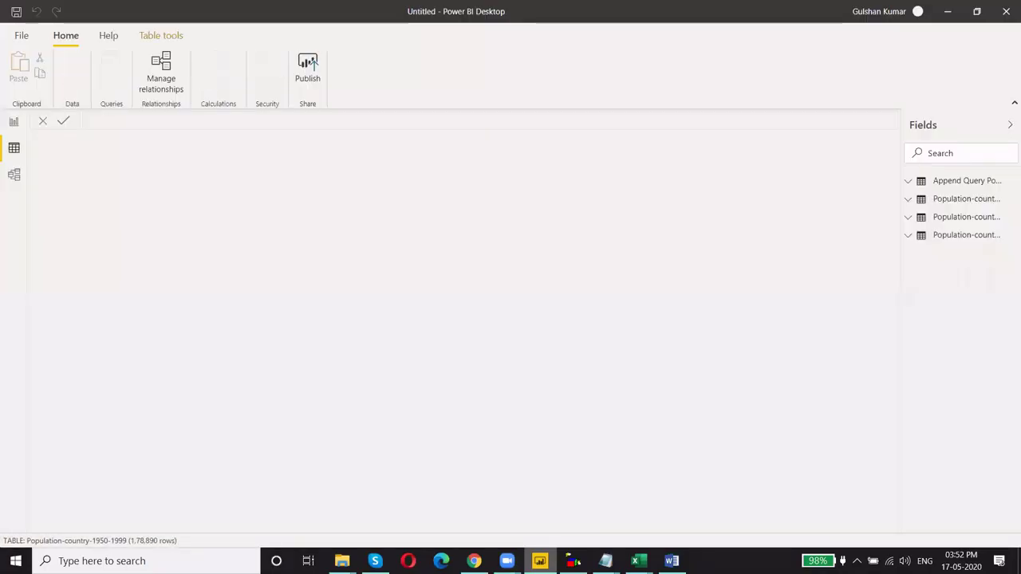